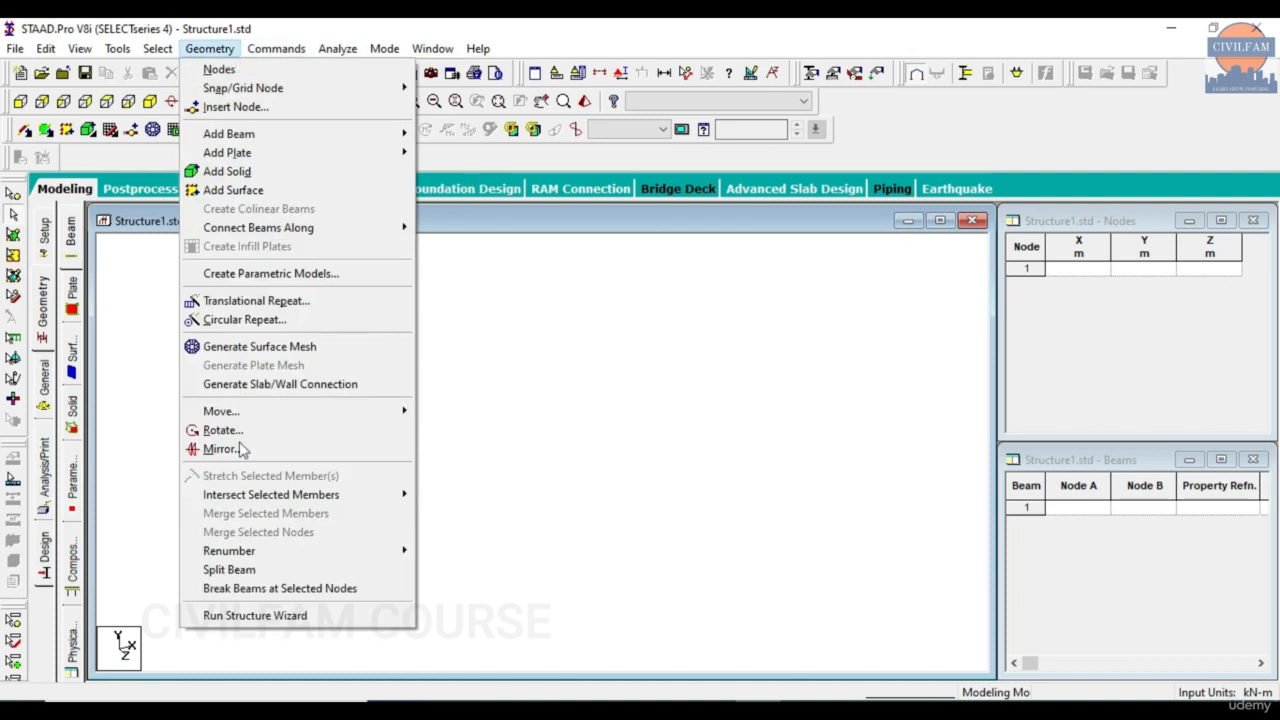
Define the first node at the origin by entering an X coordinate of 0 in the node table.
{"action": "left_click", "coordinate": [668, 443]}
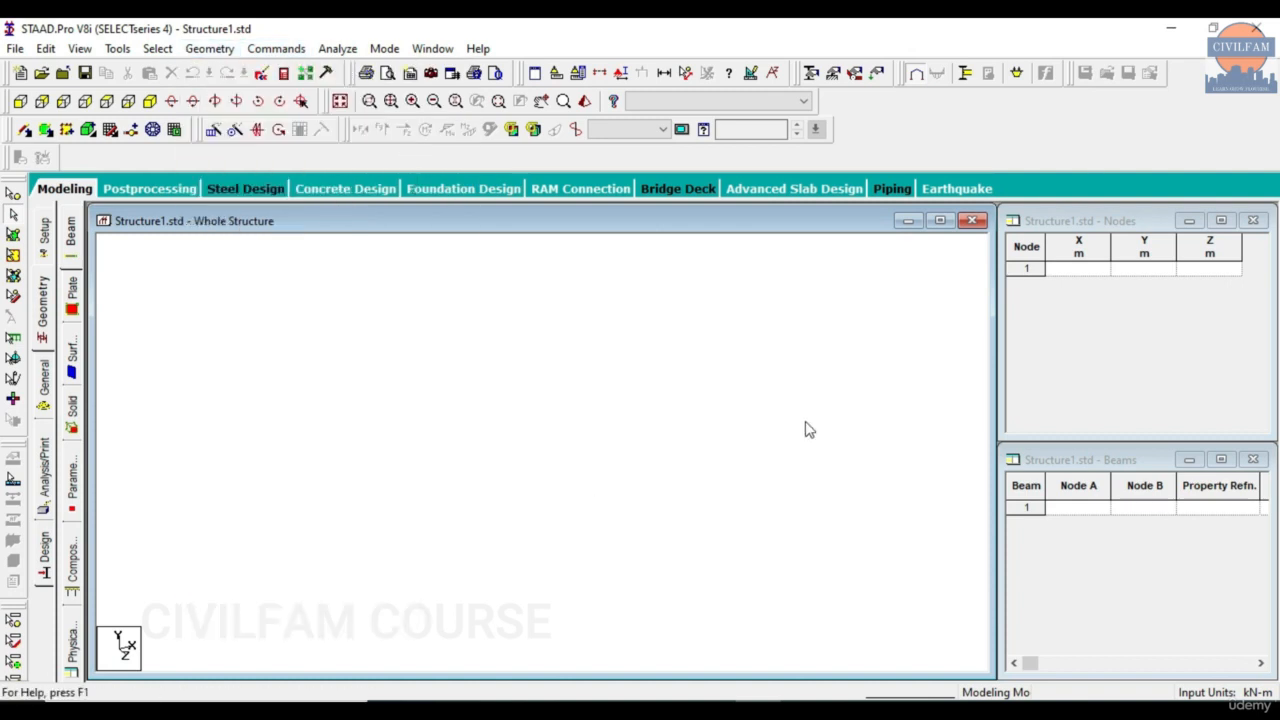
{"action": "left_click", "coordinate": [1076, 270]}
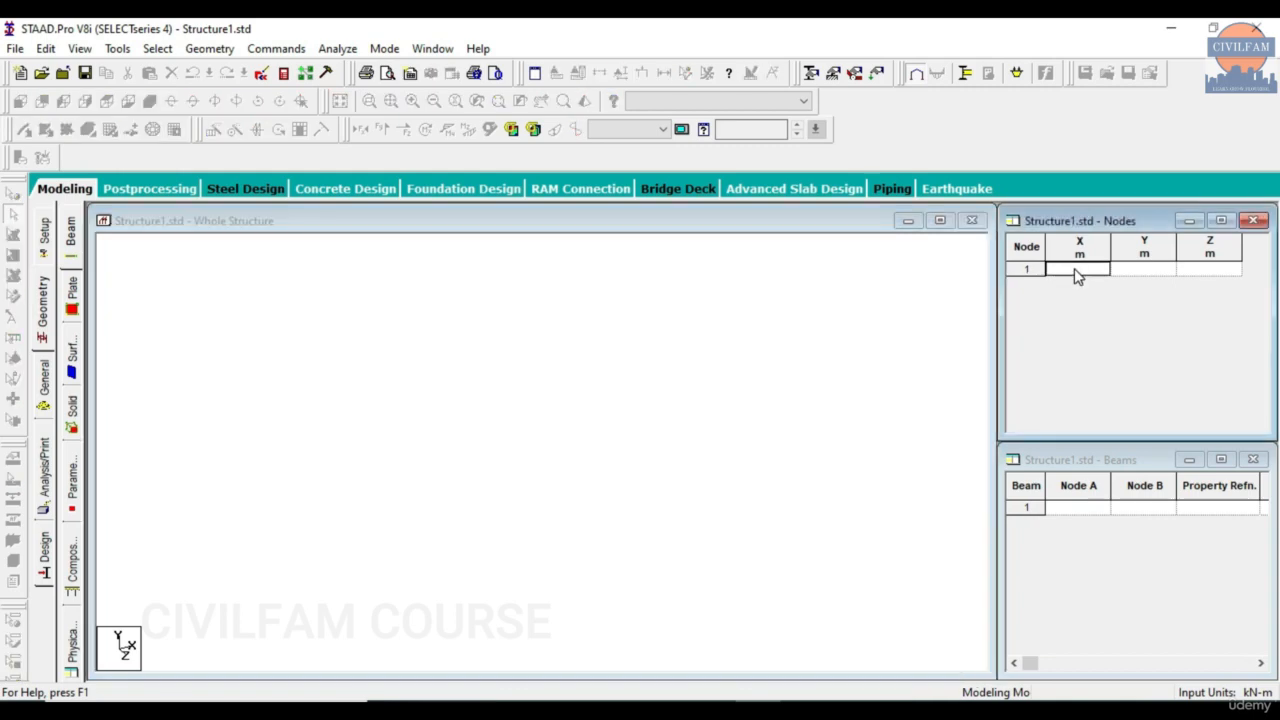
{"action": "type", "text": "0"}
{"action": "key", "text": "Tab"}
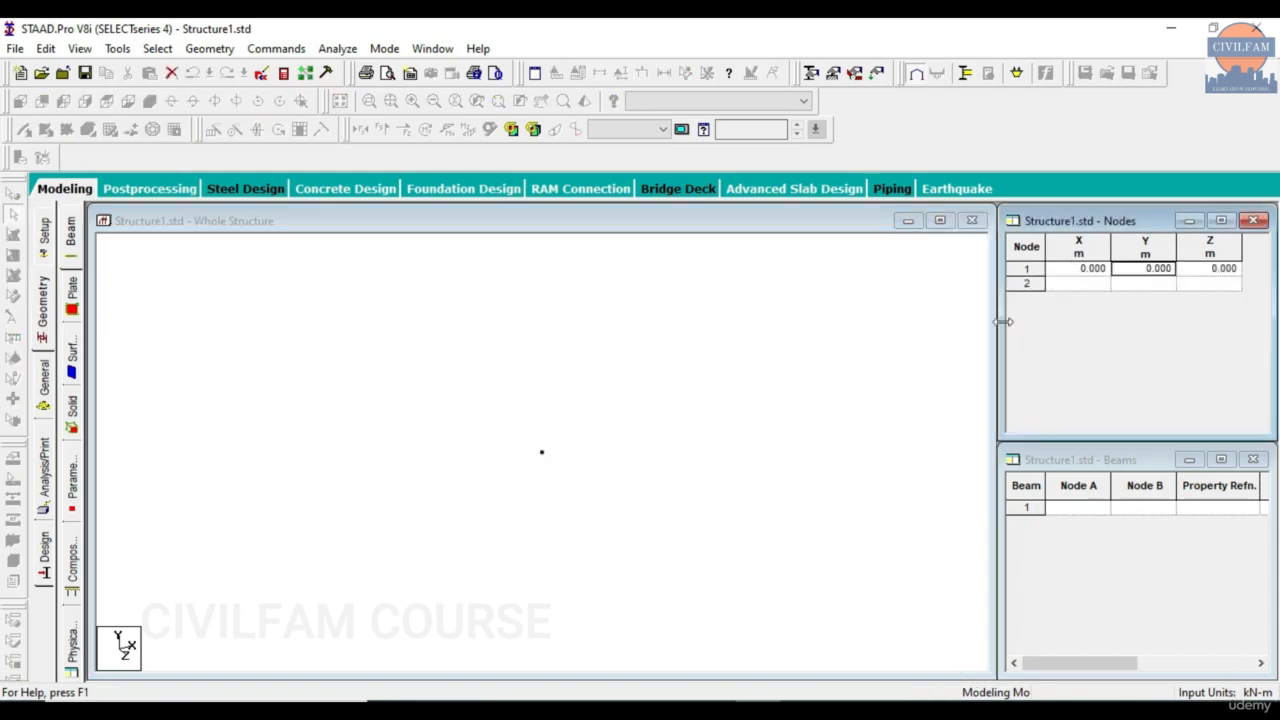
{"action": "left_click", "coordinate": [888, 327]}
Check the span in the Grid 2.pdf drawing and add a second node at X 7 m.
{"action": "key", "text": "alt+Tab"}
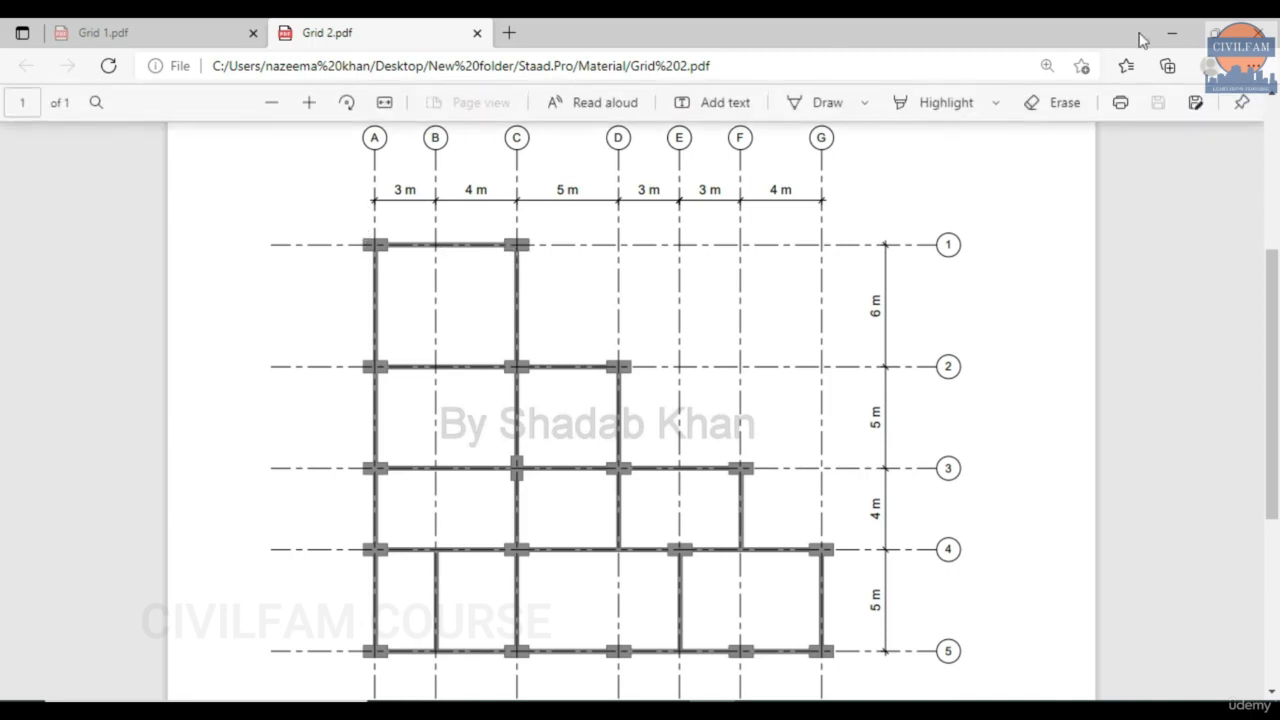
{"action": "left_click", "coordinate": [1172, 33]}
{"action": "left_click", "coordinate": [1104, 284]}
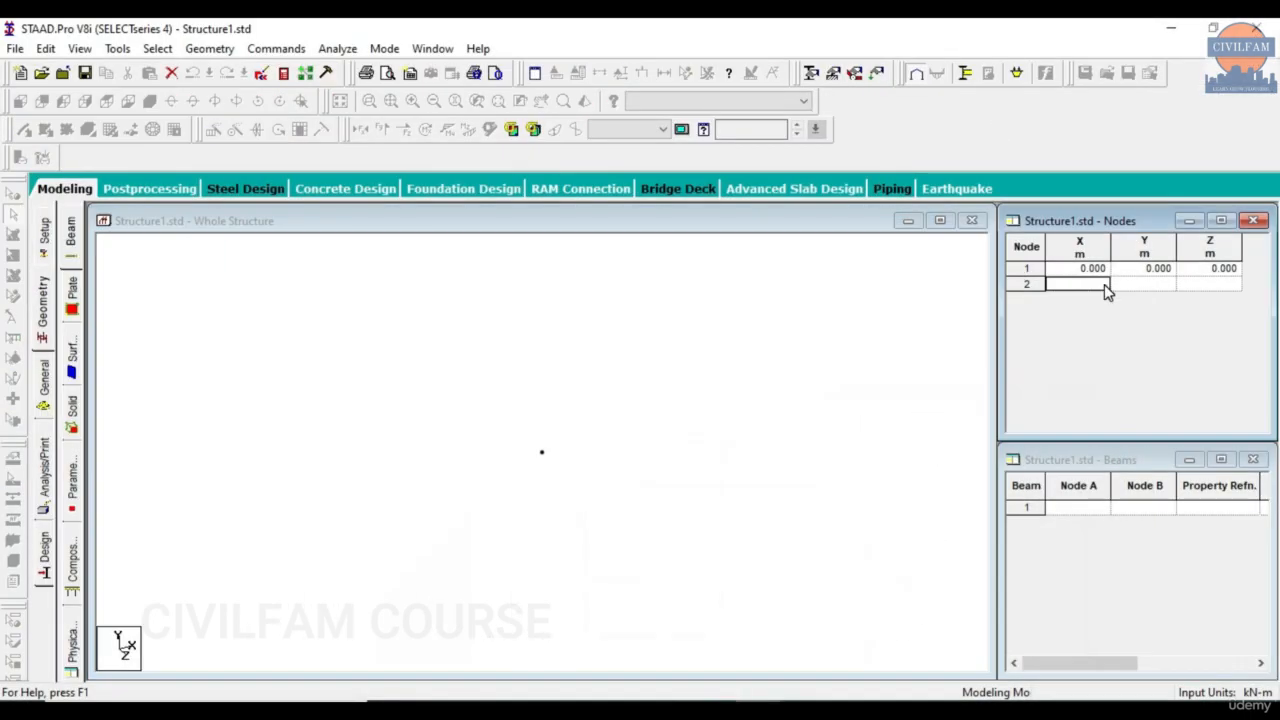
{"action": "type", "text": "7"}
{"action": "key", "text": "Tab"}
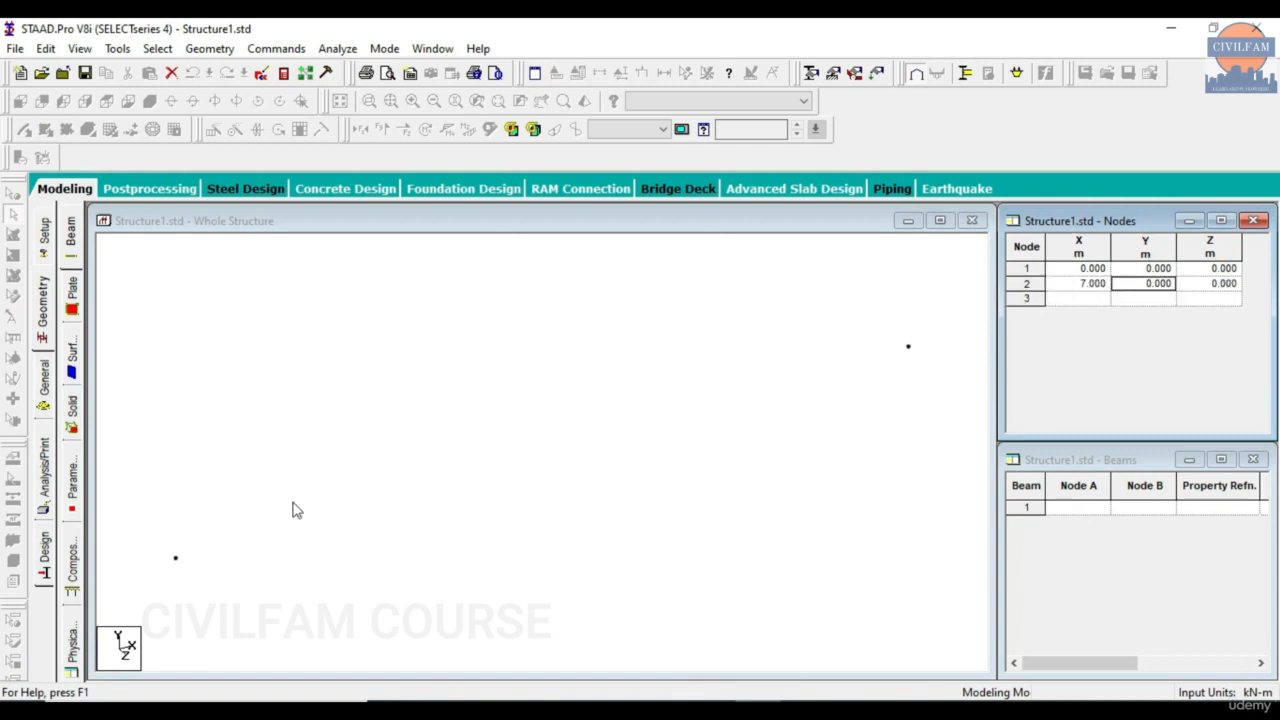
Switch to the plan view, decline the auto save, and add a beam connecting the two nodes.
{"action": "left_click", "coordinate": [240, 462]}
{"action": "left_click", "coordinate": [106, 101]}
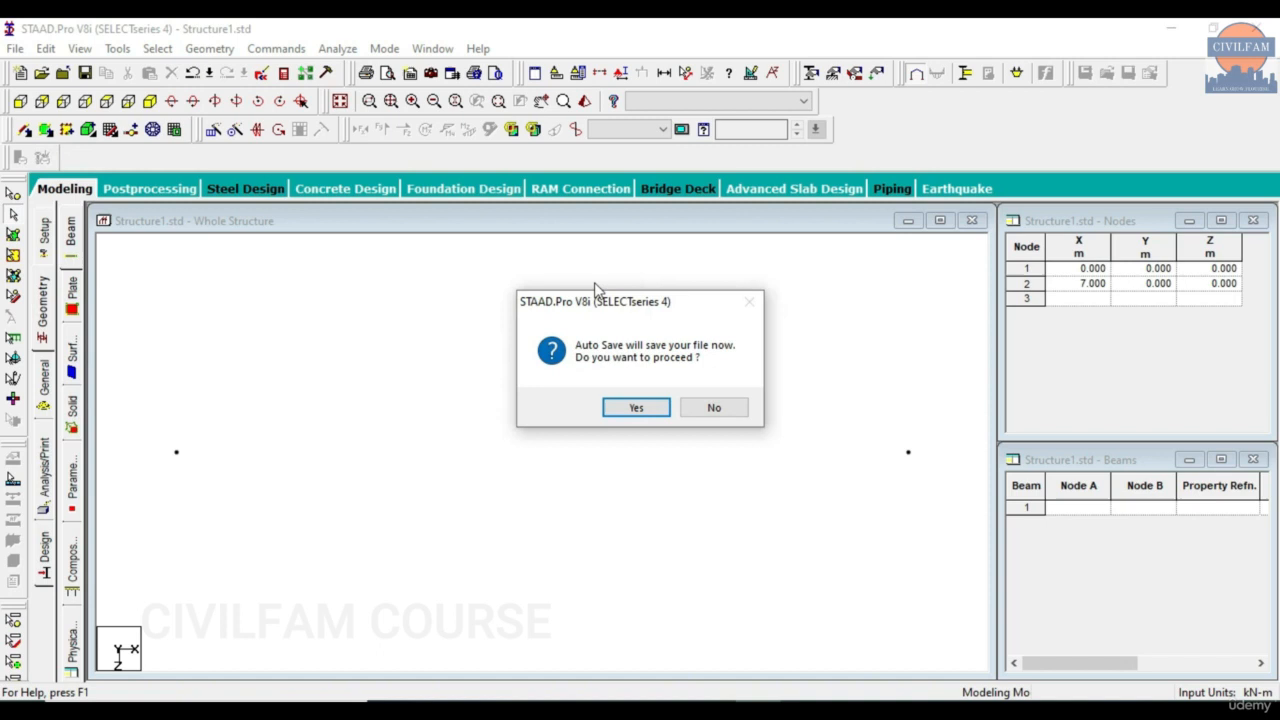
{"action": "left_click", "coordinate": [714, 408]}
{"action": "left_click", "coordinate": [24, 130]}
{"action": "mouse_move", "coordinate": [176, 452]}
{"action": "left_mouse_down"}
{"action": "mouse_move", "coordinate": [918, 458]}
{"action": "mouse_move", "coordinate": [908, 452]}
{"action": "left_mouse_up"}
{"action": "scroll", "coordinate": [528, 352], "scroll_direction": "down", "scroll_amount": 4}
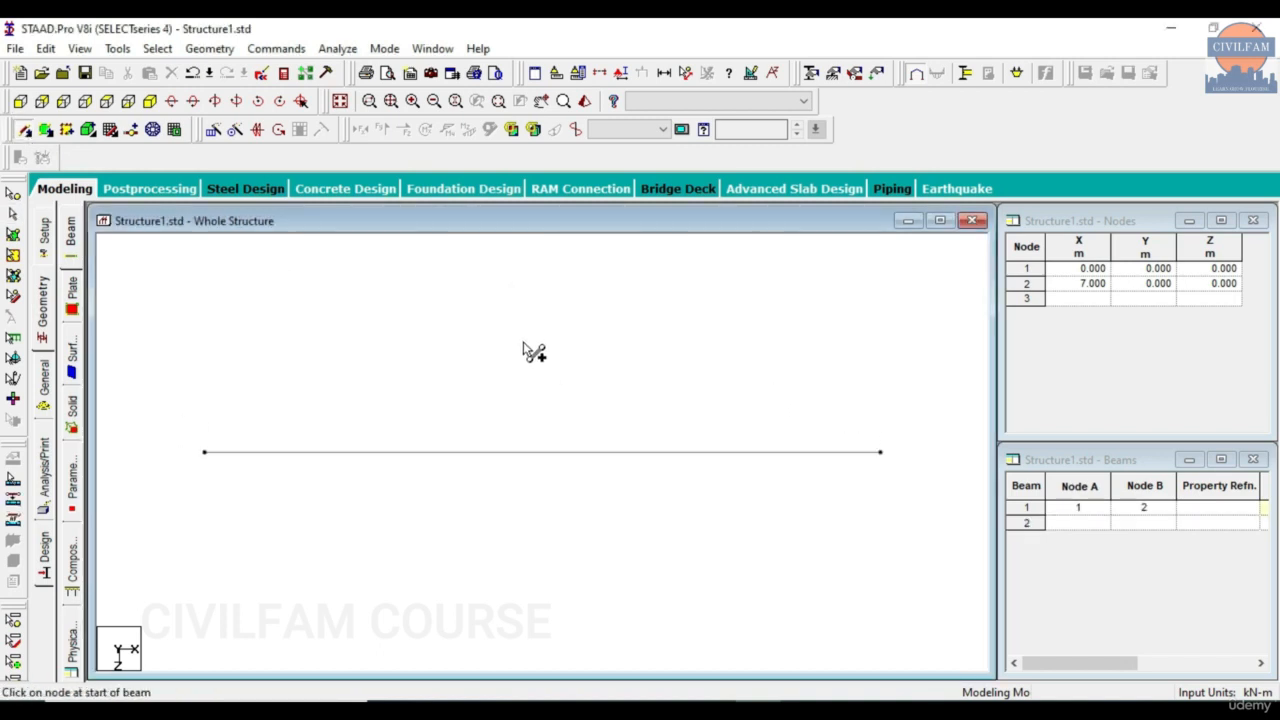
{"action": "key", "text": "Escape"}
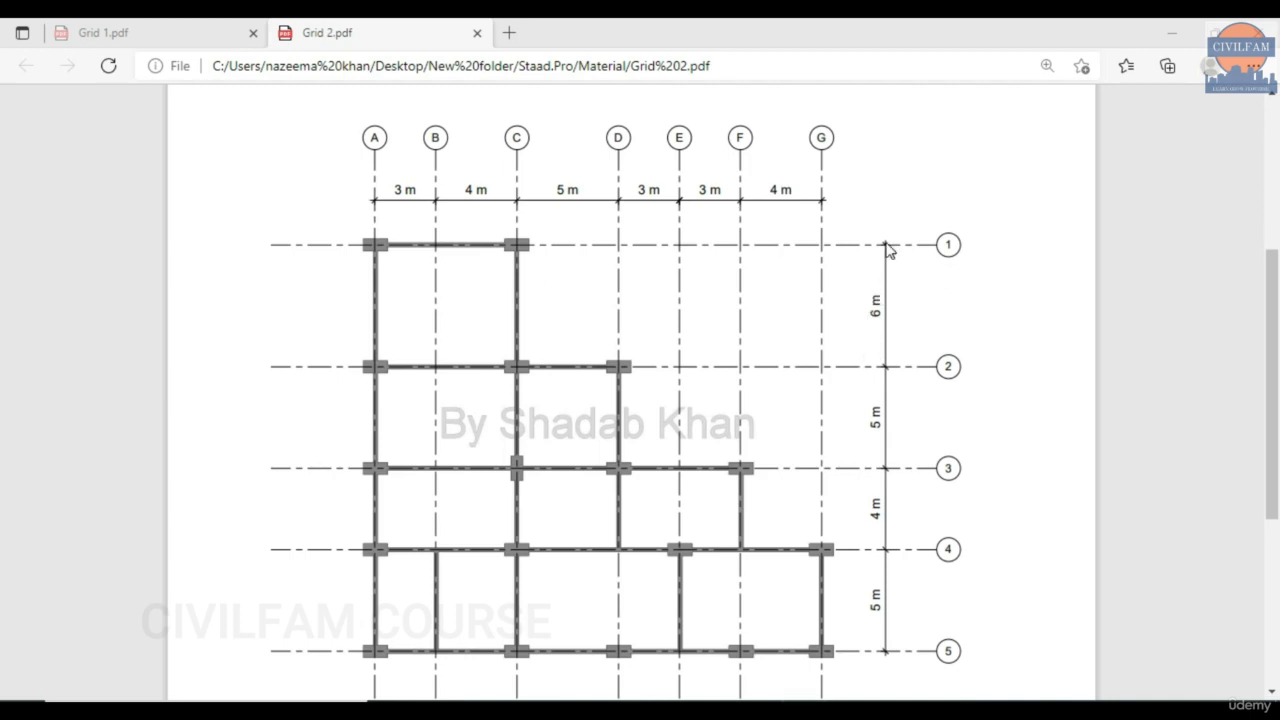
Copy the 7 m beam with Translational Repeat, one step of 6 m in the Z direction, with linked steps.
{"action": "left_click", "coordinate": [1172, 33]}
{"action": "left_click_drag", "start_coordinate": [236, 400], "coordinate": [831, 503]}
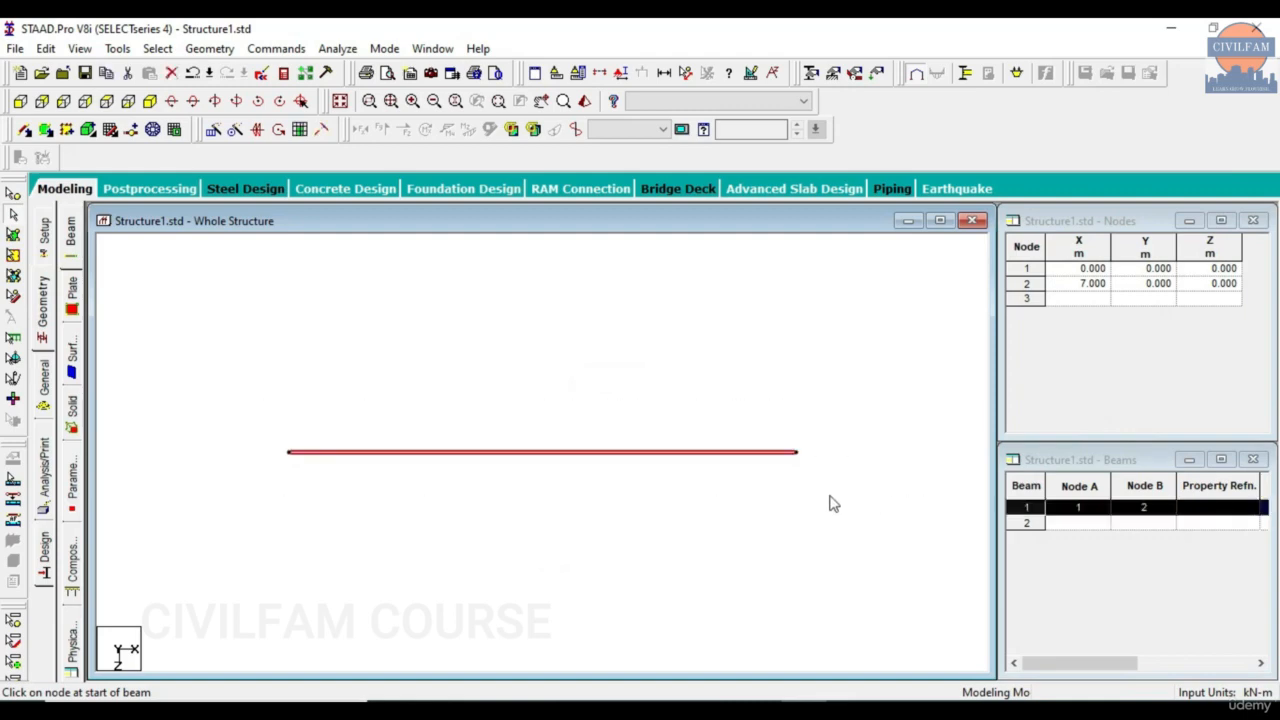
{"action": "left_click", "coordinate": [232, 134]}
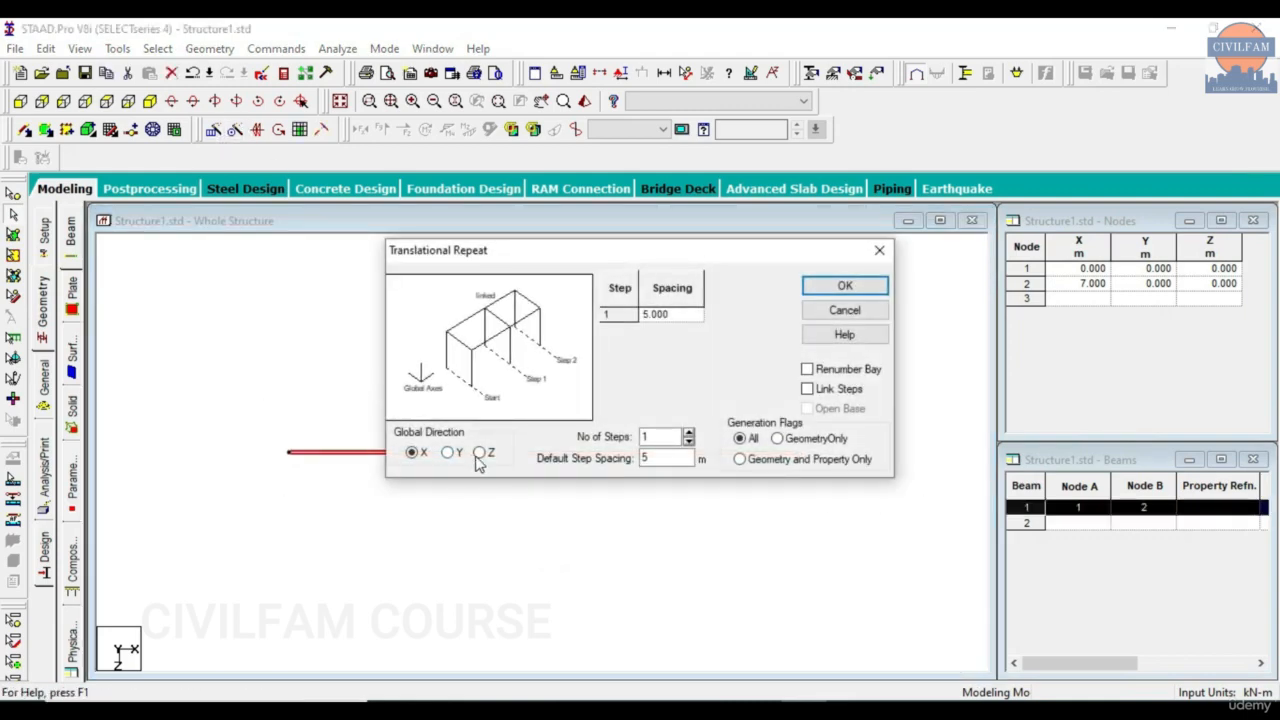
{"action": "double_click", "coordinate": [650, 458]}
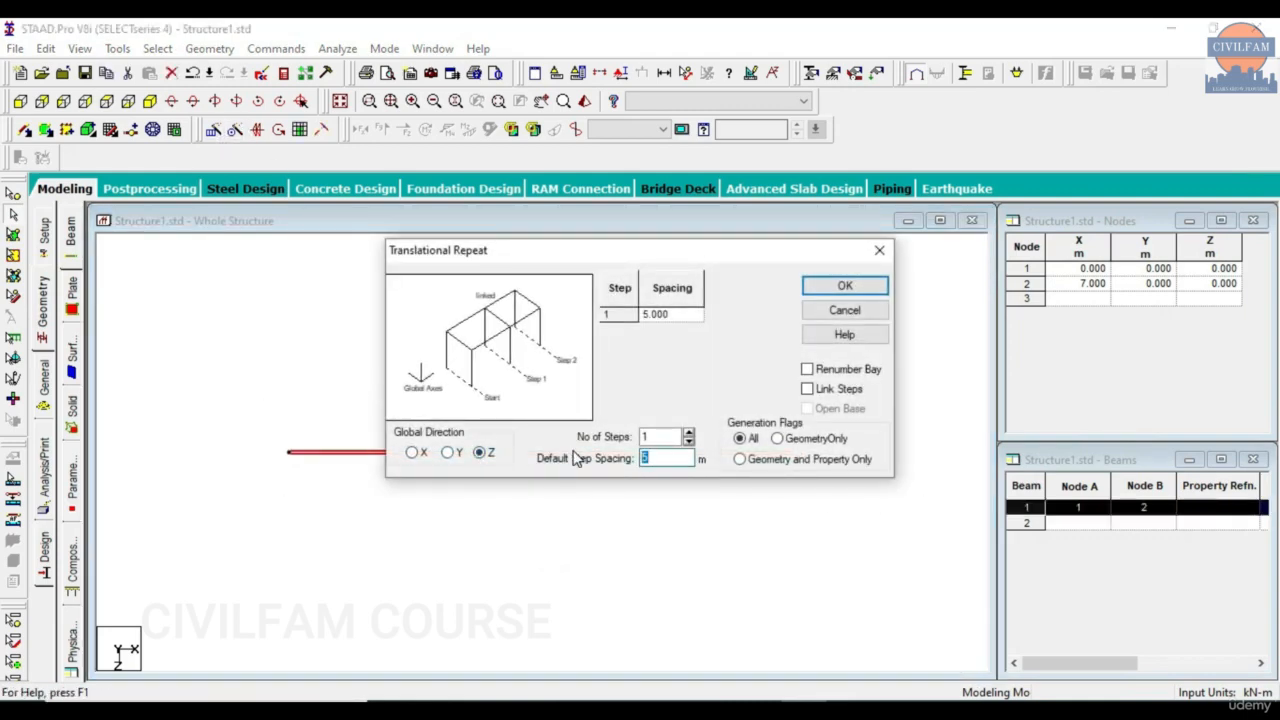
{"action": "left_click", "coordinate": [838, 392]}
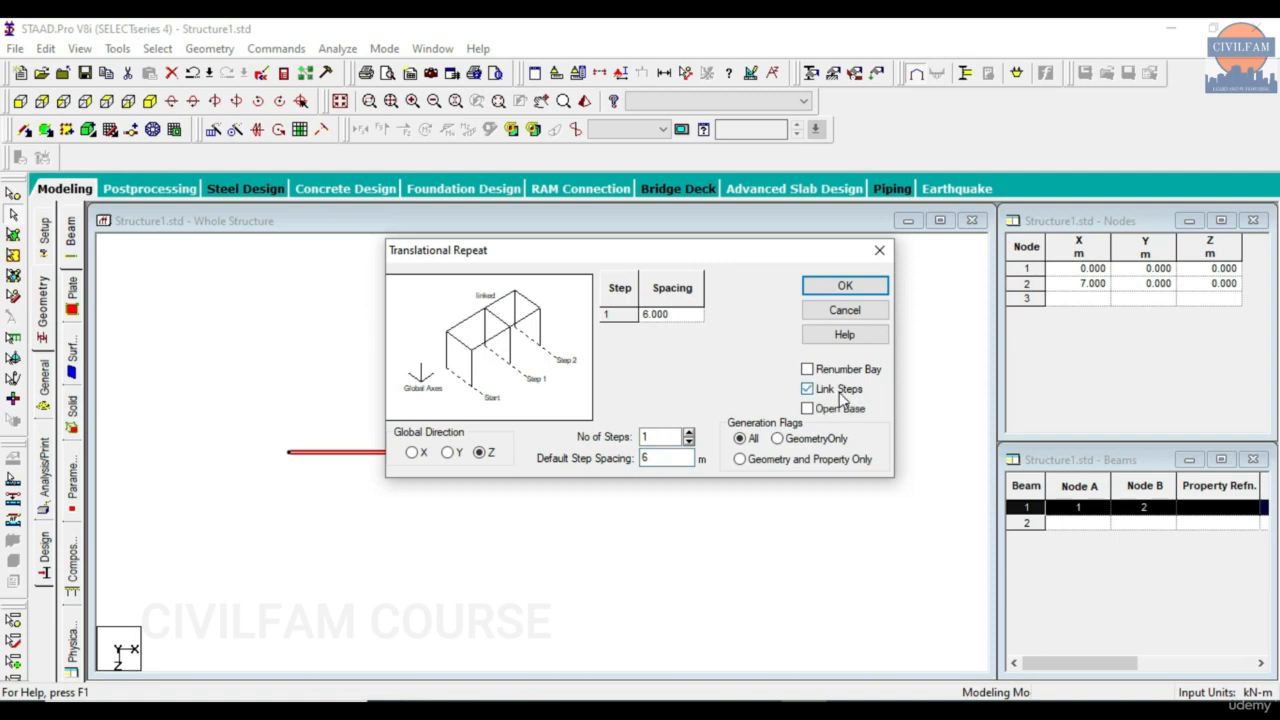
{"action": "left_click", "coordinate": [845, 288]}
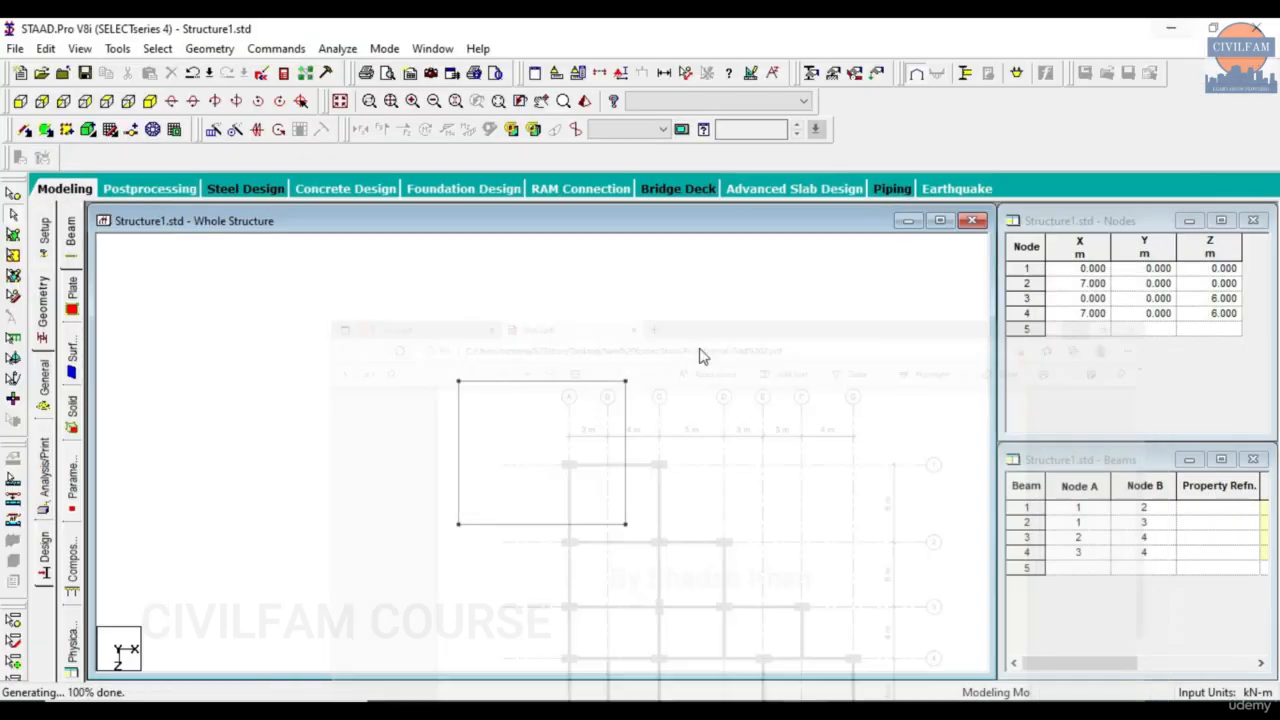
Repeat the node at X 7, Z 6 once by 5 m in the X direction with linked steps.
{"action": "left_click", "coordinate": [14, 194]}
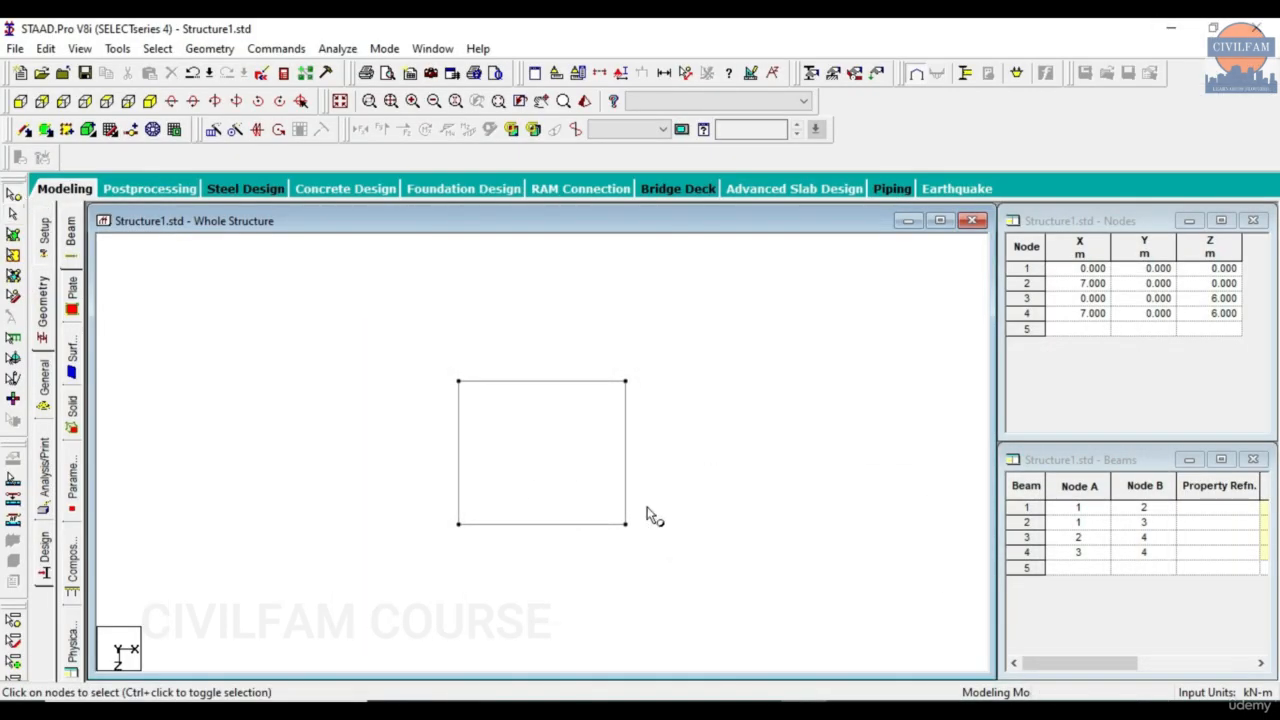
{"action": "left_click_drag", "start_coordinate": [596, 502], "coordinate": [676, 590]}
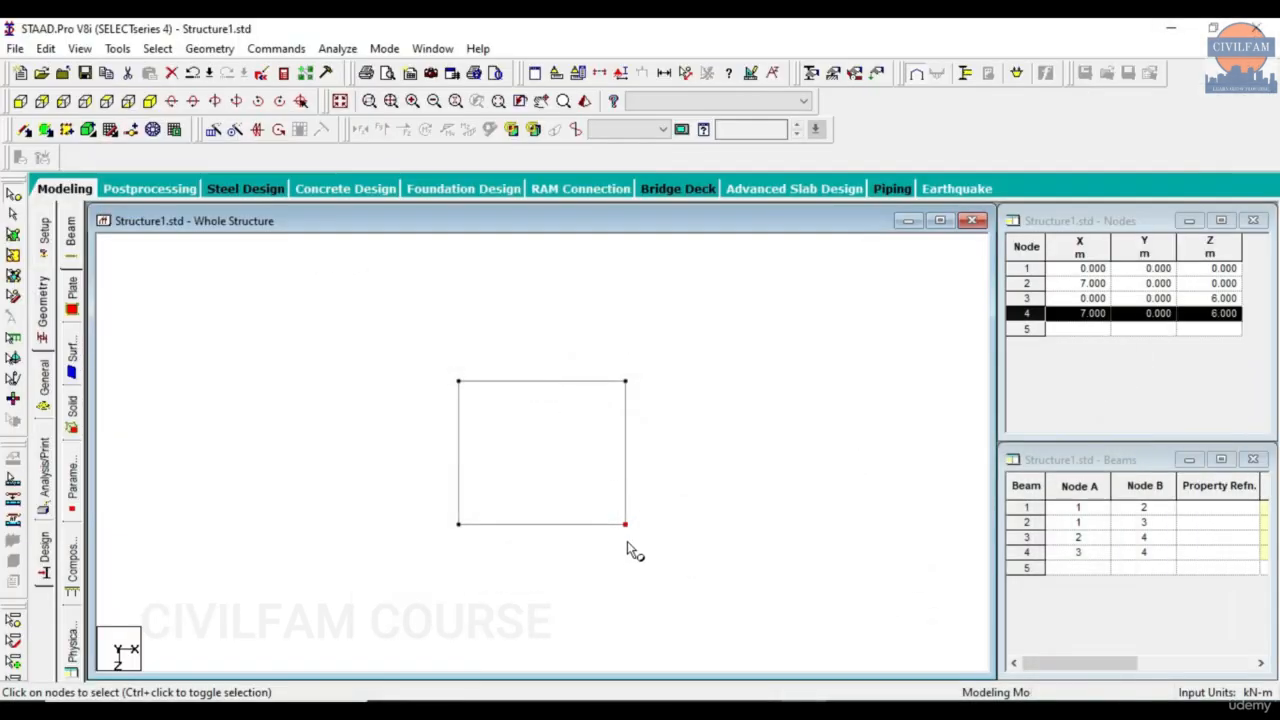
{"action": "left_click", "coordinate": [213, 130]}
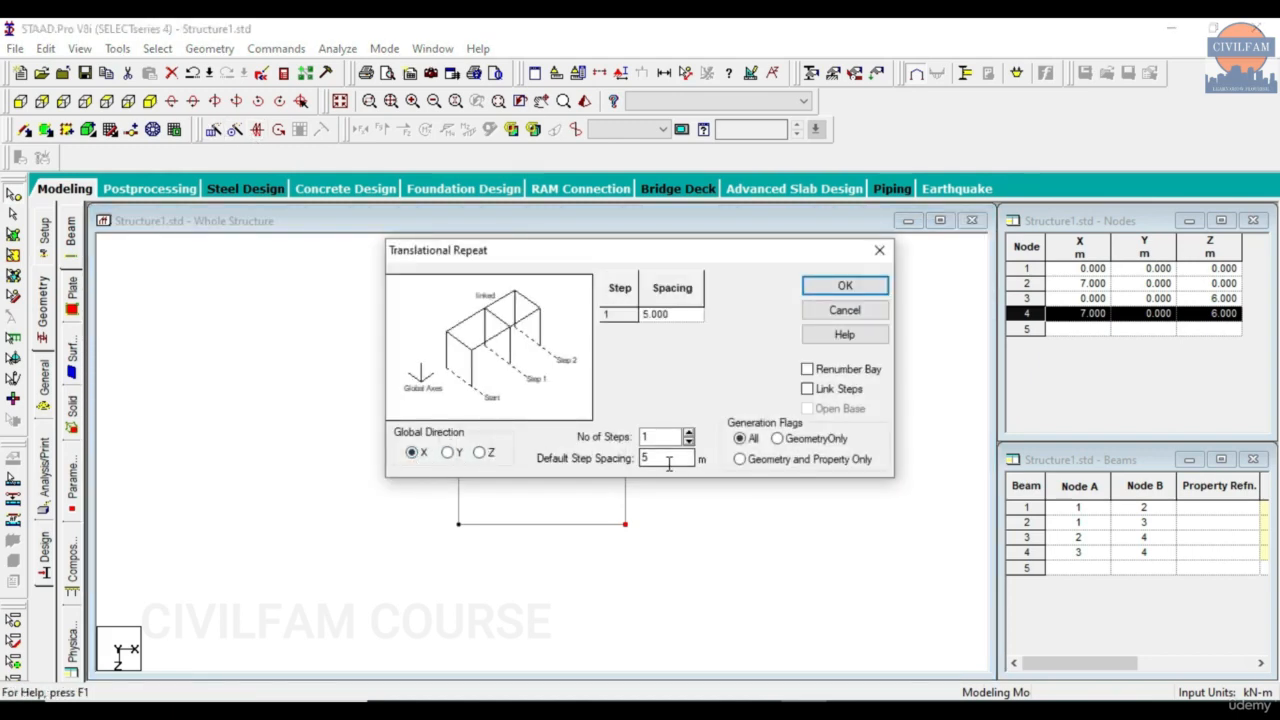
{"action": "key", "text": "alt+Tab"}
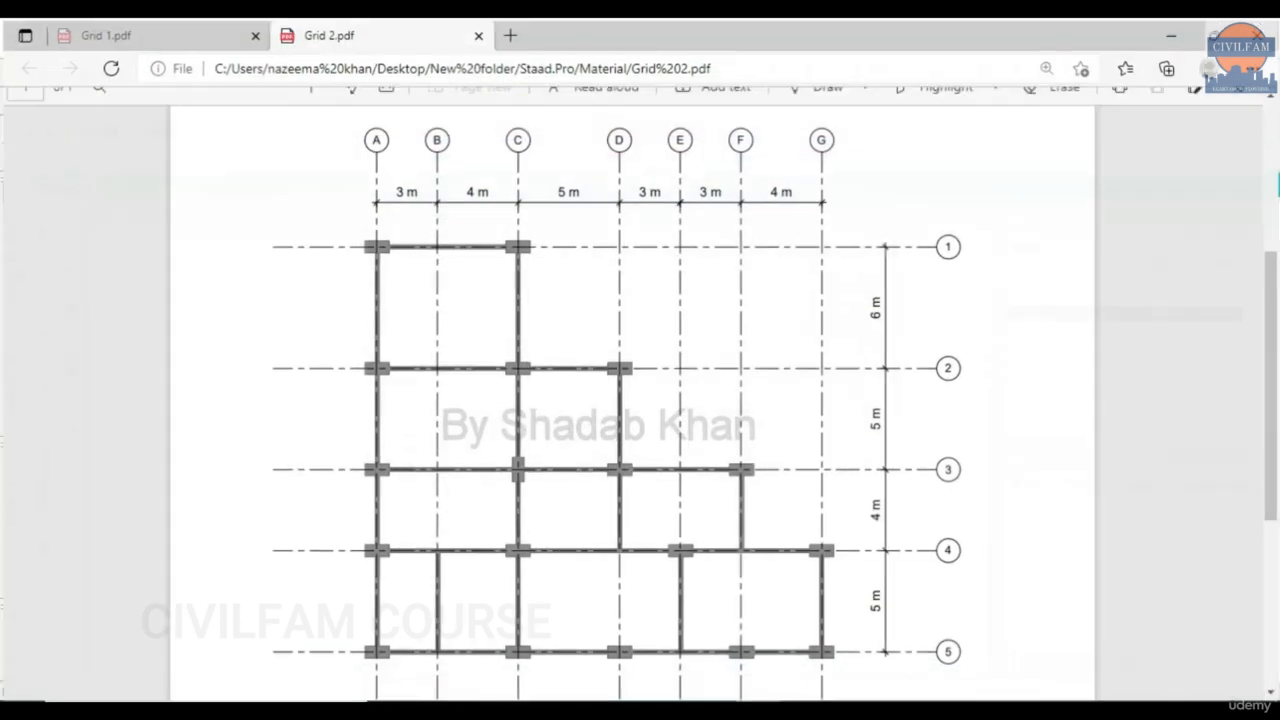
{"action": "key", "text": "alt+Tab"}
{"action": "left_click", "coordinate": [803, 387]}
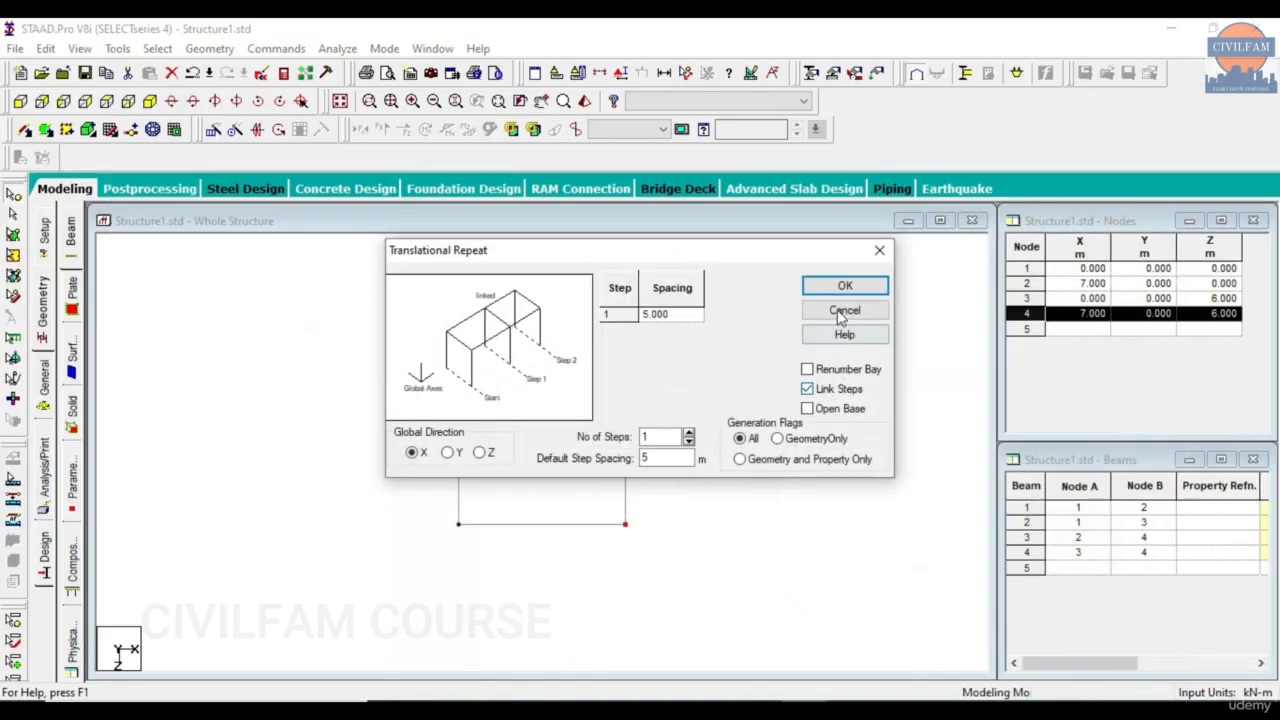
{"action": "left_click", "coordinate": [838, 286]}
Check Grid 2.pdf and repeat both beams along Z 6 m once by 5 m in the Z direction with linked steps.
{"action": "key", "text": "alt+Tab"}
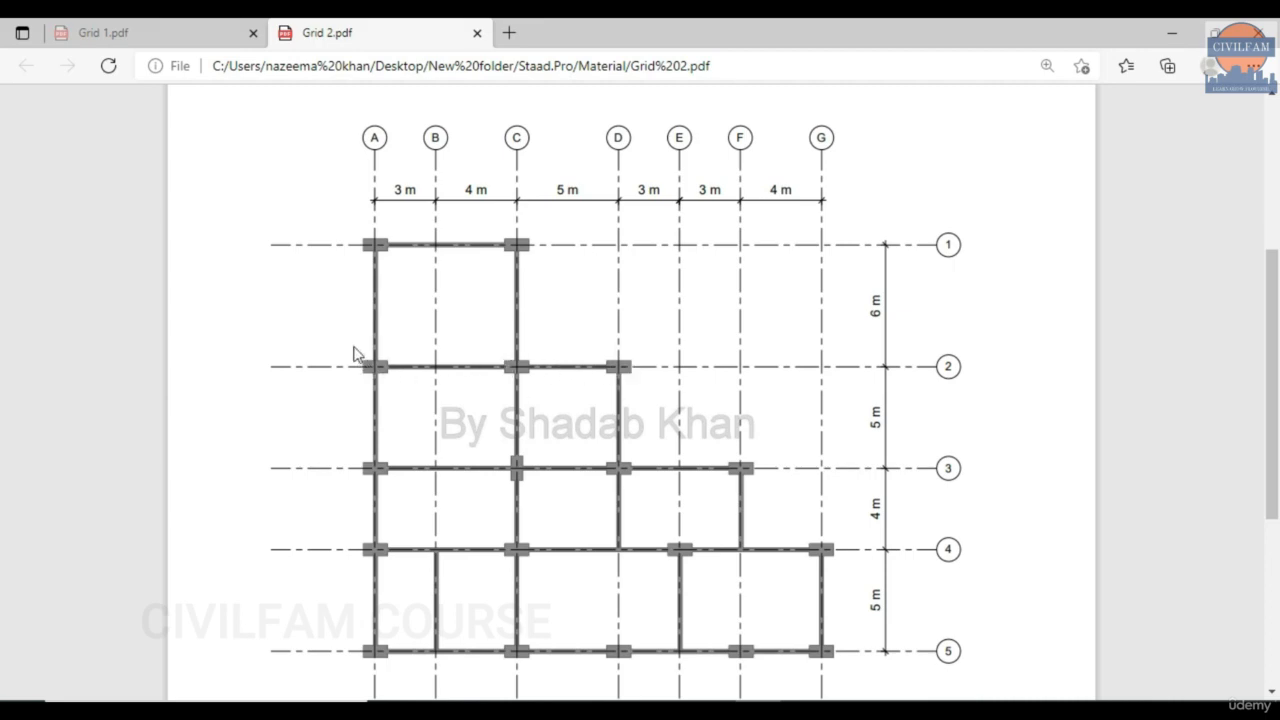
{"action": "left_click", "coordinate": [1172, 33]}
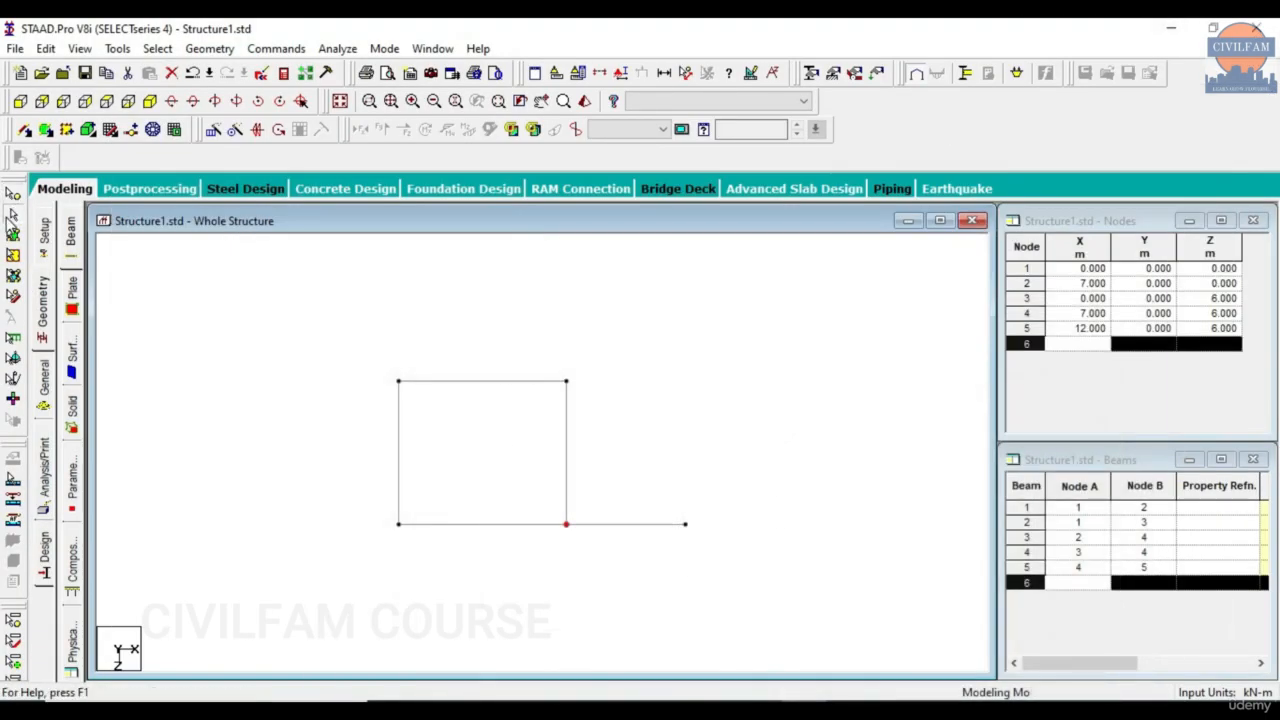
{"action": "left_click_drag", "start_coordinate": [735, 566], "coordinate": [385, 505]}
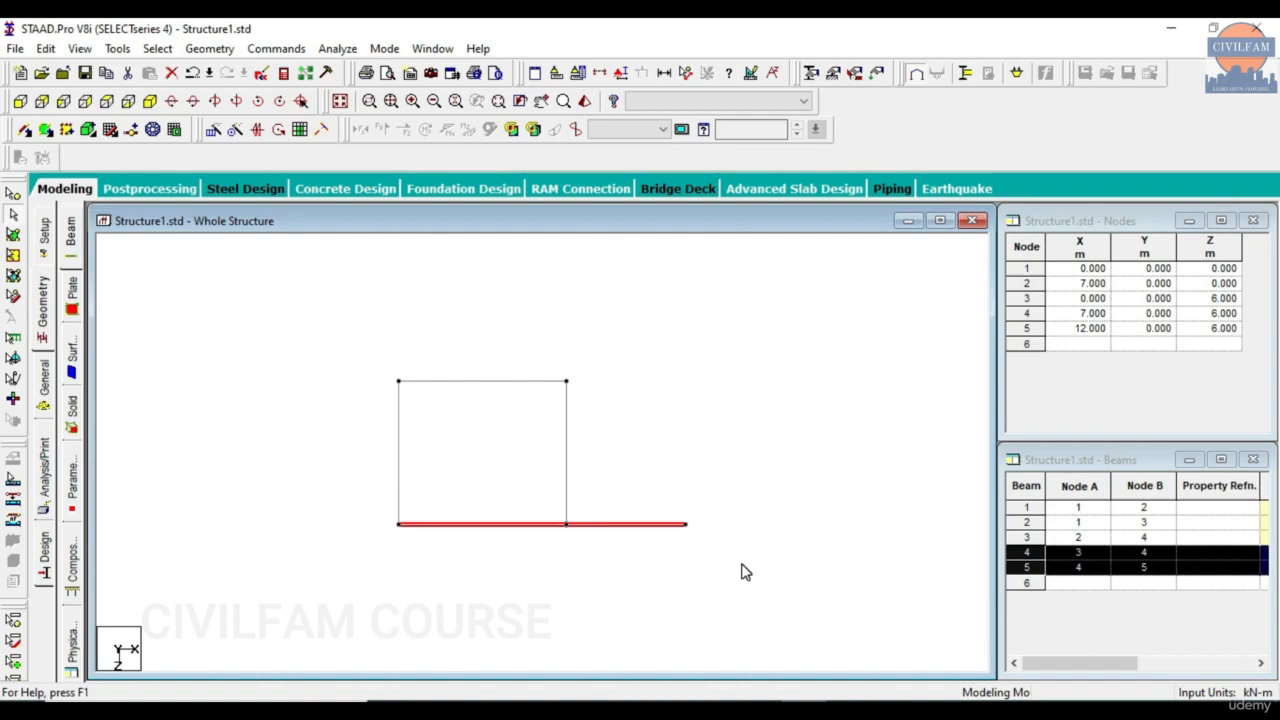
{"action": "left_click", "coordinate": [214, 101]}
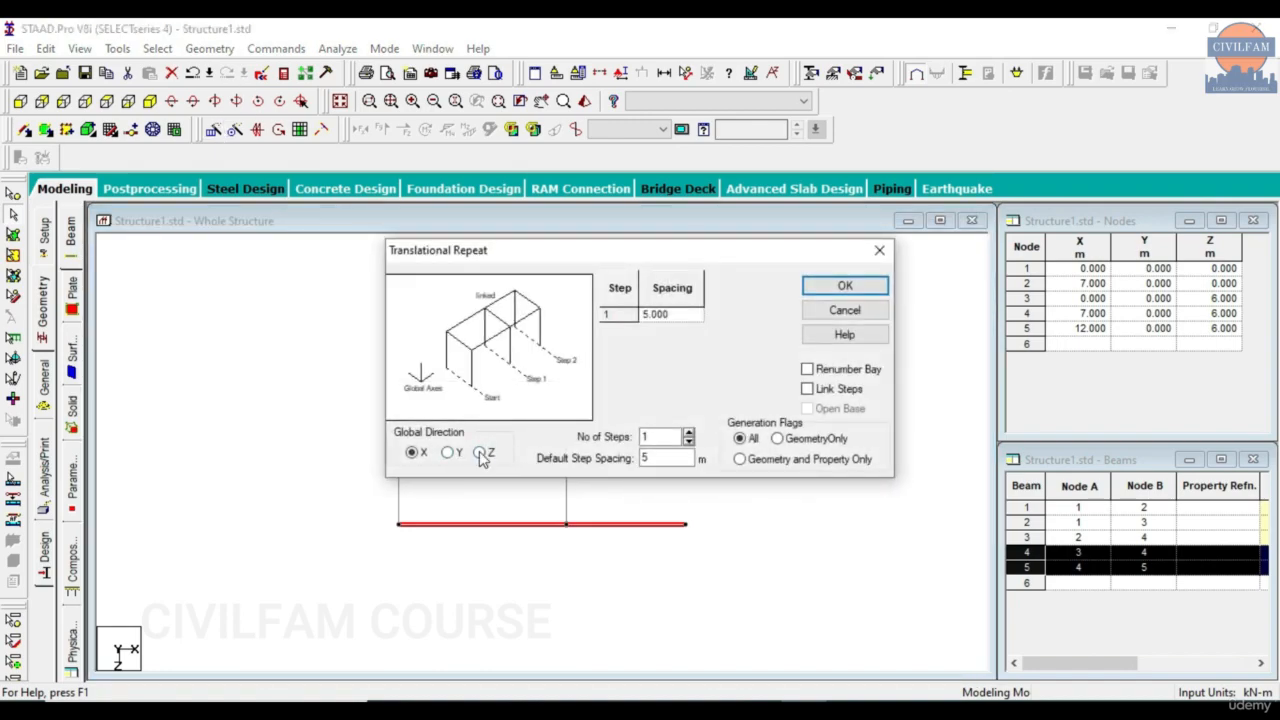
{"action": "left_click", "coordinate": [481, 453]}
{"action": "left_click", "coordinate": [690, 712]}
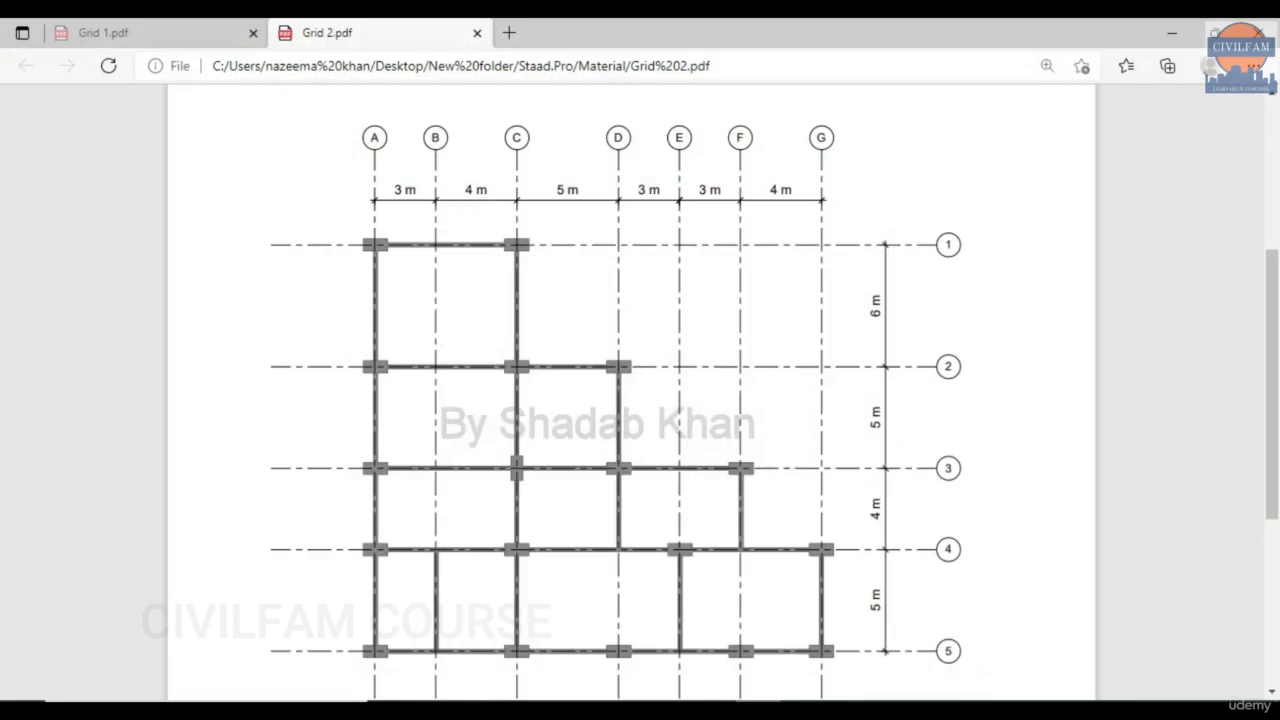
{"action": "left_click", "coordinate": [690, 712]}
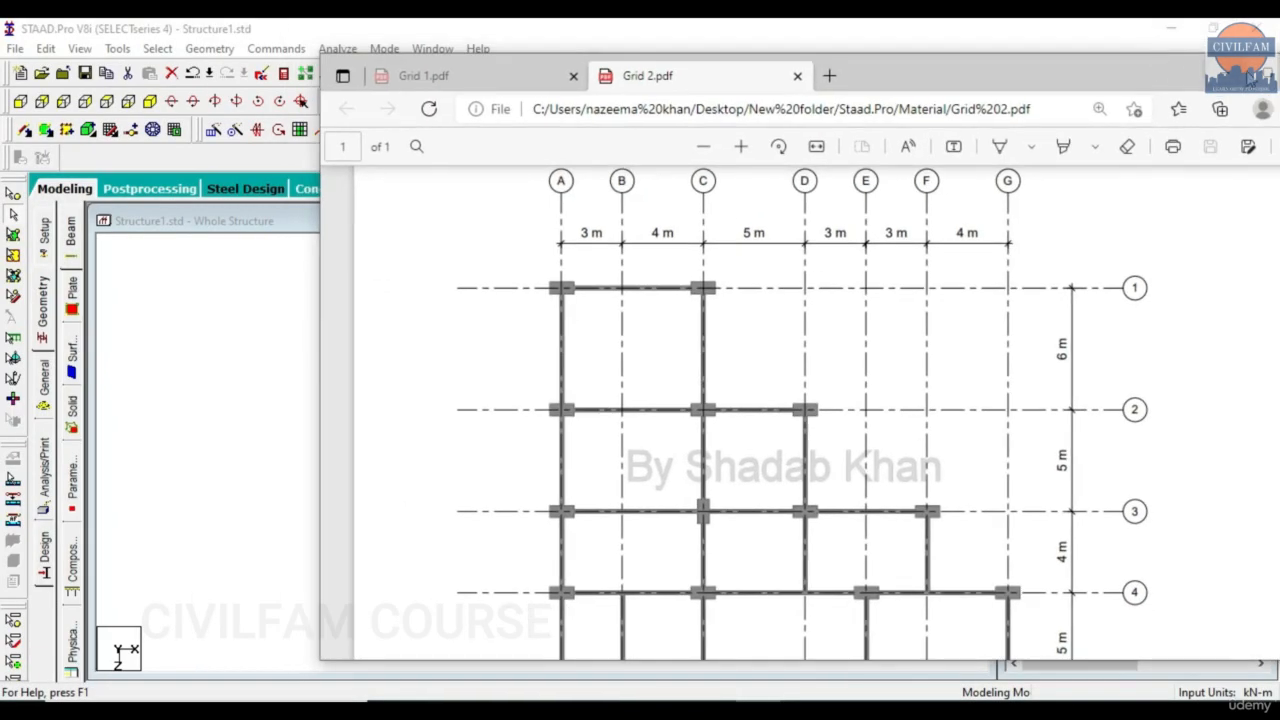
{"action": "left_click", "coordinate": [1195, 32]}
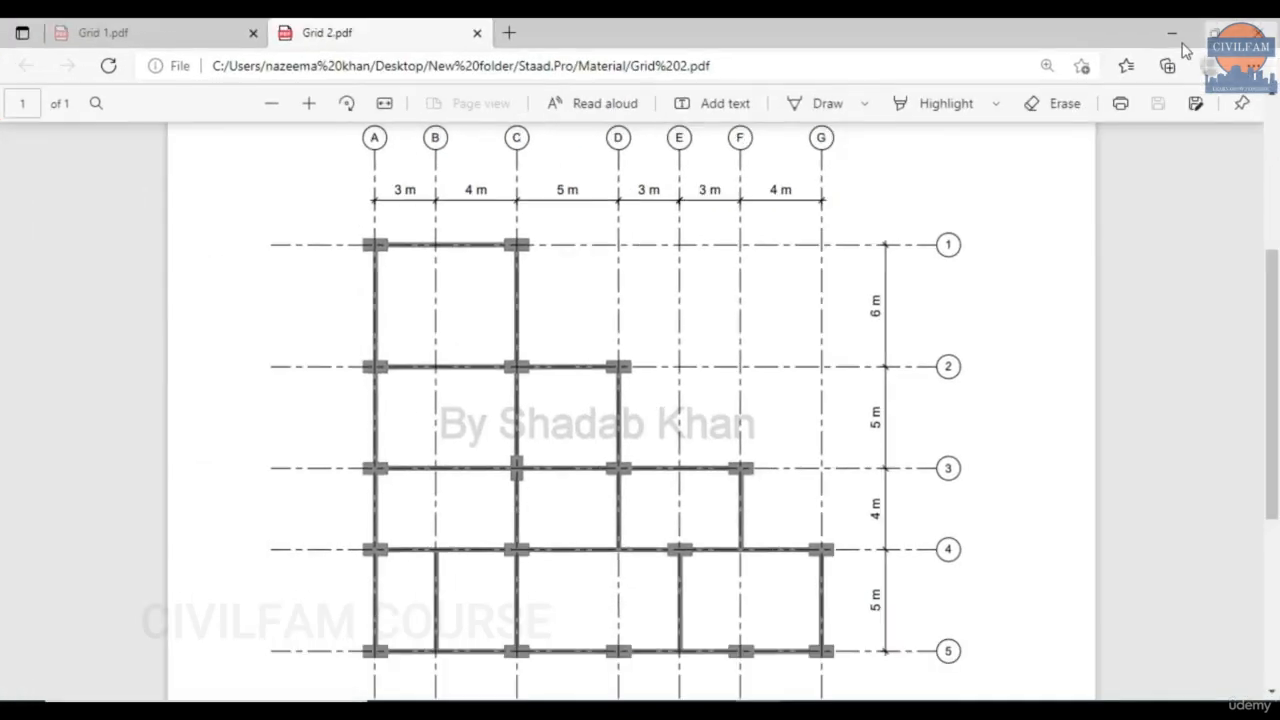
{"action": "left_click", "coordinate": [1172, 33]}
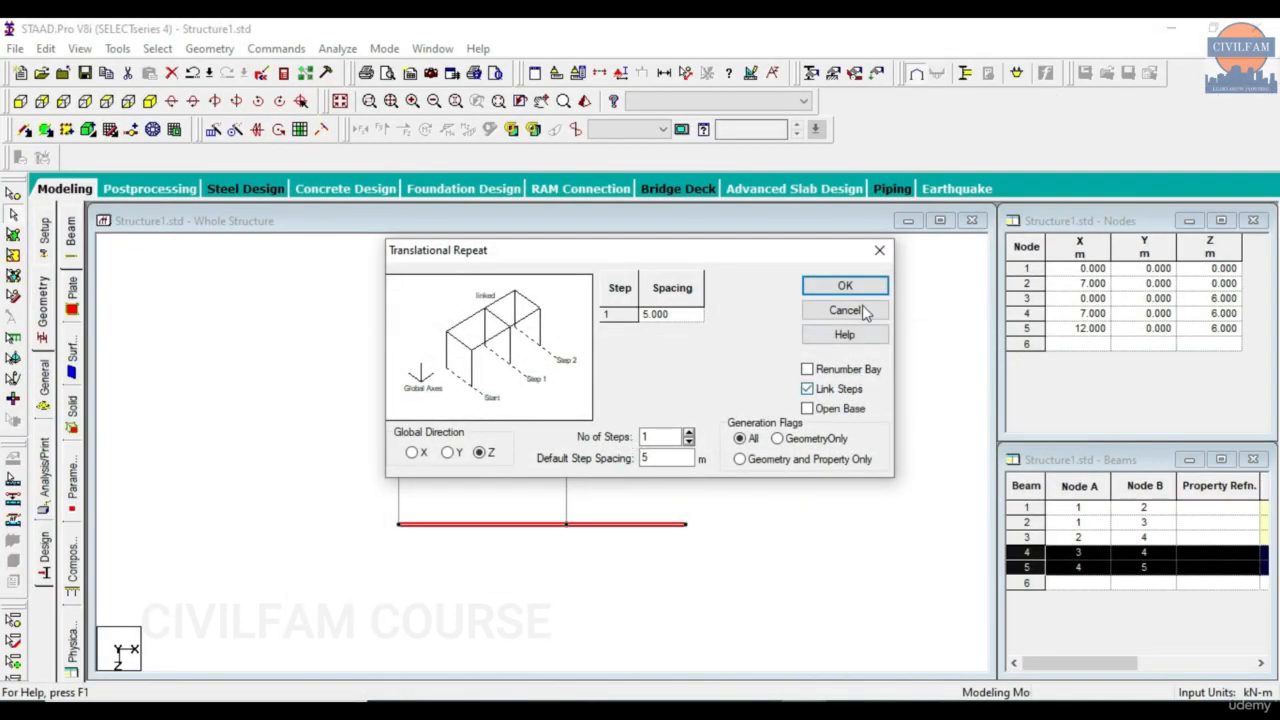
{"action": "left_click", "coordinate": [869, 283]}
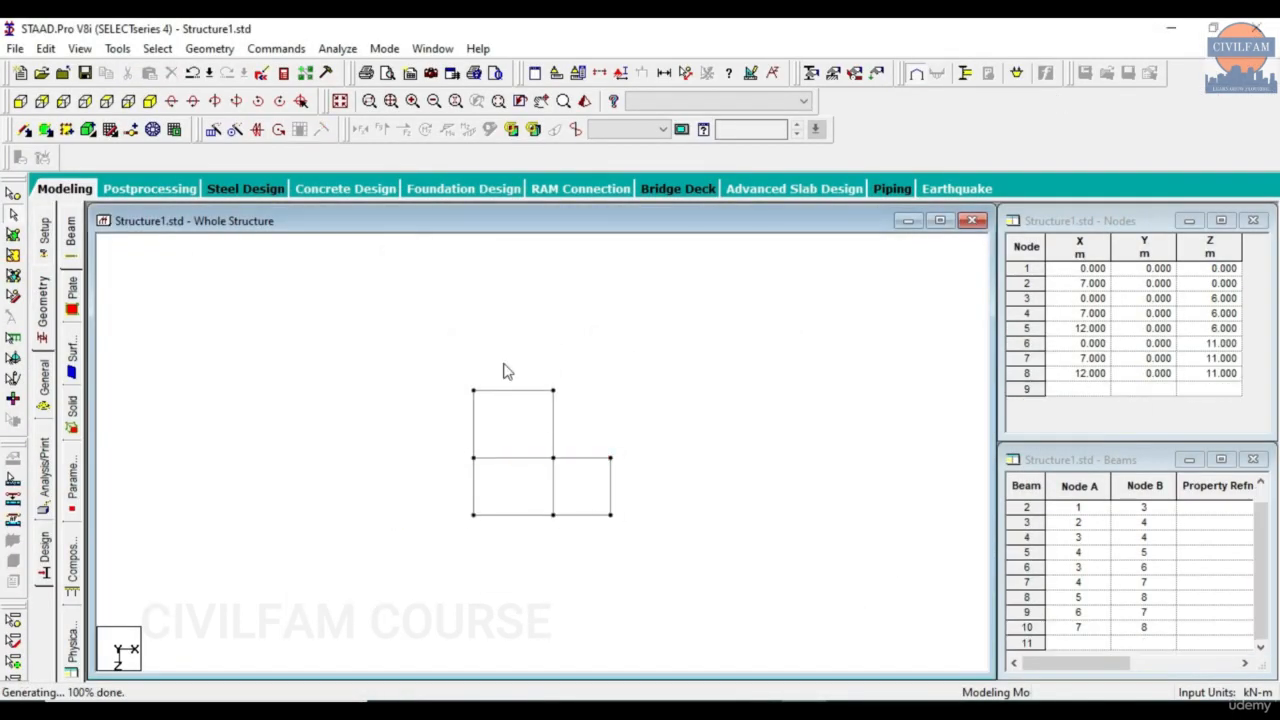
Repeat the node at X 12, Z 11 once by 6 m in the X direction with linked steps.
{"action": "left_click", "coordinate": [541, 101]}
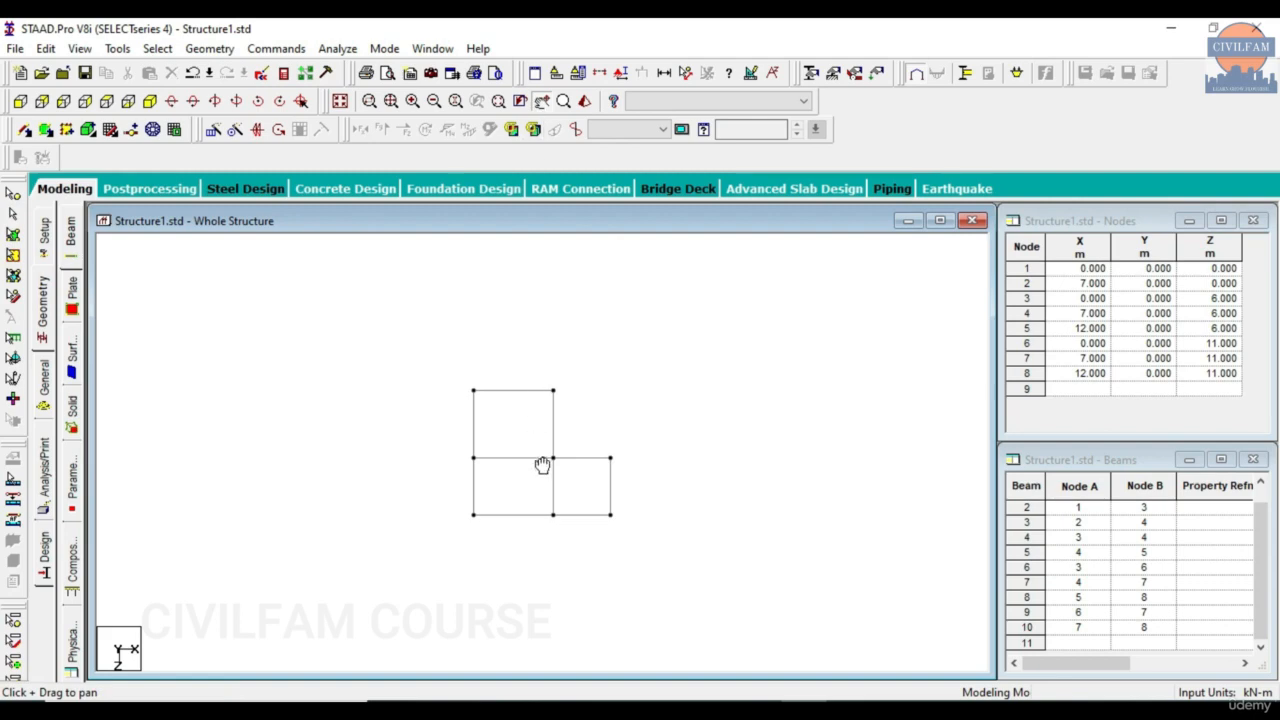
{"action": "left_click_drag", "start_coordinate": [541, 465], "coordinate": [530, 400]}
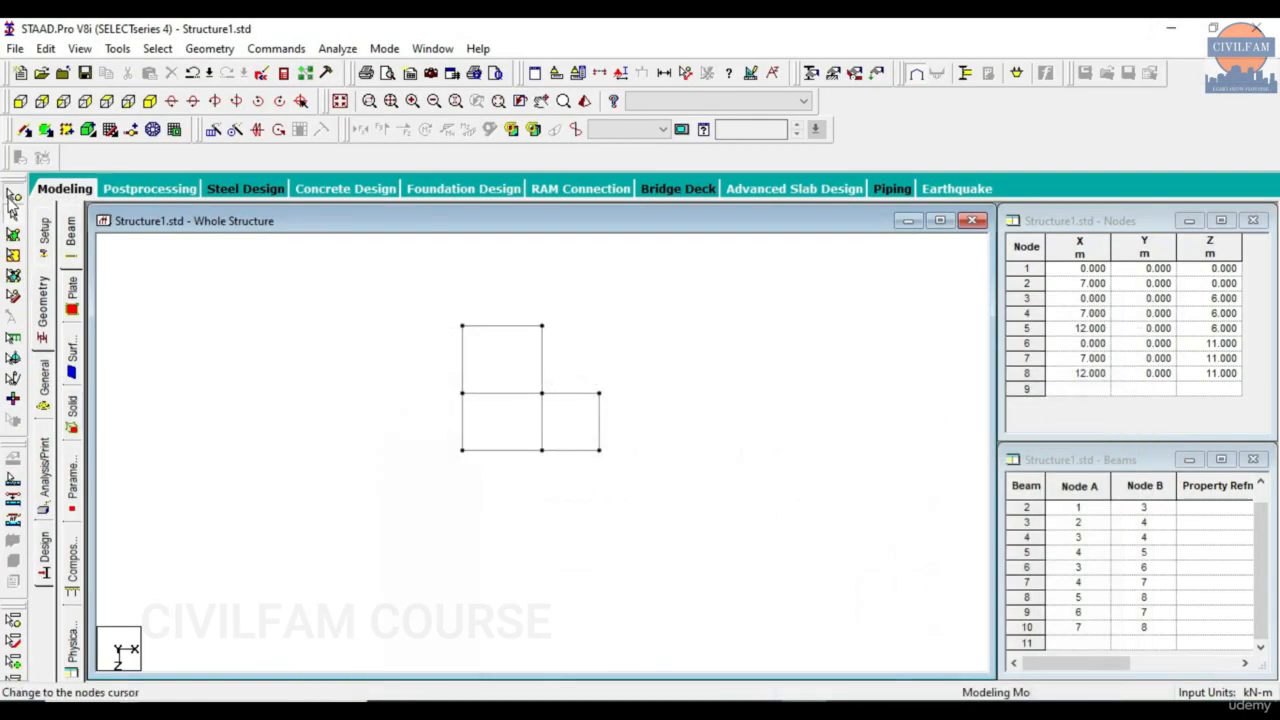
{"action": "left_click", "coordinate": [13, 195]}
{"action": "left_click_drag", "start_coordinate": [578, 432], "coordinate": [616, 486]}
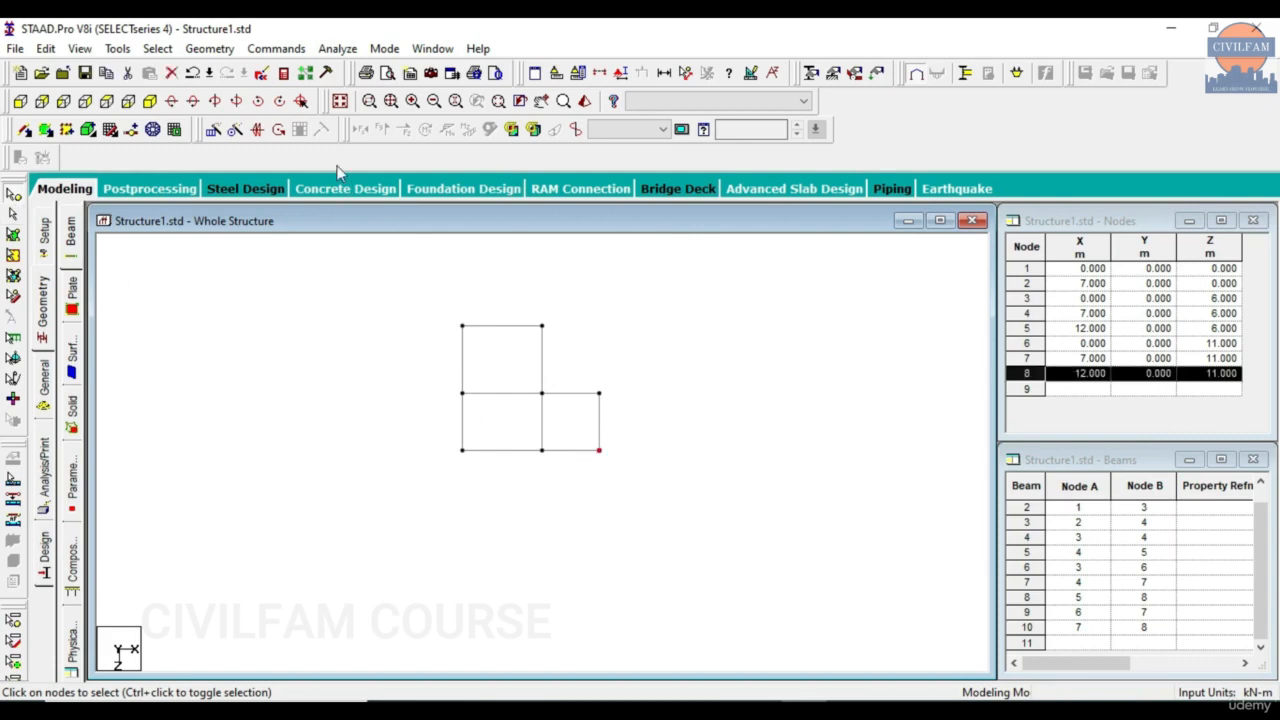
{"action": "left_click", "coordinate": [214, 130]}
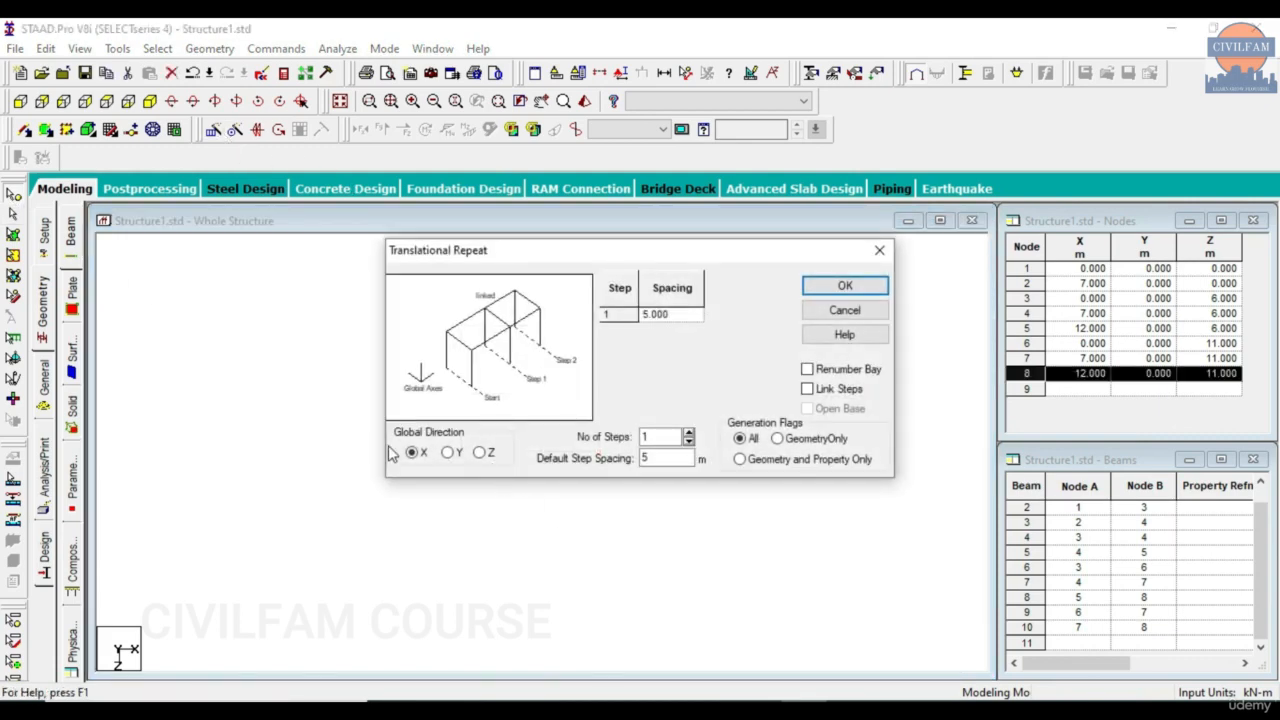
{"action": "double_click", "coordinate": [660, 457]}
{"action": "key", "text": "BackSpace"}
{"action": "type", "text": "6"}
{"action": "left_click", "coordinate": [838, 390]}
{"action": "left_click", "coordinate": [844, 286]}
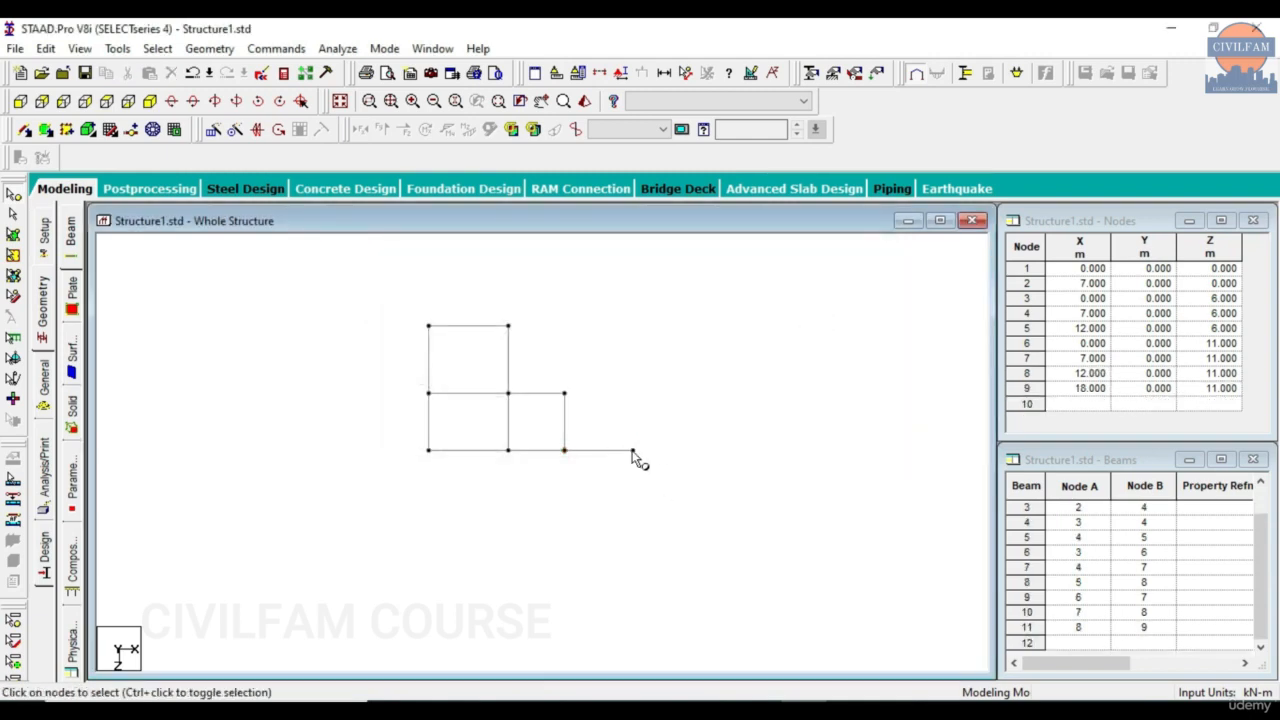
Check Grid 2.pdf and repeat the three beams along Z 11 m once by 4 m in the Z direction with linked steps.
{"action": "left_click", "coordinate": [758, 708]}
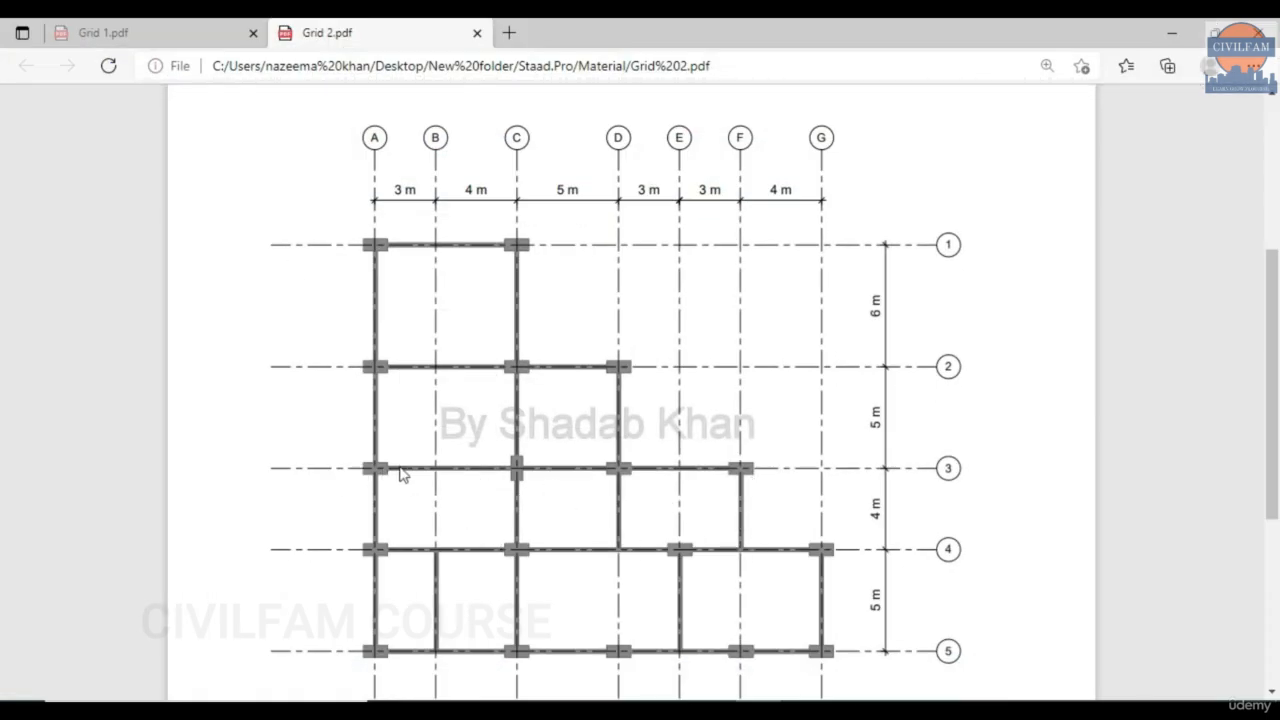
{"action": "left_click", "coordinate": [1171, 33]}
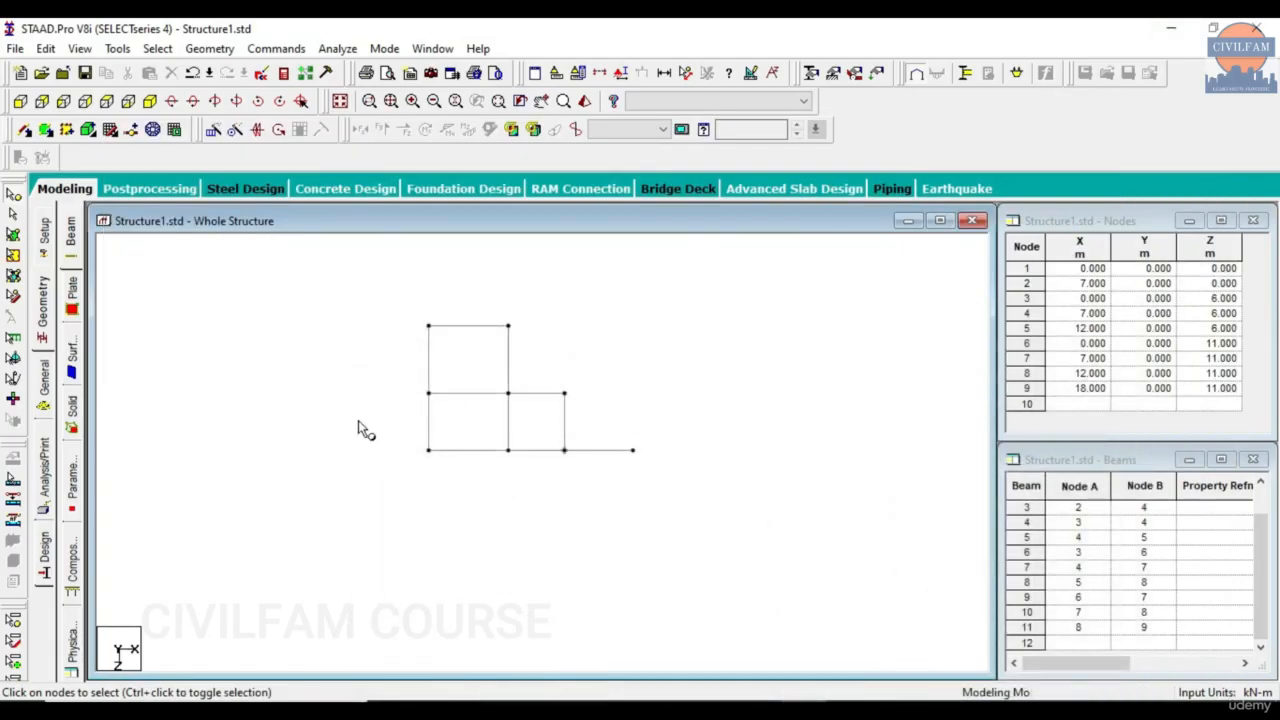
{"action": "left_click", "coordinate": [12, 213]}
{"action": "left_click_drag", "start_coordinate": [402, 446], "coordinate": [655, 484]}
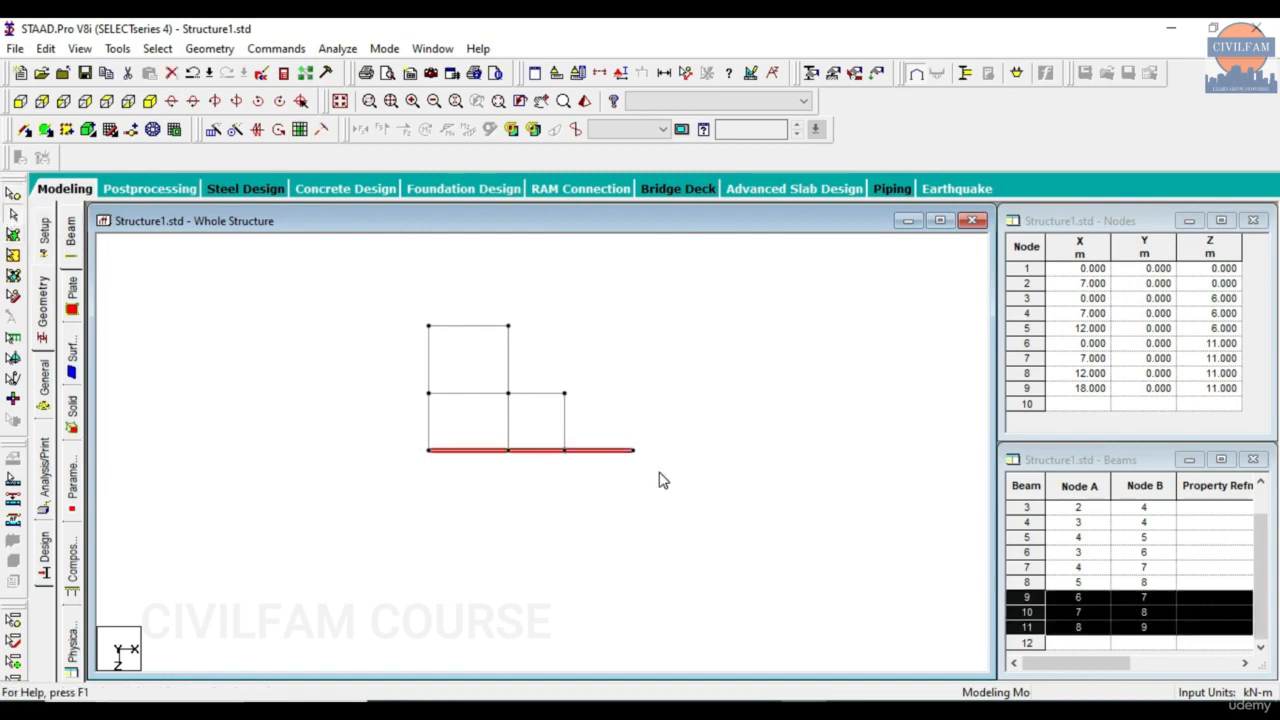
{"action": "left_click", "coordinate": [213, 129]}
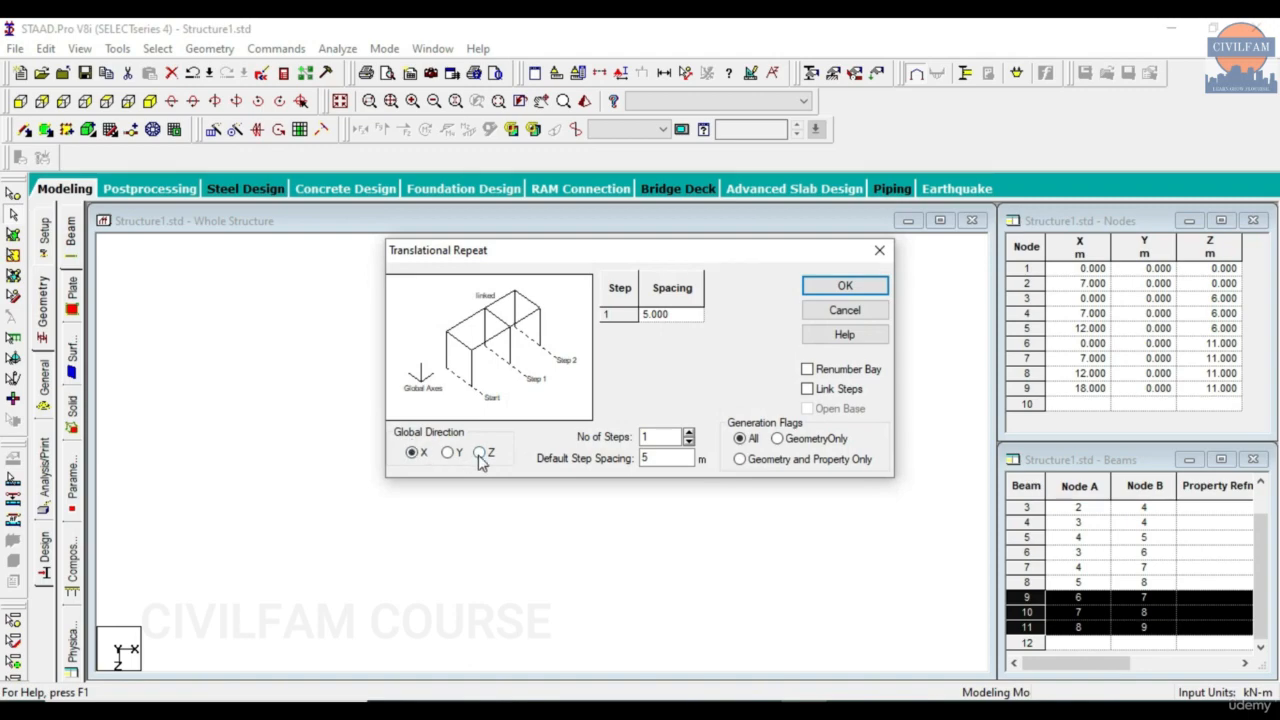
{"action": "left_click", "coordinate": [479, 452]}
{"action": "type", "text": "5"}
{"action": "type", "text": "4"}
{"action": "left_click", "coordinate": [828, 389]}
{"action": "left_click", "coordinate": [845, 287]}
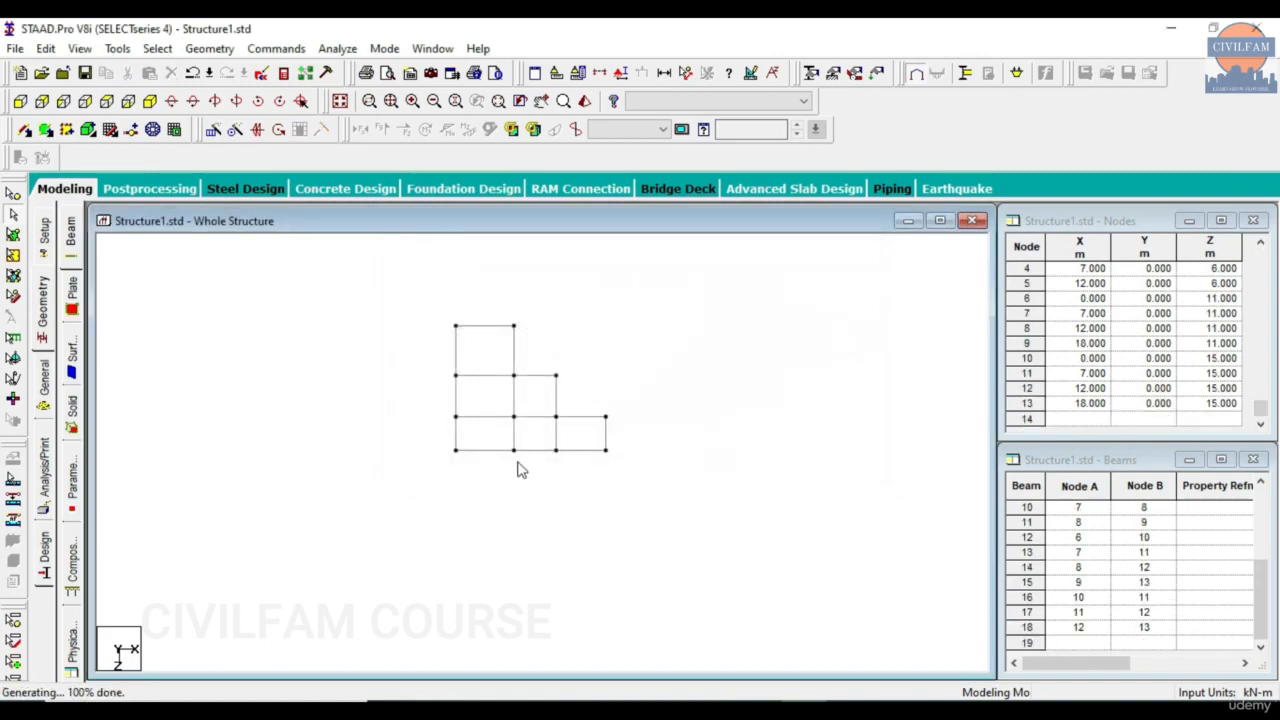
Examine the beam layout around grid lines 3 to 5 in Grid 2.pdf and compare it with the model.
{"action": "left_click", "coordinate": [764, 710]}
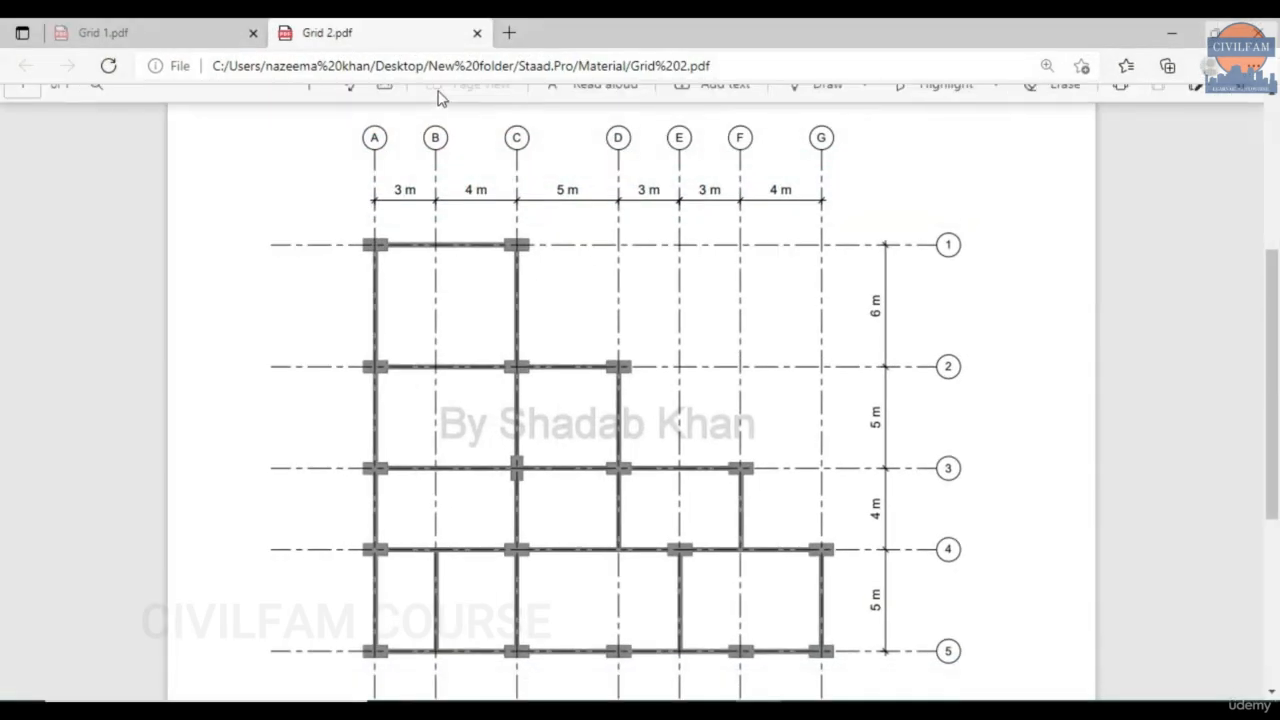
{"action": "left_click", "coordinate": [1212, 28]}
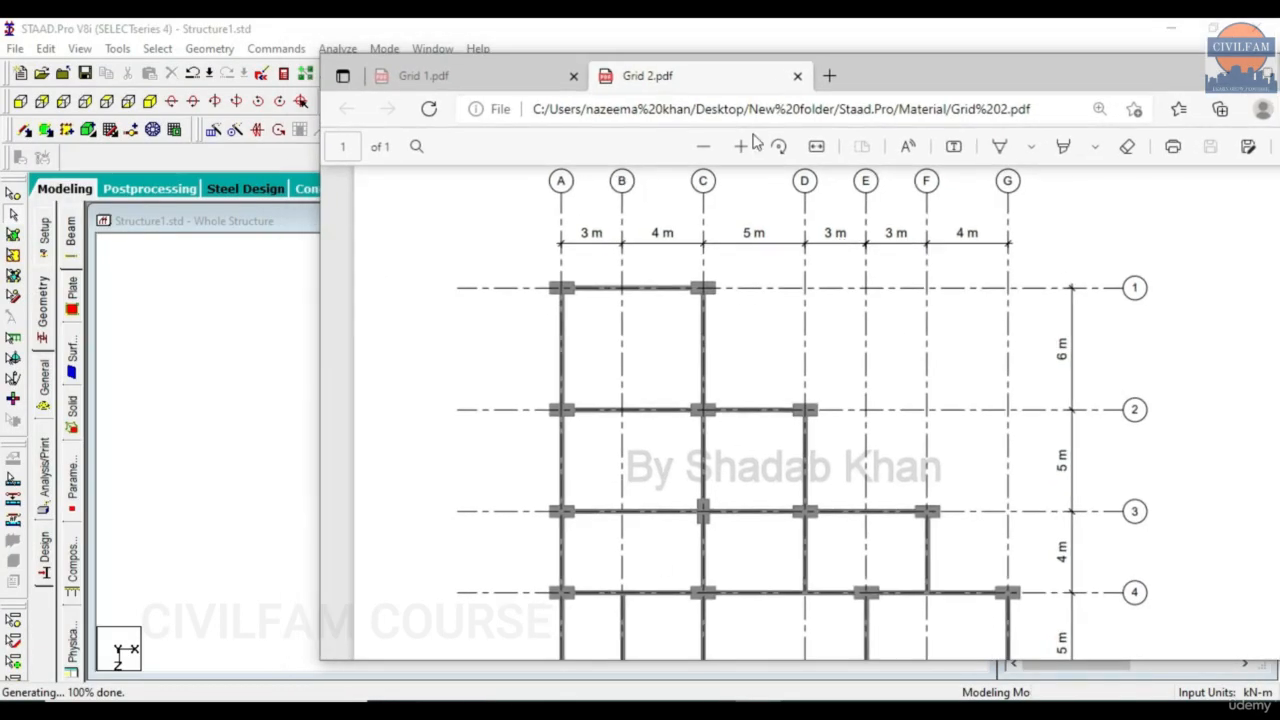
{"action": "left_click_drag", "start_coordinate": [858, 72], "coordinate": [1251, 103]}
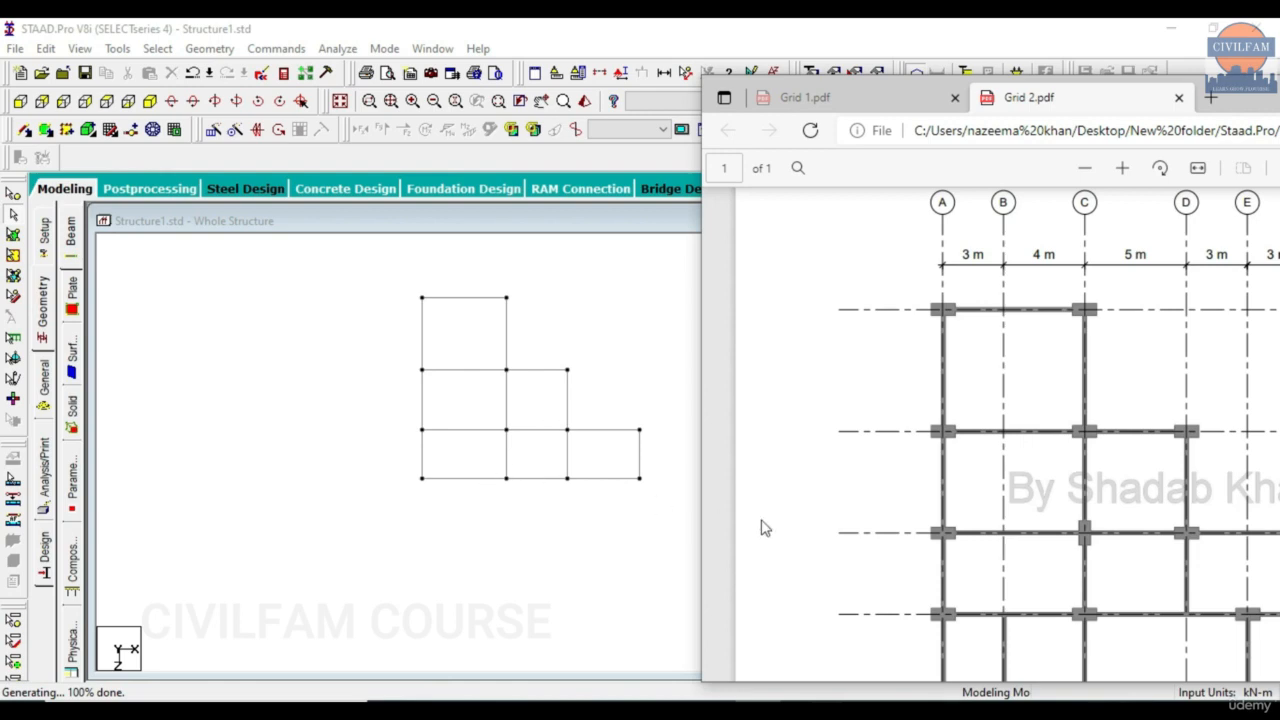
{"action": "scroll", "coordinate": [880, 408], "scroll_direction": "down", "scroll_amount": 2}
{"action": "left_click_drag", "start_coordinate": [1255, 95], "coordinate": [1200, 93]}
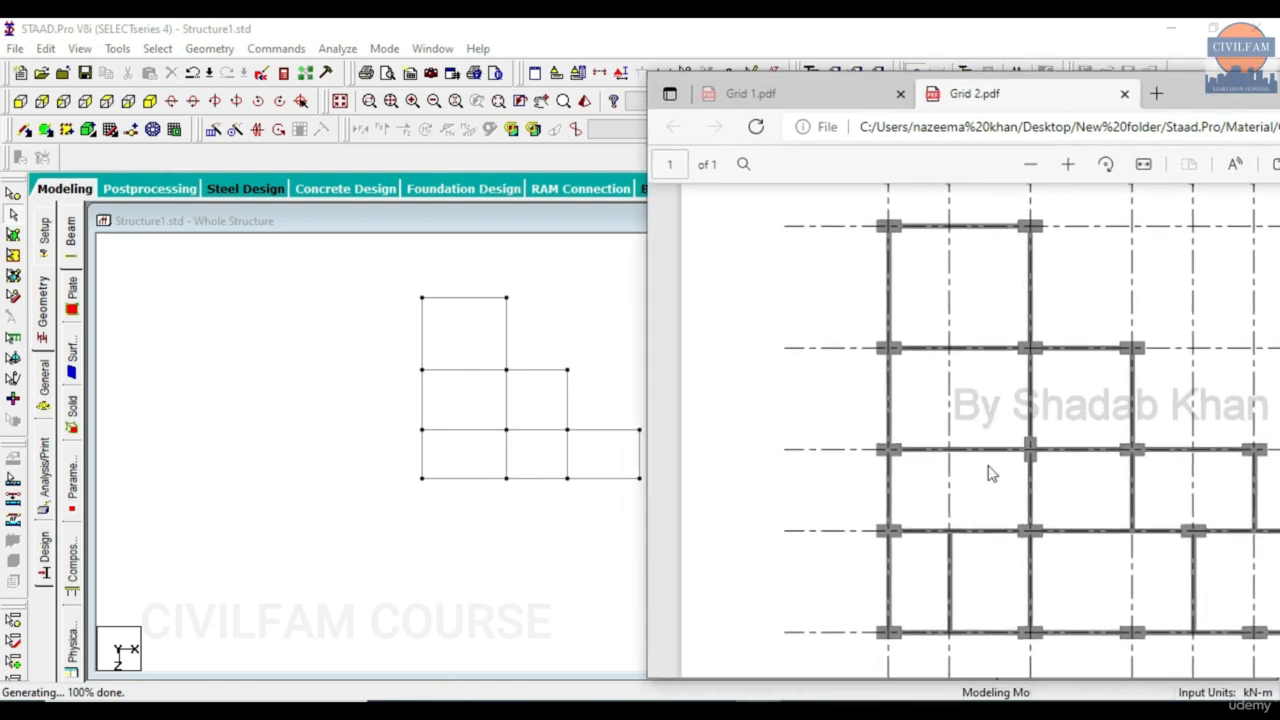
{"action": "double_click", "coordinate": [1210, 96]}
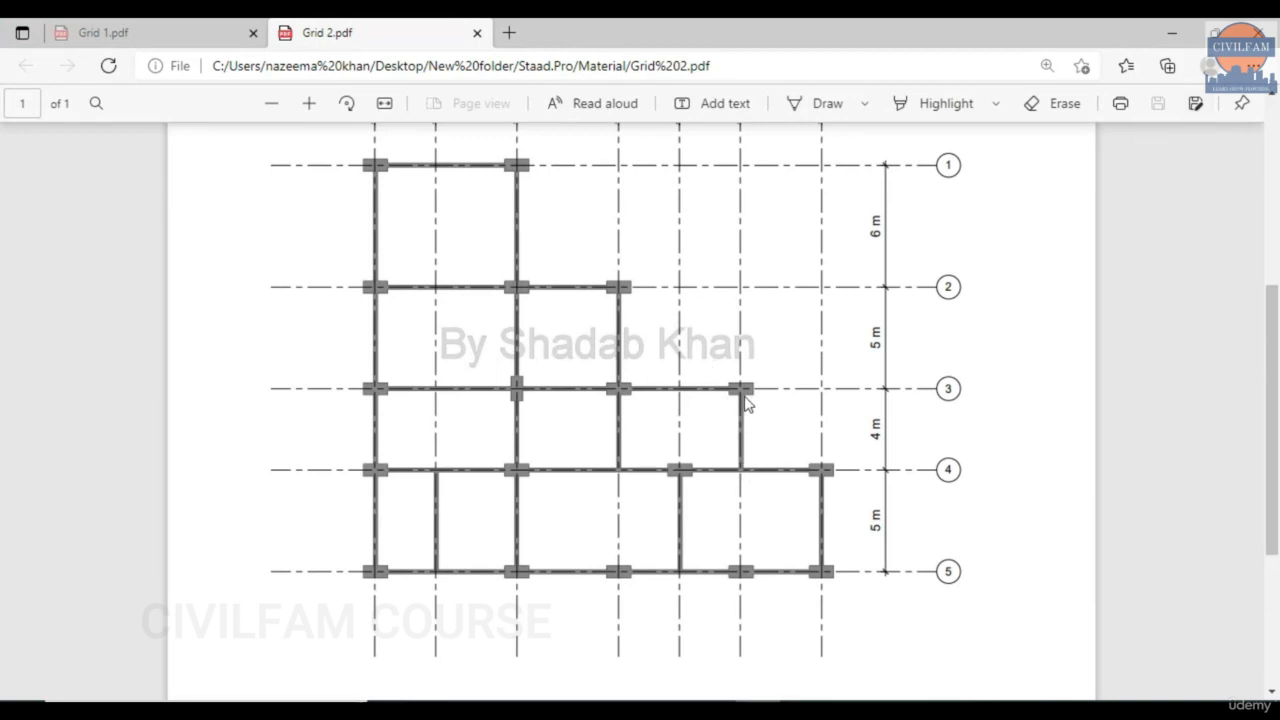
{"action": "left_click", "coordinate": [1214, 33]}
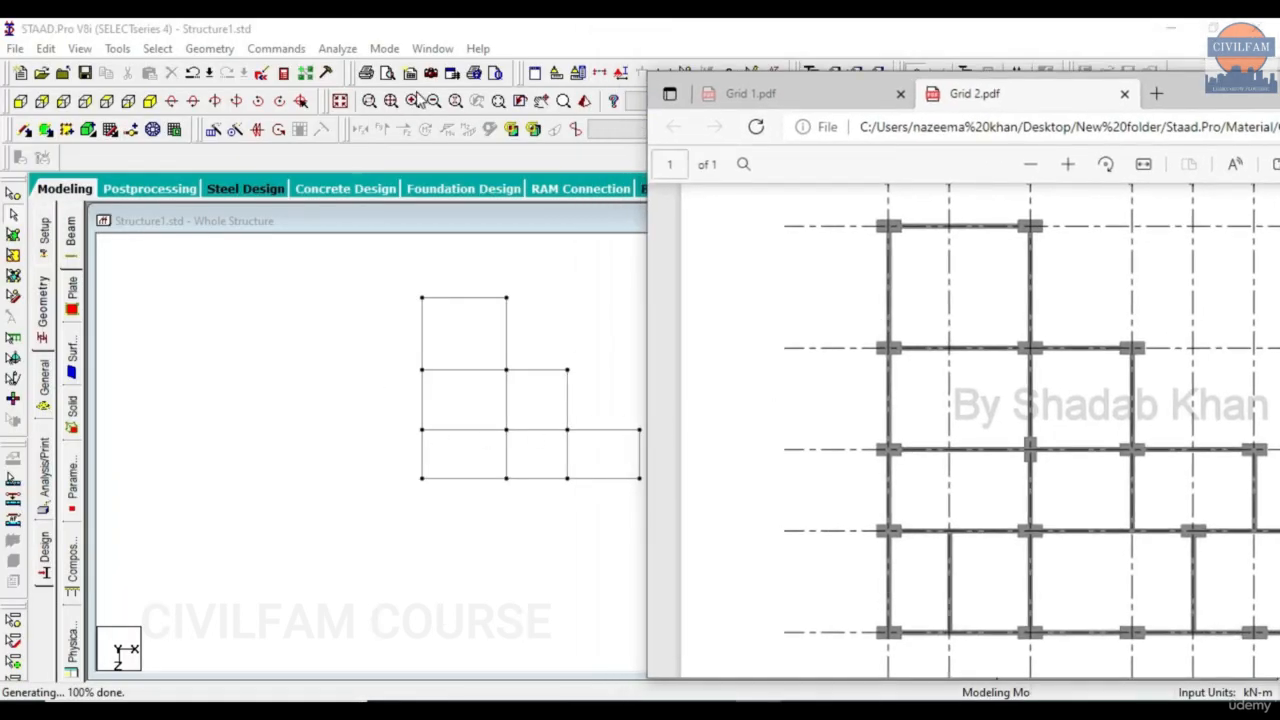
{"action": "scroll", "coordinate": [397, 454], "scroll_direction": "down", "scroll_amount": 2}
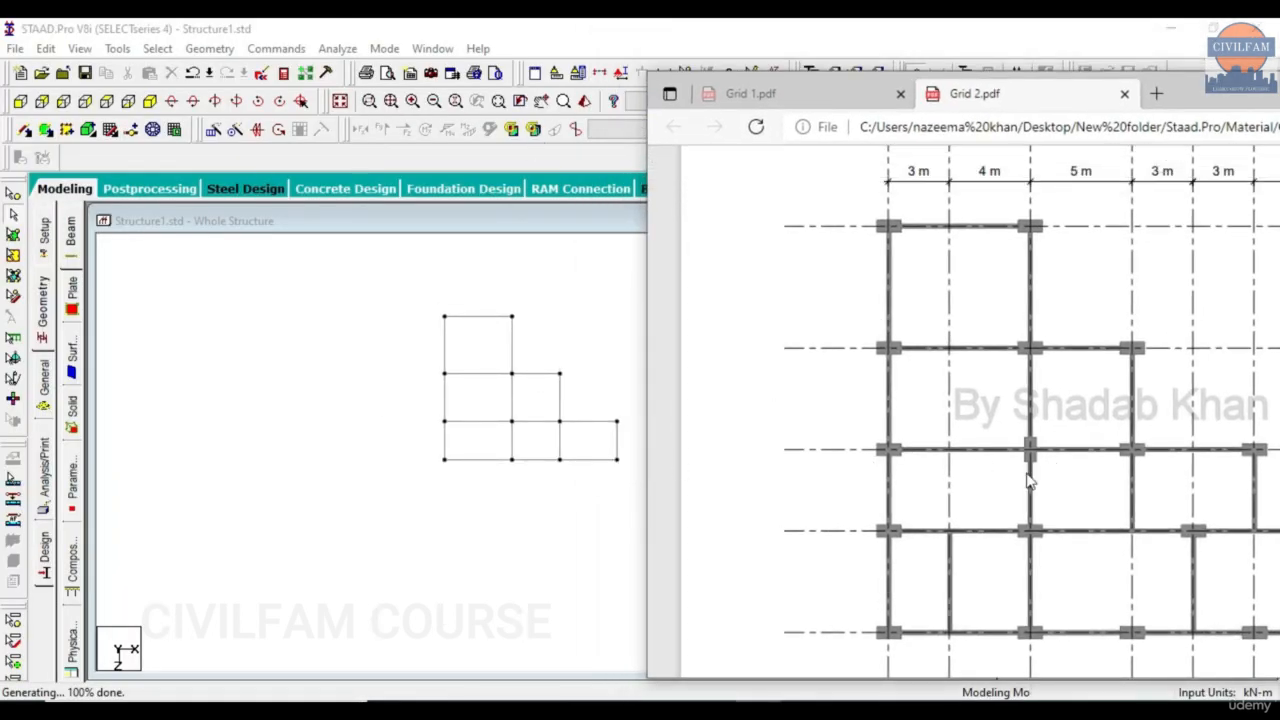
{"action": "mouse_move", "coordinate": [1224, 101]}
{"action": "left_mouse_down"}
{"action": "mouse_move", "coordinate": [1016, 88]}
{"action": "mouse_move", "coordinate": [1279, 88]}
{"action": "mouse_move", "coordinate": [850, 92]}
{"action": "left_mouse_up"}
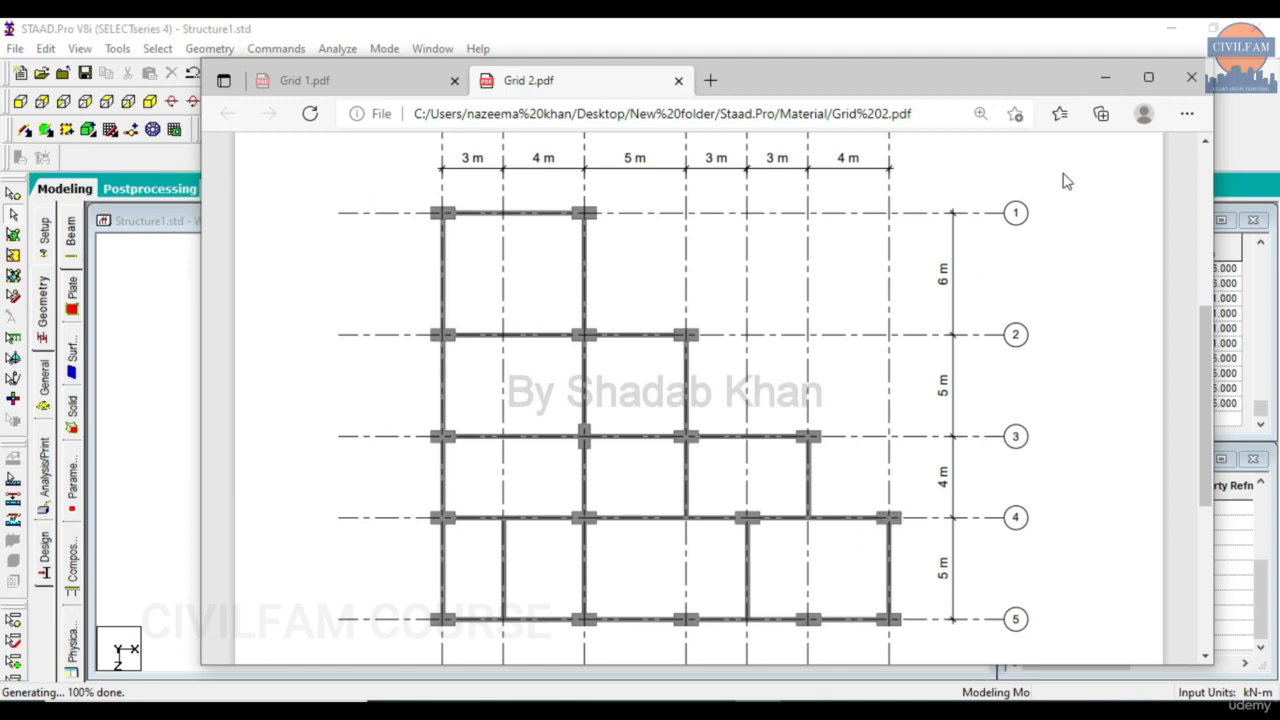
{"action": "left_click", "coordinate": [1105, 77]}
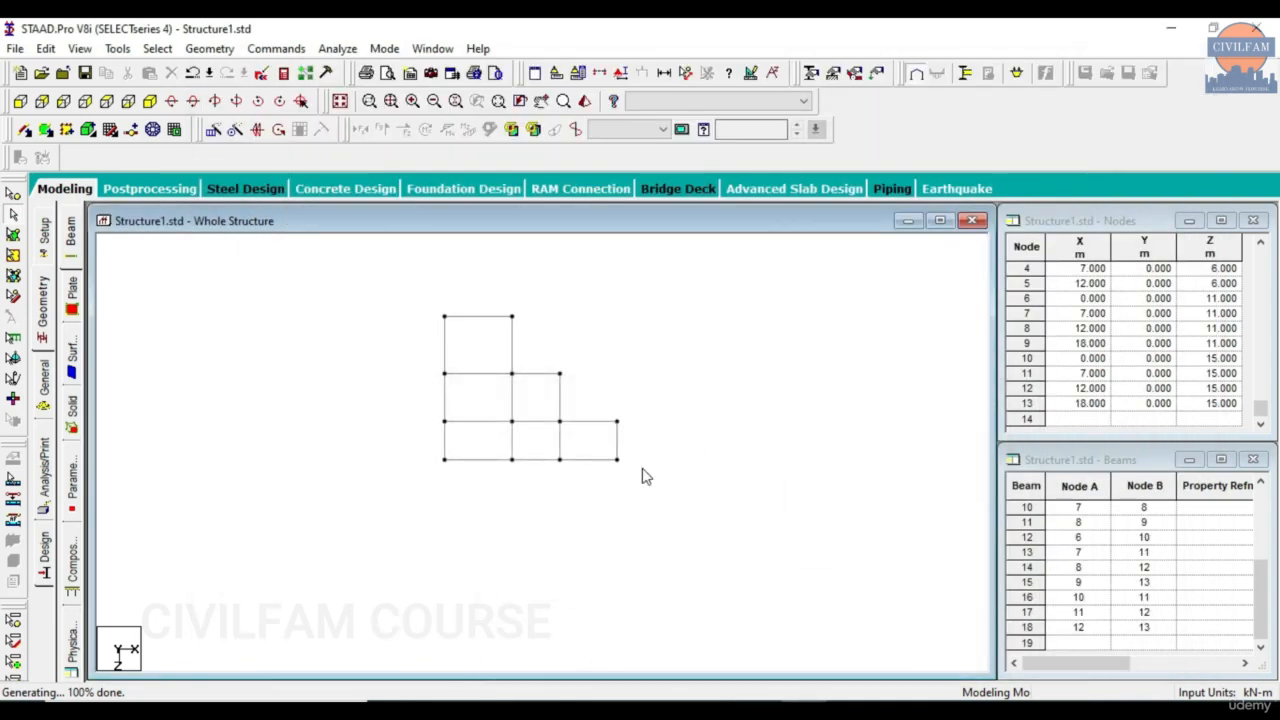
Repeat the node at X 18, Z 15 once by 4 m in the X direction with linked steps, checking the spacing in Grid 2.pdf.
{"action": "left_click", "coordinate": [12, 193]}
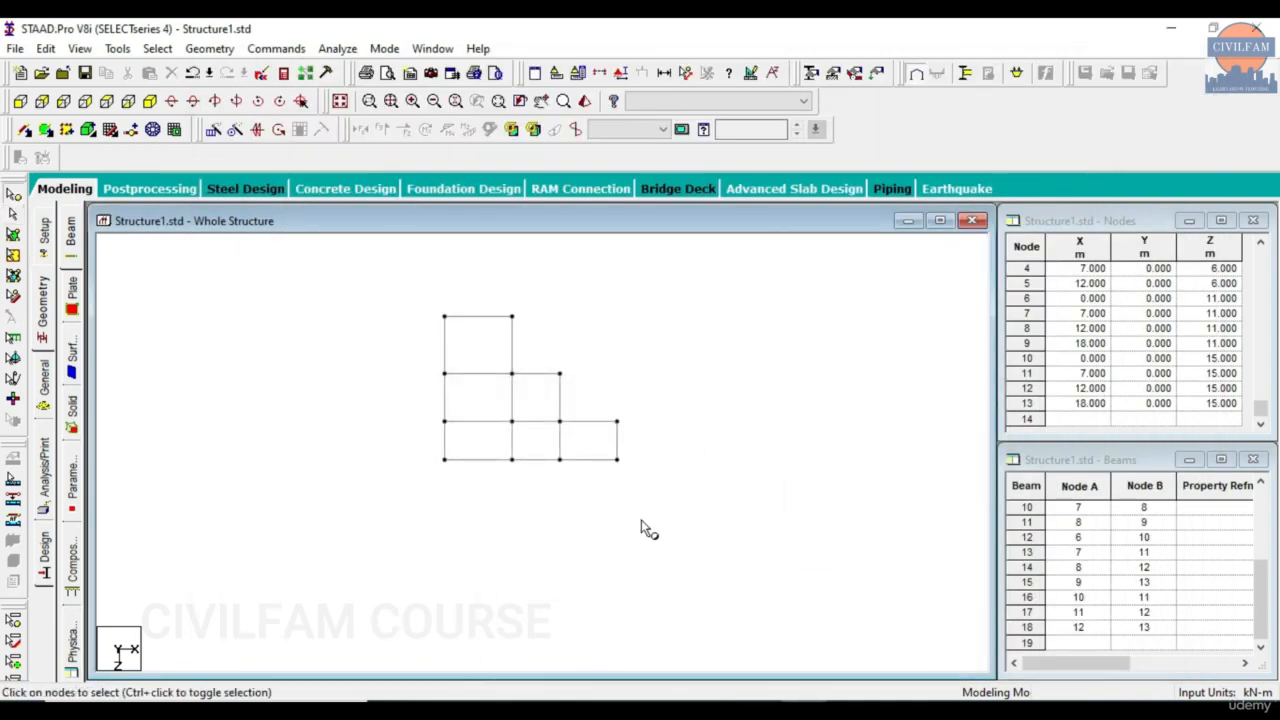
{"action": "left_click", "coordinate": [617, 459]}
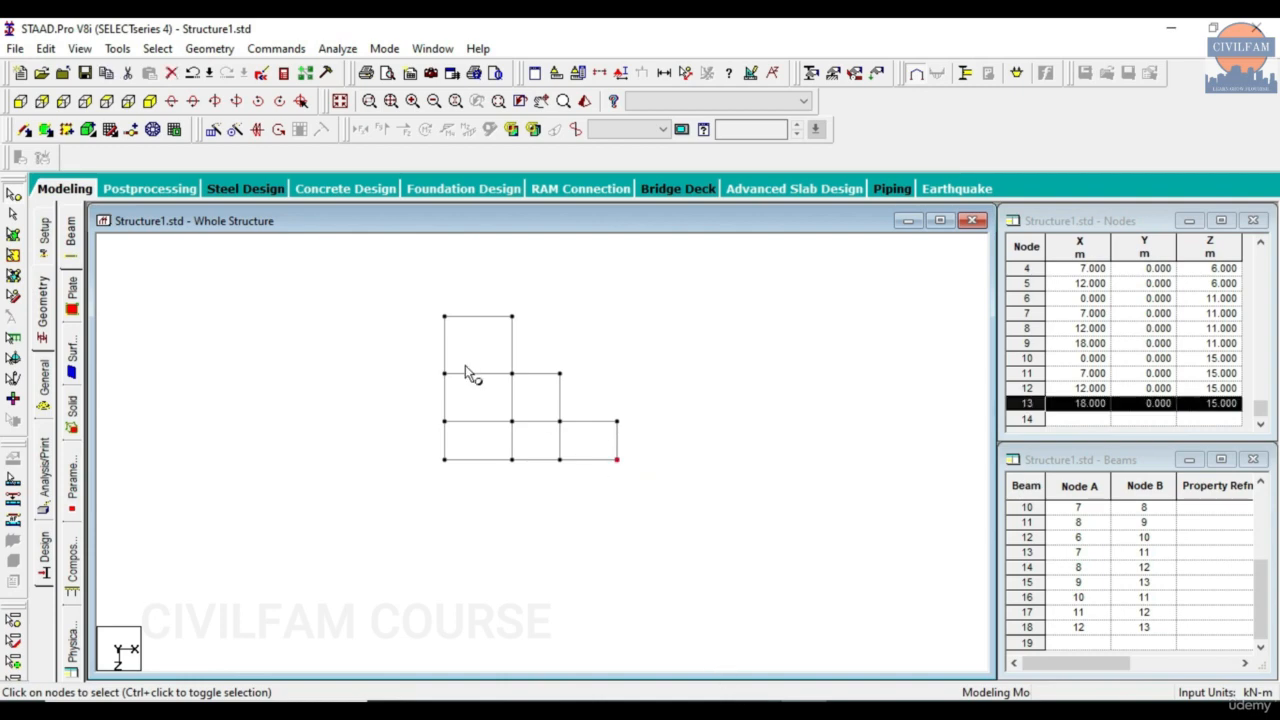
{"action": "left_click", "coordinate": [727, 702]}
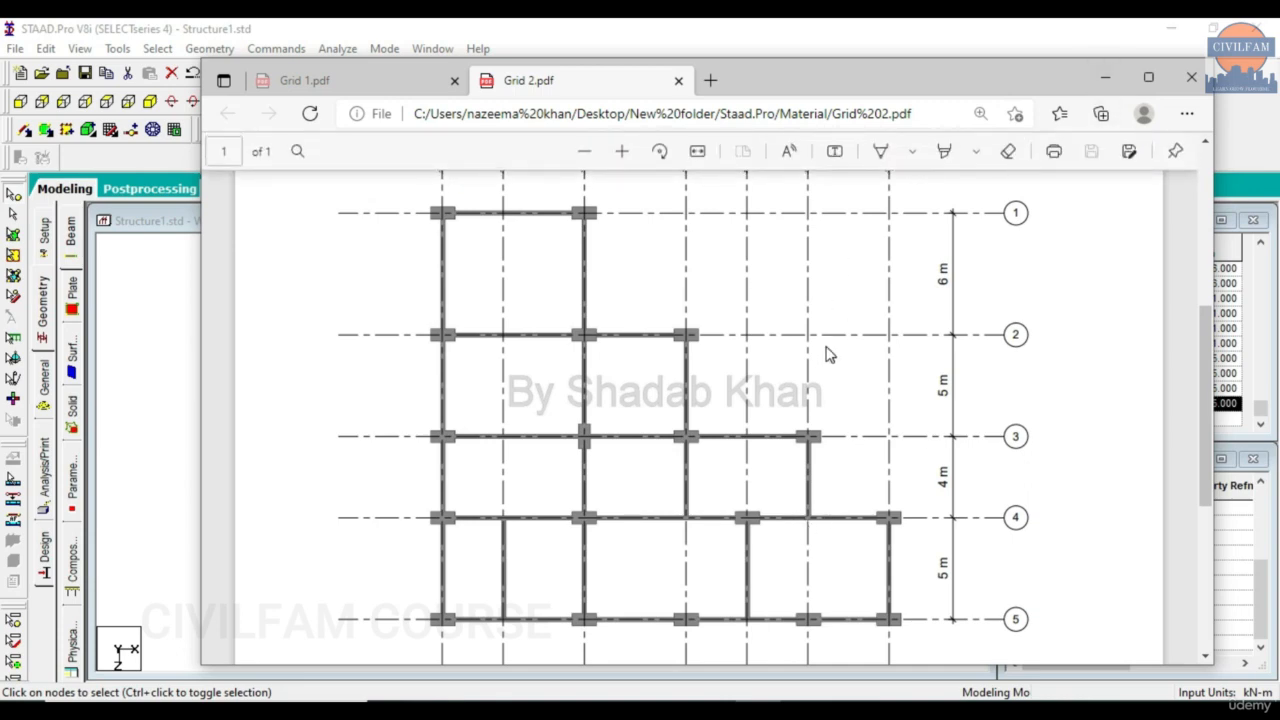
{"action": "scroll", "coordinate": [830, 354], "scroll_direction": "up", "scroll_amount": 2}
{"action": "left_click", "coordinate": [1104, 78]}
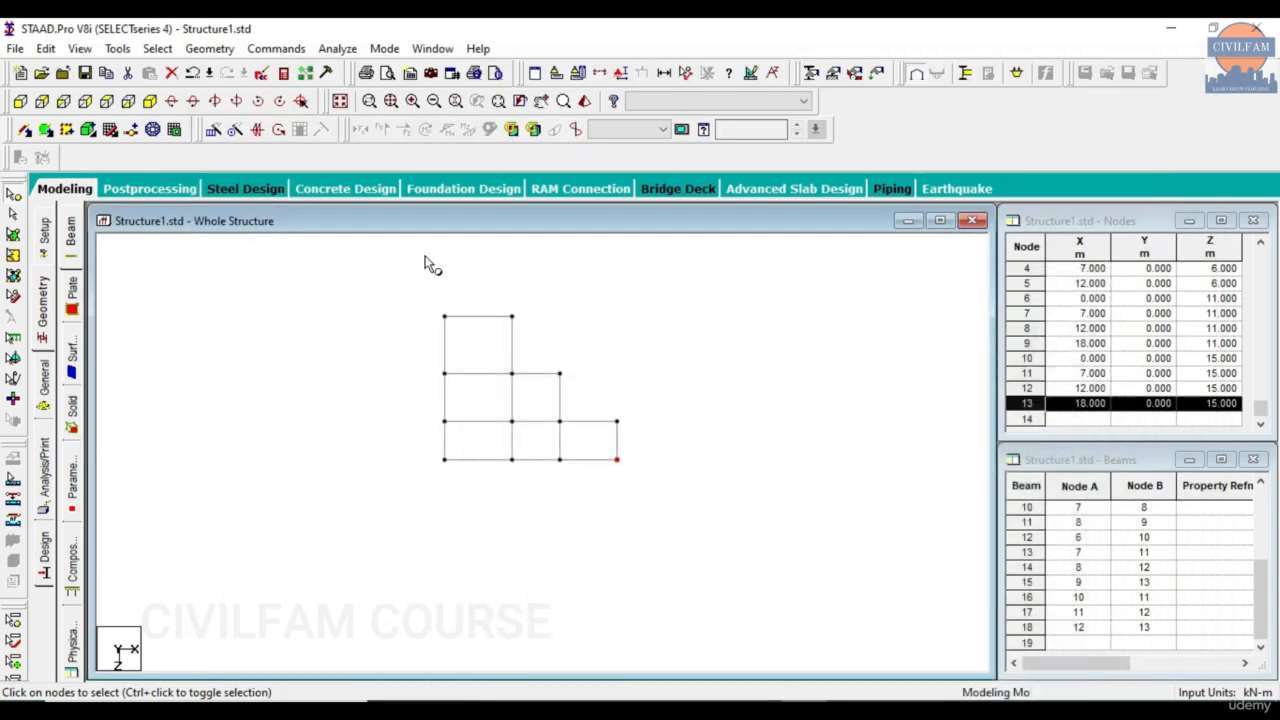
{"action": "left_click", "coordinate": [216, 132]}
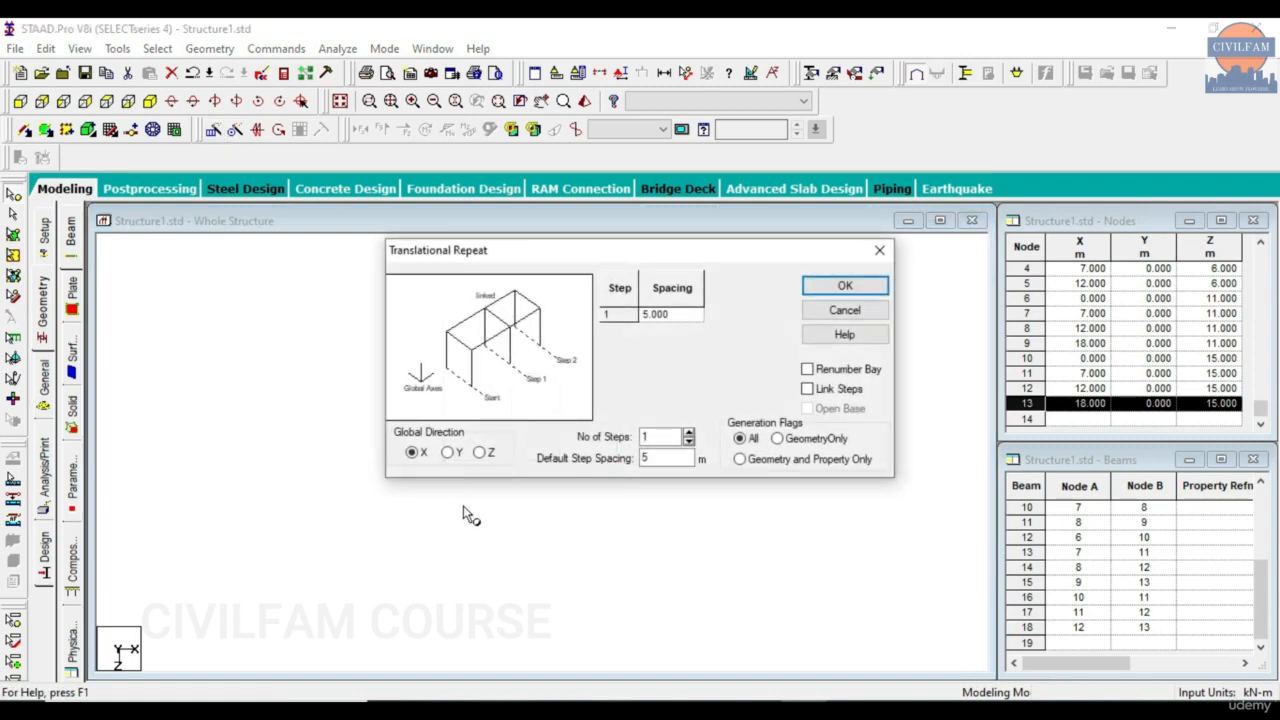
{"action": "double_click", "coordinate": [646, 458]}
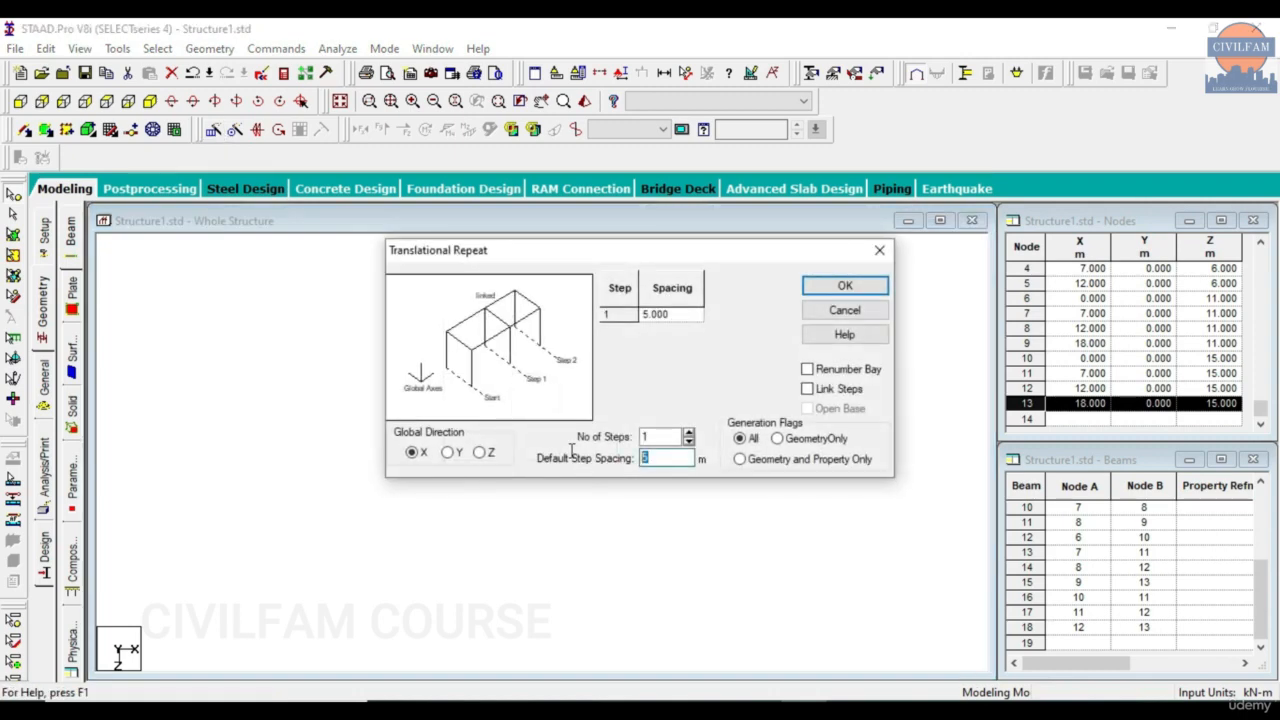
{"action": "left_click", "coordinate": [848, 390]}
{"action": "left_click", "coordinate": [845, 286]}
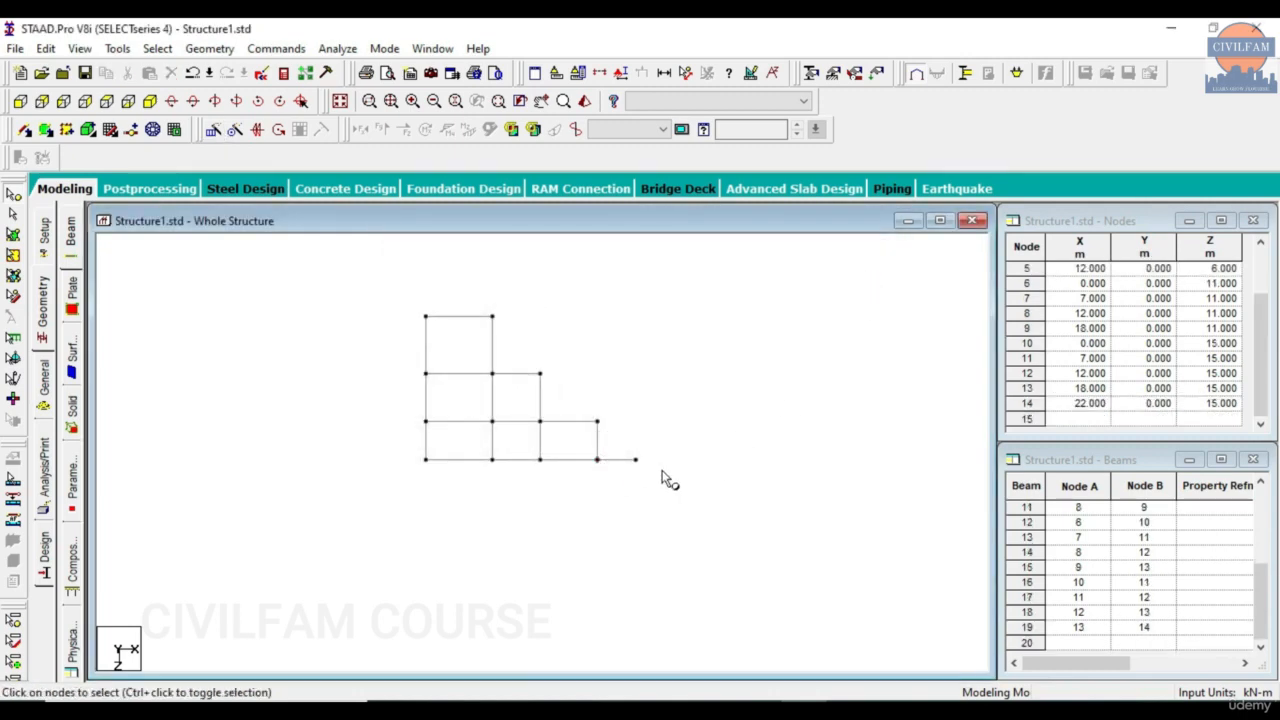
Check Grid 2.pdf and repeat the four beams along Z 15 m once by 5 m in the Z direction with linked steps.
{"action": "left_click", "coordinate": [766, 690]}
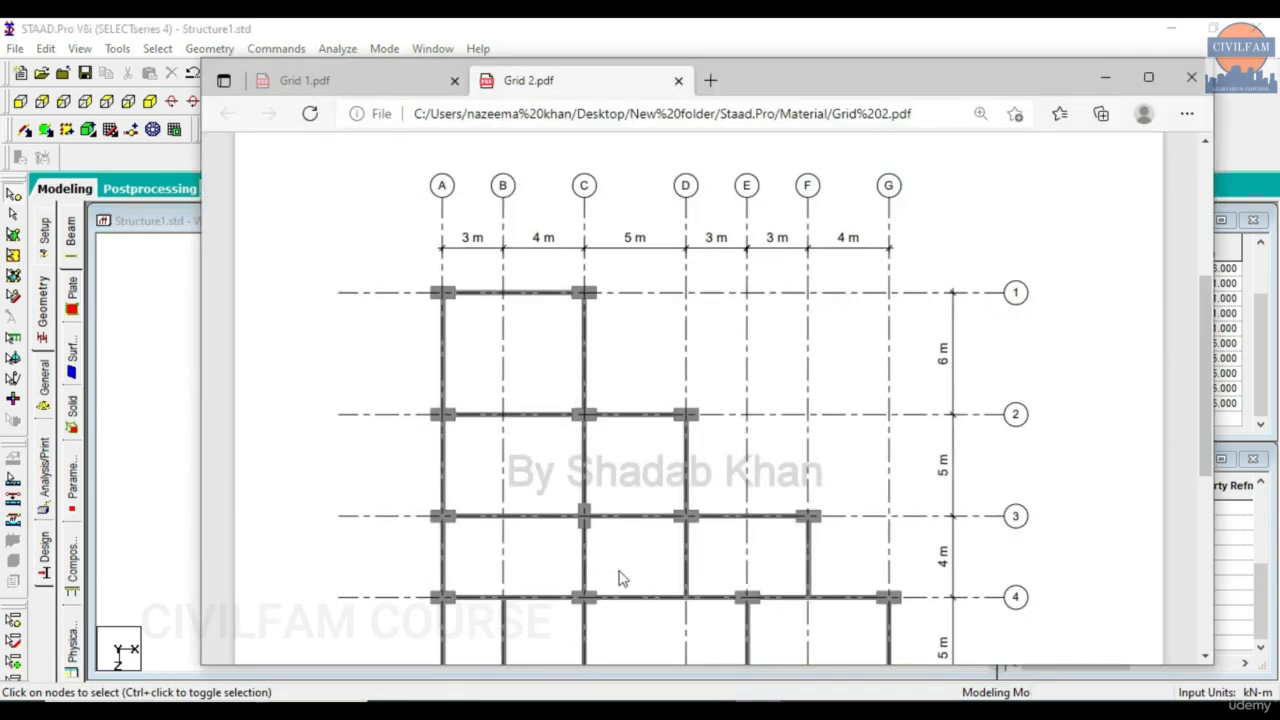
{"action": "scroll", "coordinate": [620, 570], "scroll_direction": "down", "scroll_amount": 5}
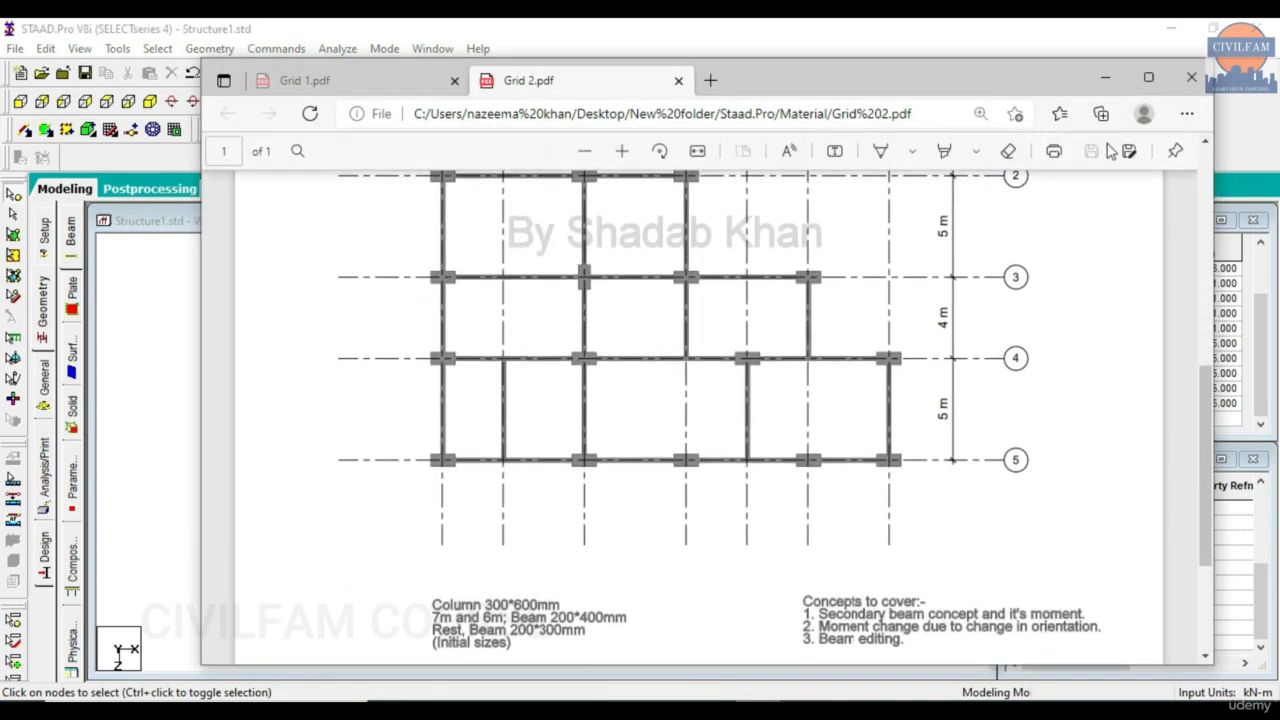
{"action": "left_click", "coordinate": [1105, 77]}
{"action": "left_click_drag", "start_coordinate": [388, 449], "coordinate": [674, 474]}
{"action": "left_click", "coordinate": [213, 129]}
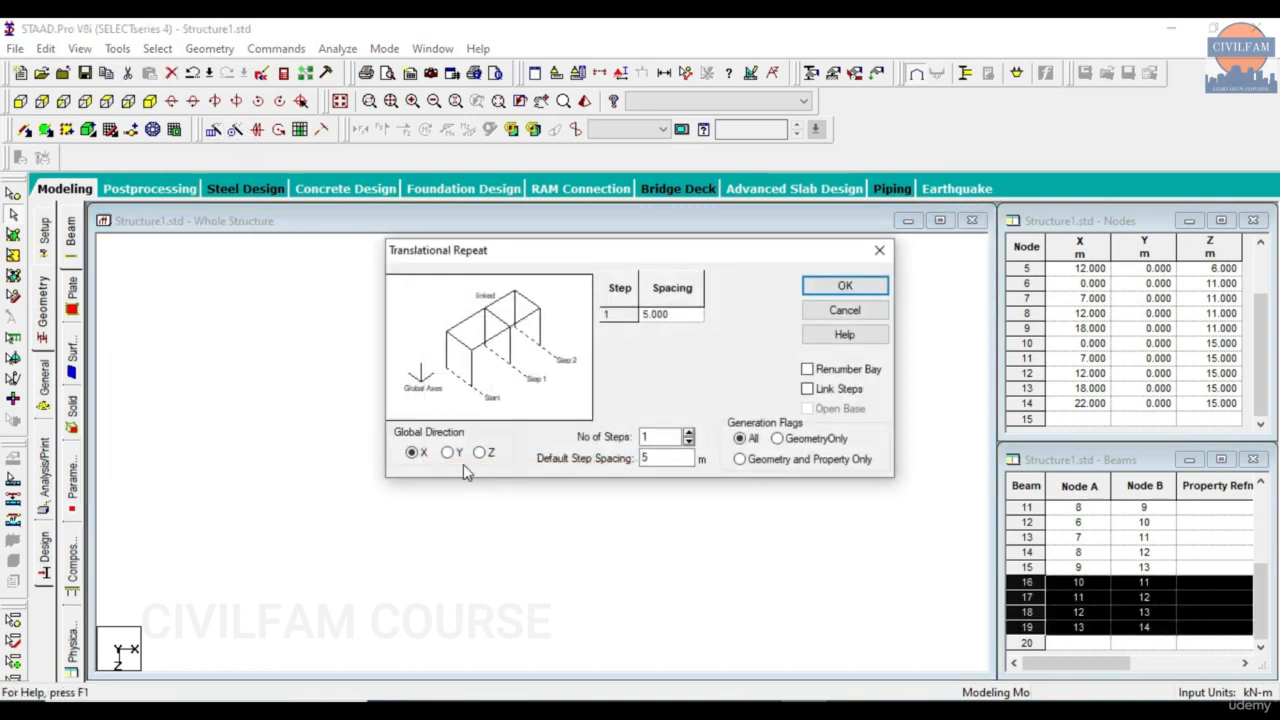
{"action": "left_click", "coordinate": [448, 453]}
{"action": "left_click", "coordinate": [479, 453]}
{"action": "key", "text": "alt+Tab"}
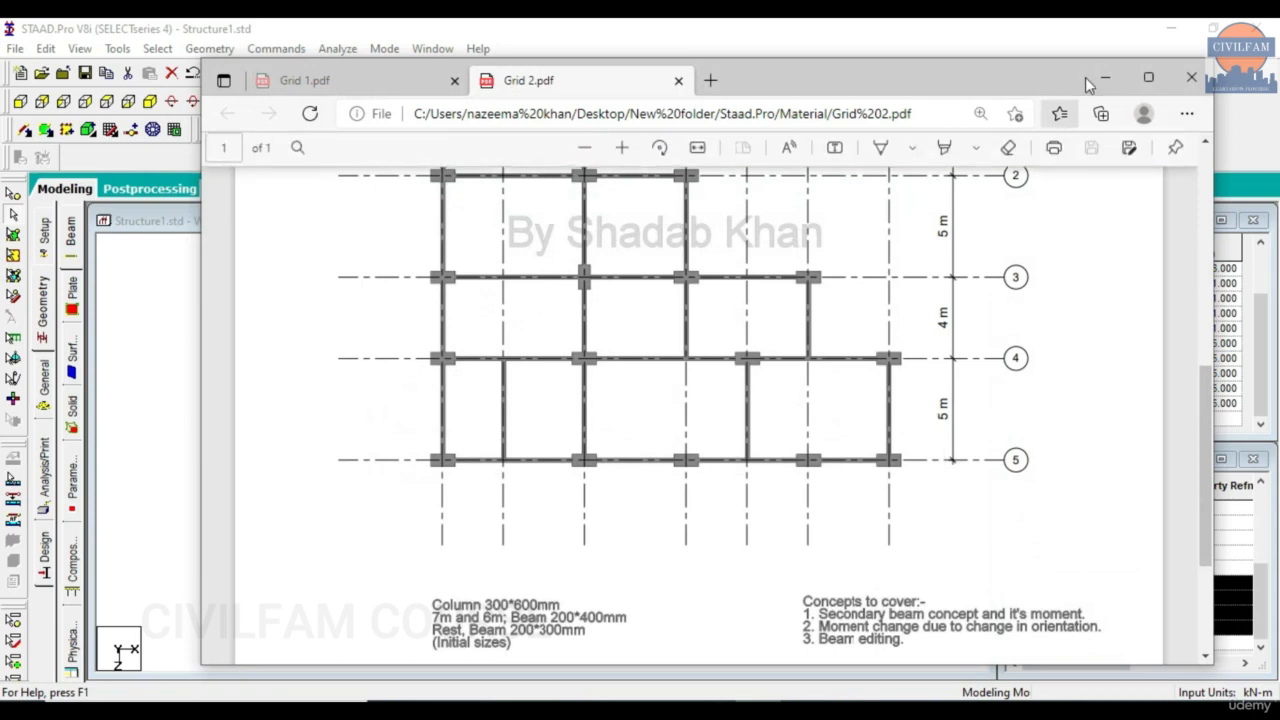
{"action": "left_click", "coordinate": [1104, 77]}
{"action": "left_click", "coordinate": [845, 286]}
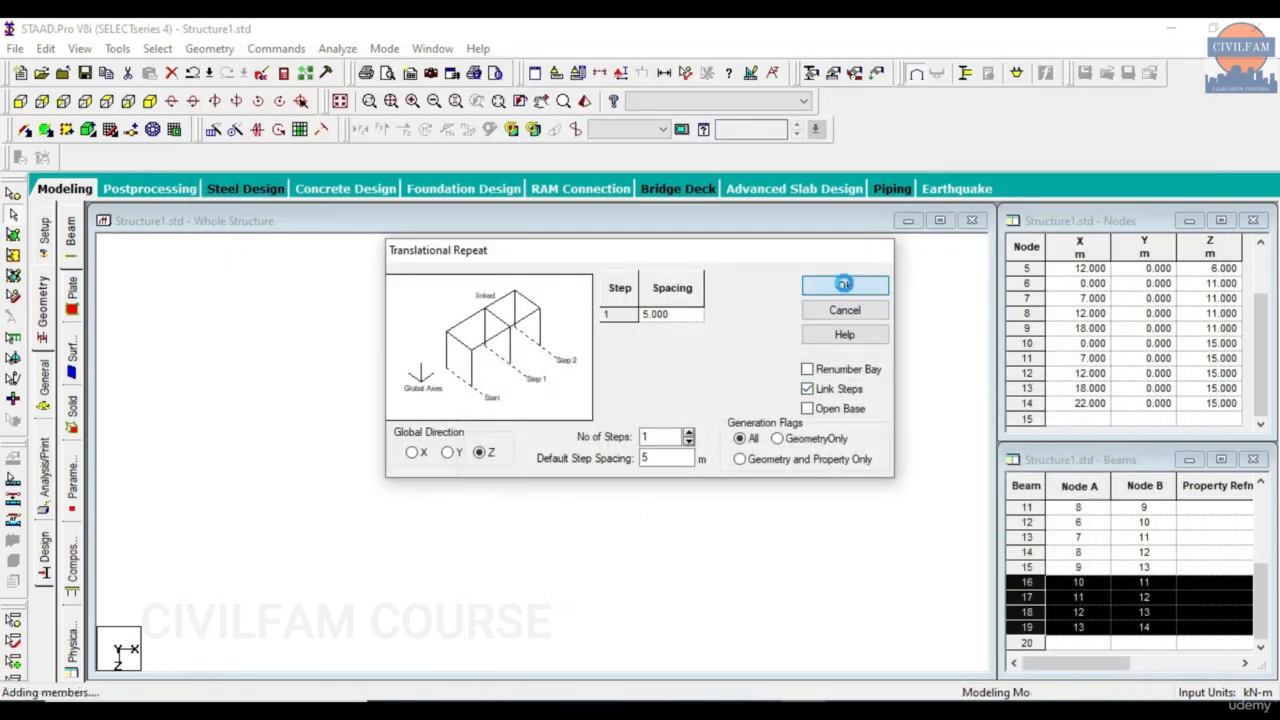
Arrange the STAAD.Pro model and Grid 2.pdf side by side with the full frame and the drawing's grid lines in view.
{"action": "scroll", "coordinate": [507, 450], "scroll_direction": "up", "scroll_amount": 5}
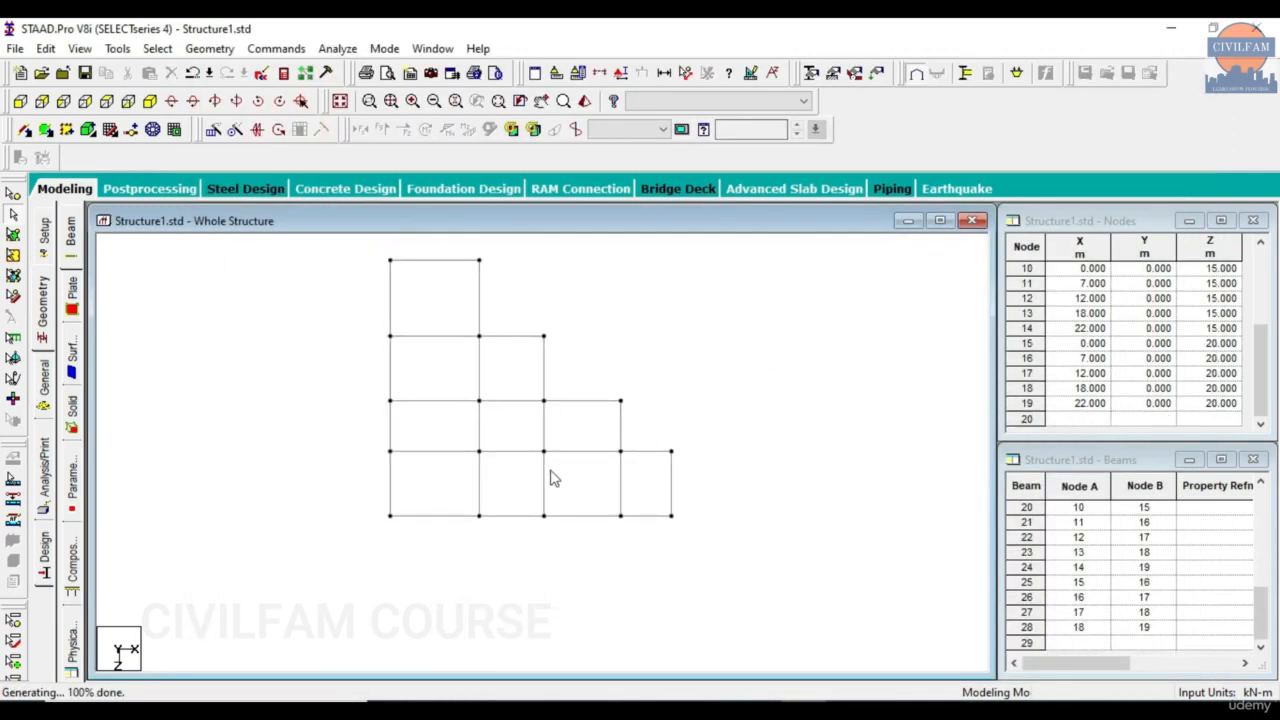
{"action": "key", "text": "alt+Tab"}
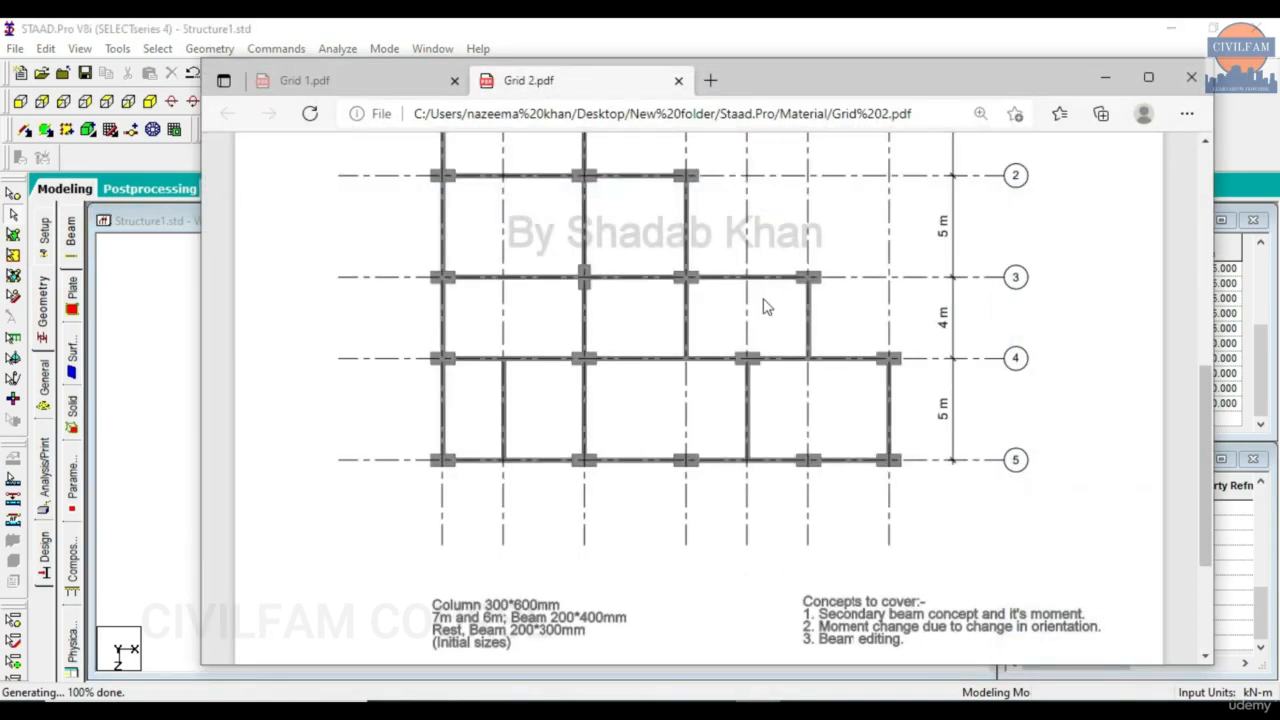
{"action": "left_click_drag", "start_coordinate": [829, 91], "coordinate": [1279, 150]}
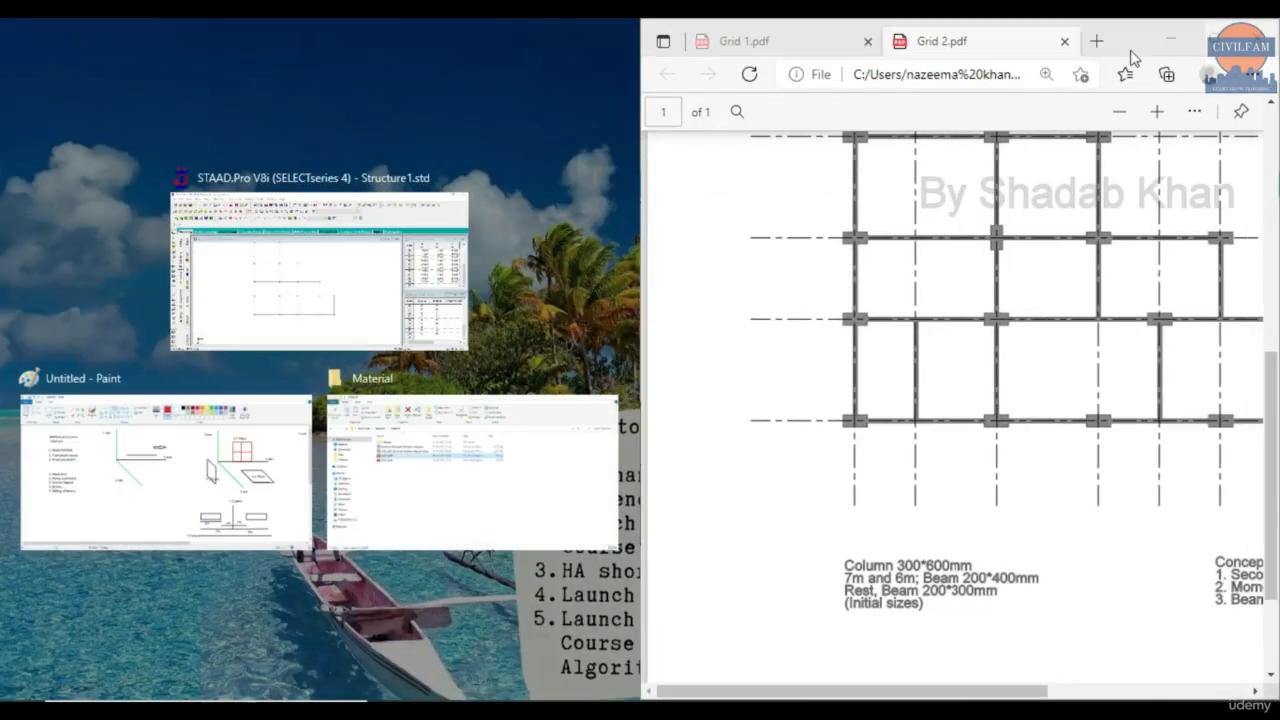
{"action": "left_click", "coordinate": [375, 245]}
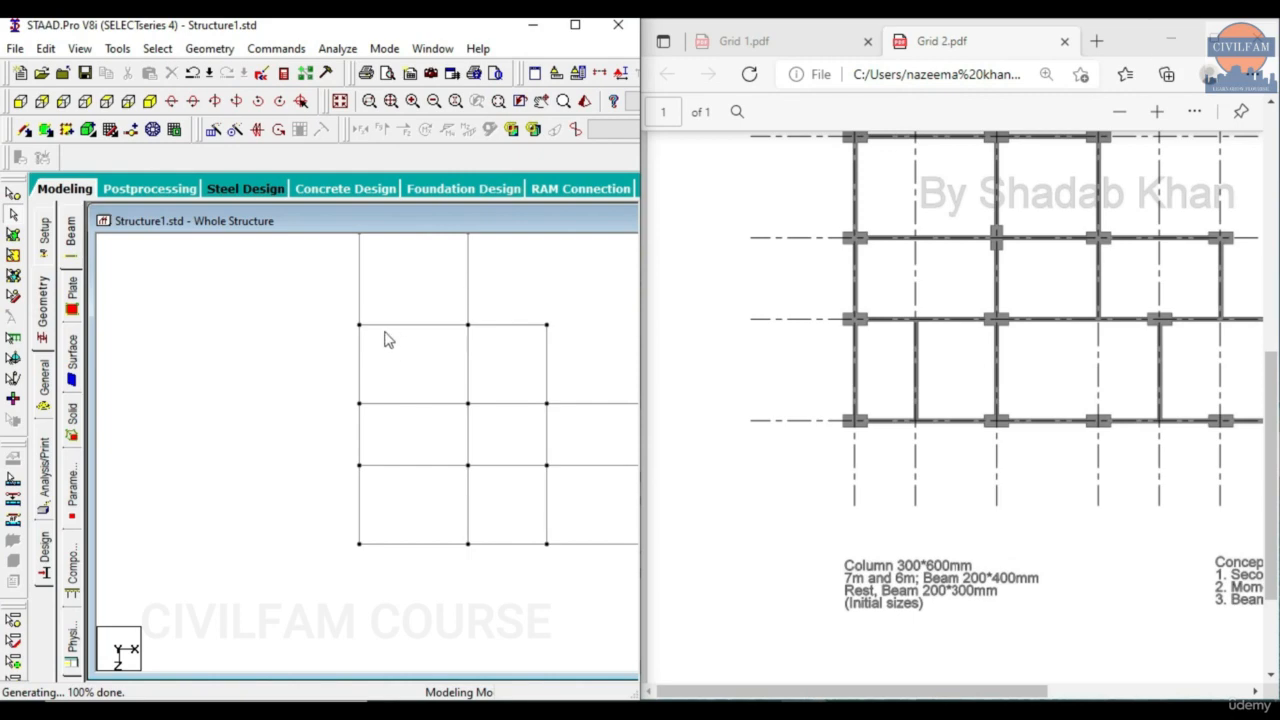
{"action": "left_click", "coordinate": [541, 101]}
{"action": "left_click_drag", "start_coordinate": [465, 352], "coordinate": [243, 463]}
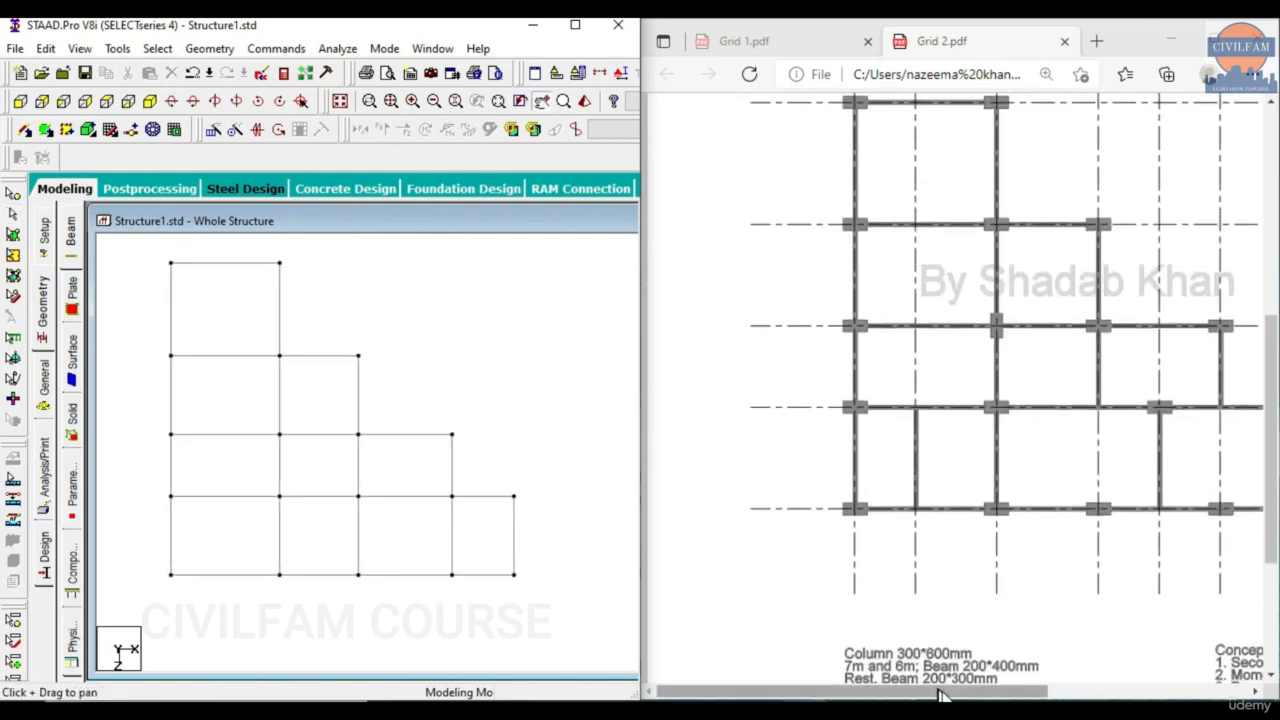
{"action": "left_click_drag", "start_coordinate": [940, 690], "coordinate": [1014, 690]}
{"action": "scroll", "coordinate": [1006, 520], "scroll_direction": "up", "scroll_amount": 3}
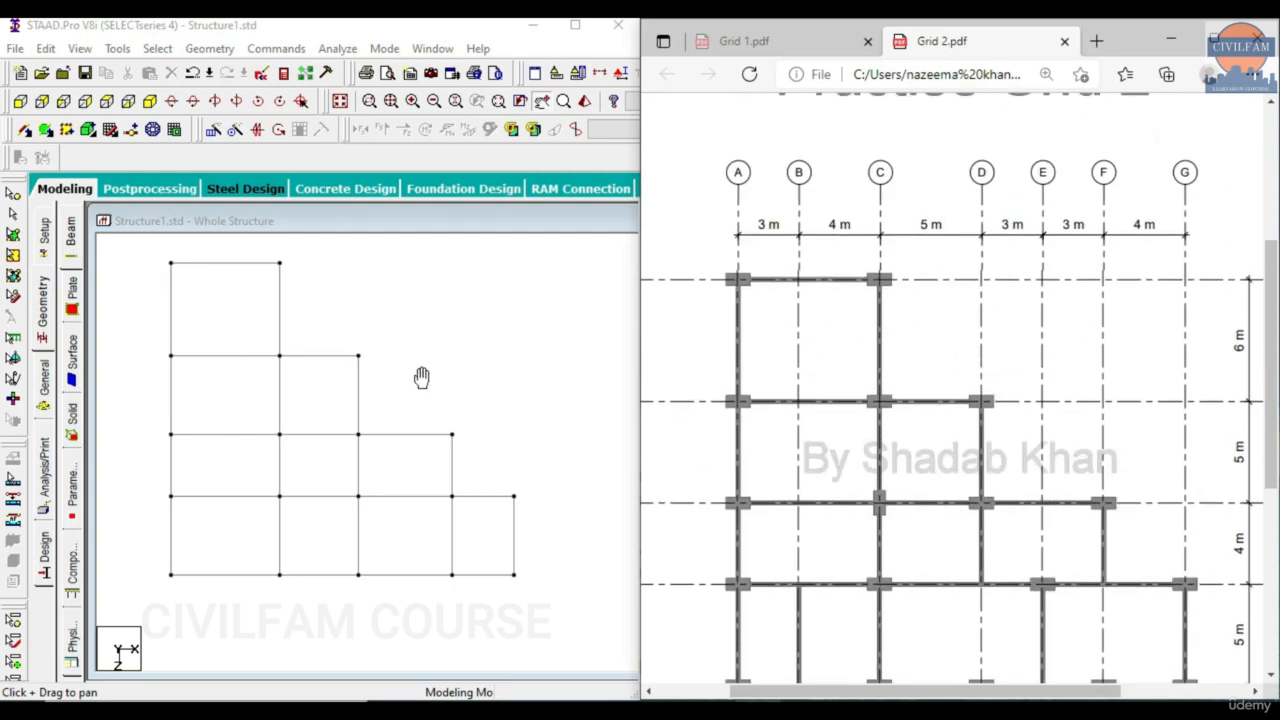
Compare the modelled beams with Grid 2.pdf, especially the bays between grid lines 4 and 5.
{"action": "left_click", "coordinate": [537, 353]}
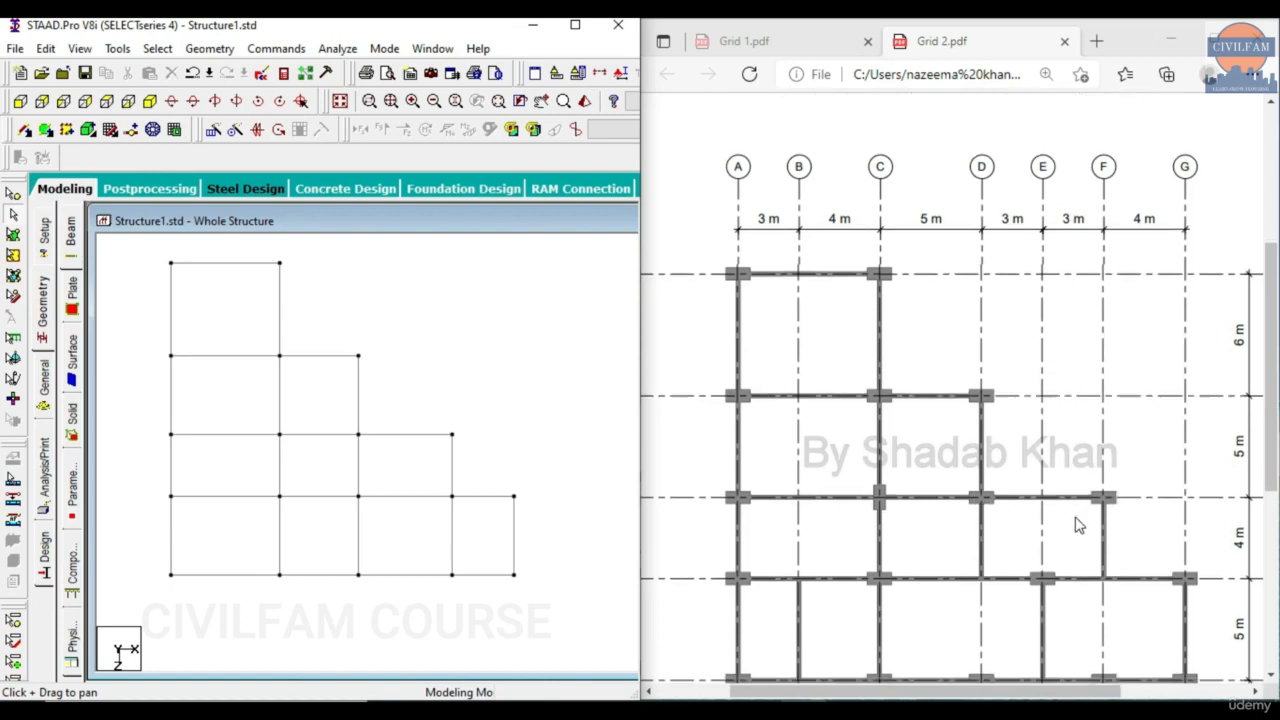
{"action": "scroll", "coordinate": [1090, 515], "scroll_direction": "down", "scroll_amount": 2}
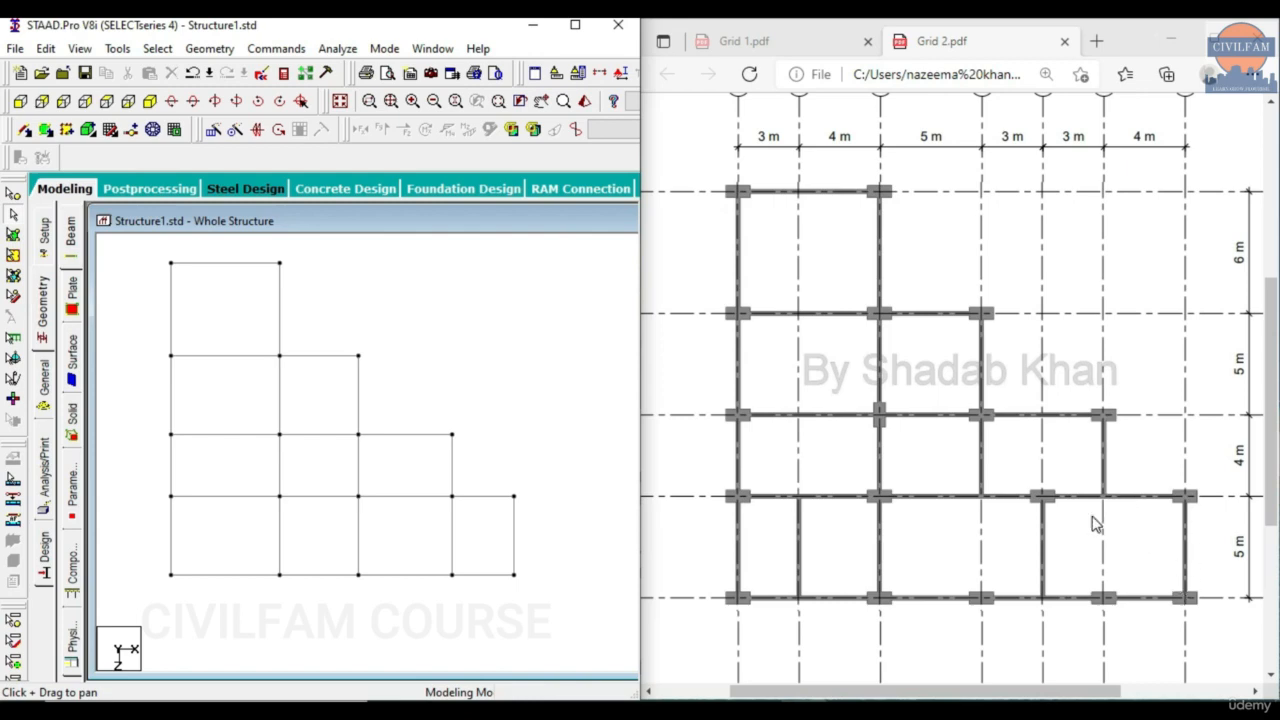
{"action": "left_click", "coordinate": [452, 538]}
{"action": "left_click", "coordinate": [412, 536]}
{"action": "scroll", "coordinate": [770, 315], "scroll_direction": "up", "scroll_amount": 2}
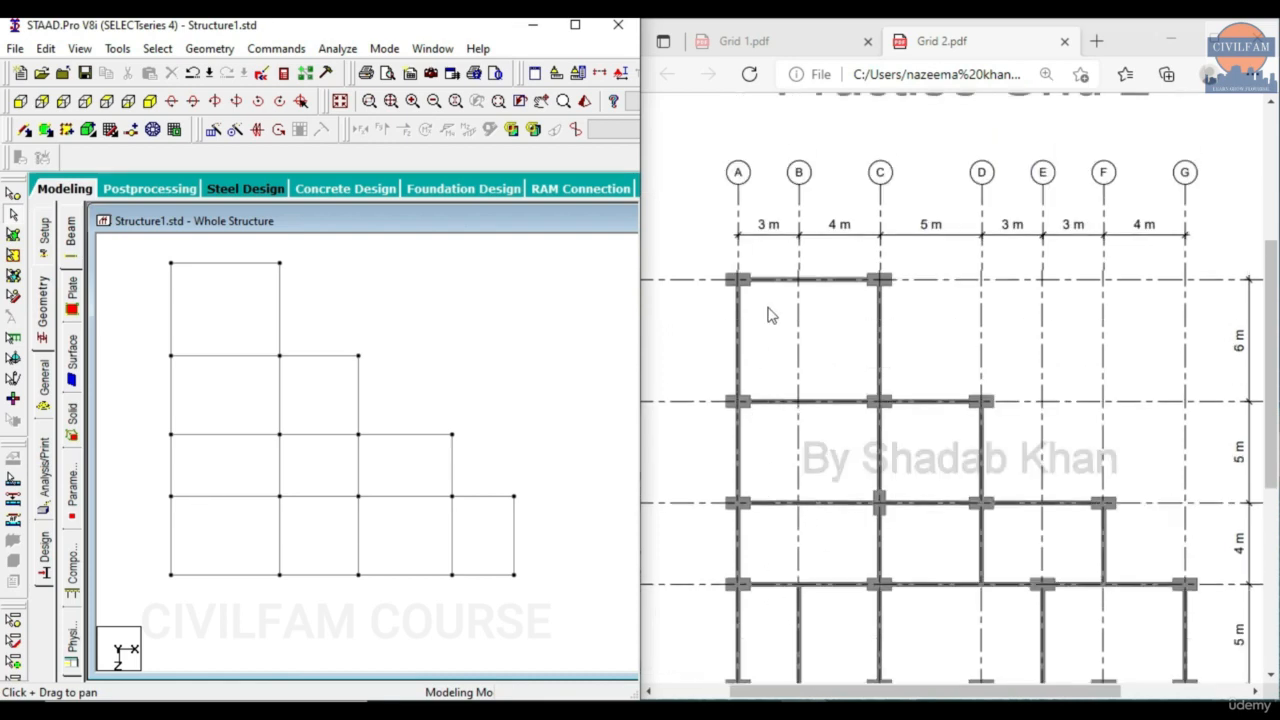
Insert a node 3 m from grid line A into the beam between grid lines A and C along Z 20 m.
{"action": "scroll", "coordinate": [810, 628], "scroll_direction": "down", "scroll_amount": 2}
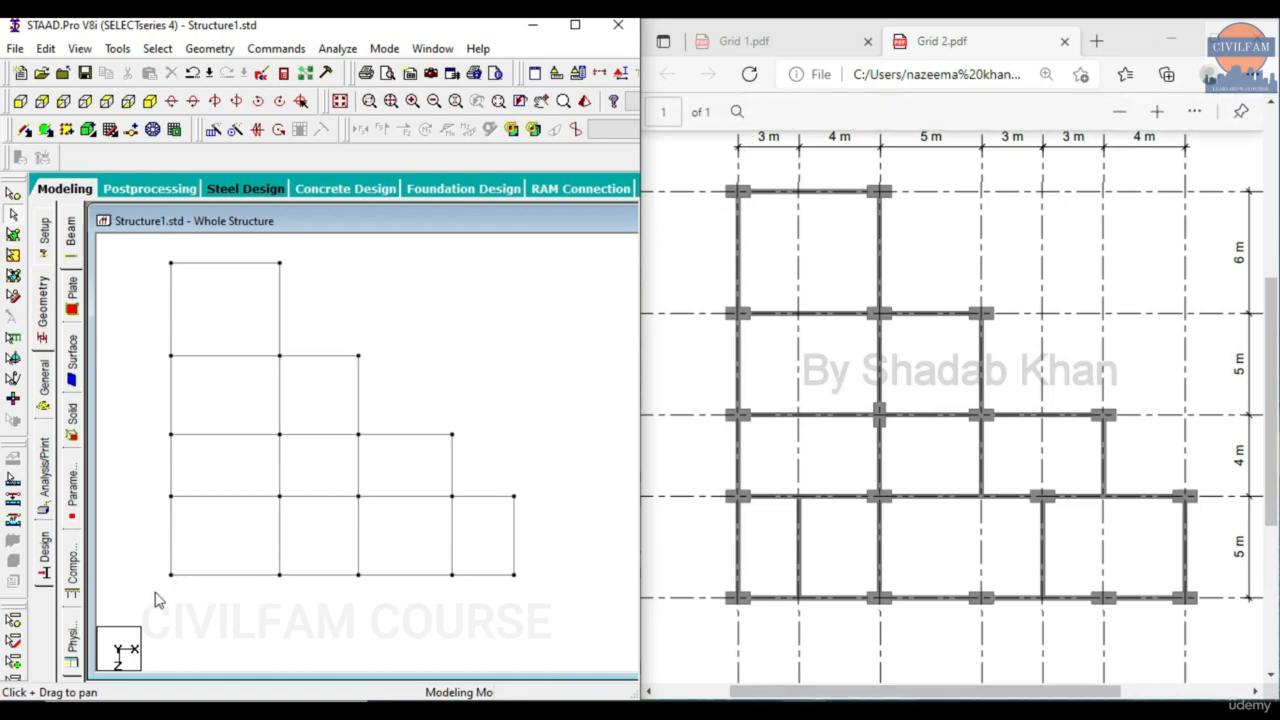
{"action": "left_click", "coordinate": [230, 576]}
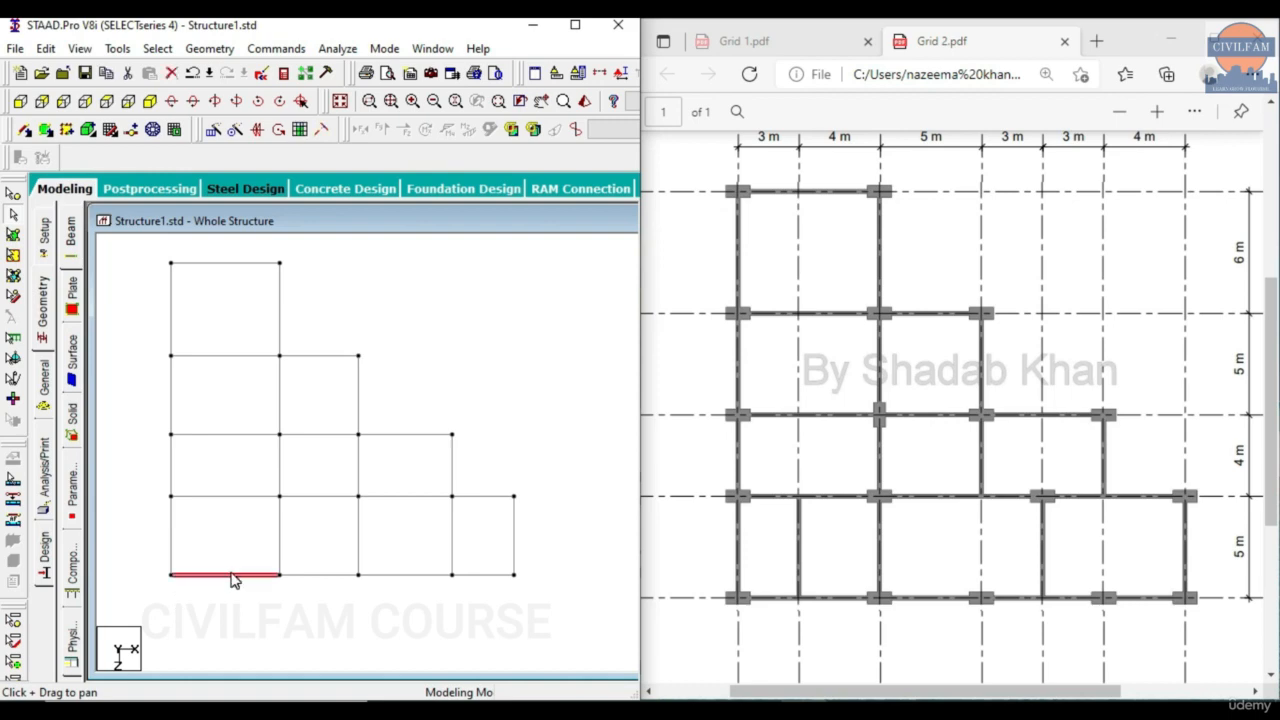
{"action": "left_click", "coordinate": [131, 129]}
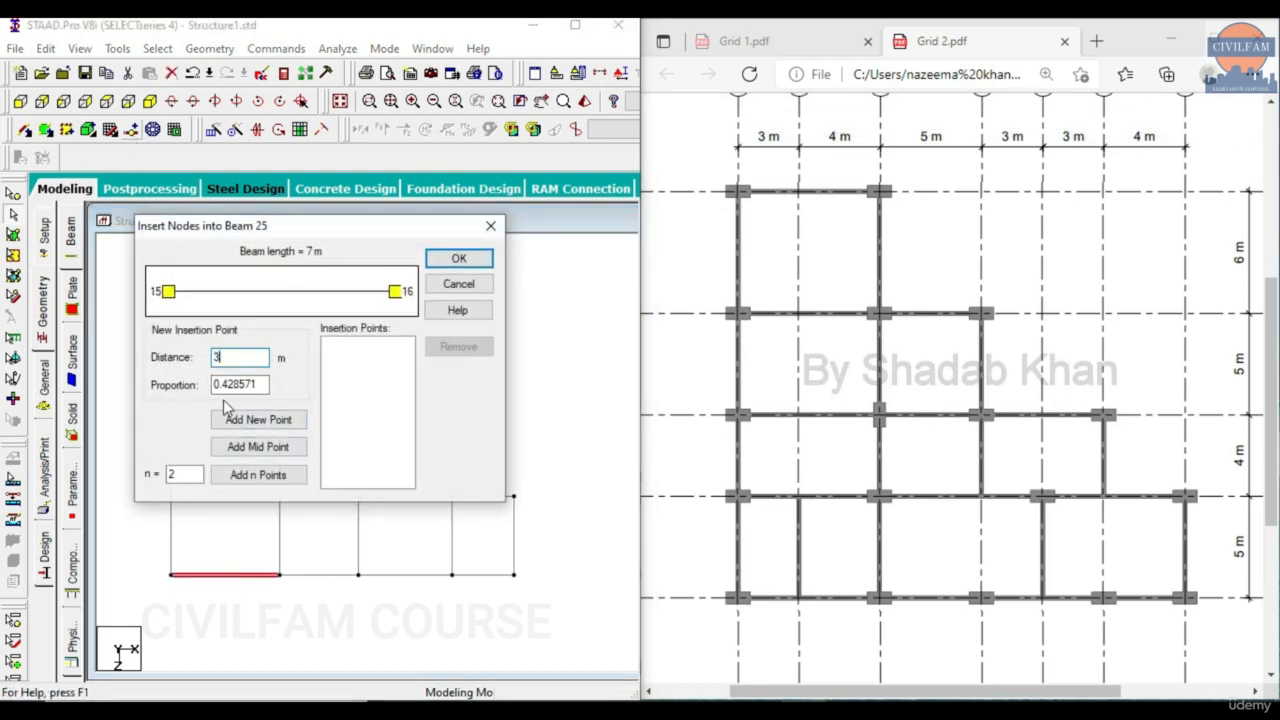
{"action": "type", "text": "3"}
{"action": "left_click", "coordinate": [245, 419]}
{"action": "left_click", "coordinate": [458, 258]}
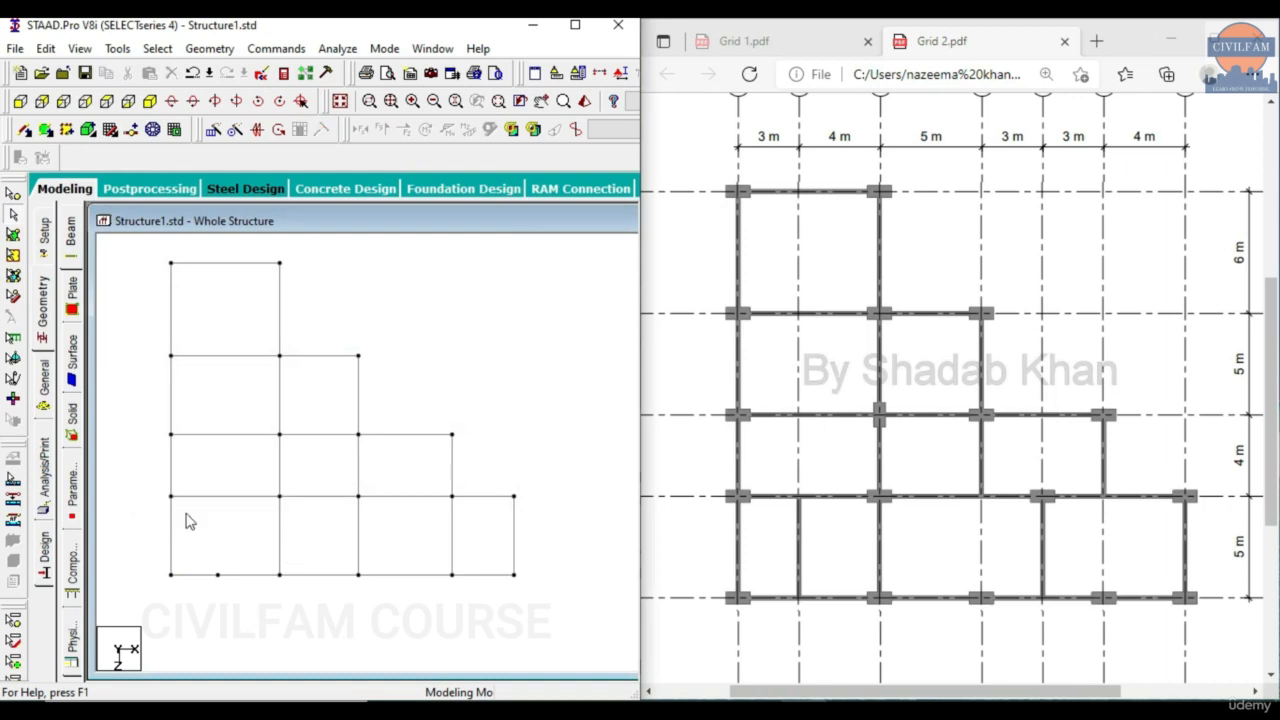
Add a beam by perpendicular intersection from the new node on grid line B to the beam along Z 15 m.
{"action": "left_click", "coordinate": [190, 49]}
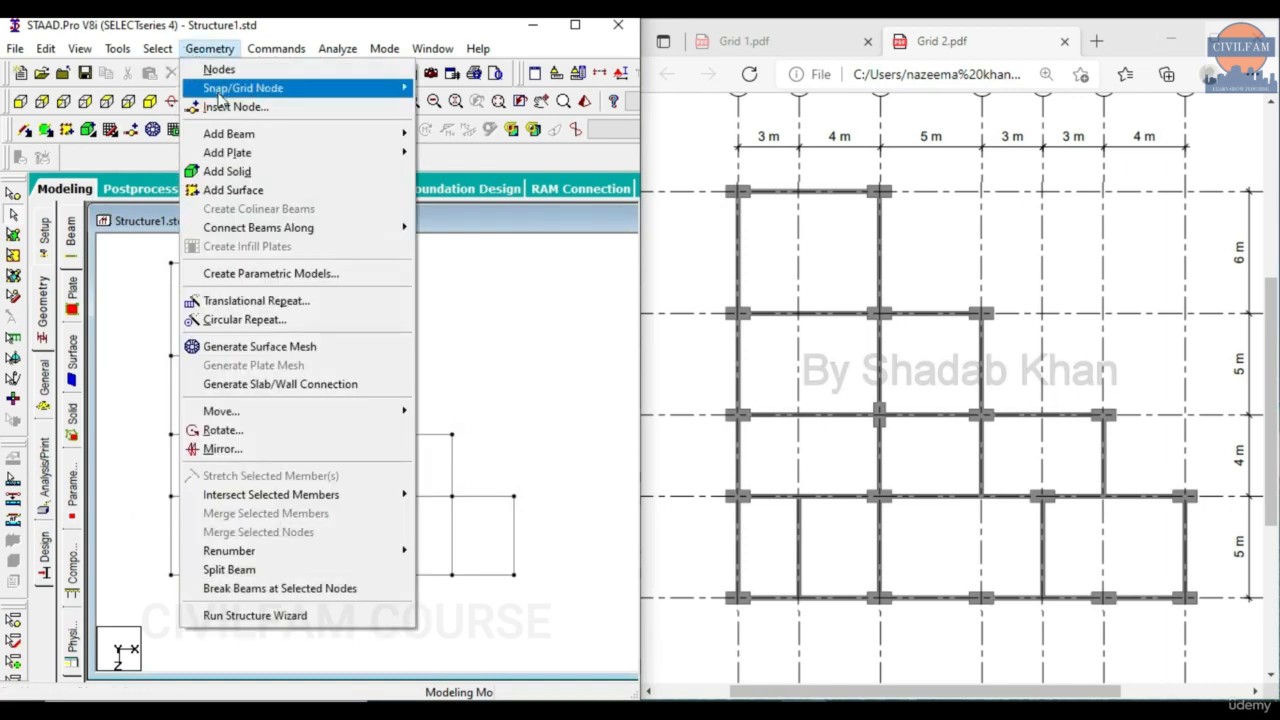
{"action": "mouse_move", "coordinate": [238, 136]}
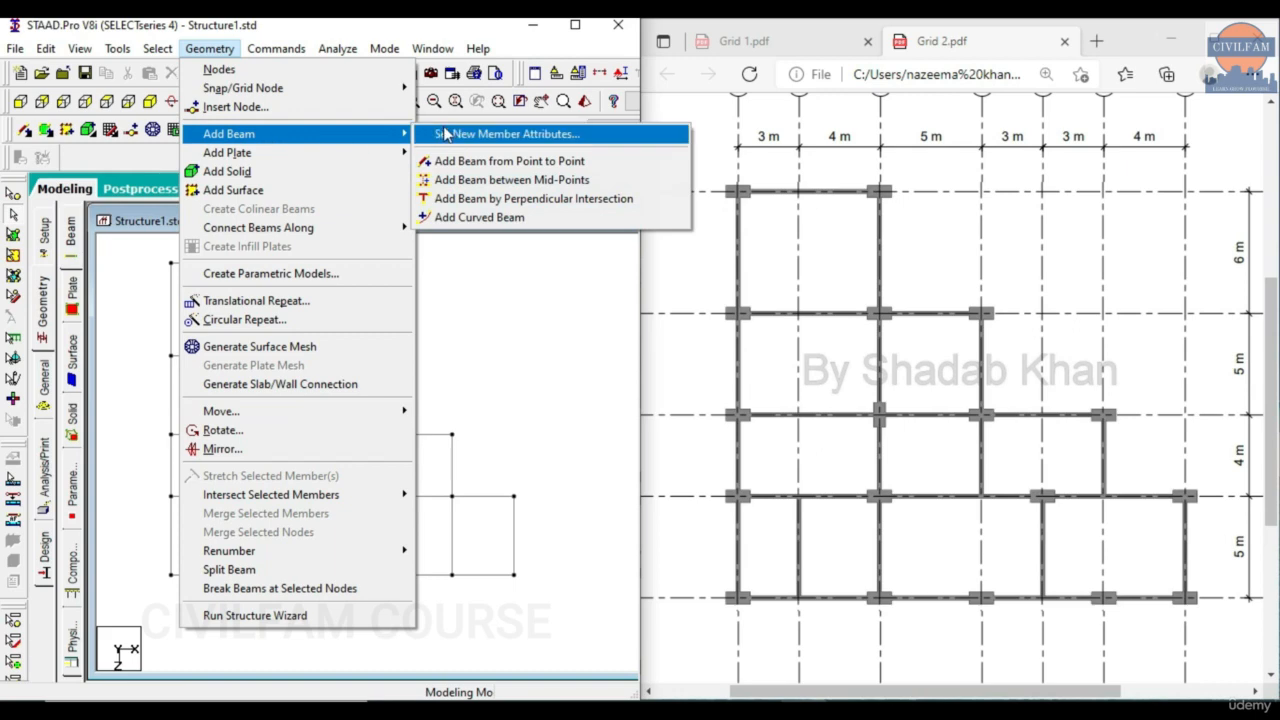
{"action": "left_click", "coordinate": [537, 203]}
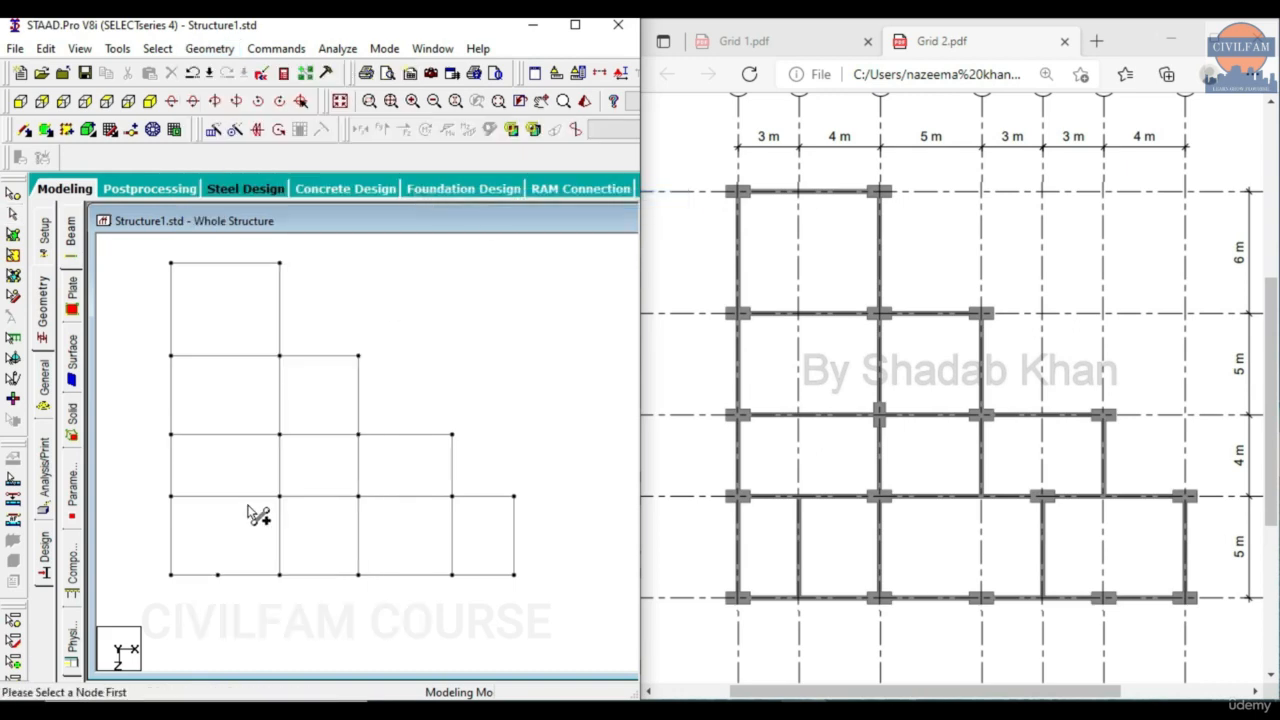
{"action": "left_click", "coordinate": [218, 575]}
{"action": "left_click", "coordinate": [212, 496]}
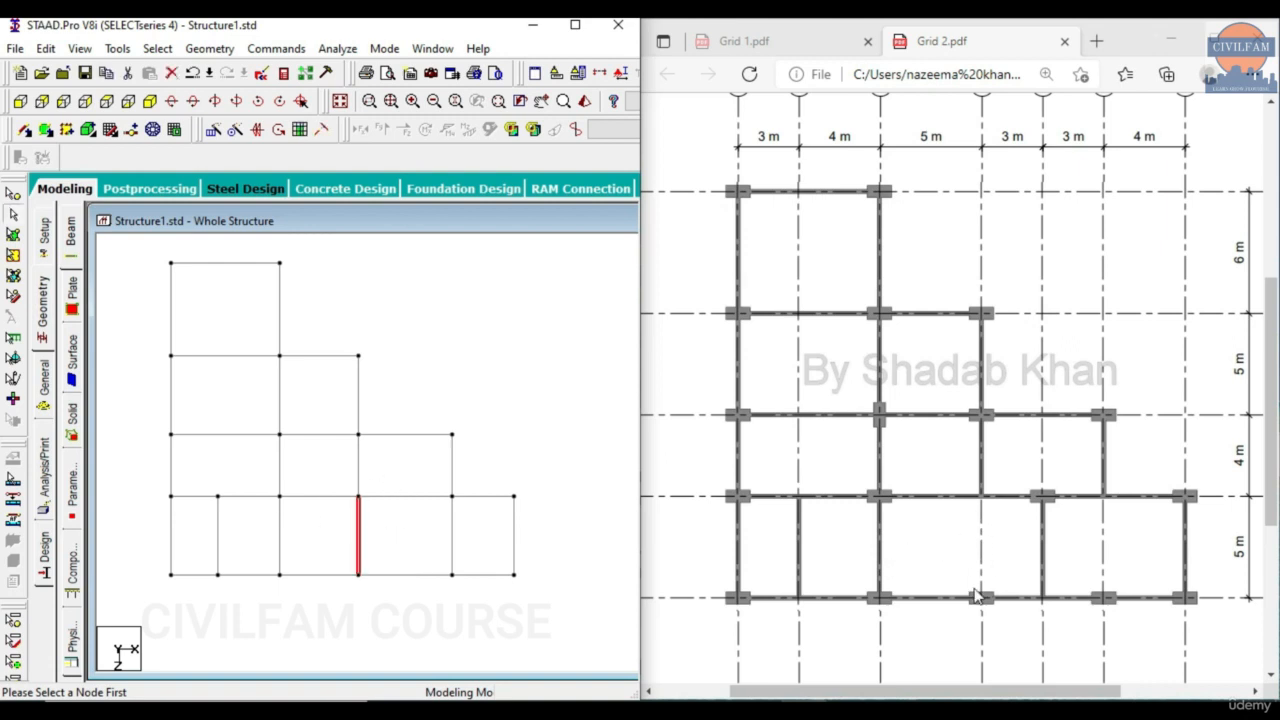
Delete the beam on grid line D between Z 15 m and Z 20 m, and compare that bay with Grid 2.pdf.
{"action": "key", "text": "Delete"}
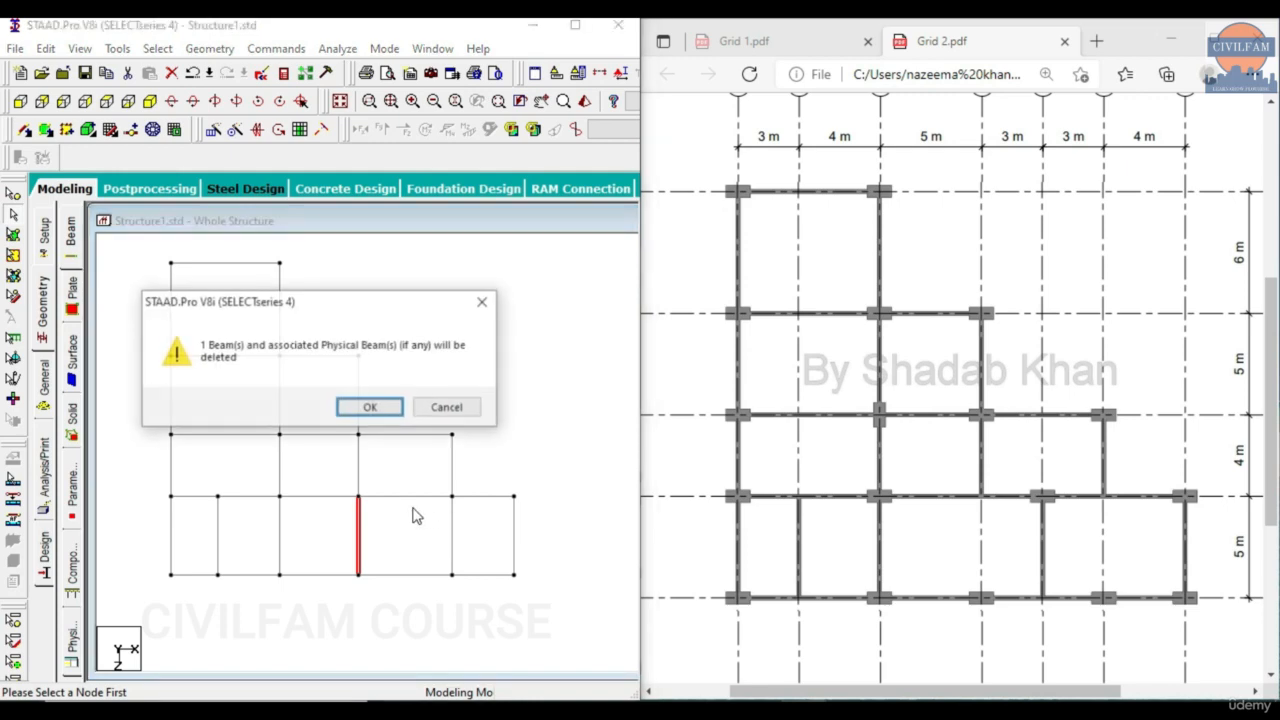
{"action": "key", "text": "Return"}
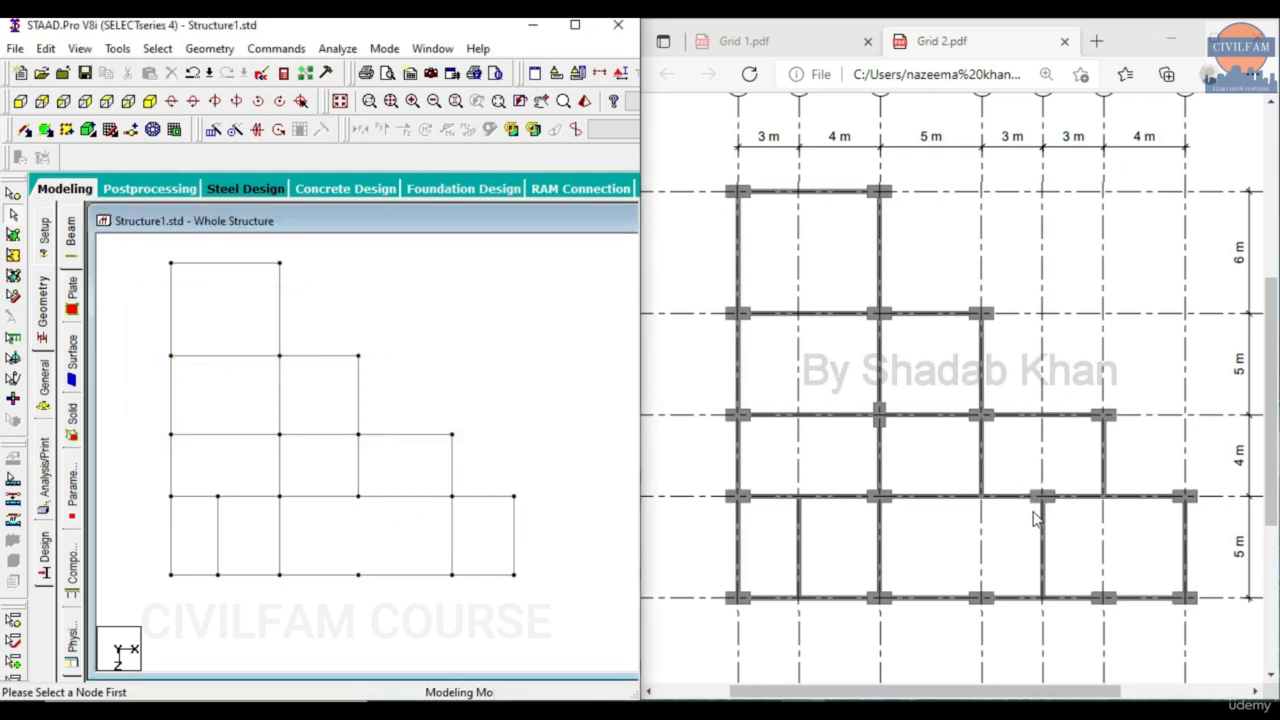
{"action": "scroll", "coordinate": [1035, 273], "scroll_direction": "up", "scroll_amount": 1}
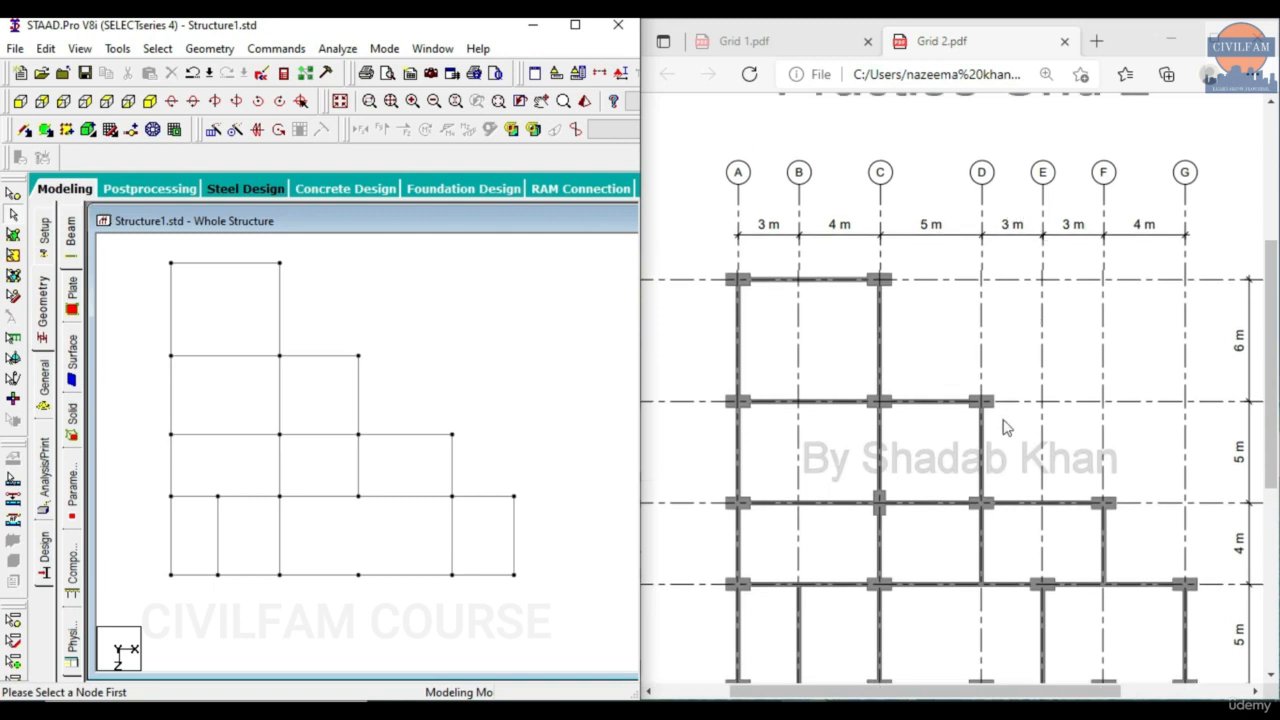
{"action": "scroll", "coordinate": [1003, 547], "scroll_direction": "down", "scroll_amount": 1}
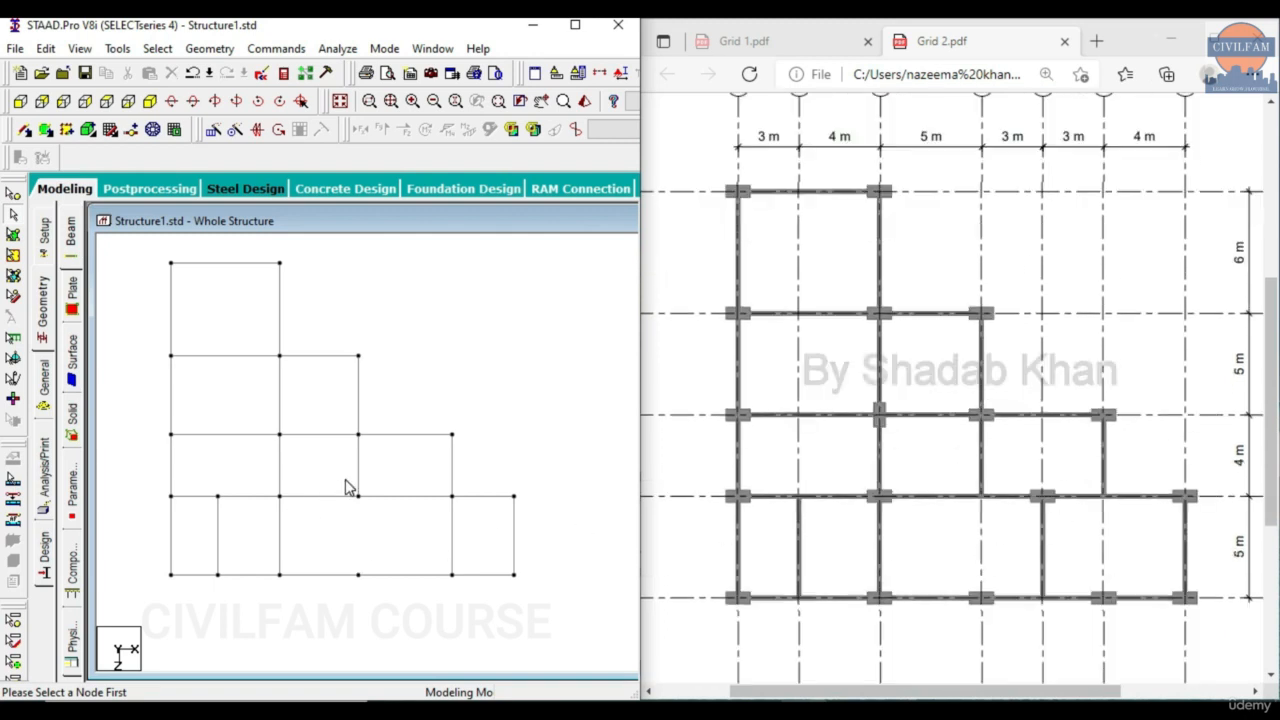
Repeat the node at grid line D, Z 15 m once by 3 m in X without linking, and check the beam segments beside the copy.
{"action": "left_click", "coordinate": [14, 194]}
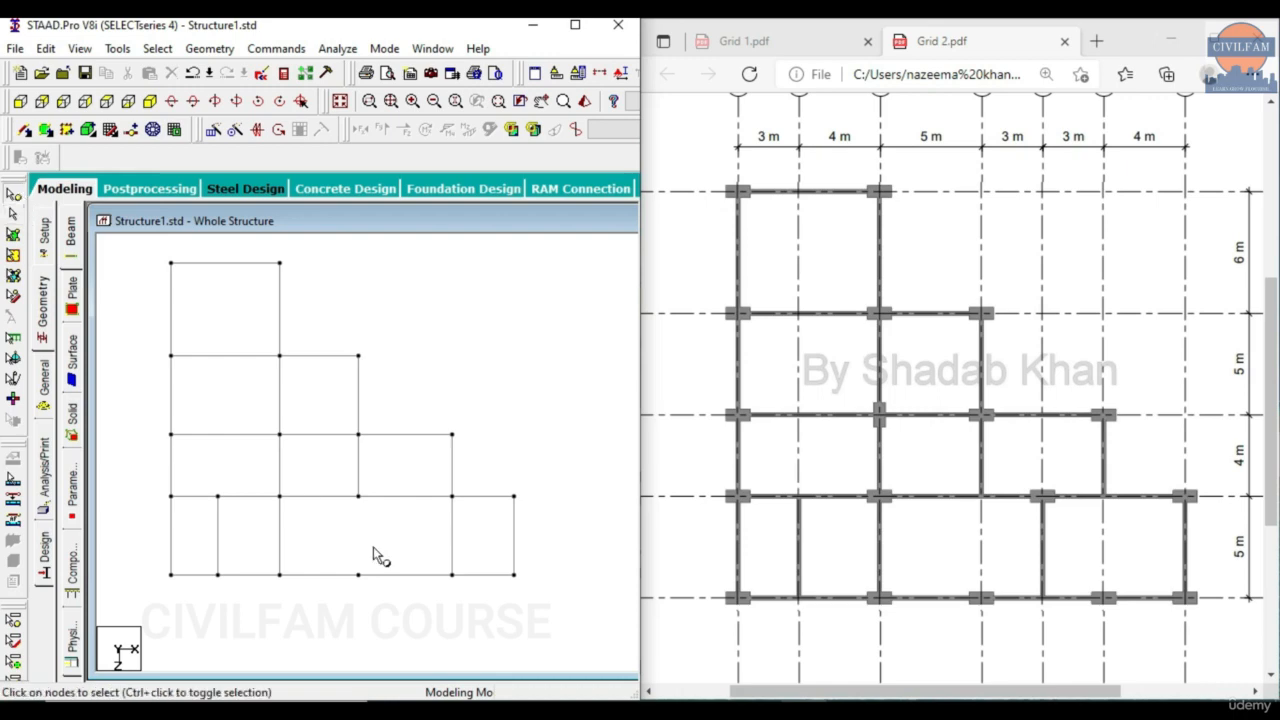
{"action": "left_click", "coordinate": [358, 496]}
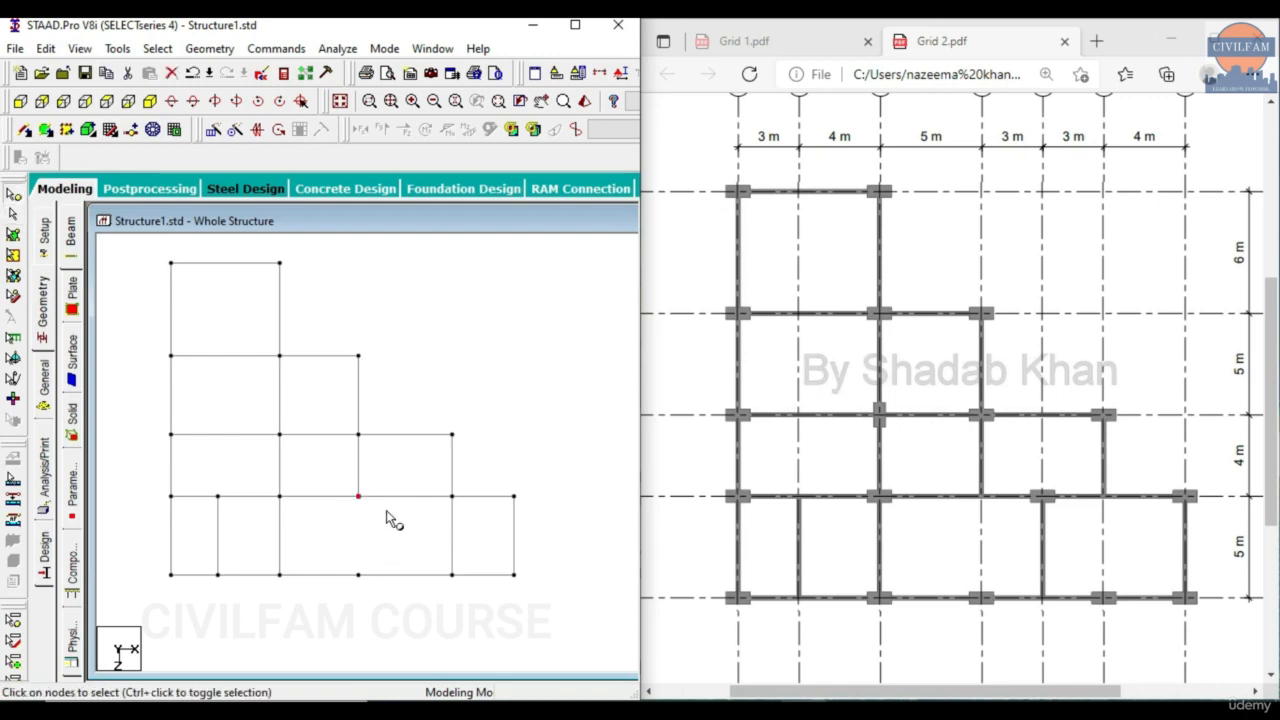
{"action": "left_click", "coordinate": [213, 129]}
{"action": "type", "text": "3"}
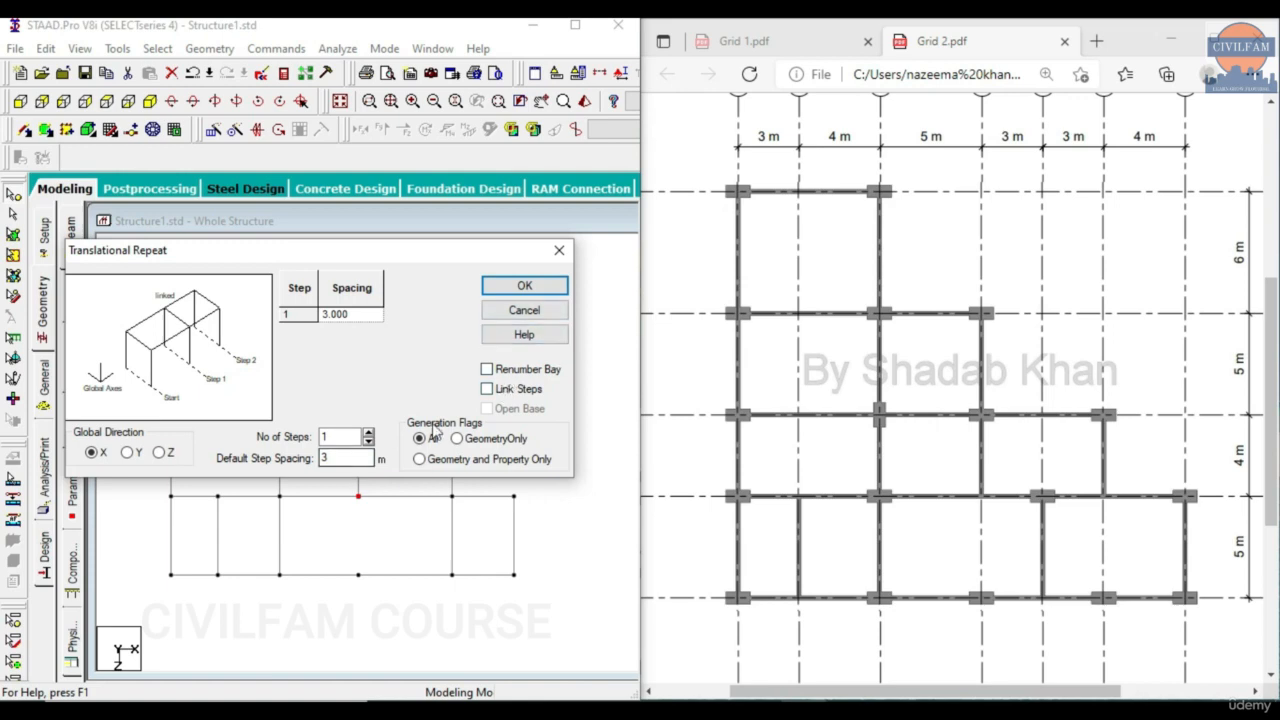
{"action": "left_click_drag", "start_coordinate": [433, 257], "coordinate": [426, 233]}
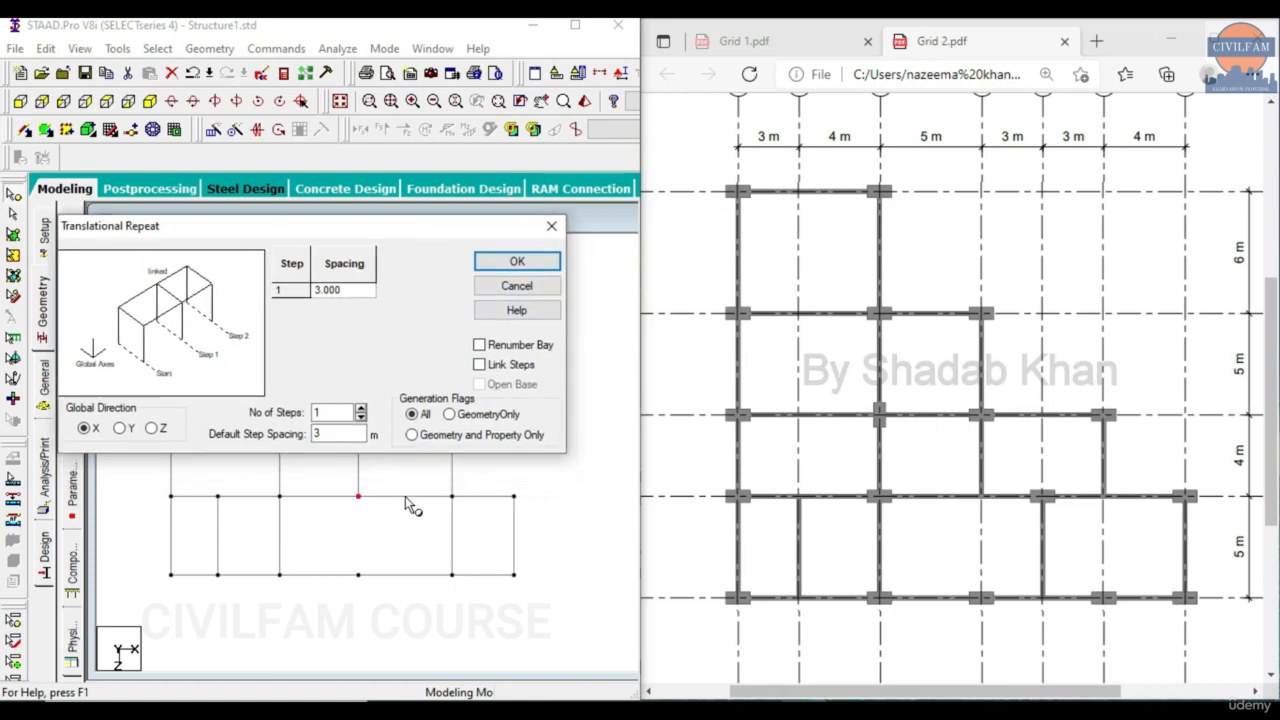
{"action": "left_click", "coordinate": [525, 266]}
{"action": "key", "text": "shift+b"}
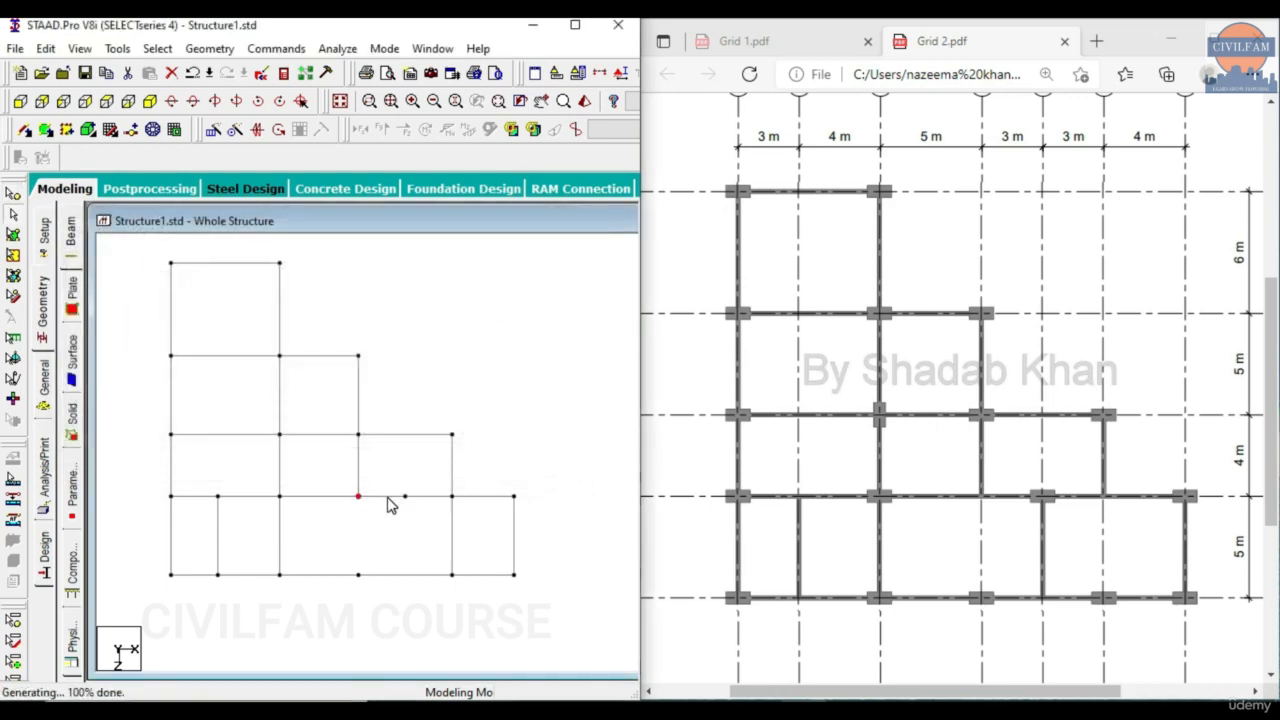
{"action": "left_click", "coordinate": [389, 498]}
{"action": "left_click", "coordinate": [430, 494]}
{"action": "left_click", "coordinate": [403, 498]}
{"action": "left_click", "coordinate": [440, 497]}
{"action": "left_click", "coordinate": [393, 407]}
{"action": "left_click", "coordinate": [395, 526]}
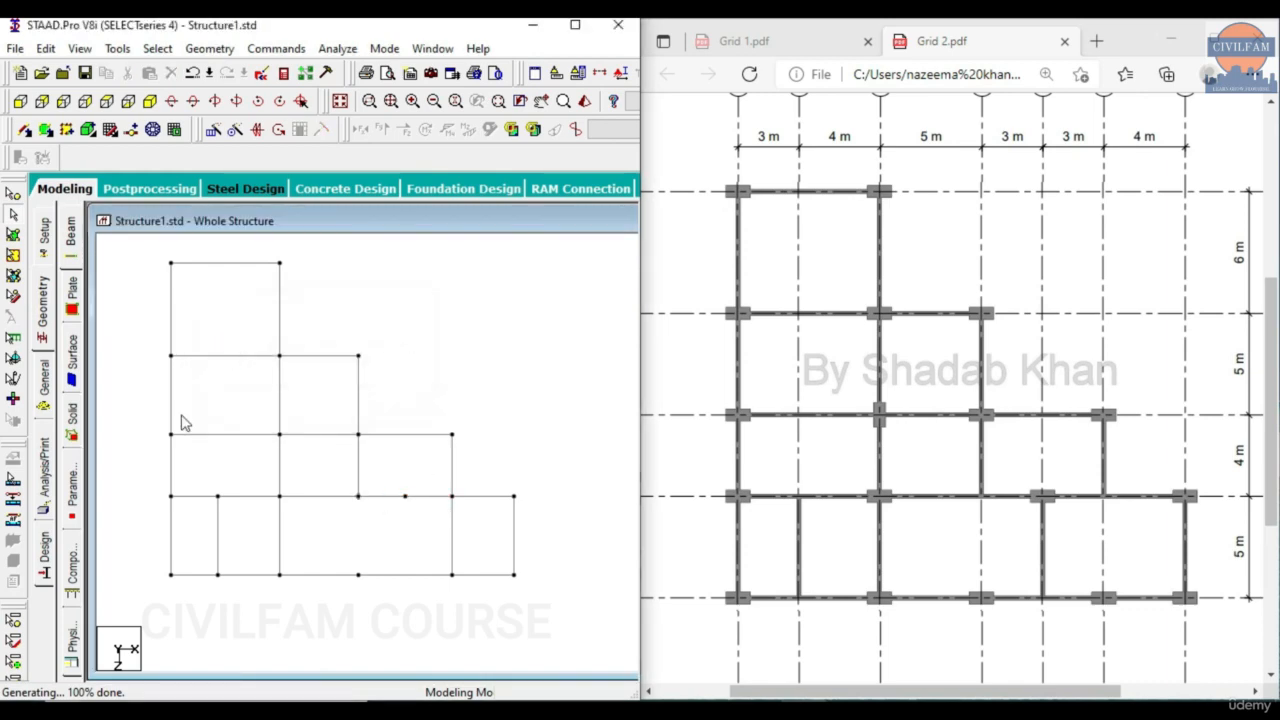
Add a beam by perpendicular intersection from the node on grid line E at Z 15 m to the beam along Z 20 m.
{"action": "left_click", "coordinate": [191, 49]}
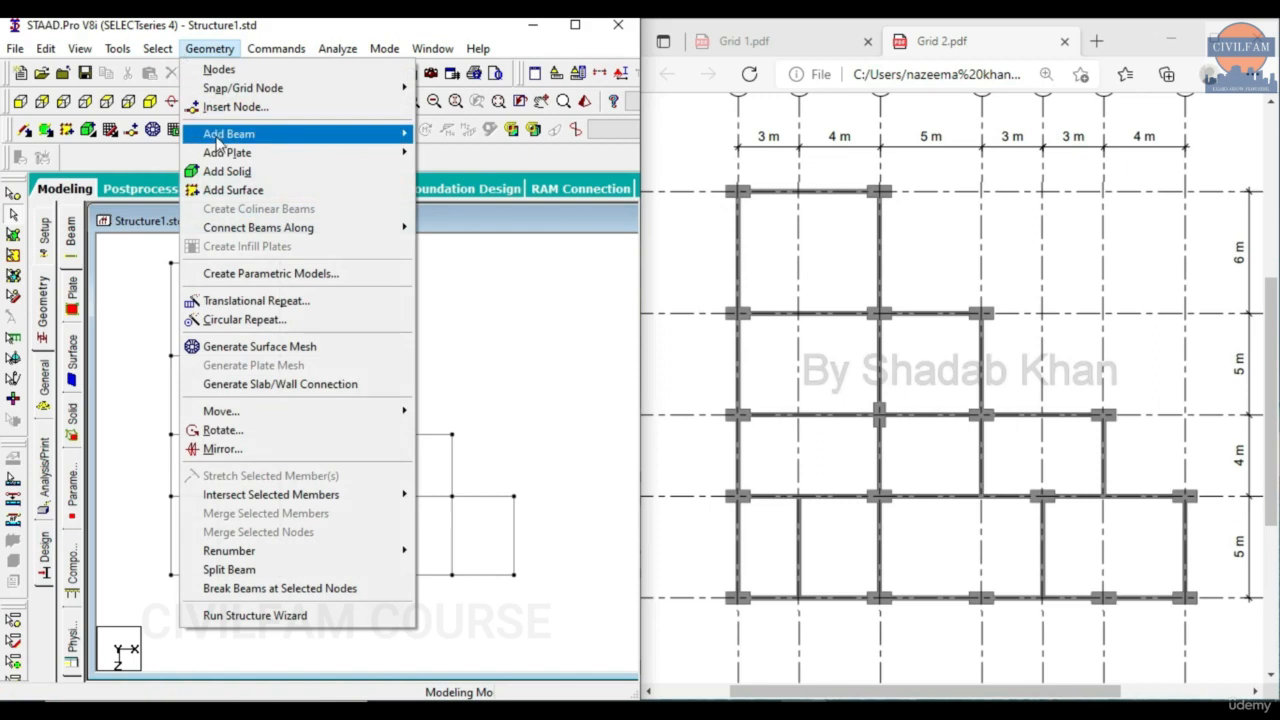
{"action": "mouse_move", "coordinate": [219, 136]}
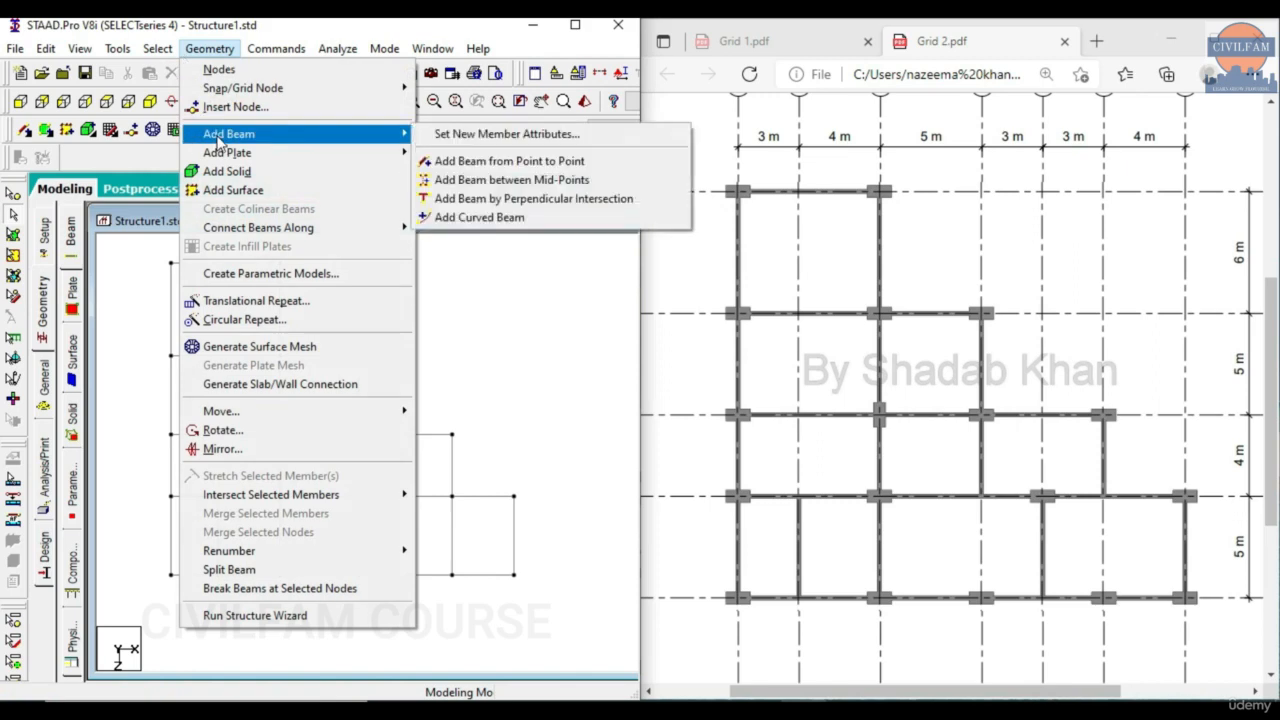
{"action": "left_click", "coordinate": [527, 199]}
{"action": "left_click", "coordinate": [405, 497]}
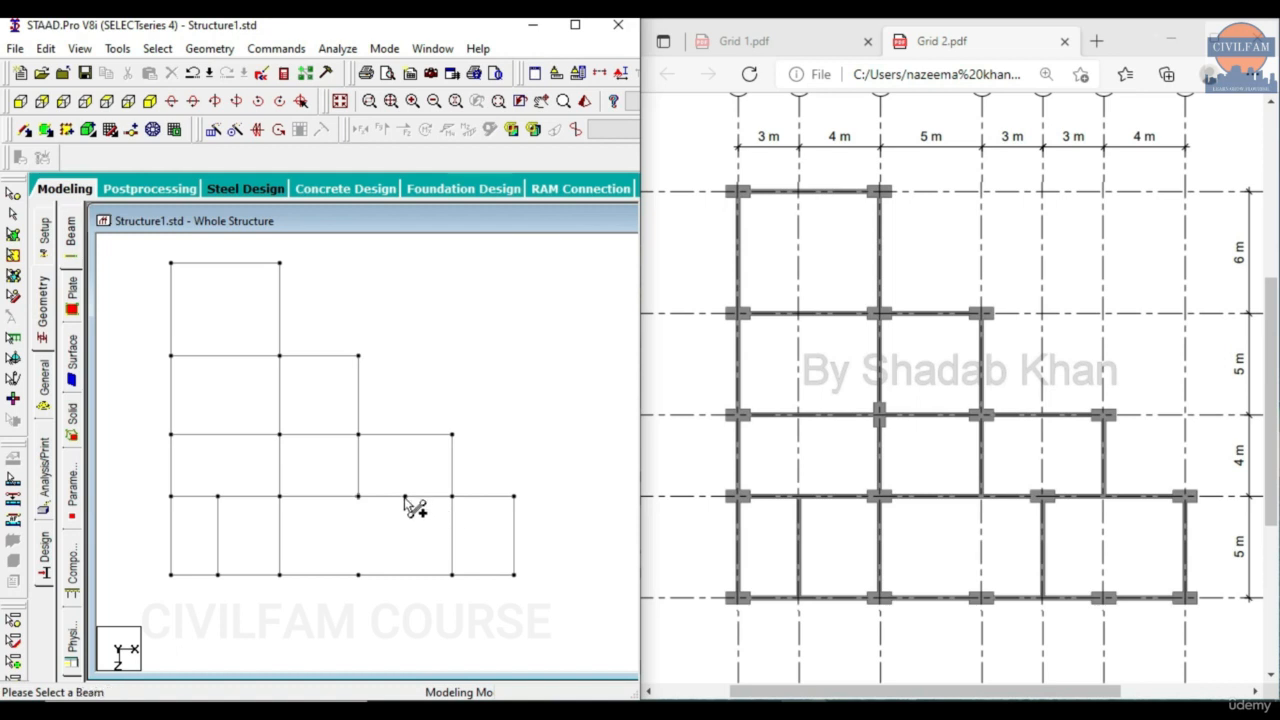
{"action": "left_click", "coordinate": [405, 575]}
Delete the beam on grid line F between Z 15 m and Z 20 m, and compare the layout with Grid 2.pdf.
{"action": "left_click", "coordinate": [452, 535]}
{"action": "key", "text": "Delete"}
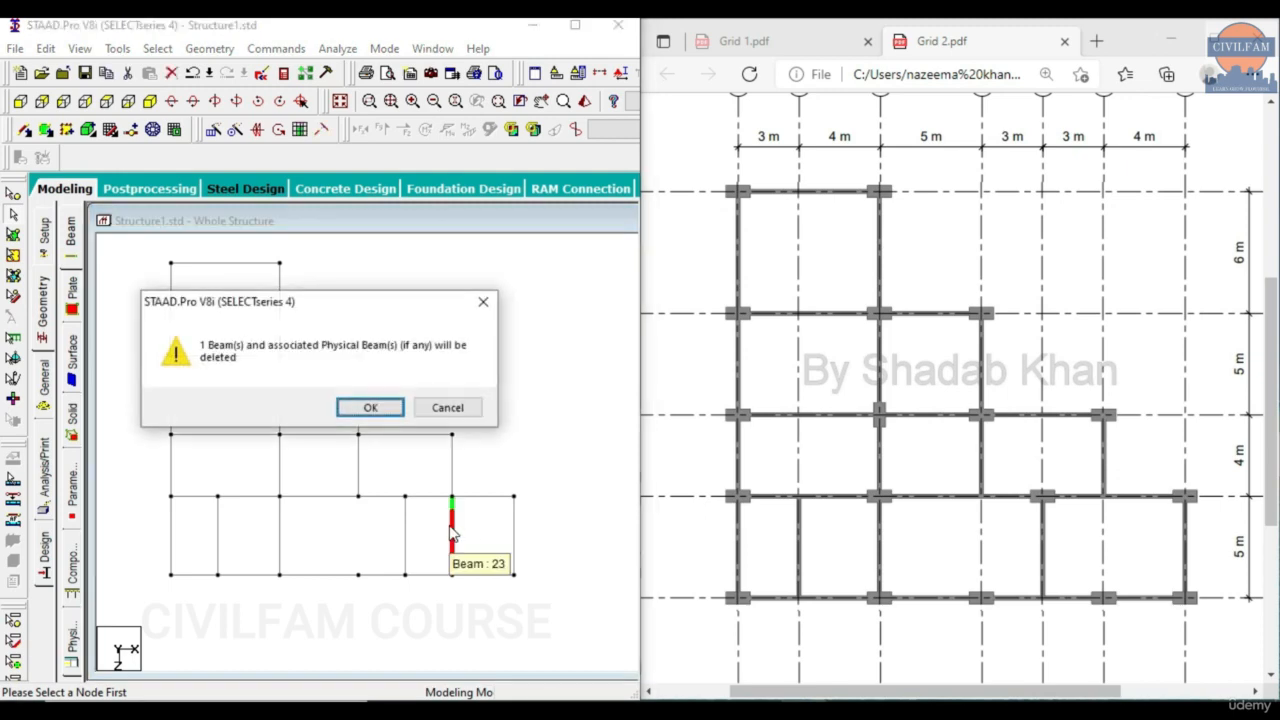
{"action": "key", "text": "Return"}
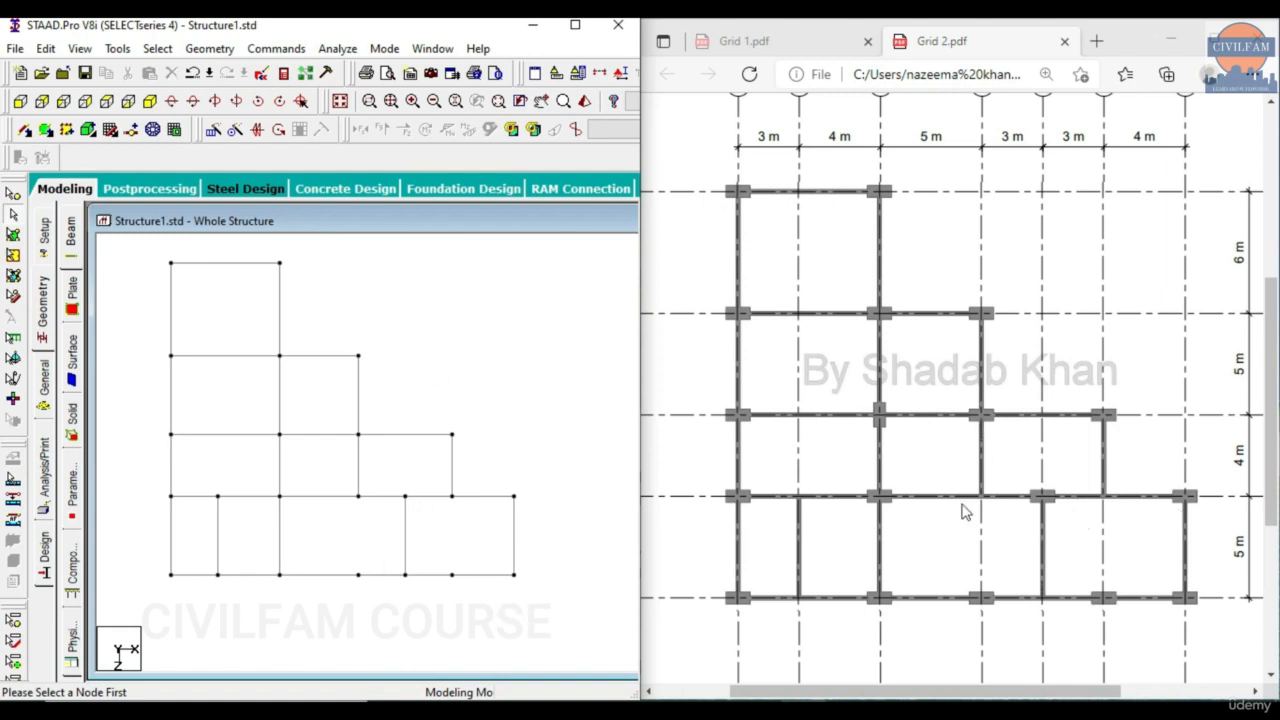
{"action": "scroll", "coordinate": [1066, 403], "scroll_direction": "up", "scroll_amount": 1}
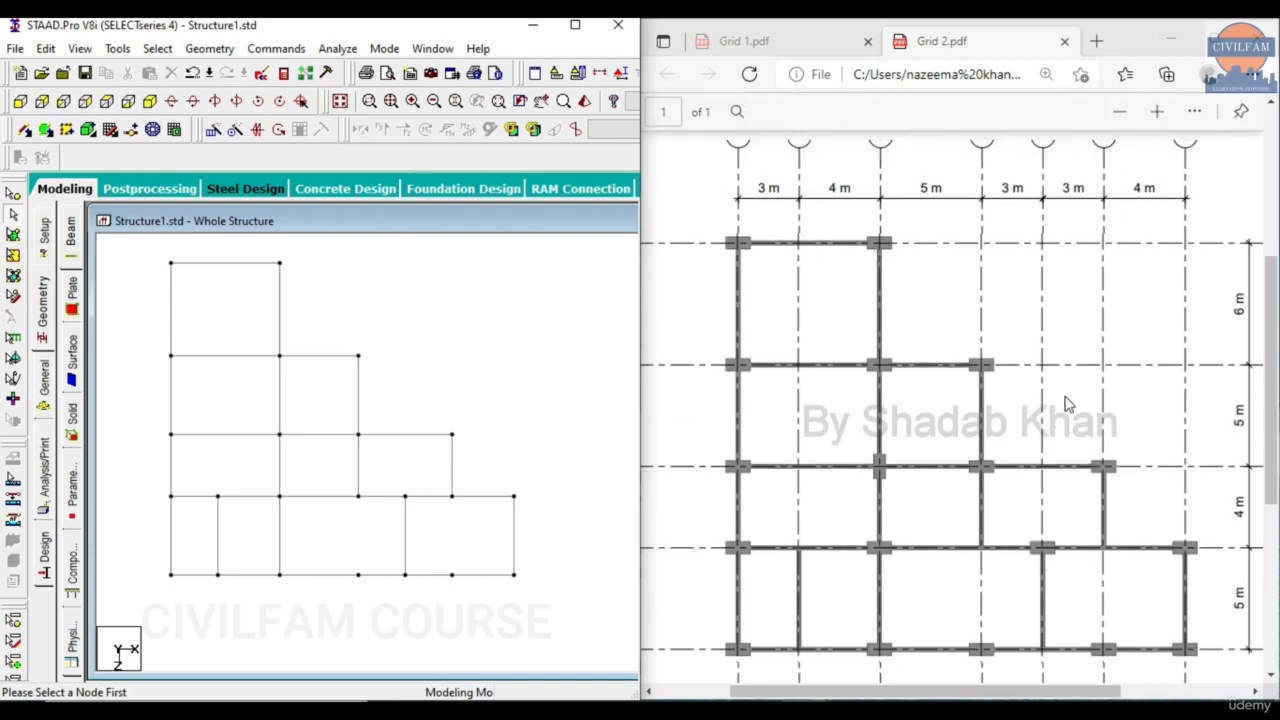
{"action": "scroll", "coordinate": [1066, 403], "scroll_direction": "down", "scroll_amount": 1}
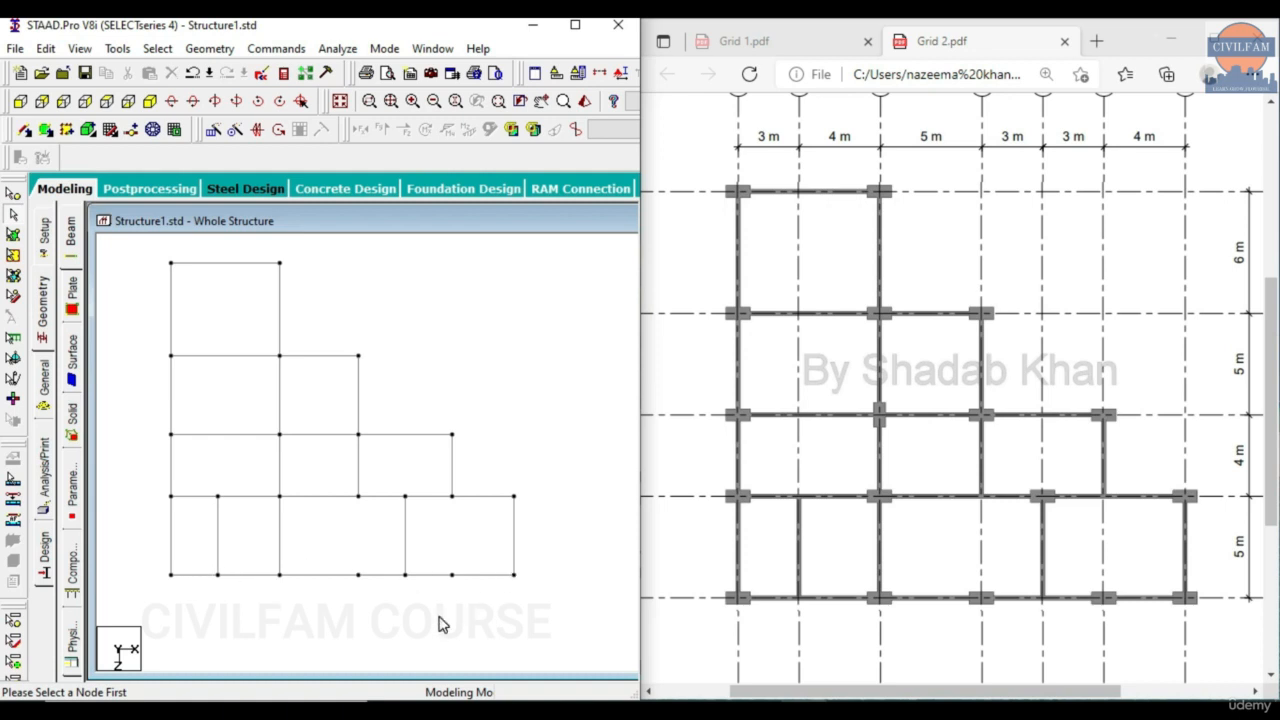
Select all nodes in the isometric view and repeat them once by -1.5 m in the Y direction with linked steps to create columns.
{"action": "left_click", "coordinate": [150, 104]}
{"action": "scroll", "coordinate": [397, 423], "scroll_direction": "down", "scroll_amount": 3}
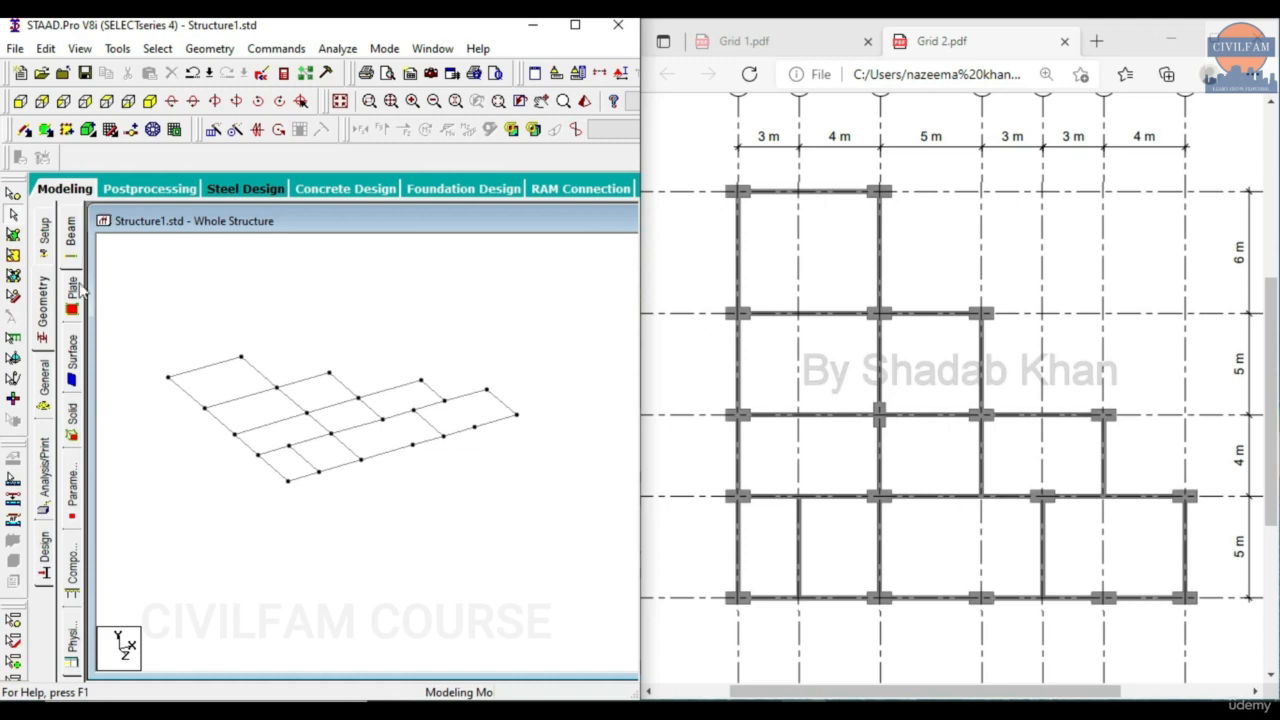
{"action": "left_click", "coordinate": [13, 193]}
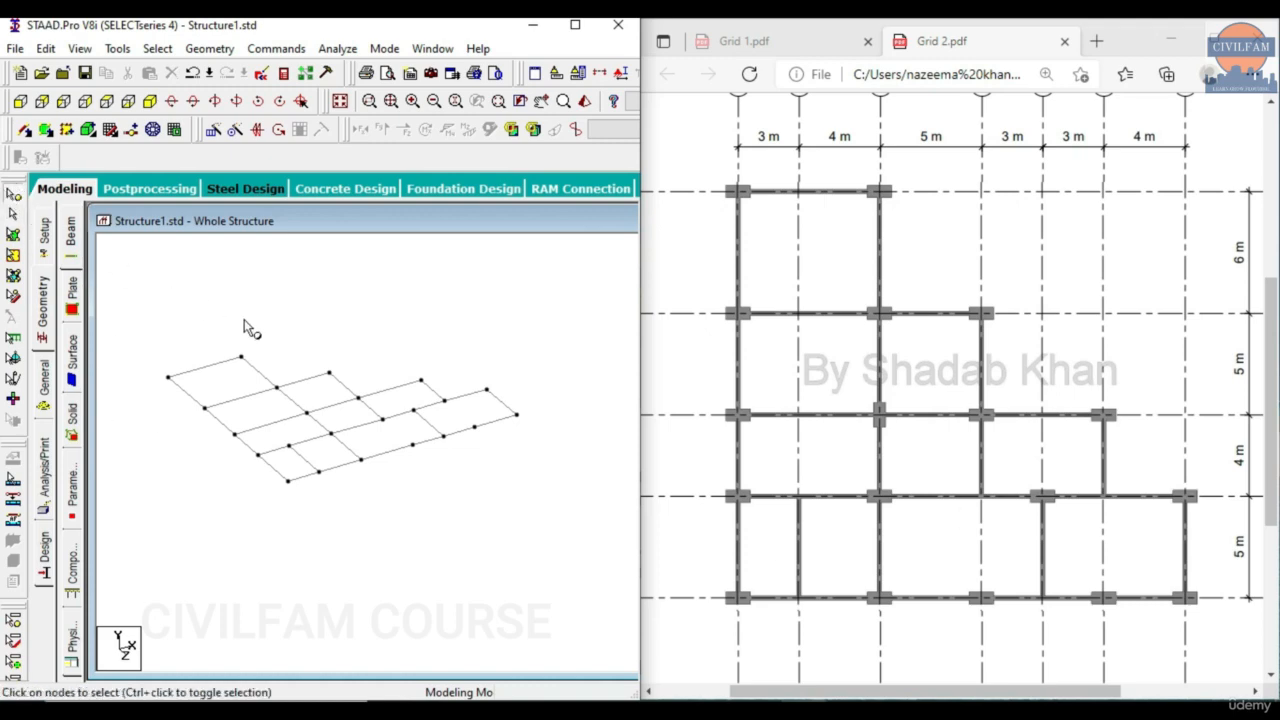
{"action": "key", "text": "ctrl+a"}
{"action": "left_click", "coordinate": [213, 130]}
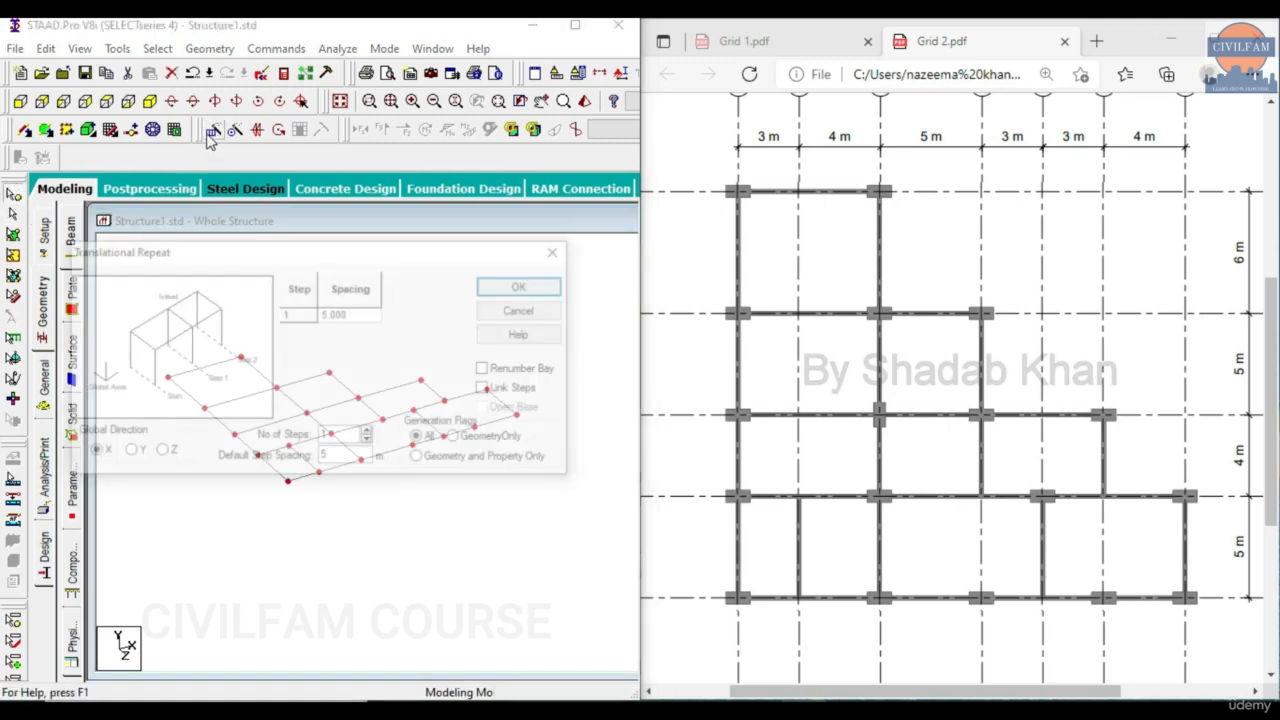
{"action": "left_click", "coordinate": [127, 452]}
{"action": "double_click", "coordinate": [341, 463]}
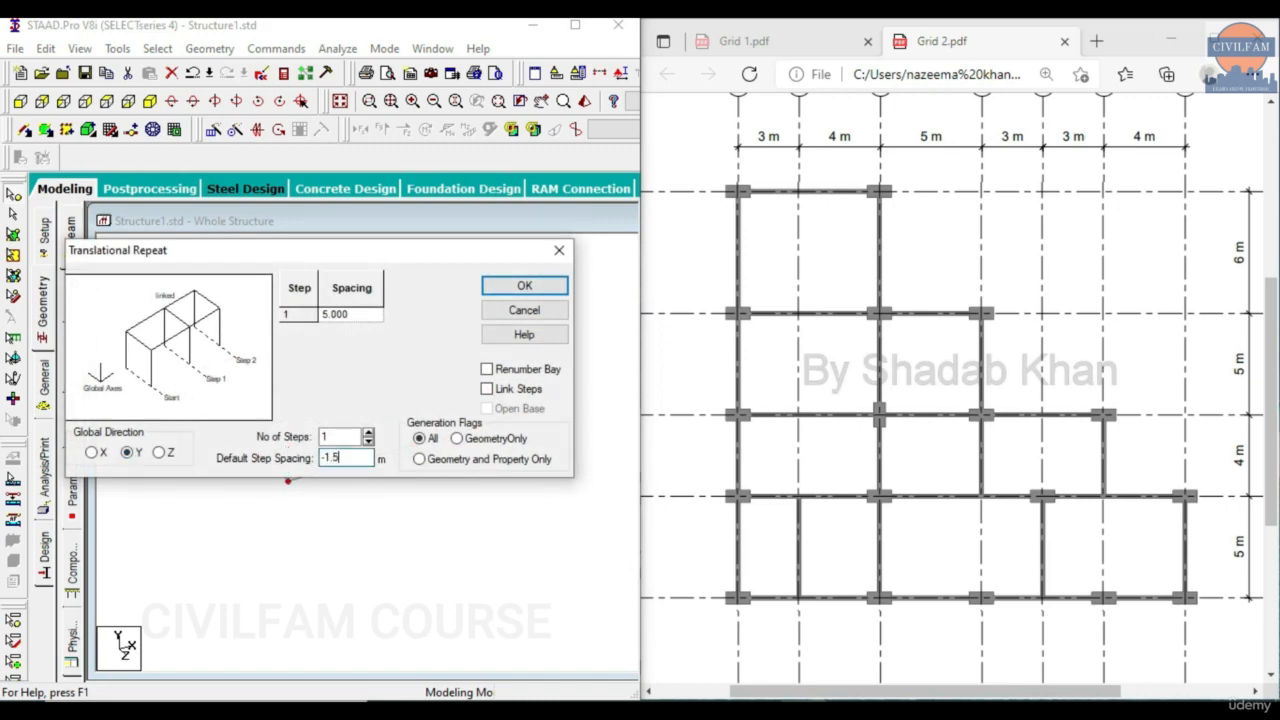
{"action": "left_click", "coordinate": [526, 286]}
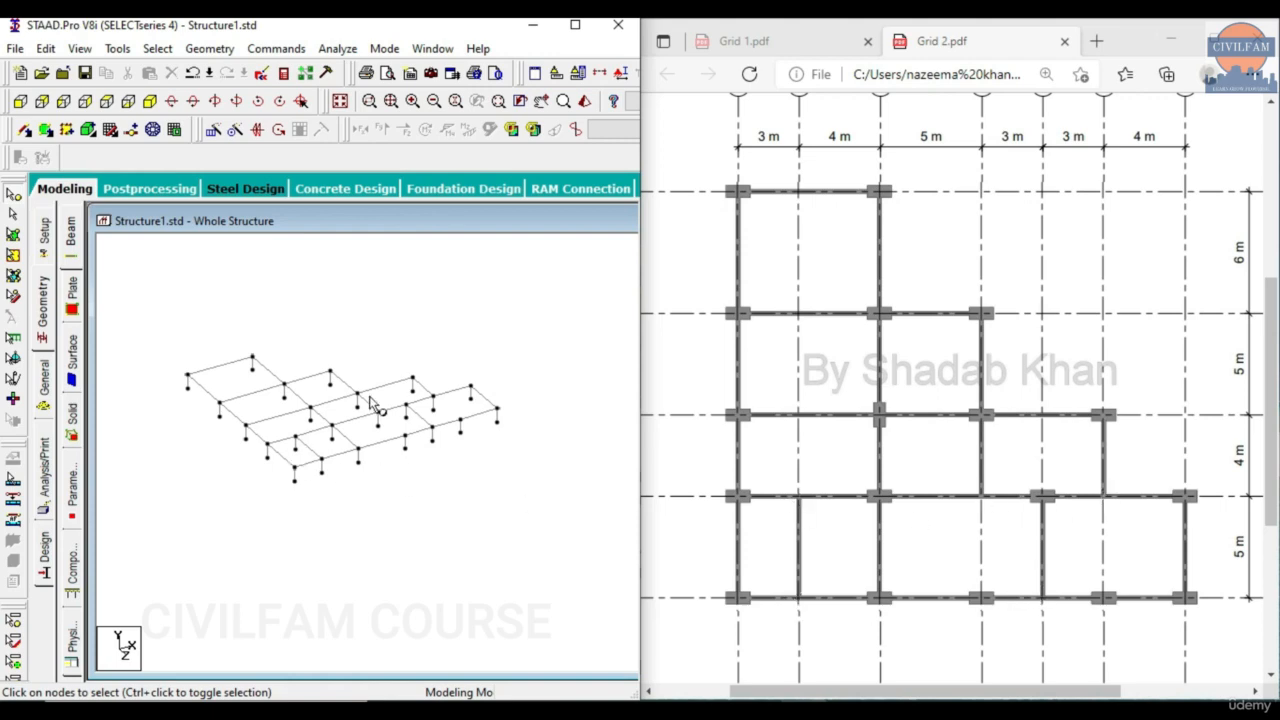
Delete the columns on grid lines B, D and F at Z 15 m and B and E at Z 20 m, including their orphan nodes.
{"action": "scroll", "coordinate": [285, 398], "scroll_direction": "up", "scroll_amount": 3}
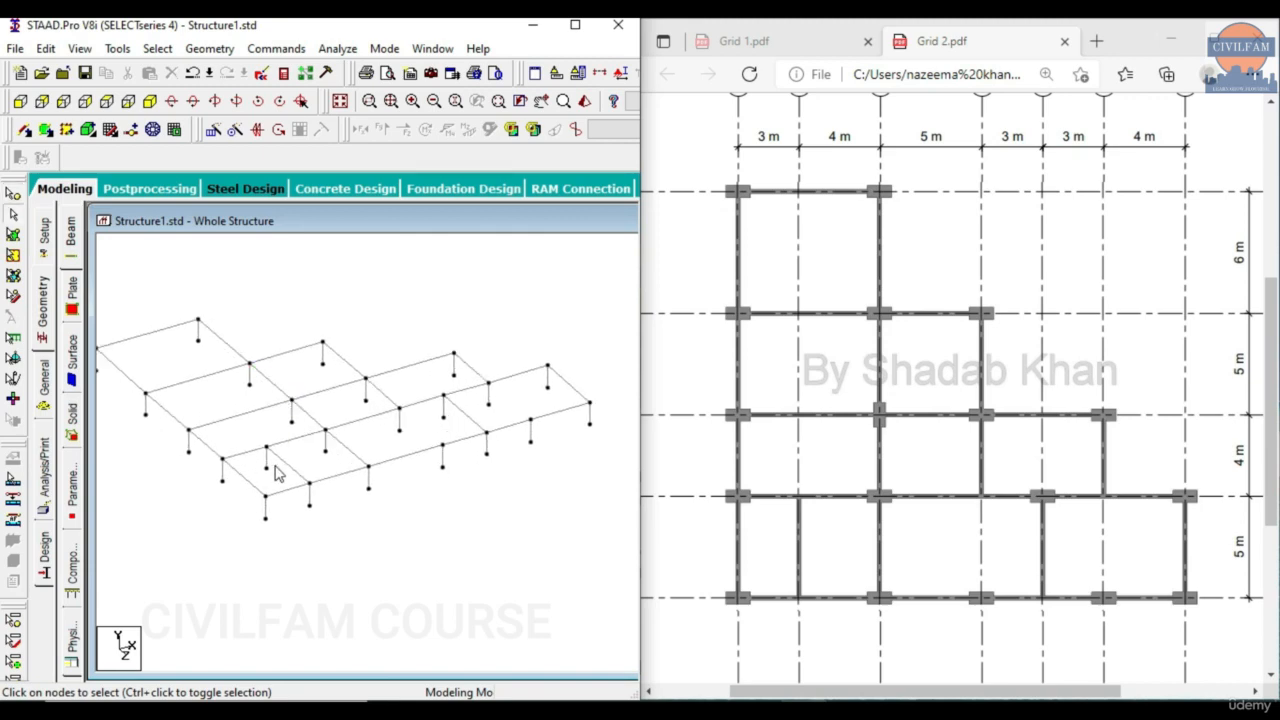
{"action": "left_click", "coordinate": [266, 460]}
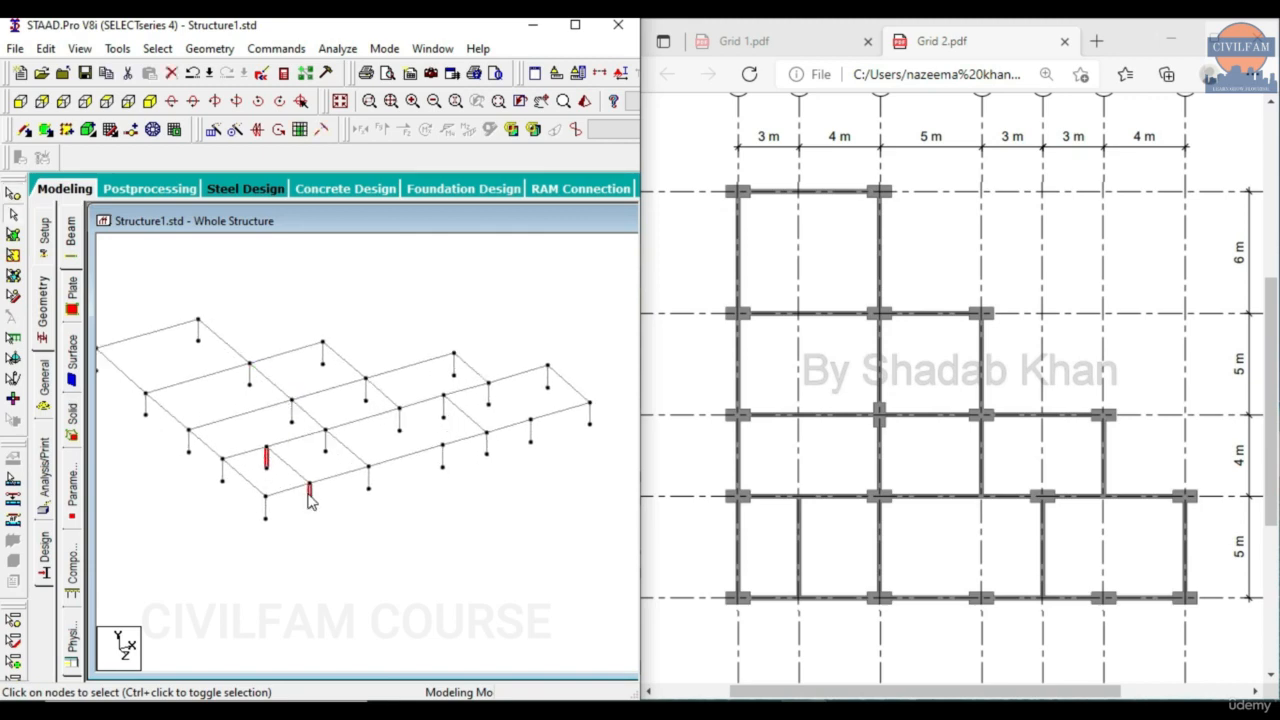
{"action": "left_click", "coordinate": [309, 495], "text": "ctrl"}
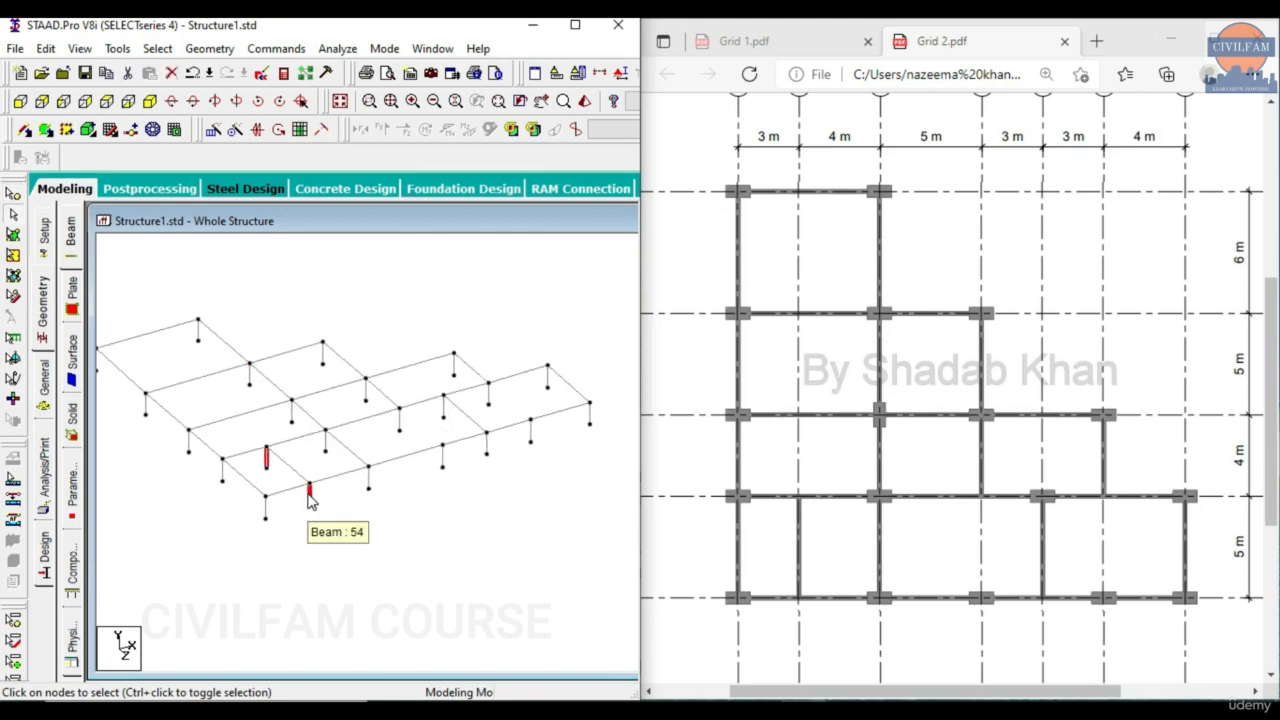
{"action": "left_click", "coordinate": [487, 443], "text": "ctrl"}
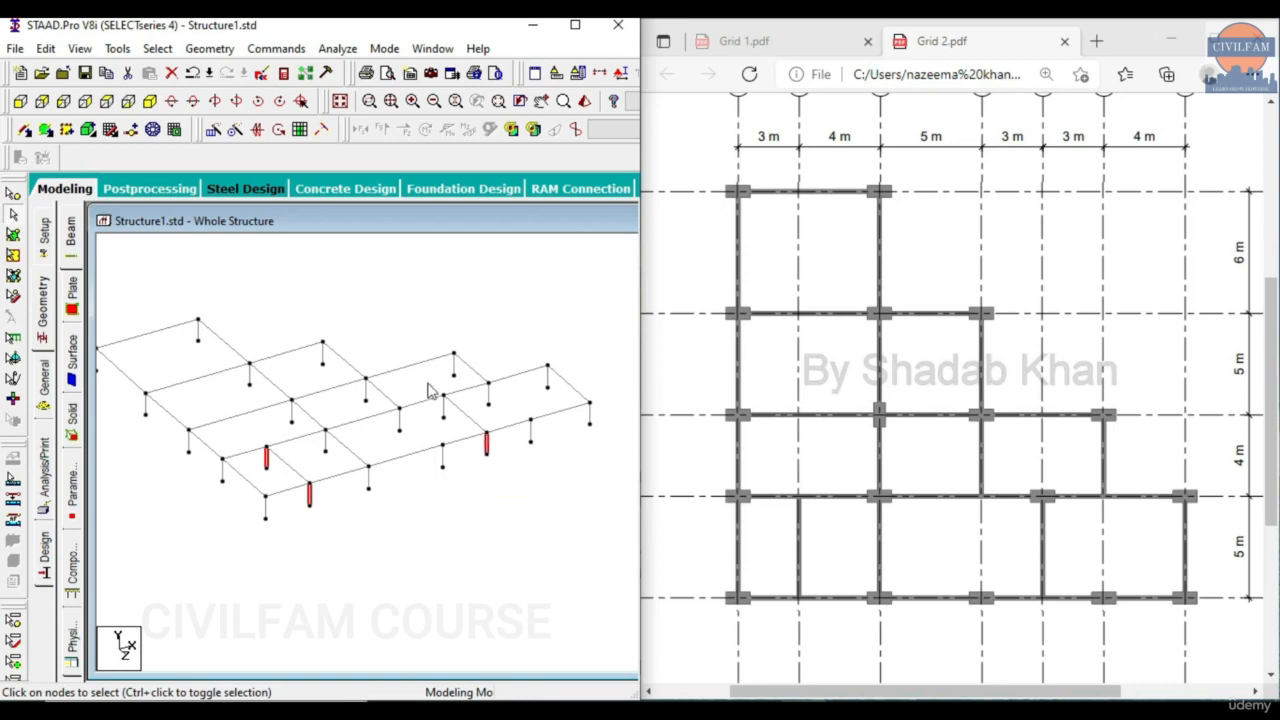
{"action": "left_click", "coordinate": [488, 395], "text": "ctrl"}
{"action": "left_click", "coordinate": [398, 420], "text": "ctrl"}
{"action": "key", "text": "Delete"}
{"action": "key", "text": "Return"}
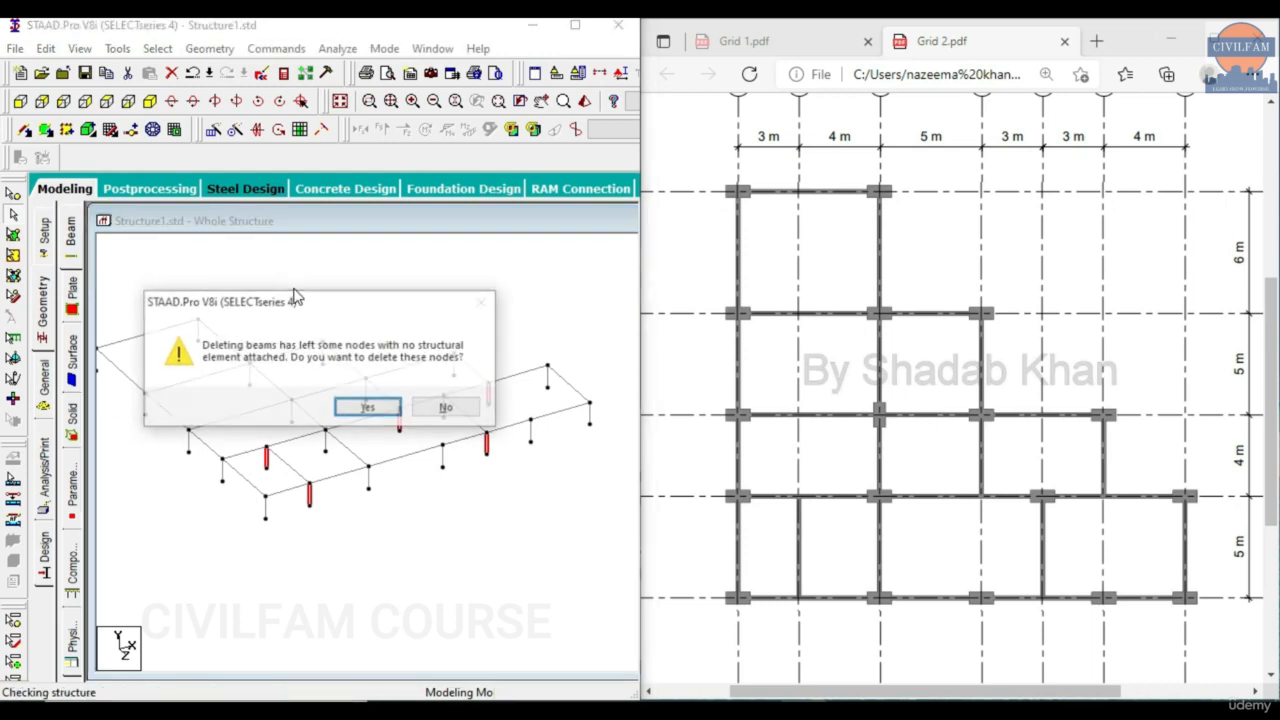
{"action": "left_click", "coordinate": [368, 409]}
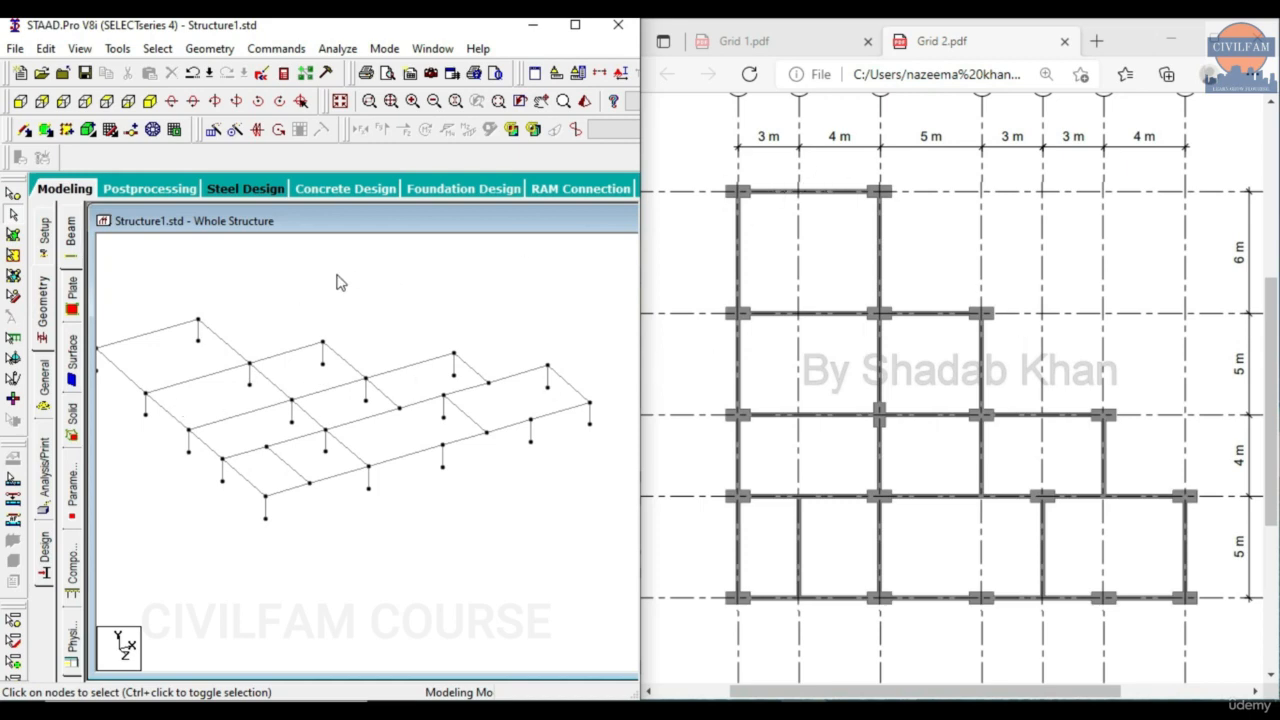
Display the member dimensions of the whole structure in the plan view and compare them with Grid 2.pdf.
{"action": "left_click", "coordinate": [106, 101]}
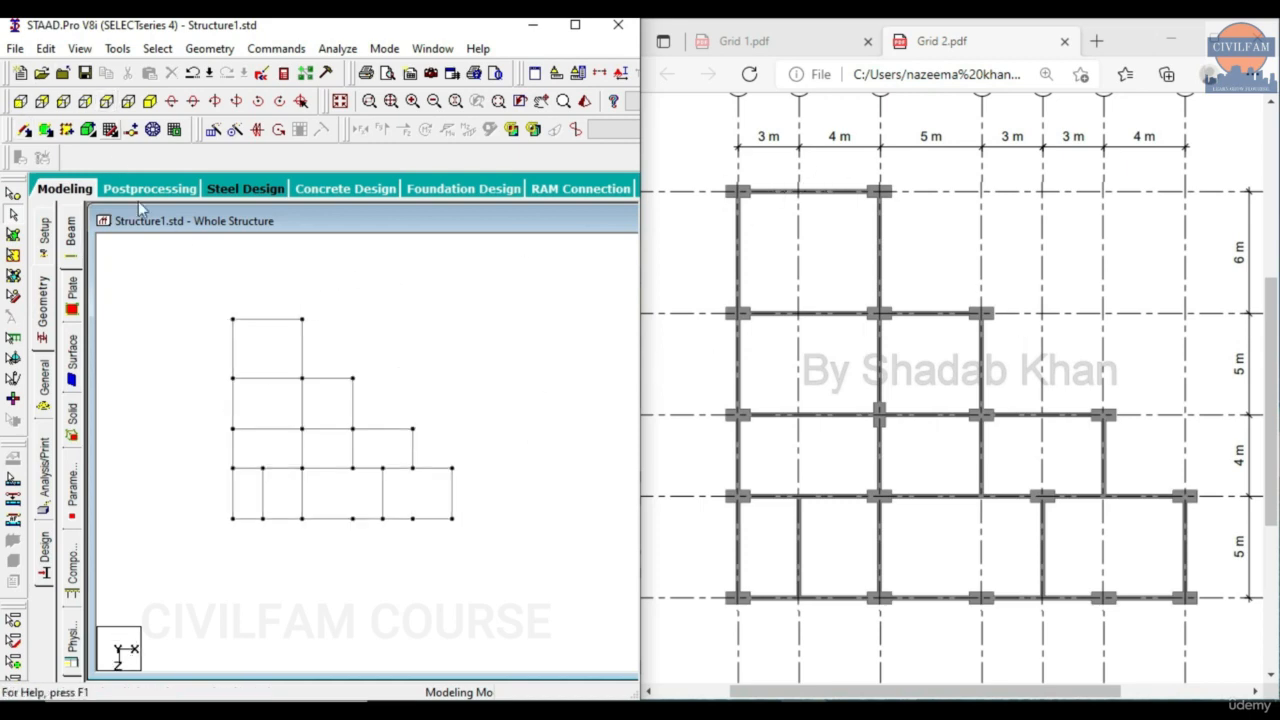
{"action": "left_click", "coordinate": [117, 49]}
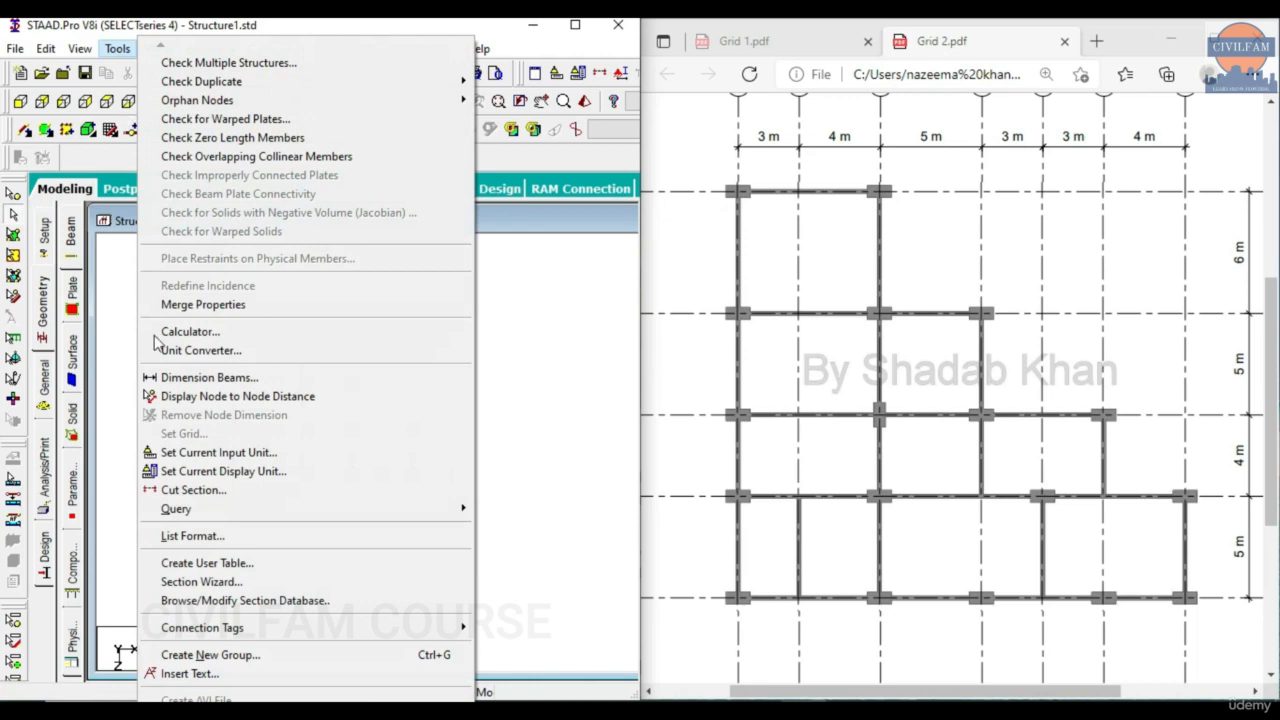
{"action": "left_click", "coordinate": [213, 378]}
{"action": "left_click", "coordinate": [329, 317]}
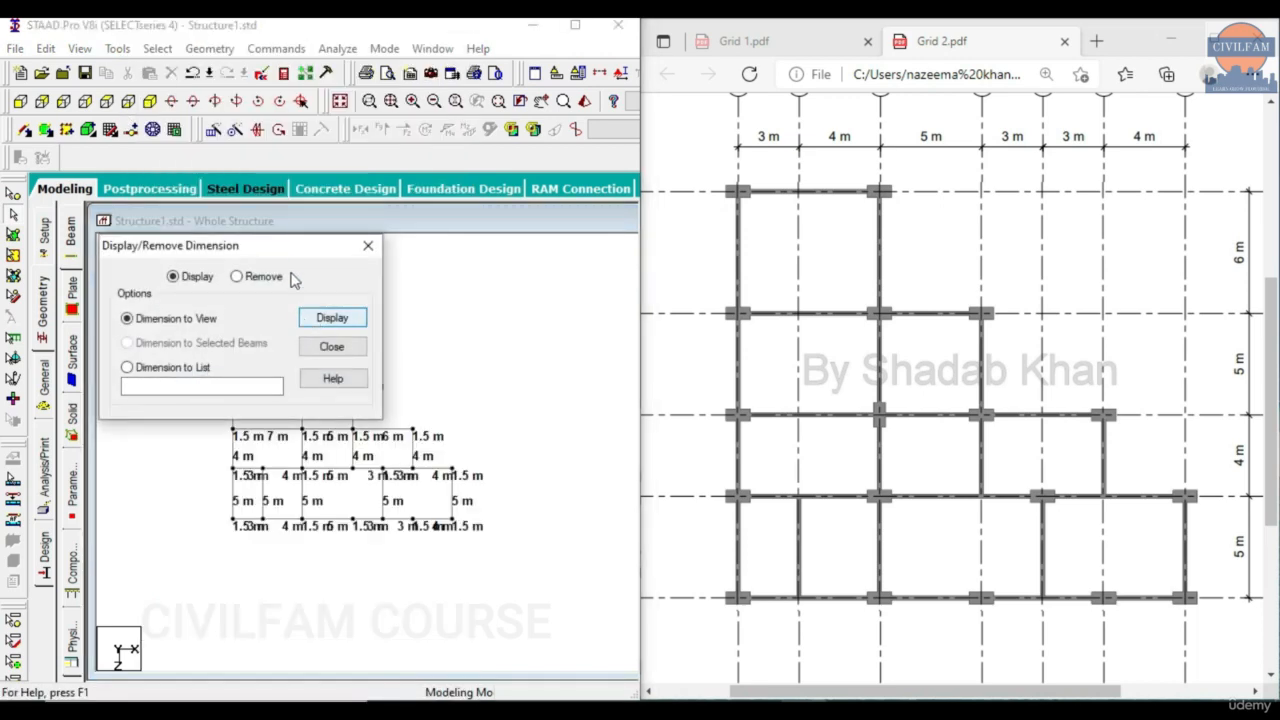
{"action": "left_click_drag", "start_coordinate": [293, 250], "coordinate": [130, 251]}
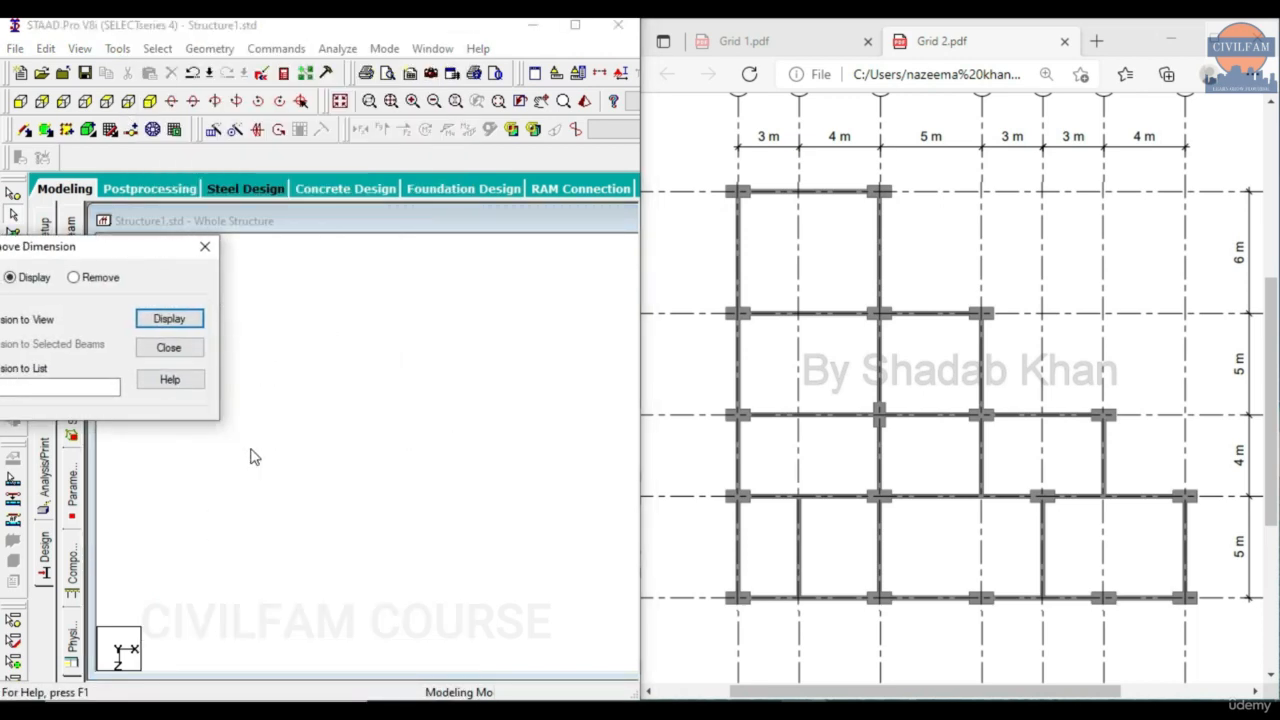
{"action": "scroll", "coordinate": [330, 447], "scroll_direction": "up", "scroll_amount": 2}
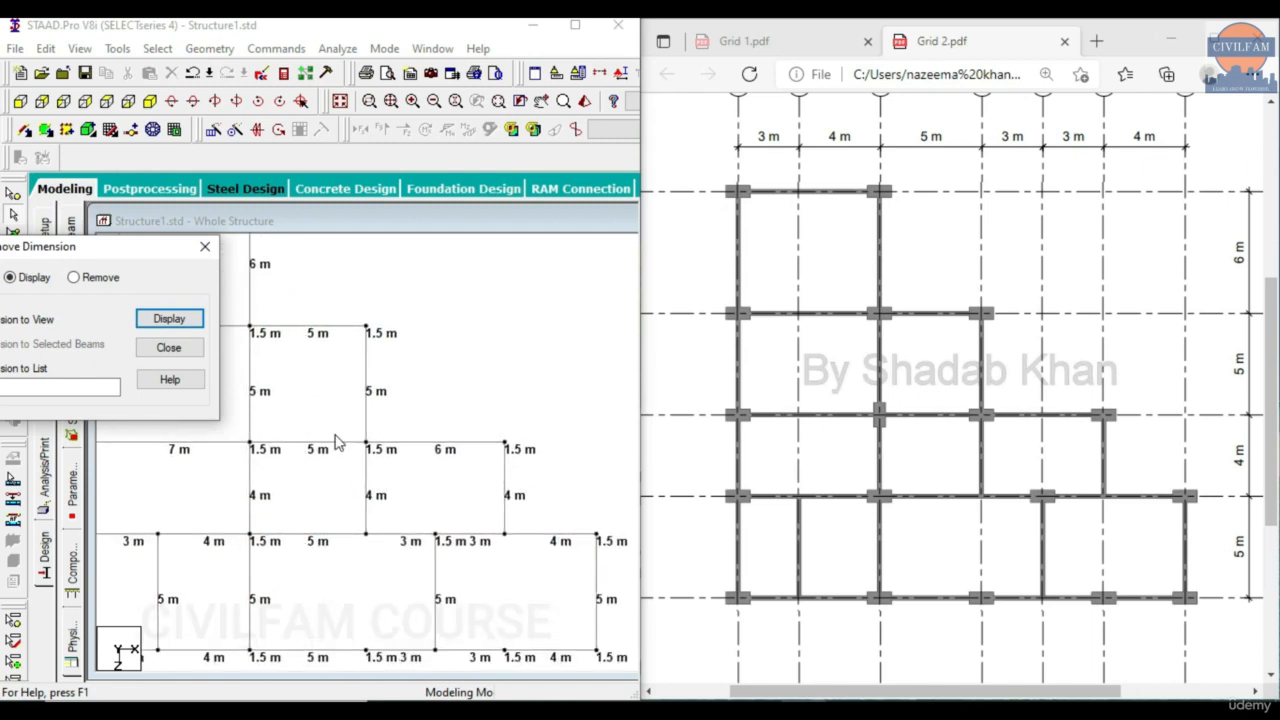
{"action": "left_click", "coordinate": [204, 247]}
{"action": "scroll", "coordinate": [350, 338], "scroll_direction": "down", "scroll_amount": 1}
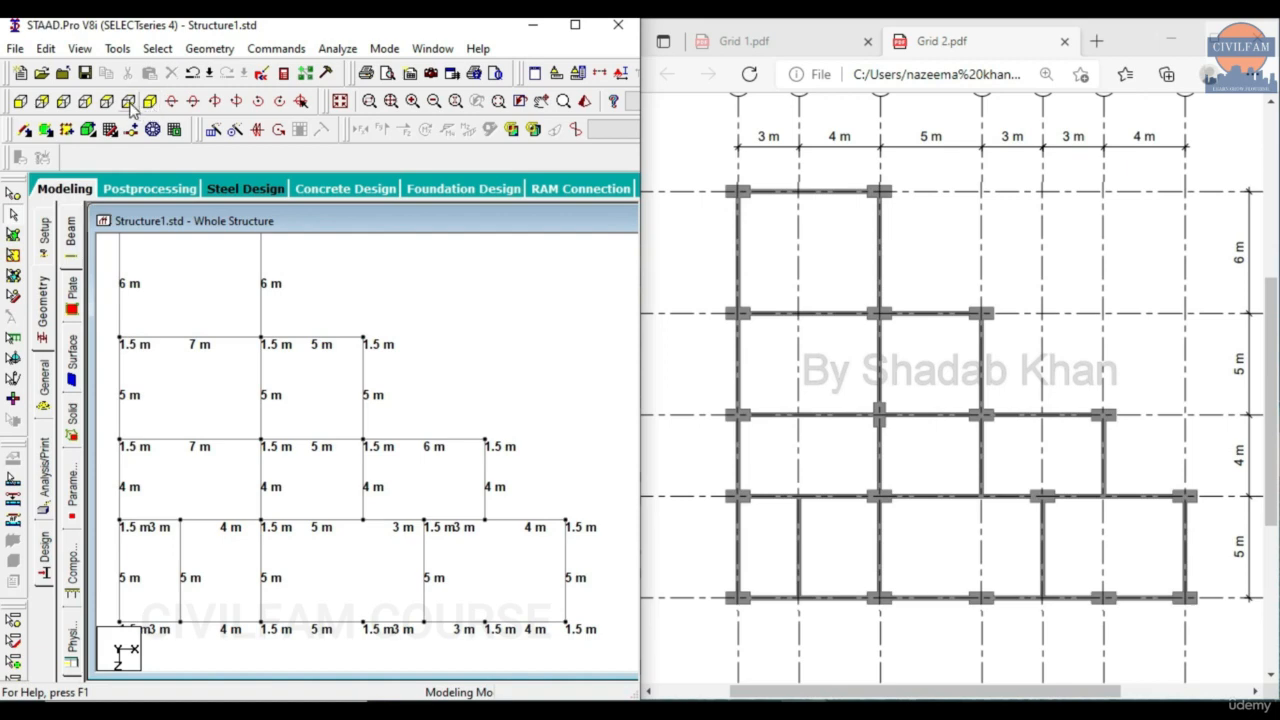
Remove the dimensions from the whole structure and show it in the side elevation looking along X.
{"action": "left_click", "coordinate": [62, 104]}
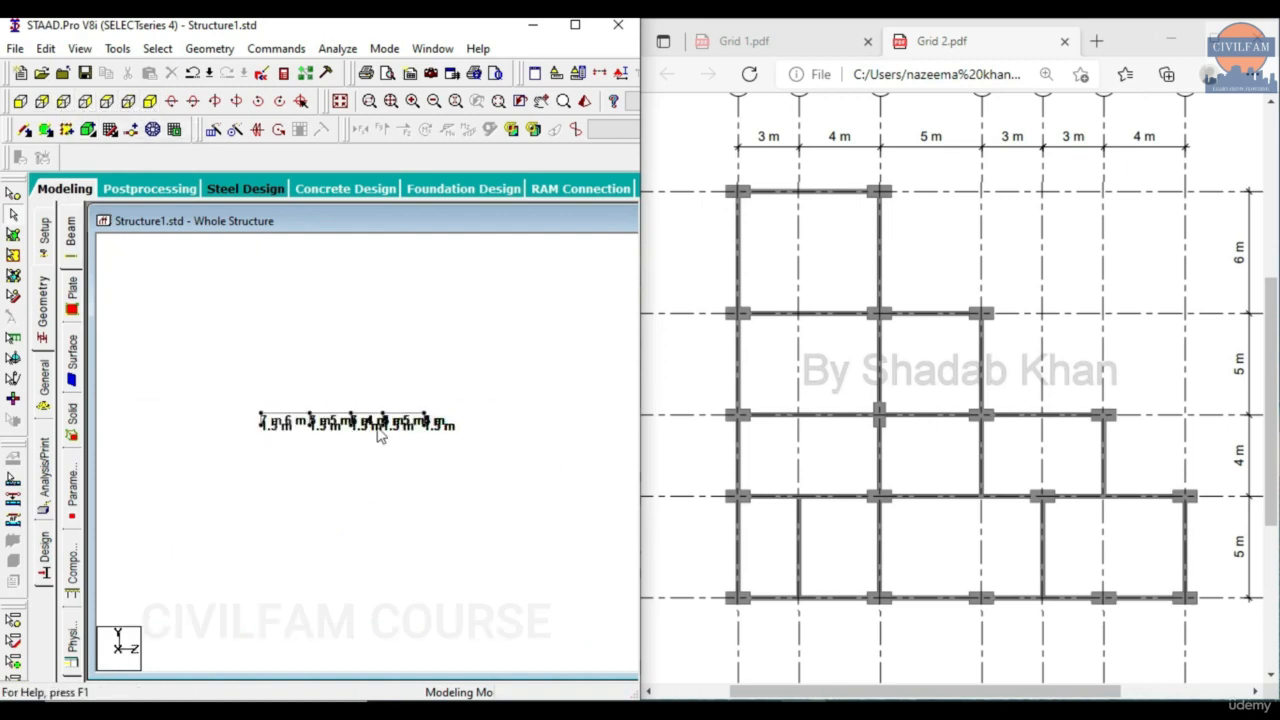
{"action": "left_click", "coordinate": [117, 48]}
{"action": "left_click", "coordinate": [272, 380]}
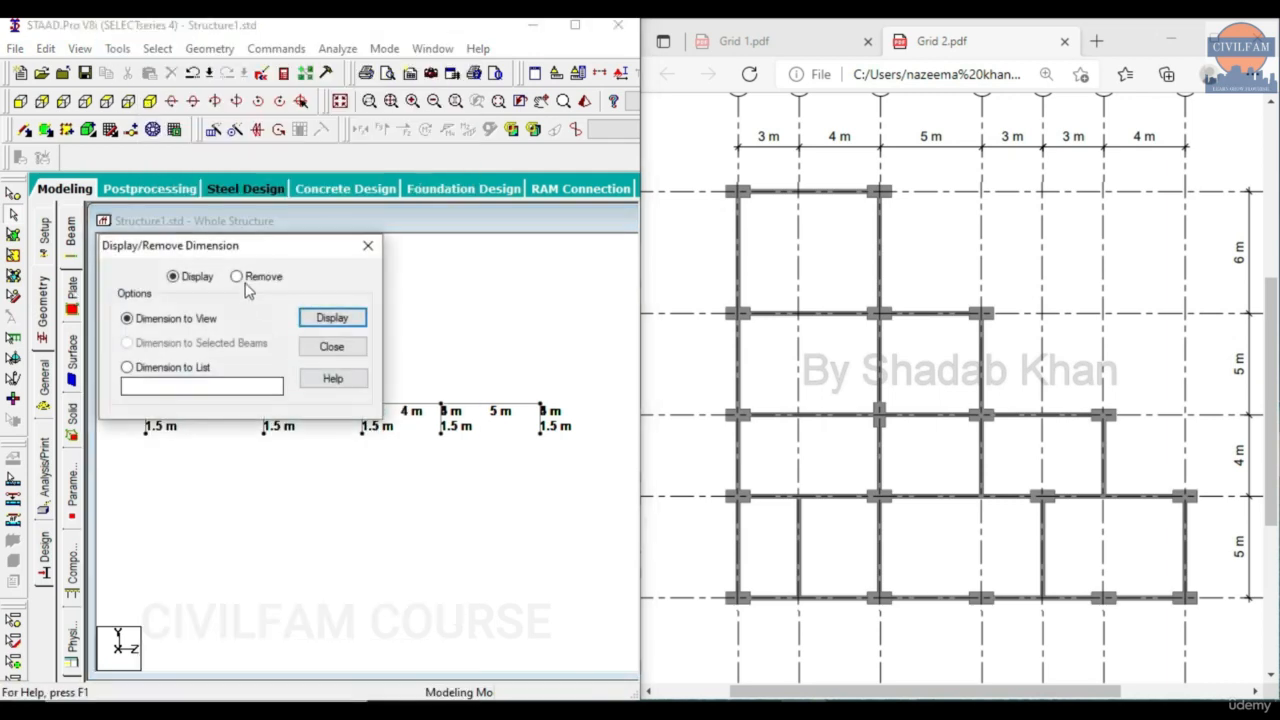
{"action": "left_click", "coordinate": [254, 277]}
{"action": "left_click", "coordinate": [332, 318]}
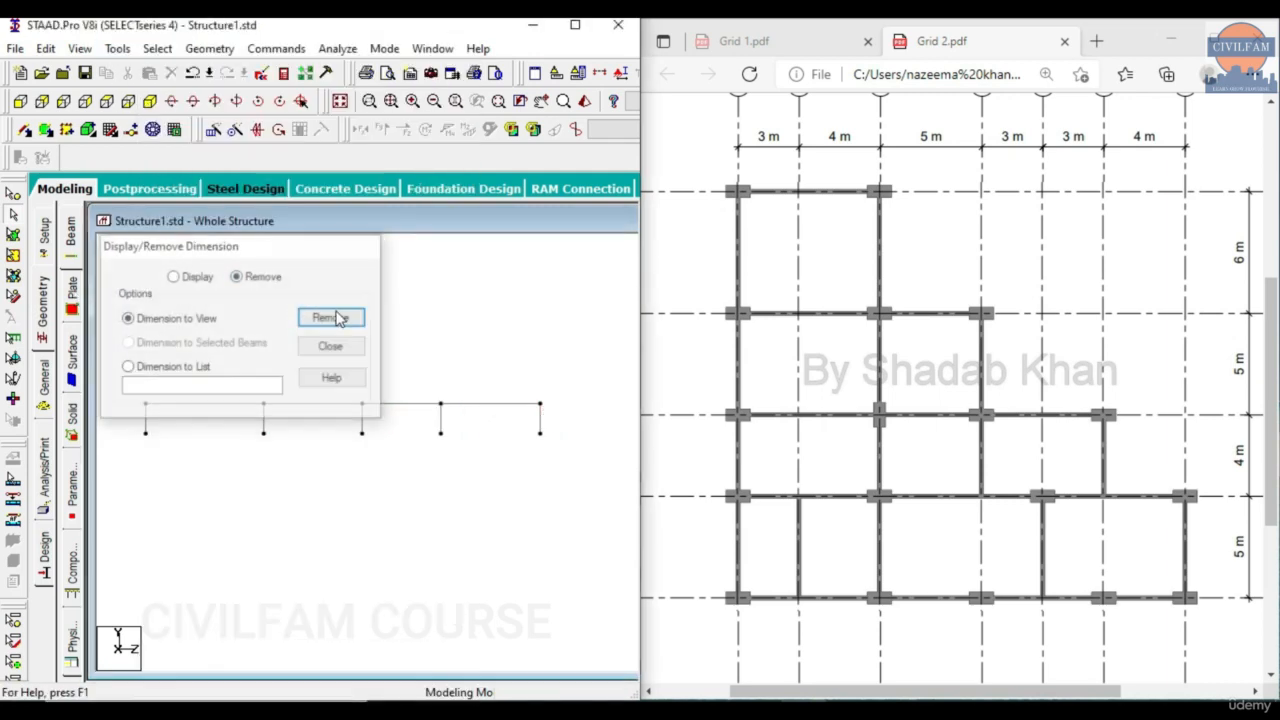
{"action": "left_click", "coordinate": [332, 346]}
Isolate all floor-level beams in a new view displayed in the active window, and show them in plan.
{"action": "left_click_drag", "start_coordinate": [428, 414], "coordinate": [566, 420]}
{"action": "right_click", "coordinate": [391, 334]}
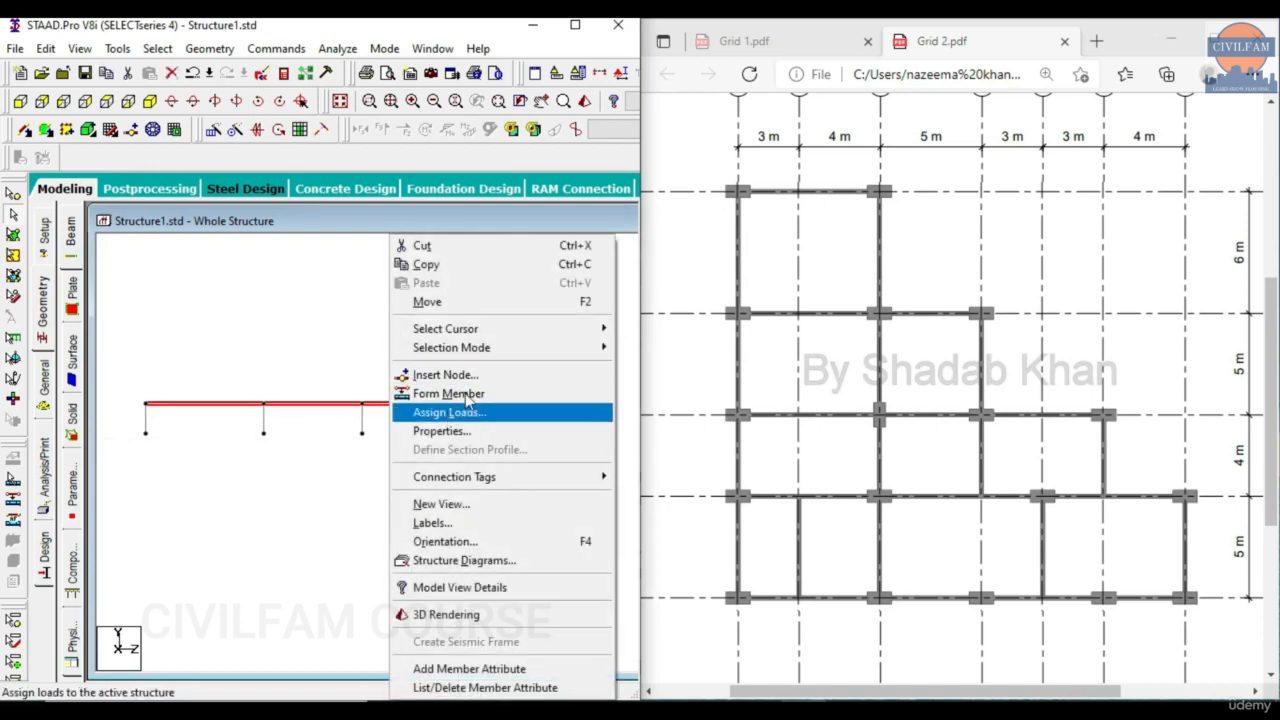
{"action": "left_click", "coordinate": [453, 508]}
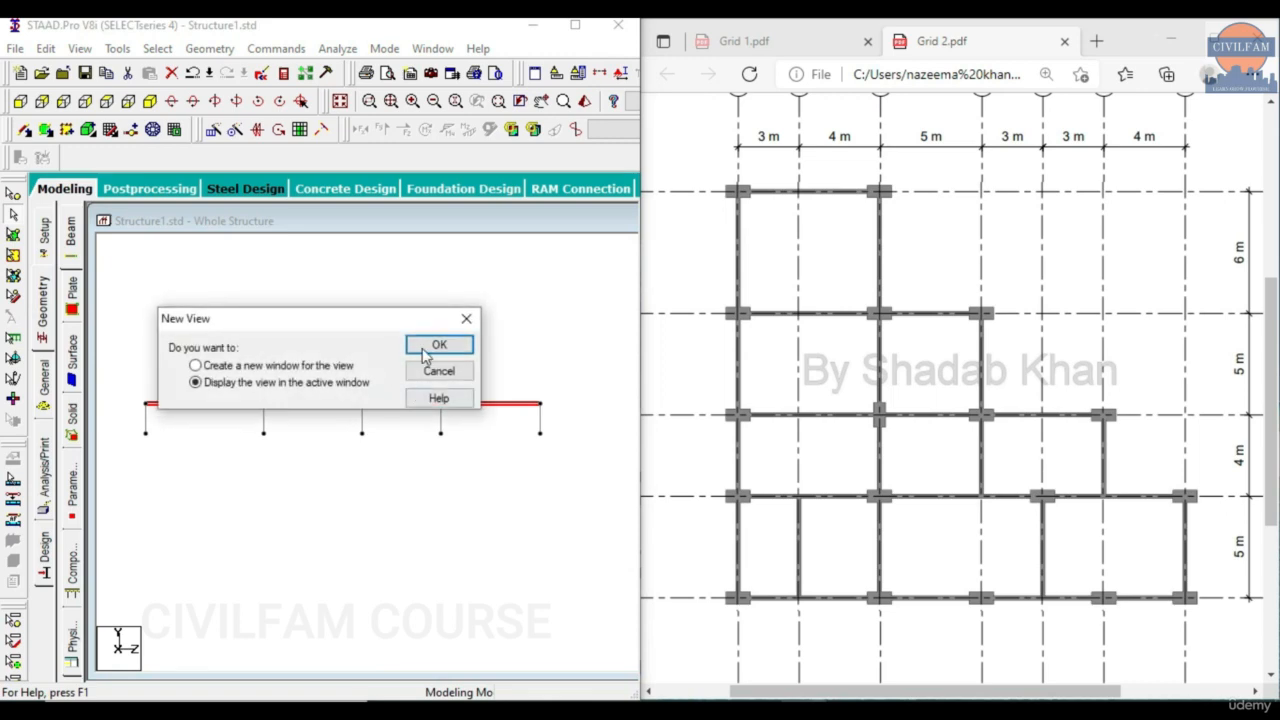
{"action": "left_click", "coordinate": [430, 344]}
{"action": "left_click", "coordinate": [106, 101]}
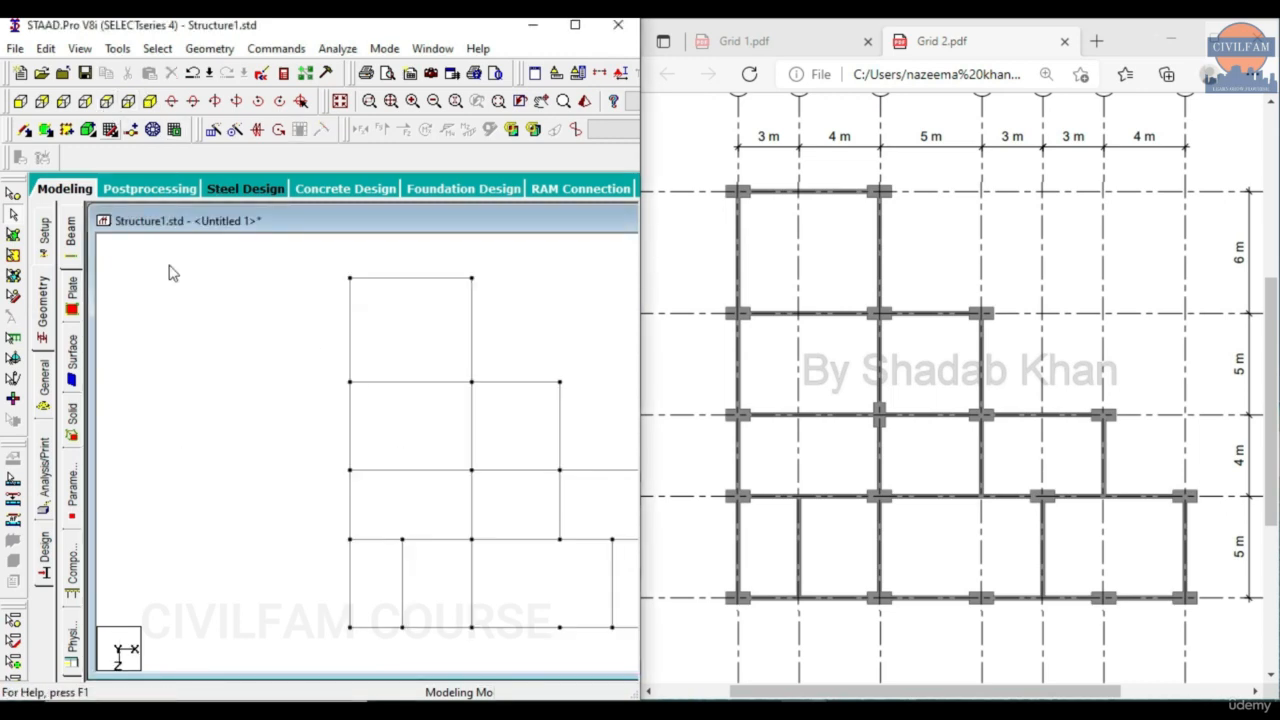
Display the dimensions of all isolated beams in the plan view.
{"action": "scroll", "coordinate": [160, 491], "scroll_direction": "down", "scroll_amount": 3}
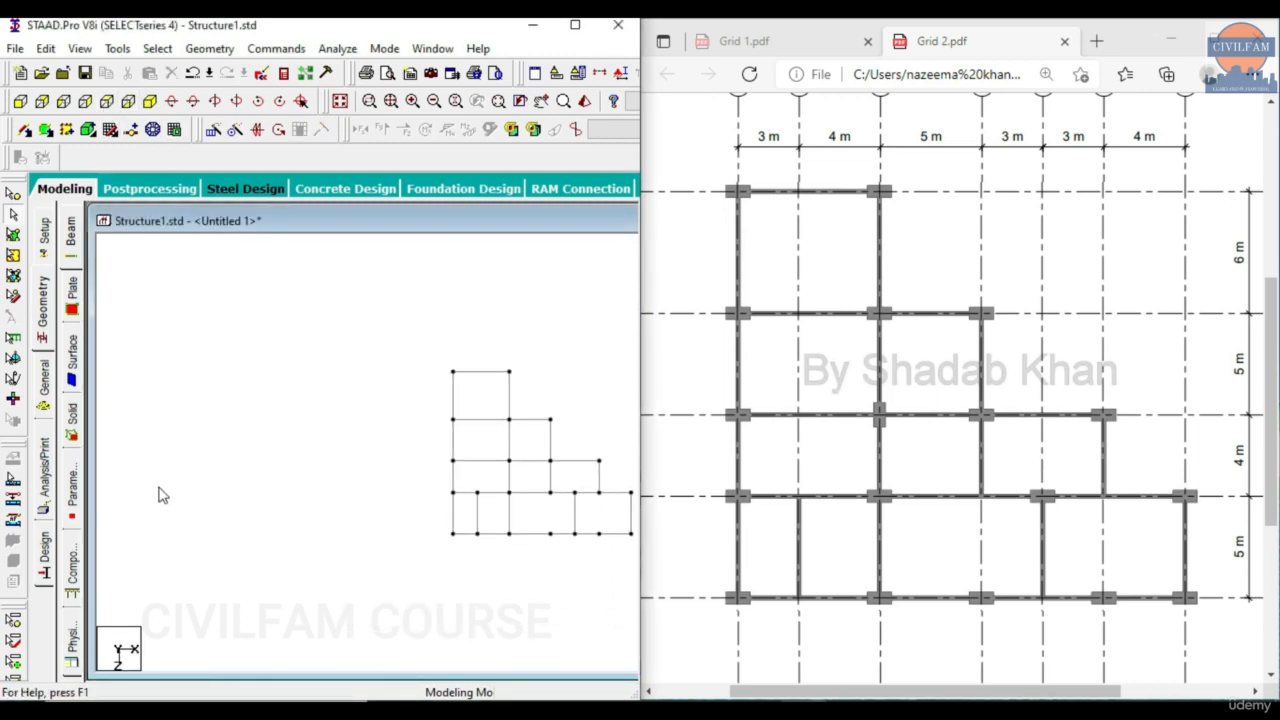
{"action": "scroll", "coordinate": [614, 494], "scroll_direction": "up", "scroll_amount": 2}
{"action": "scroll", "coordinate": [317, 423], "scroll_direction": "down", "scroll_amount": 2}
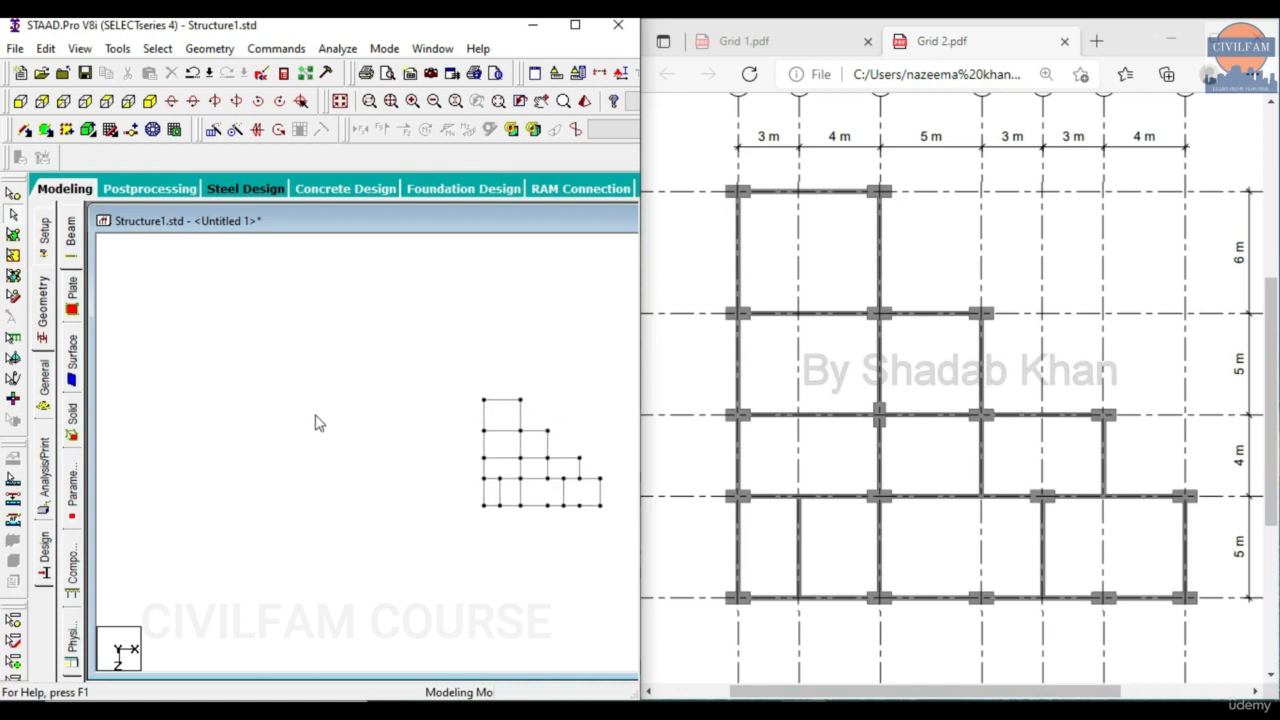
{"action": "scroll", "coordinate": [463, 294], "scroll_direction": "up", "scroll_amount": 1}
{"action": "left_click", "coordinate": [541, 101]}
{"action": "left_click_drag", "start_coordinate": [458, 327], "coordinate": [306, 306]}
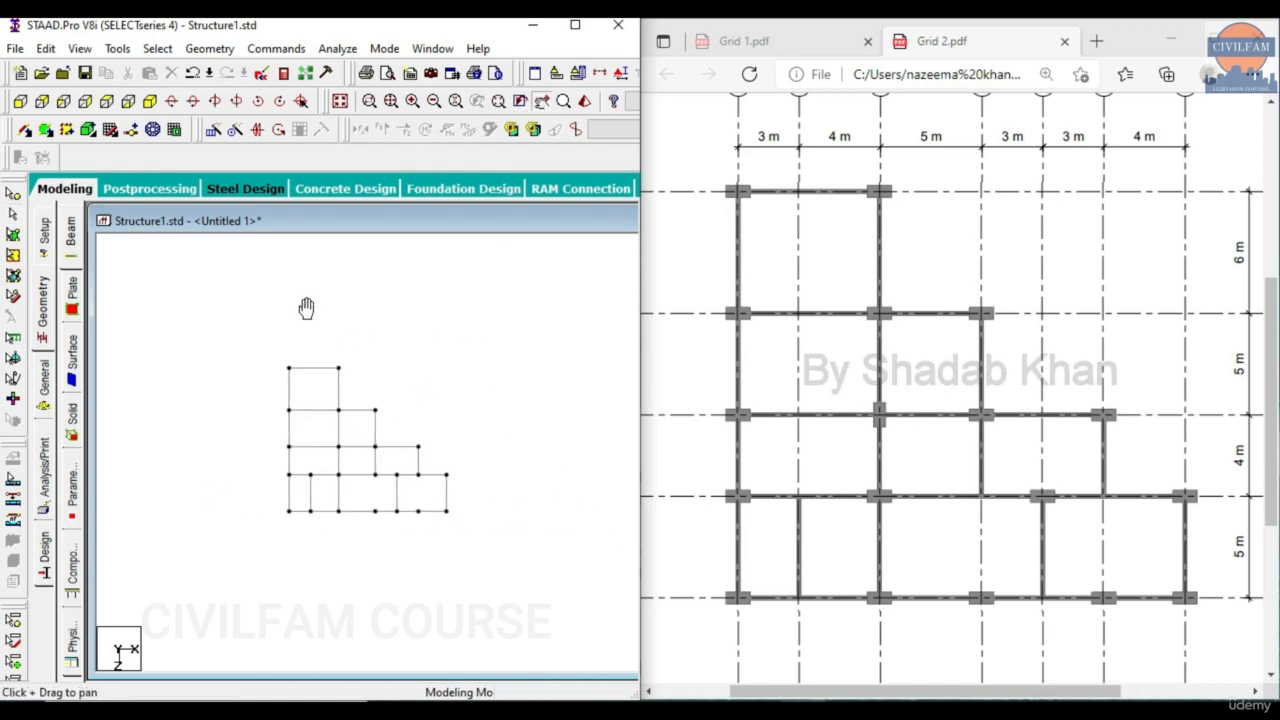
{"action": "scroll", "coordinate": [346, 489], "scroll_direction": "up", "scroll_amount": 1}
{"action": "scroll", "coordinate": [451, 366], "scroll_direction": "up", "scroll_amount": 2}
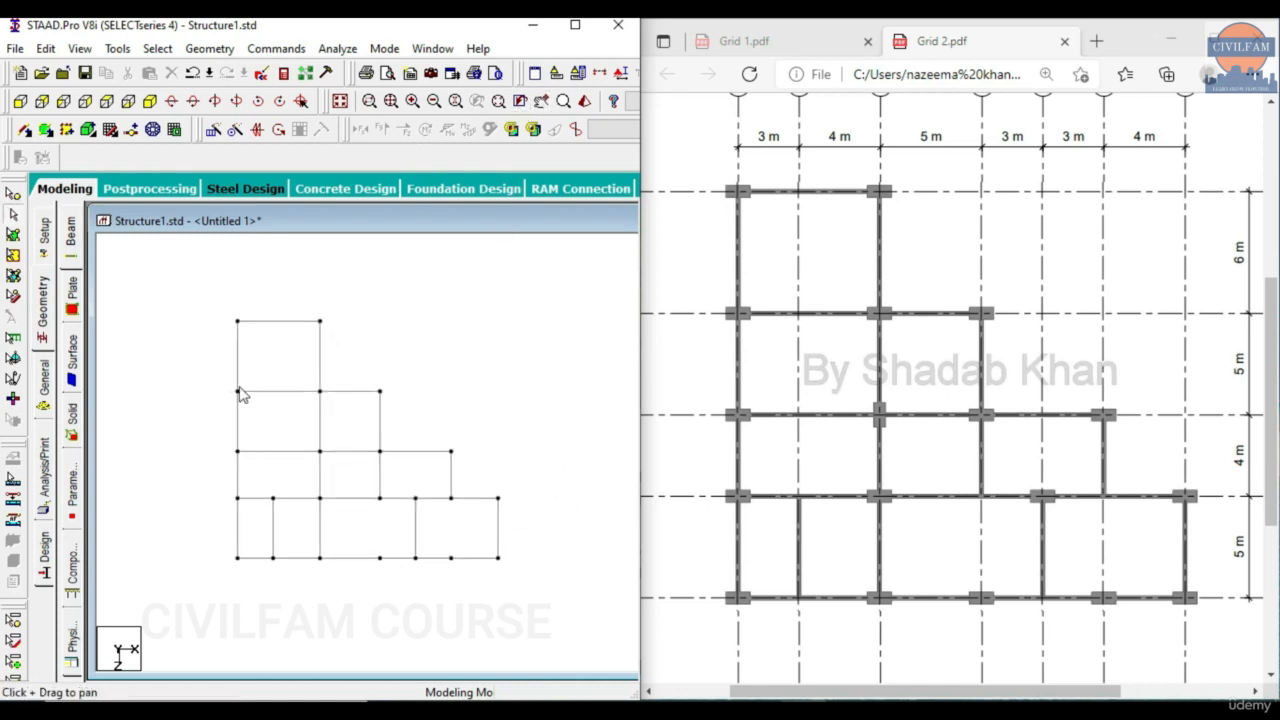
{"action": "left_click", "coordinate": [117, 48]}
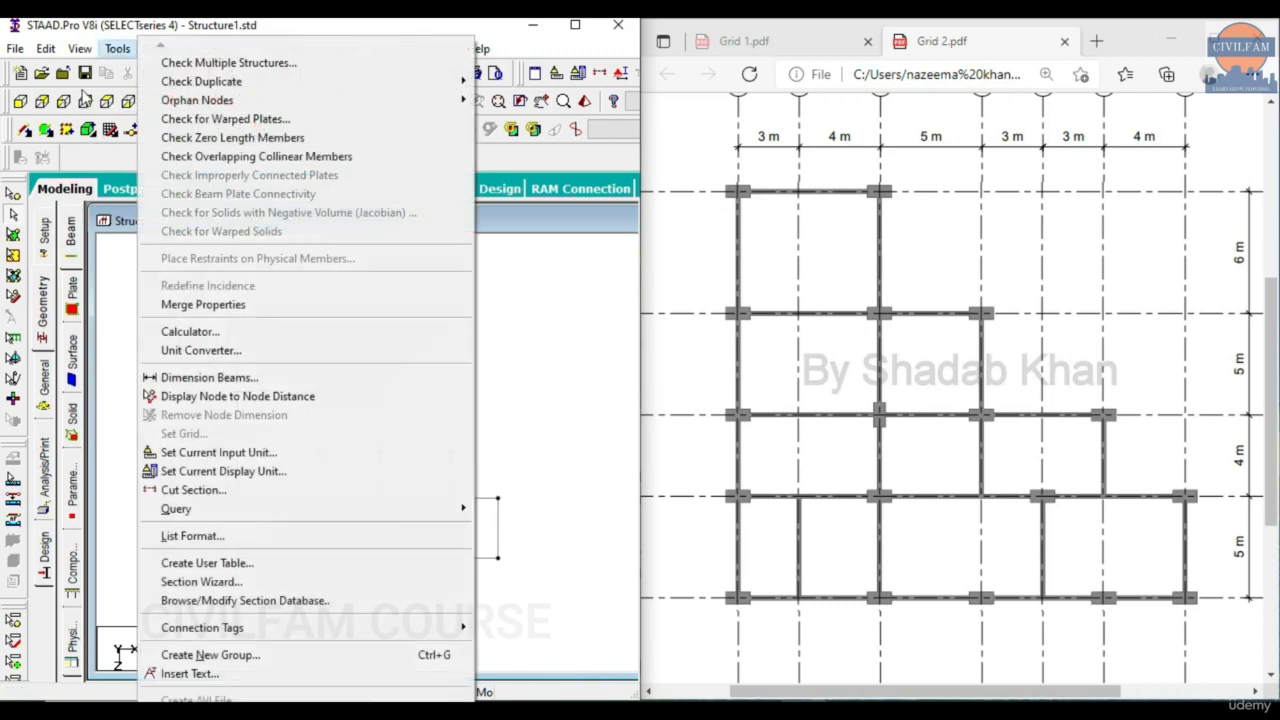
{"action": "left_click", "coordinate": [218, 378]}
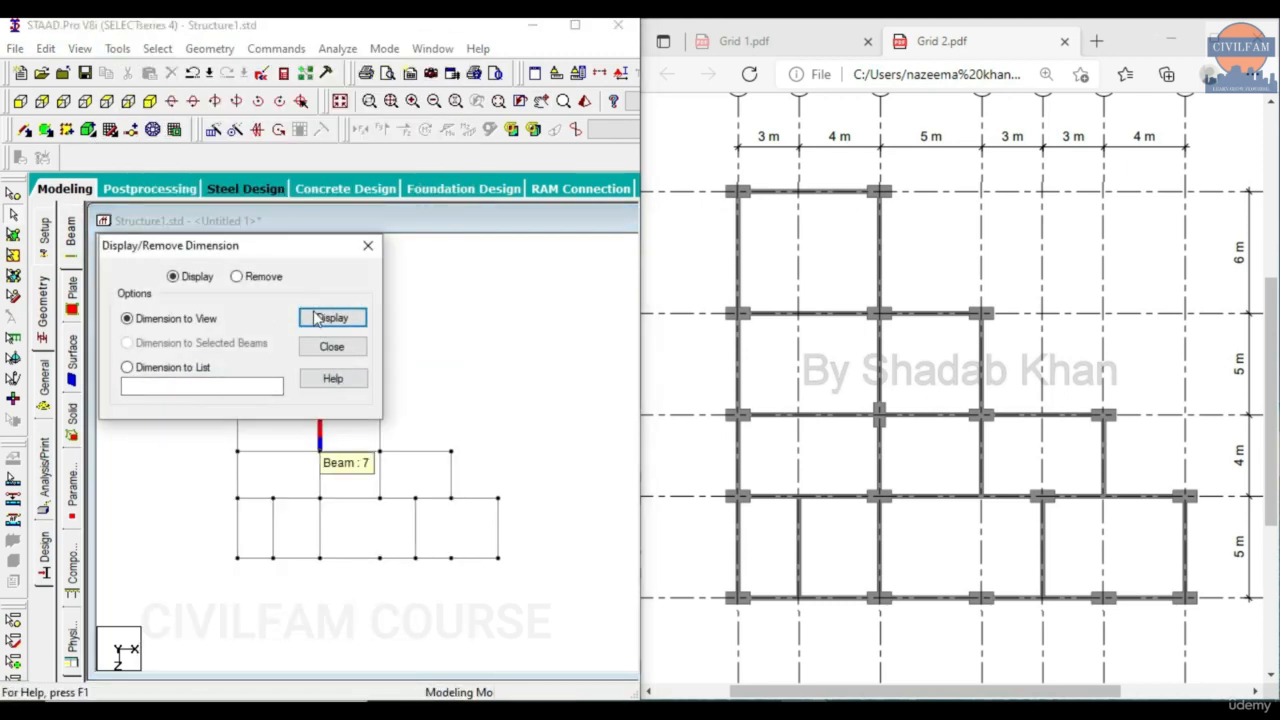
{"action": "left_click", "coordinate": [316, 318]}
{"action": "left_click", "coordinate": [367, 245]}
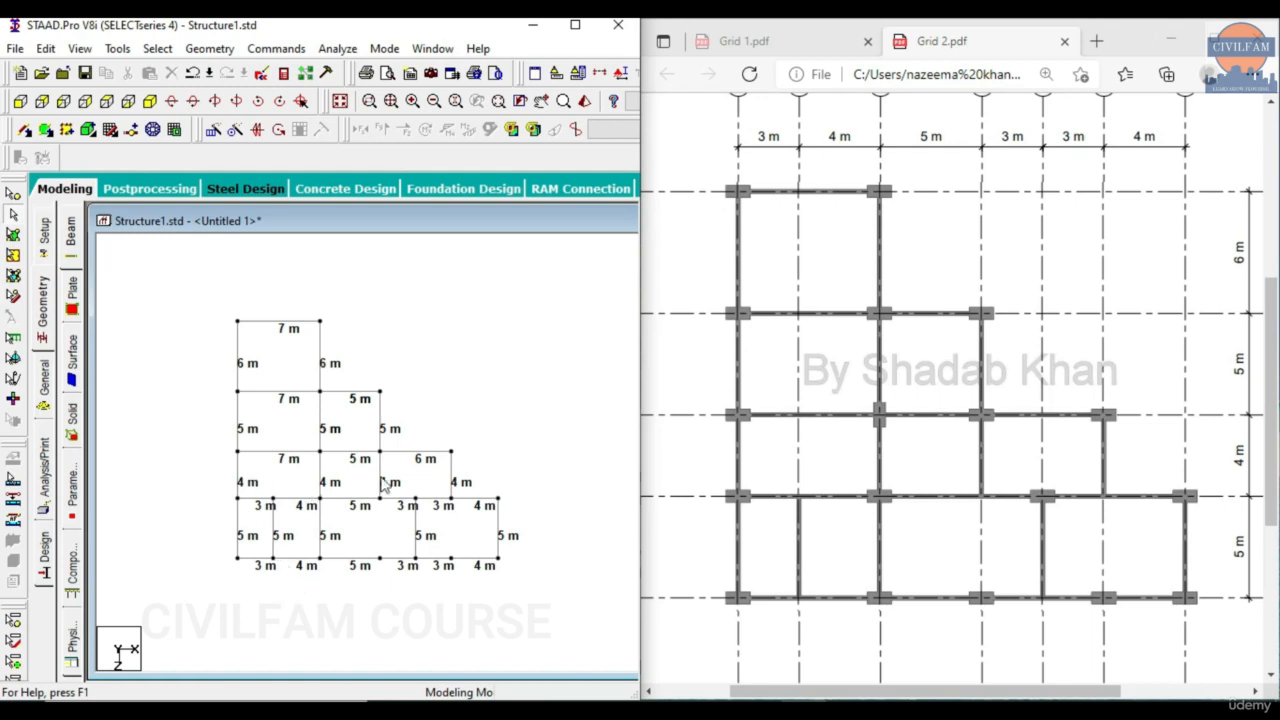
Examine the split beam from grid line A to C at Z 15 m and read the initial member sizes in Grid 2.pdf.
{"action": "scroll", "coordinate": [267, 540], "scroll_direction": "up", "scroll_amount": 1}
{"action": "left_click", "coordinate": [262, 509]}
{"action": "left_click", "coordinate": [236, 509], "text": "ctrl"}
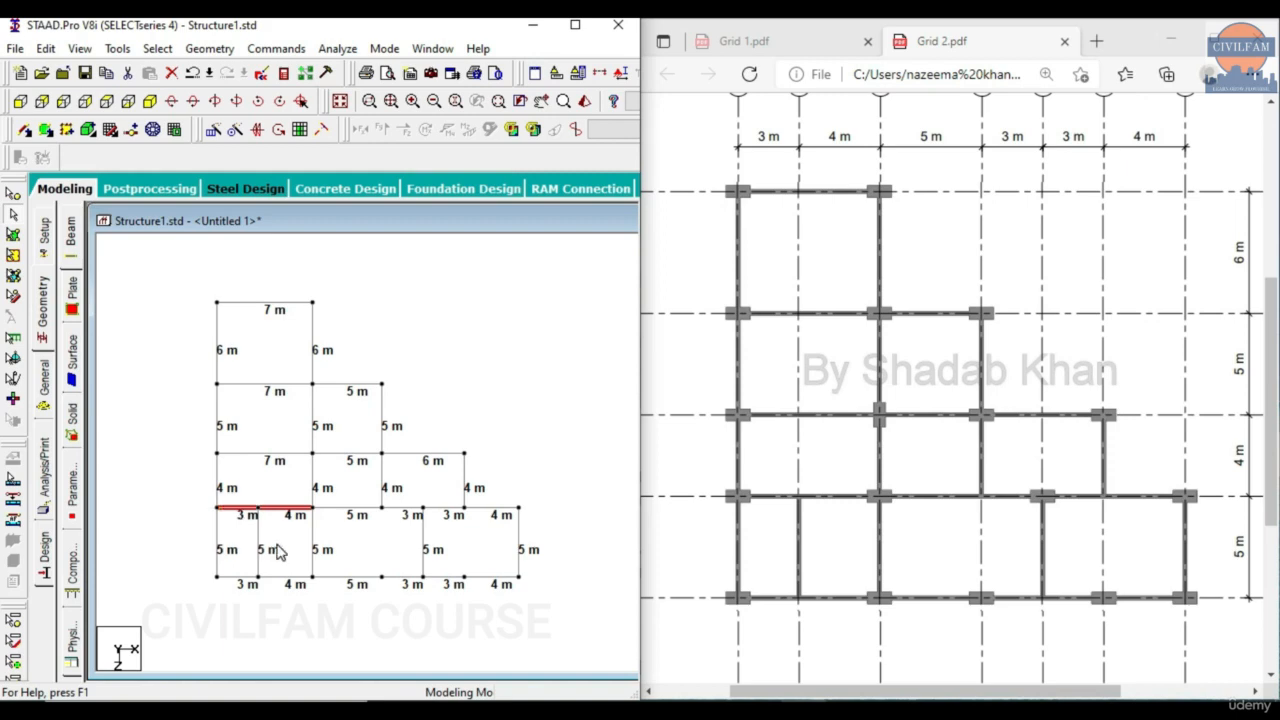
{"action": "left_click", "coordinate": [294, 531]}
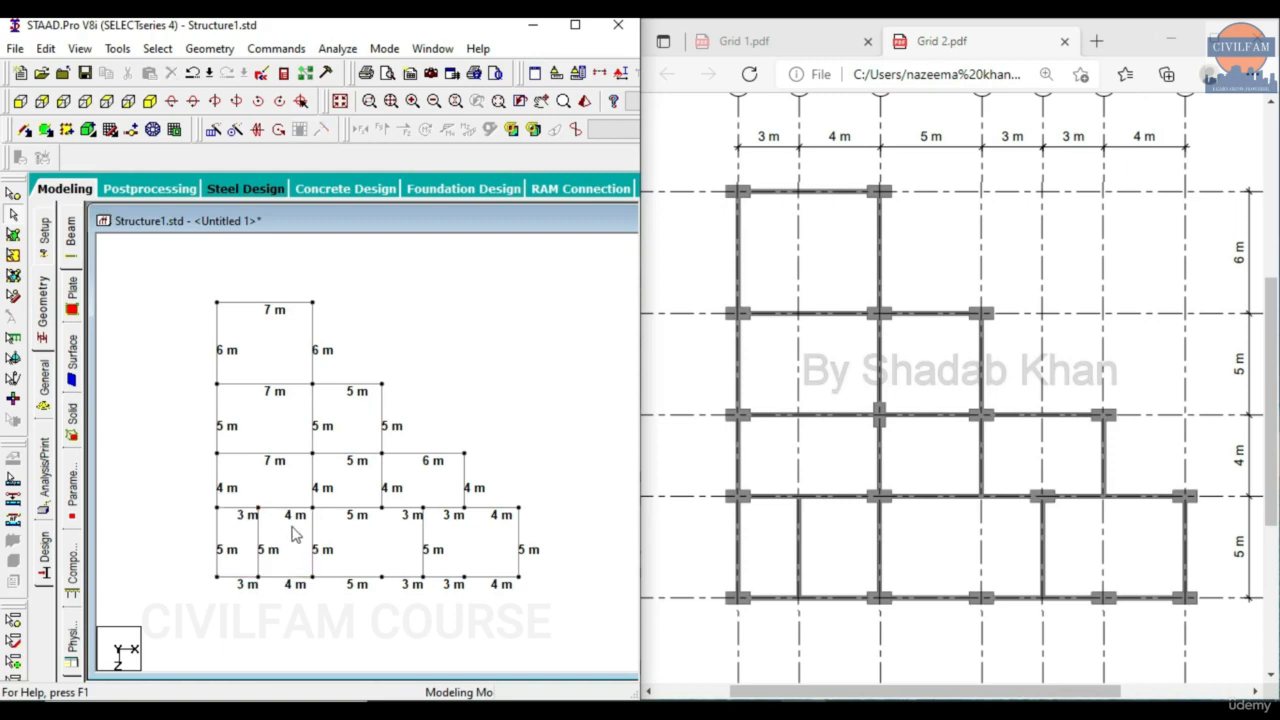
{"action": "left_click", "coordinate": [276, 509]}
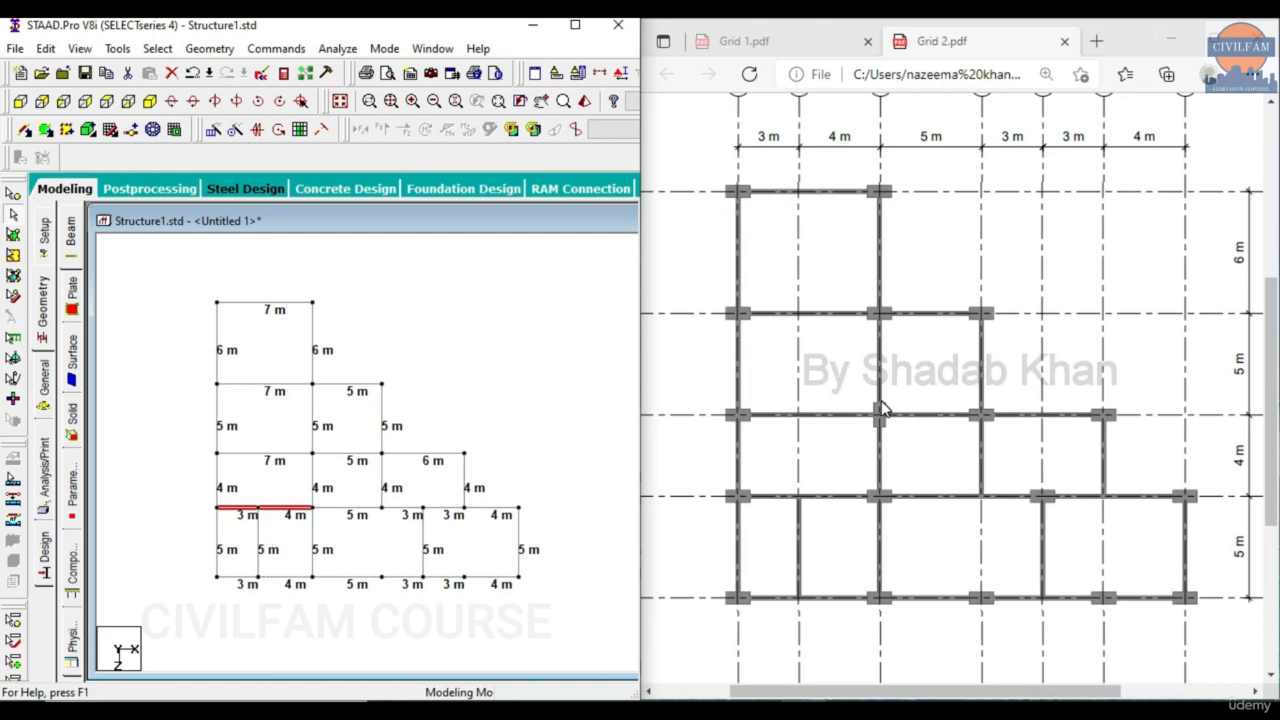
{"action": "scroll", "coordinate": [882, 410], "scroll_direction": "down", "scroll_amount": 3}
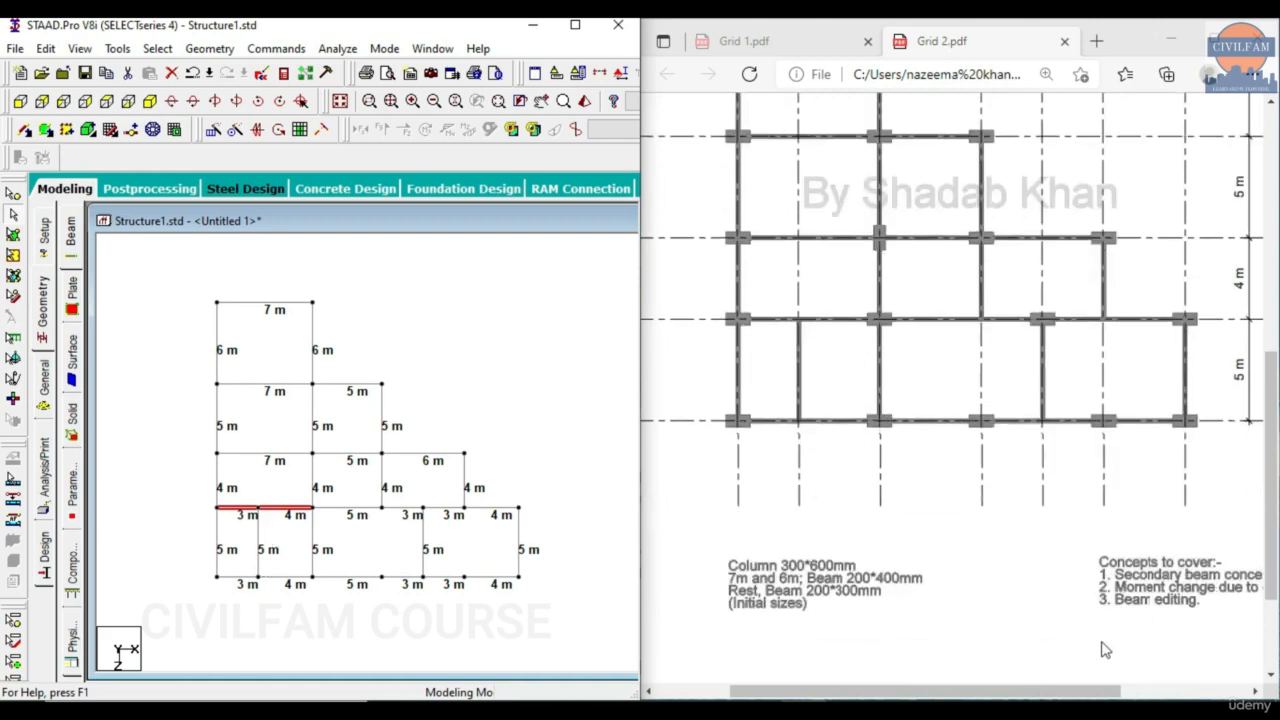
{"action": "left_click_drag", "start_coordinate": [1092, 692], "coordinate": [1045, 688]}
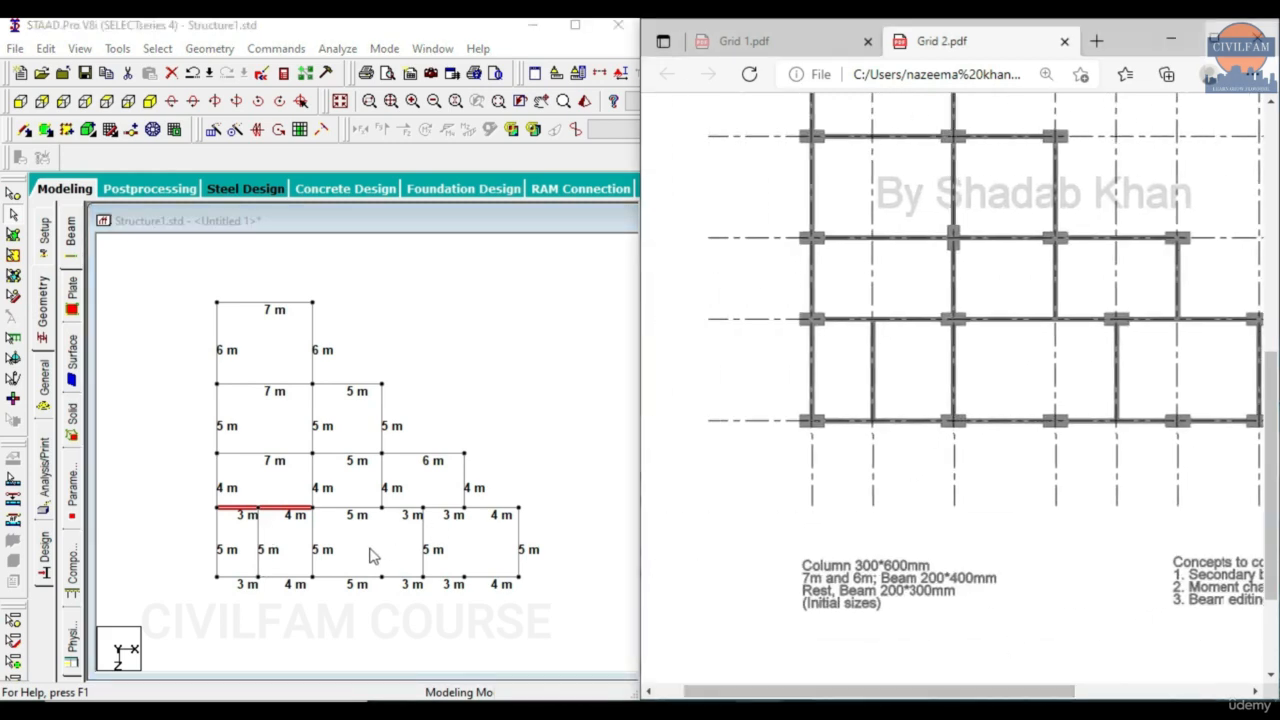
{"action": "left_click", "coordinate": [474, 515]}
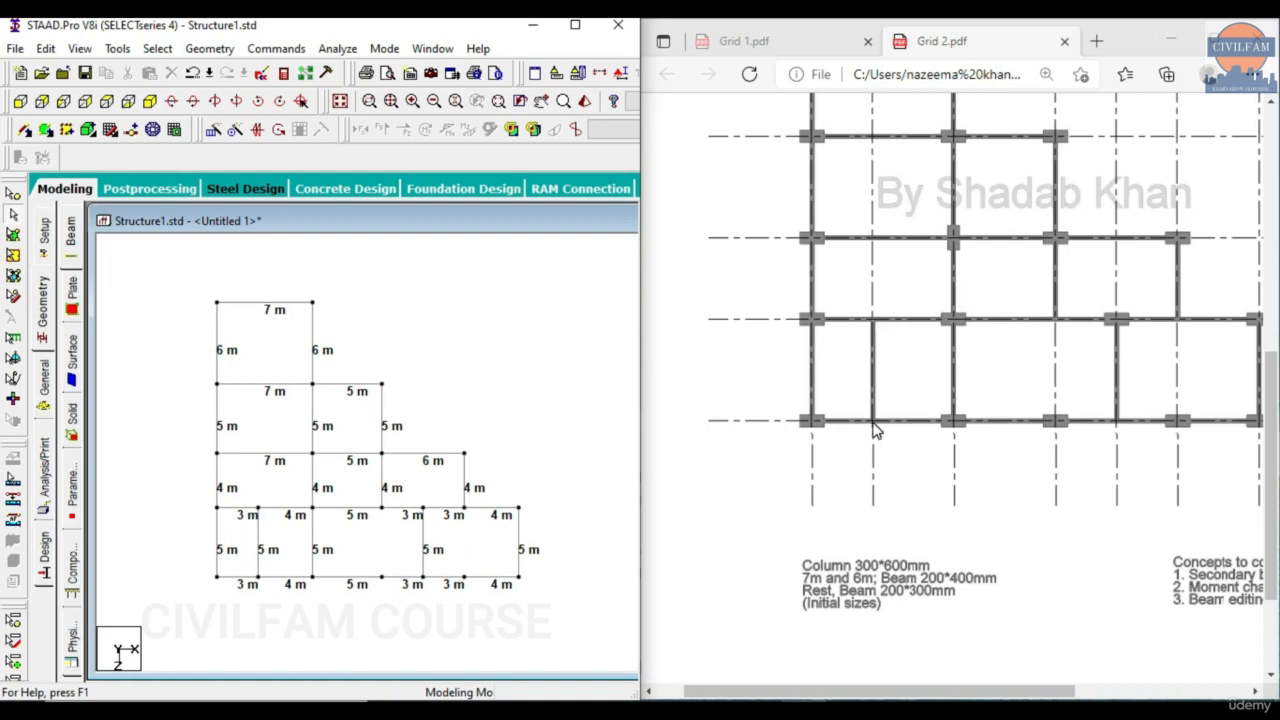
Merge the 3 m and 4 m beam segments between grid lines A and C at Z 15 m into one member.
{"action": "left_click", "coordinate": [282, 510]}
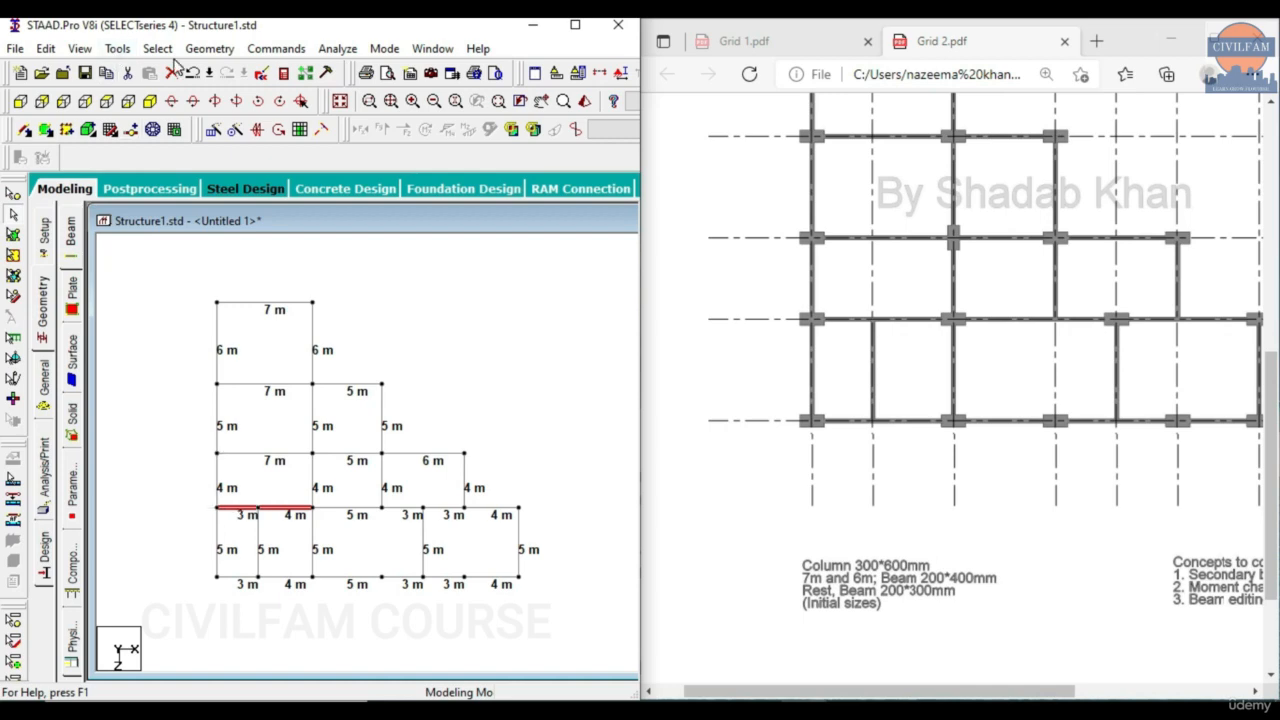
{"action": "left_click", "coordinate": [211, 49]}
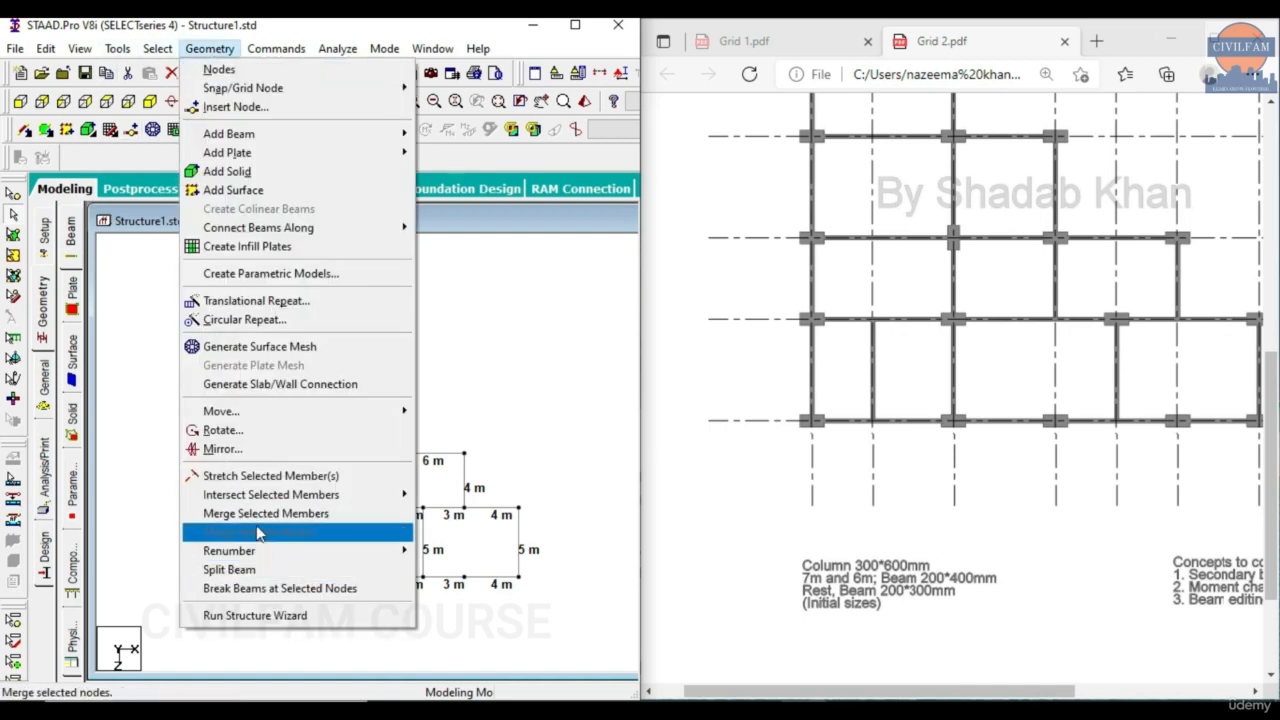
{"action": "left_click", "coordinate": [265, 513]}
{"action": "left_click", "coordinate": [391, 278]}
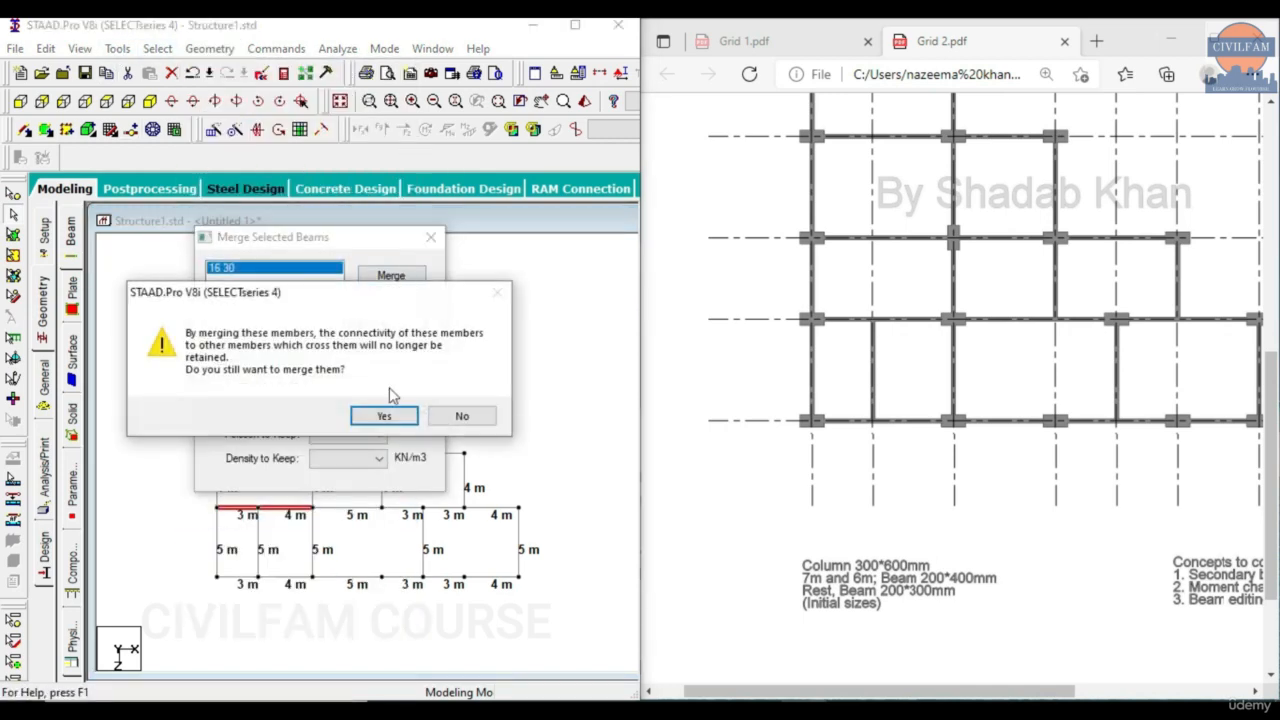
{"action": "left_click", "coordinate": [385, 413]}
{"action": "left_click", "coordinate": [390, 301]}
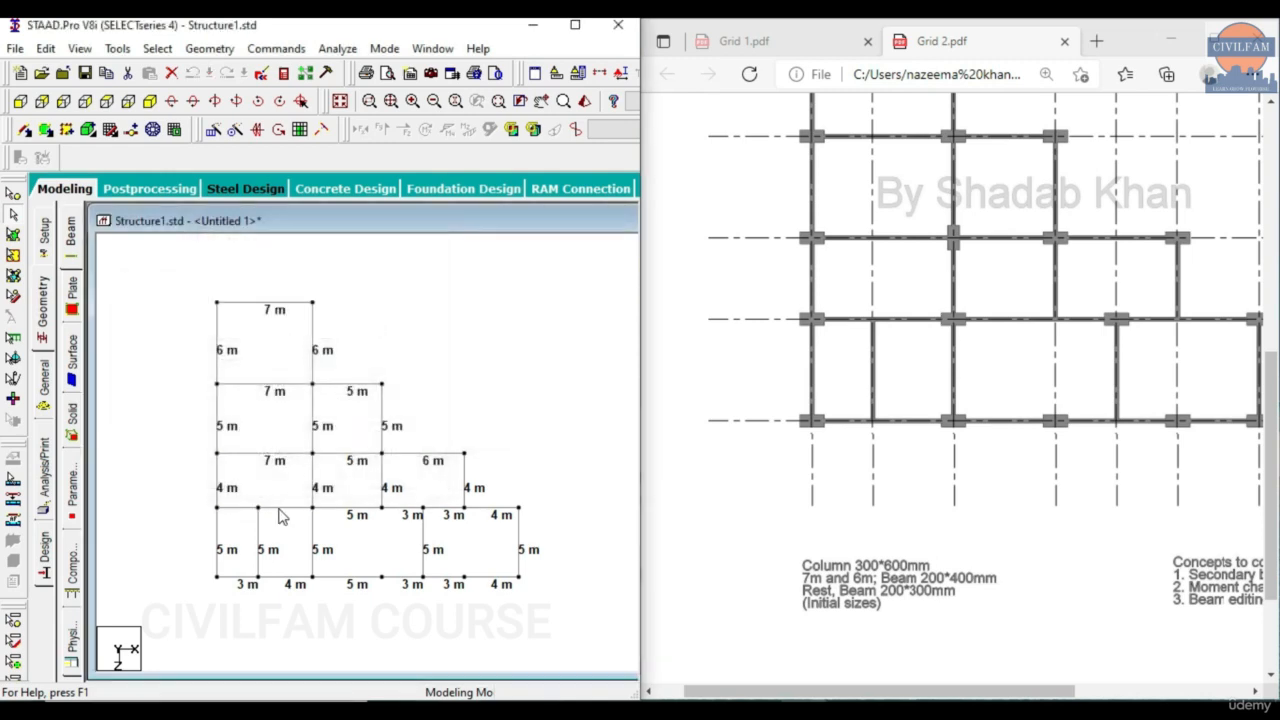
Examine the merged beam from grid line A to C at Z 15 m and the split 3 m and 4 m beams along the Z 20 m line.
{"action": "left_click", "coordinate": [279, 509]}
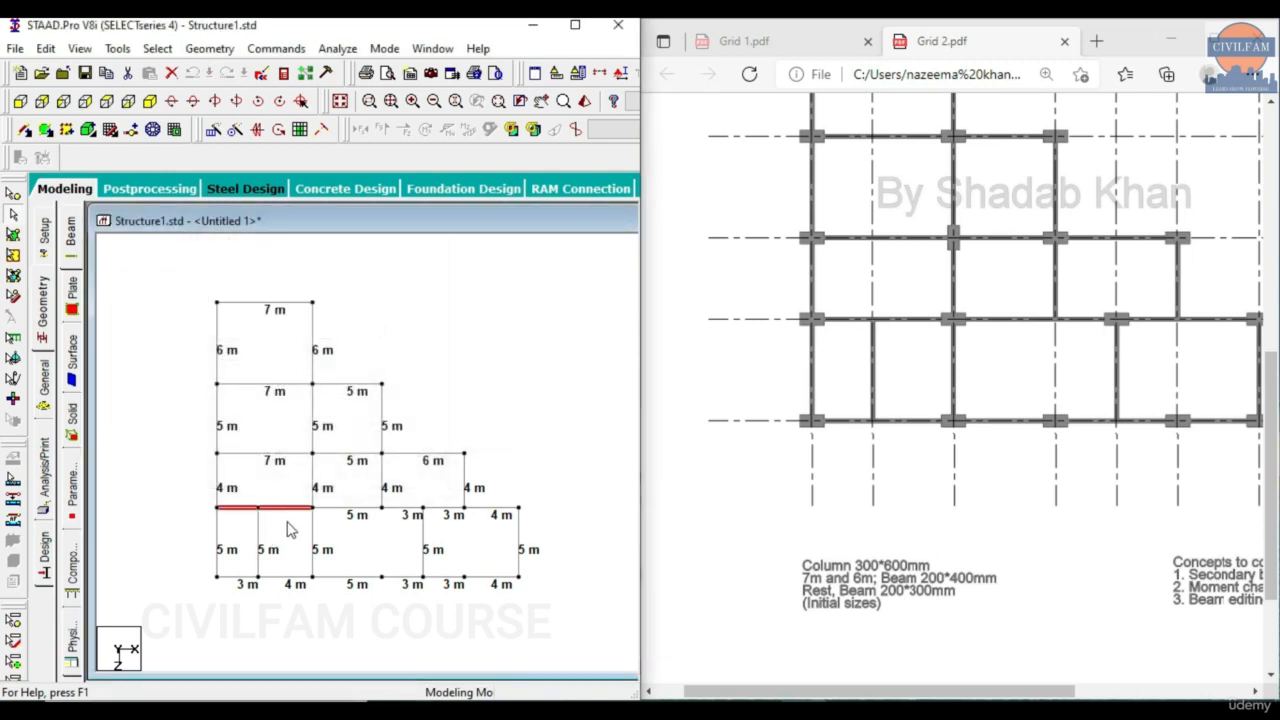
{"action": "left_click", "coordinate": [287, 522]}
{"action": "left_click", "coordinate": [275, 510]}
{"action": "left_click", "coordinate": [279, 538]}
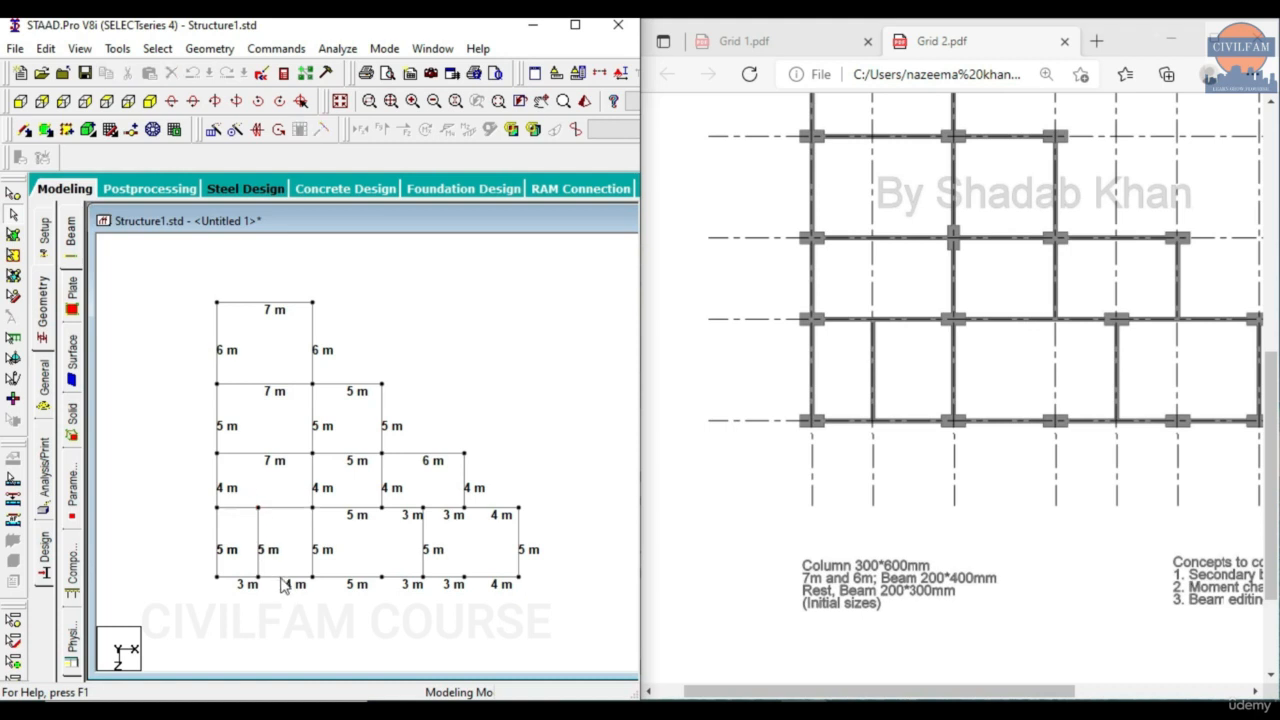
{"action": "left_click", "coordinate": [271, 577]}
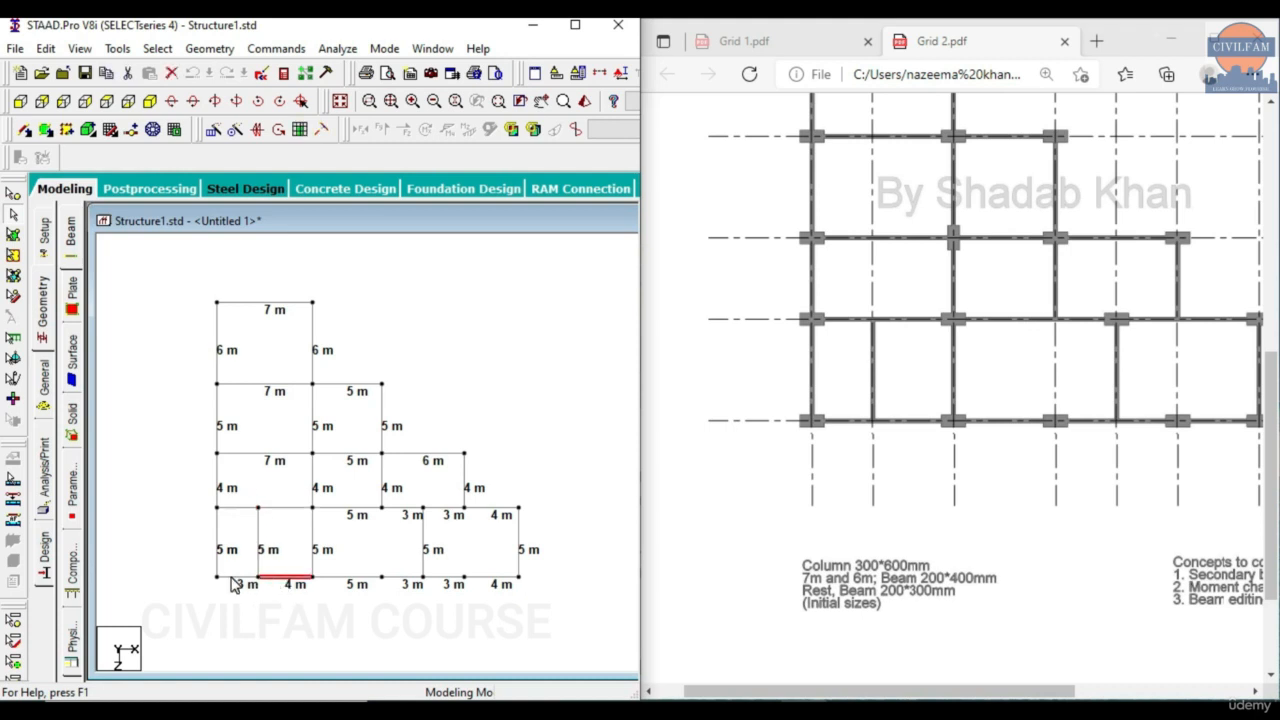
{"action": "left_click", "coordinate": [296, 572]}
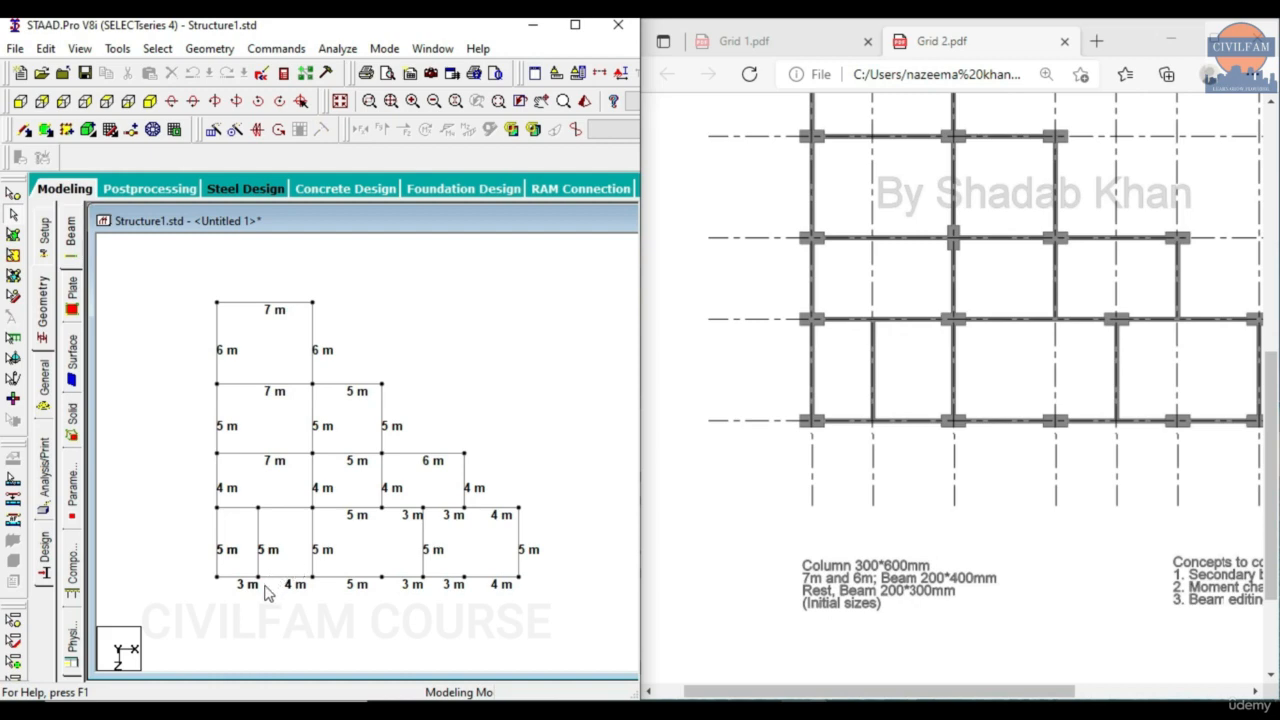
{"action": "scroll", "coordinate": [250, 605], "scroll_direction": "up", "scroll_amount": 2}
{"action": "scroll", "coordinate": [208, 635], "scroll_direction": "down", "scroll_amount": 1}
{"action": "scroll", "coordinate": [212, 650], "scroll_direction": "up", "scroll_amount": 1}
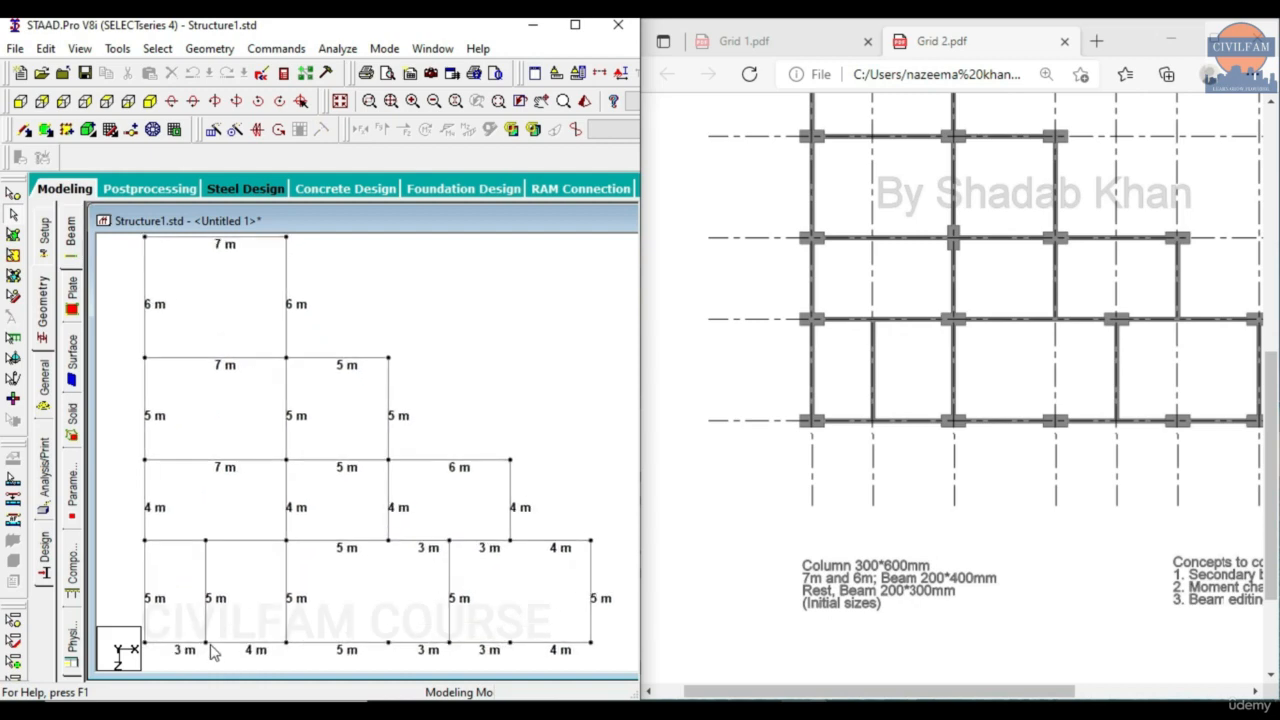
{"action": "left_click", "coordinate": [542, 103]}
{"action": "left_click_drag", "start_coordinate": [193, 428], "coordinate": [286, 362]}
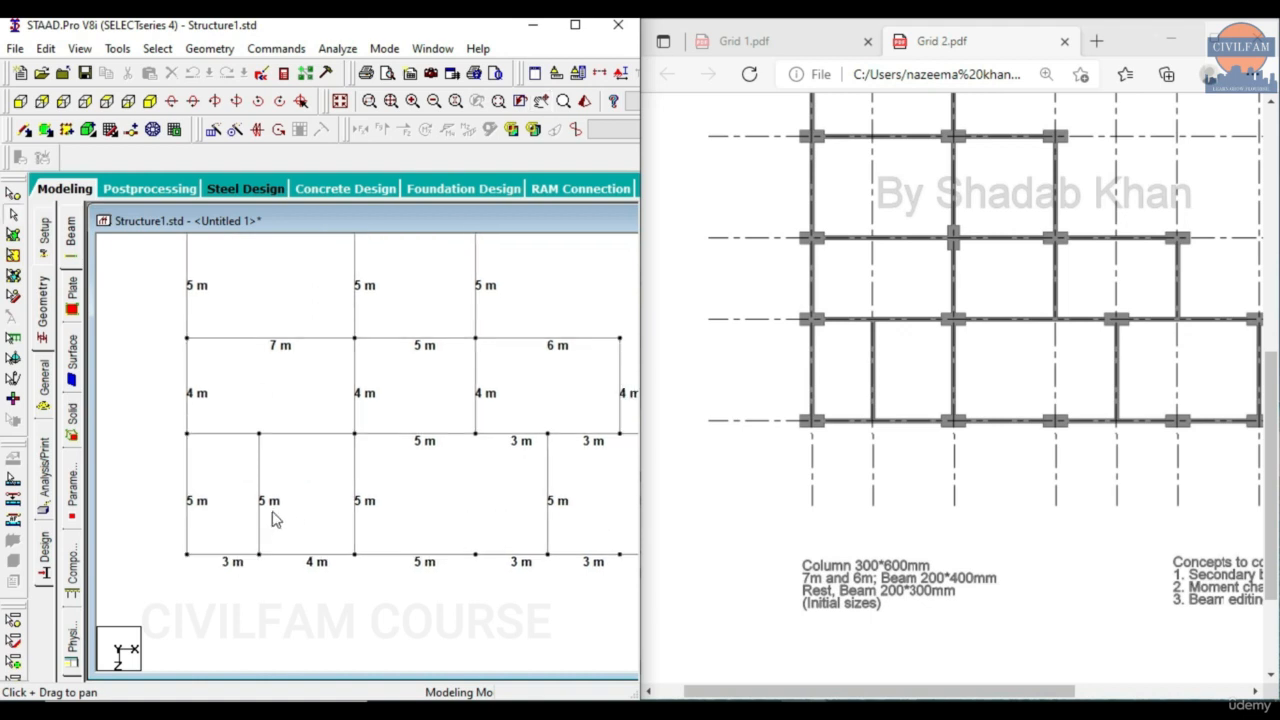
{"action": "left_click", "coordinate": [253, 561]}
{"action": "left_click", "coordinate": [277, 557]}
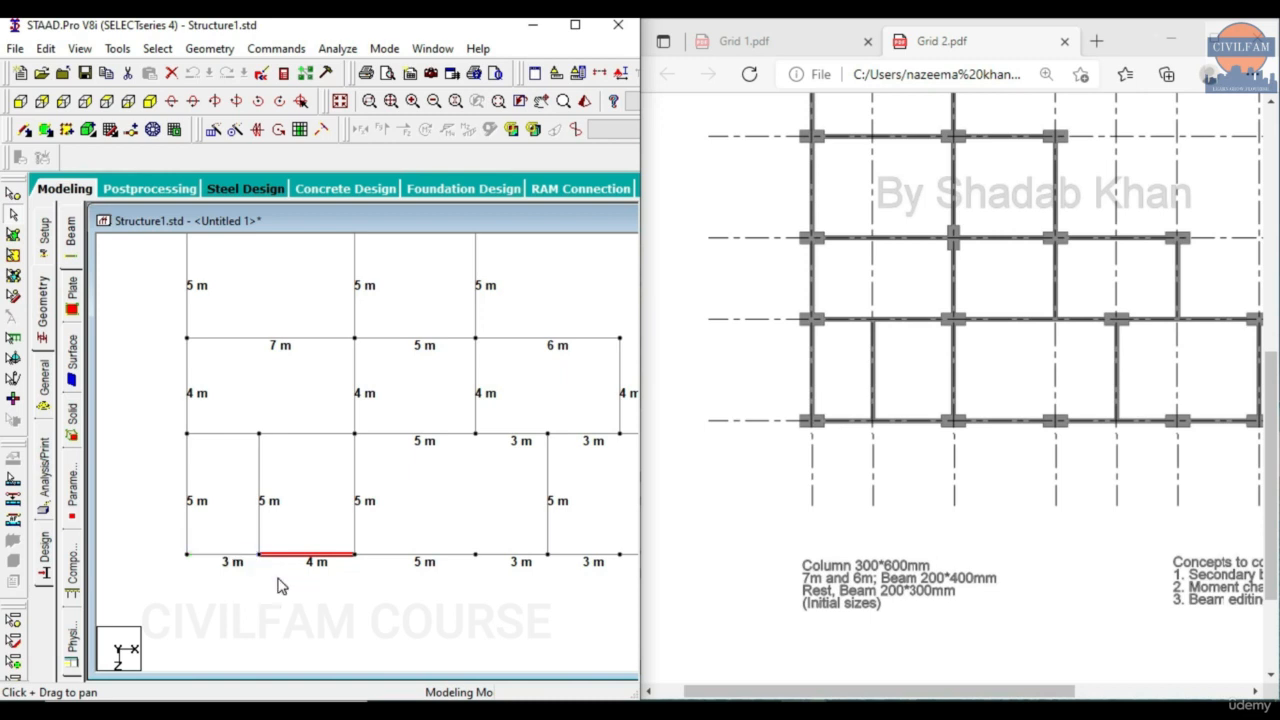
{"action": "left_click", "coordinate": [277, 585]}
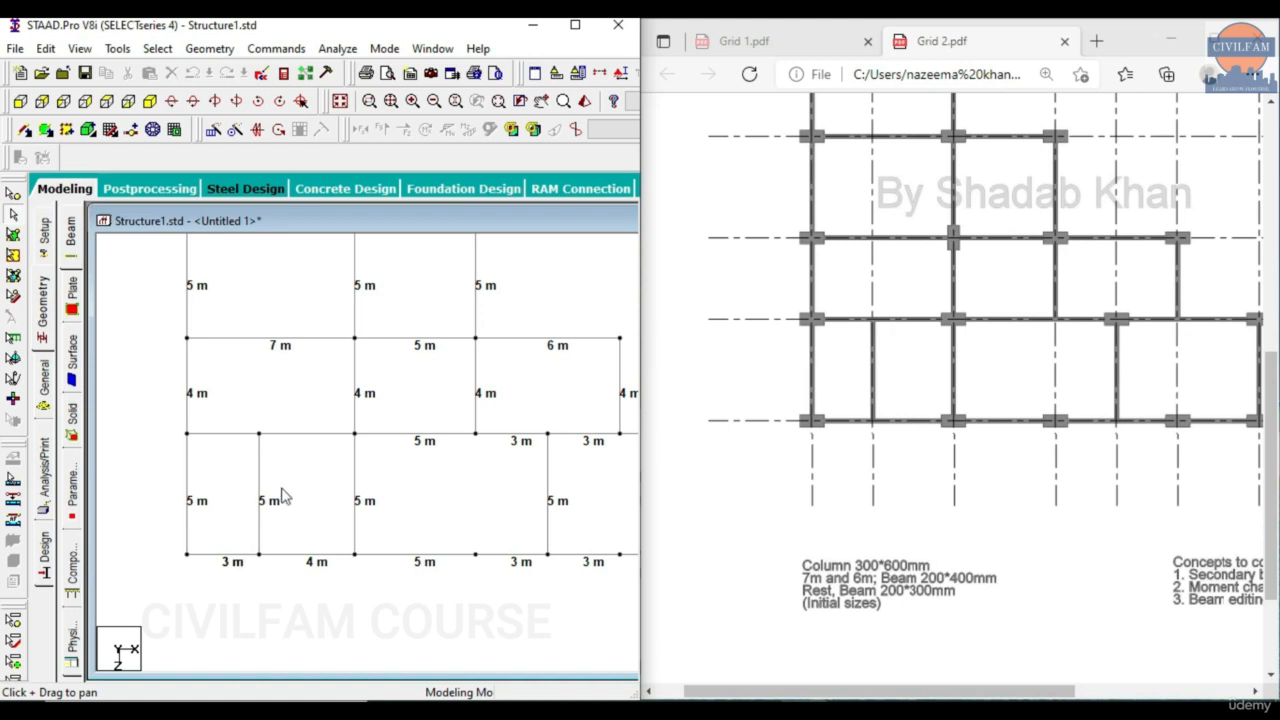
Delete all beams in the plan view and the nodes left behind.
{"action": "scroll", "coordinate": [300, 500], "scroll_direction": "down", "scroll_amount": 1}
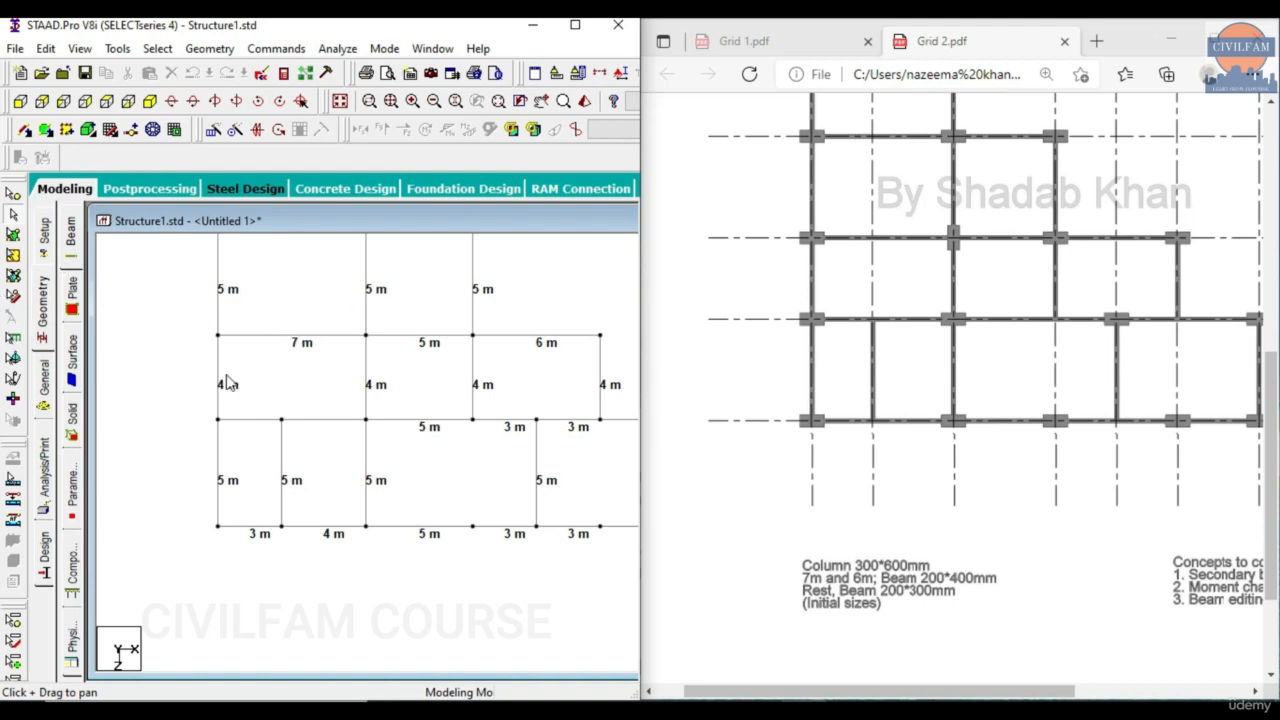
{"action": "scroll", "coordinate": [210, 440], "scroll_direction": "down", "scroll_amount": 3}
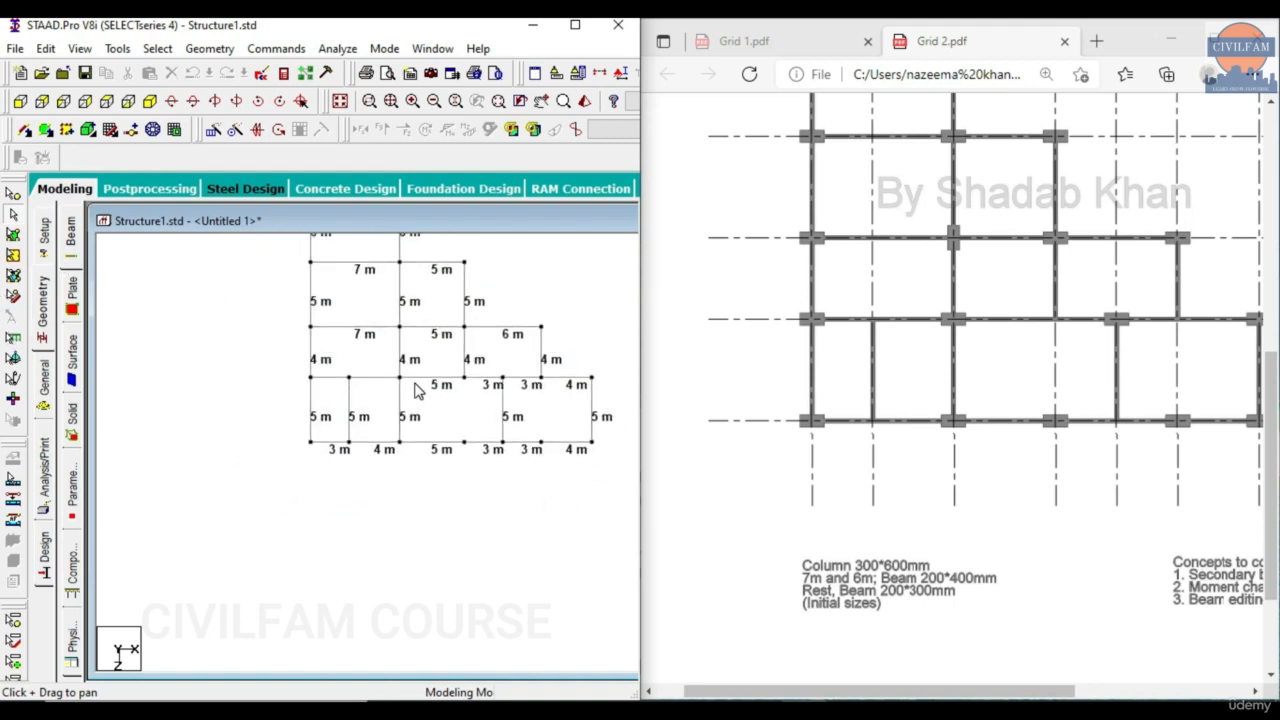
{"action": "scroll", "coordinate": [323, 494], "scroll_direction": "down", "scroll_amount": 3}
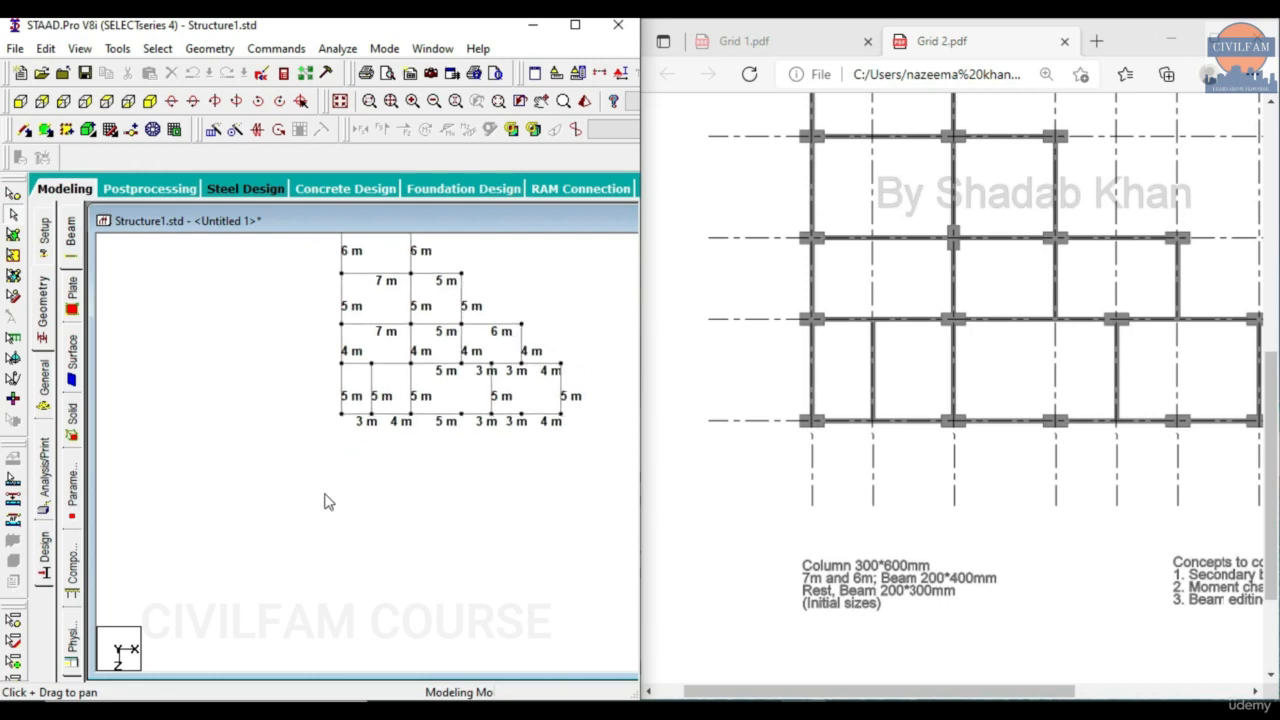
{"action": "scroll", "coordinate": [508, 262], "scroll_direction": "up", "scroll_amount": 2}
{"action": "scroll", "coordinate": [508, 268], "scroll_direction": "up", "scroll_amount": 1}
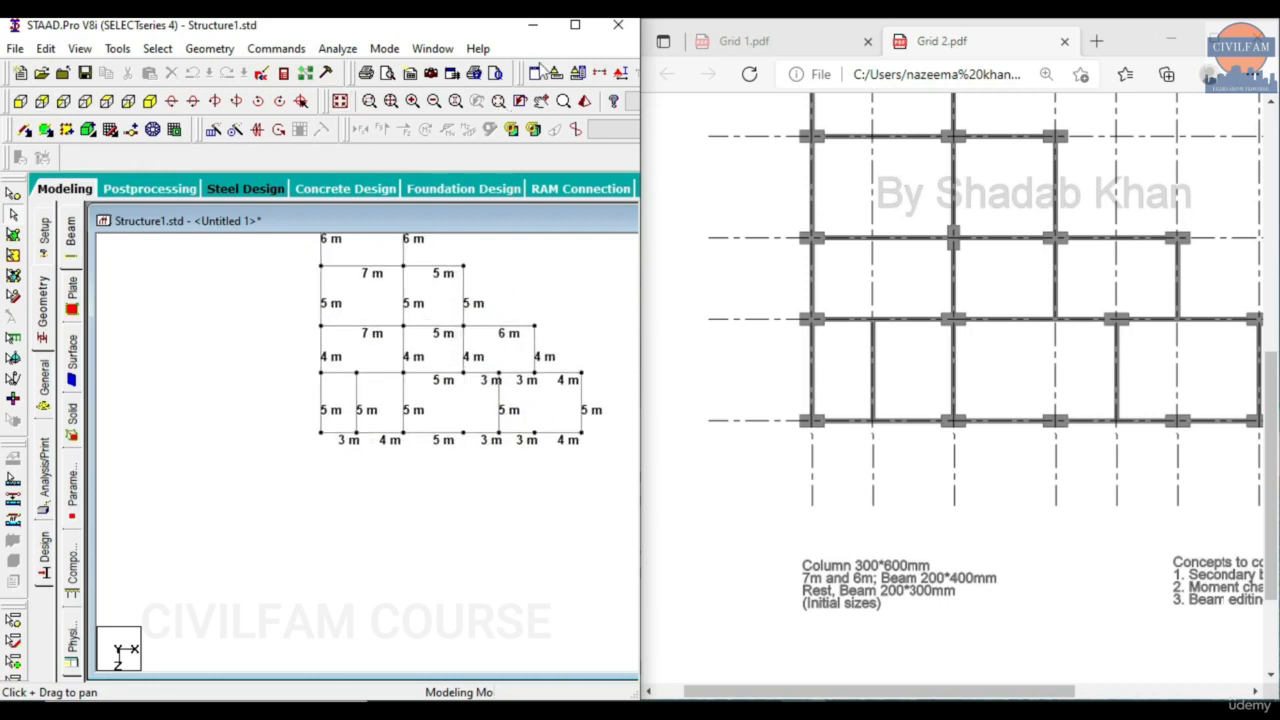
{"action": "key", "text": "ctrl+a"}
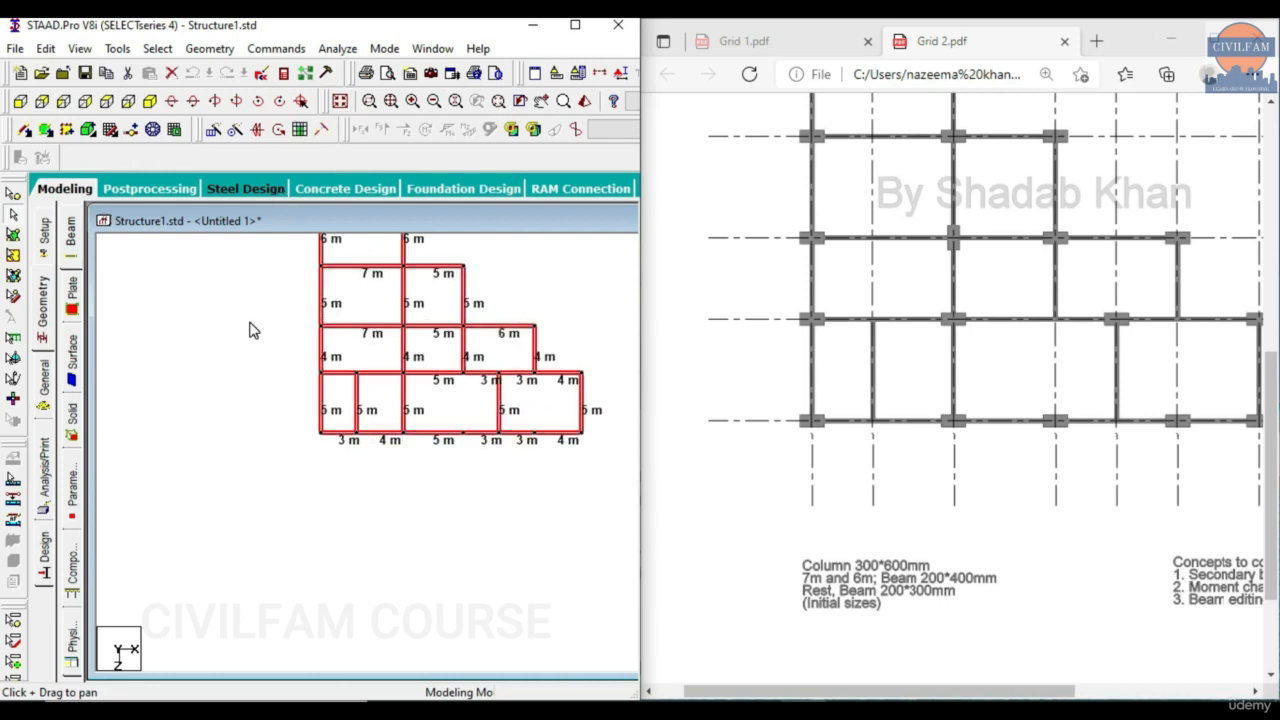
{"action": "key", "text": "Delete"}
{"action": "key", "text": "Return"}
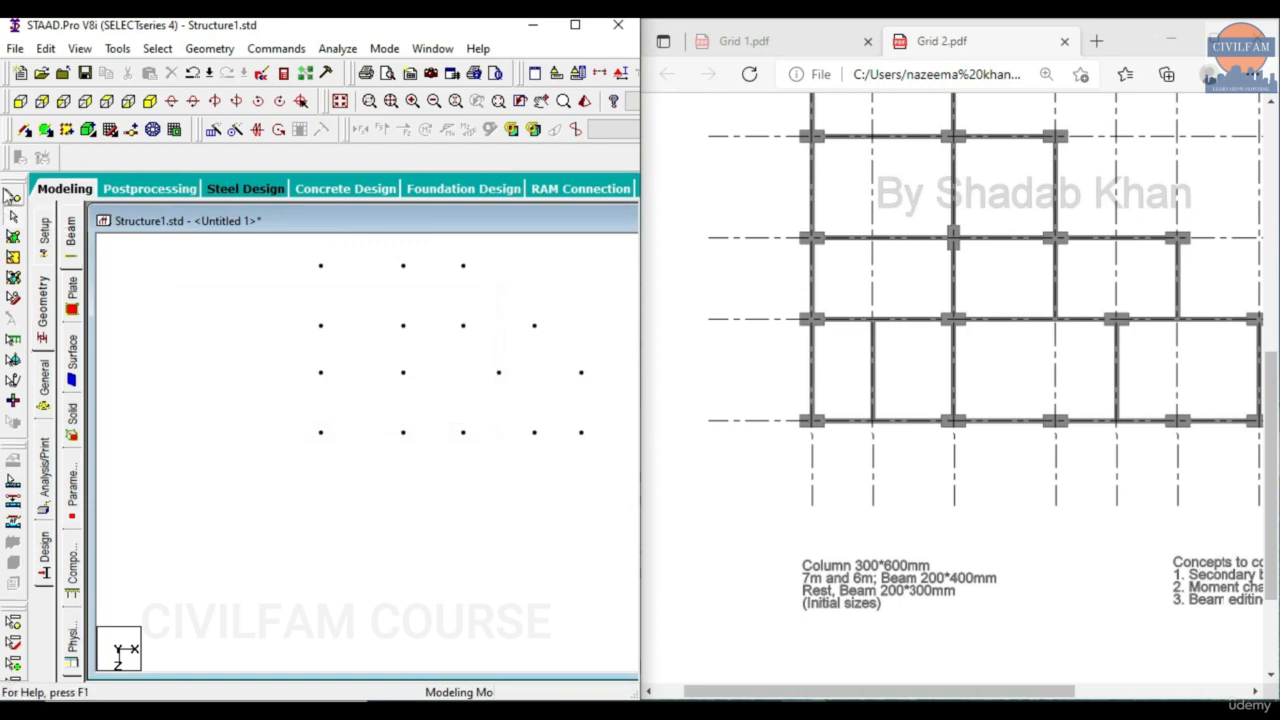
{"action": "left_click", "coordinate": [12, 196]}
{"action": "key", "text": "ctrl+a"}
{"action": "key", "text": "Delete"}
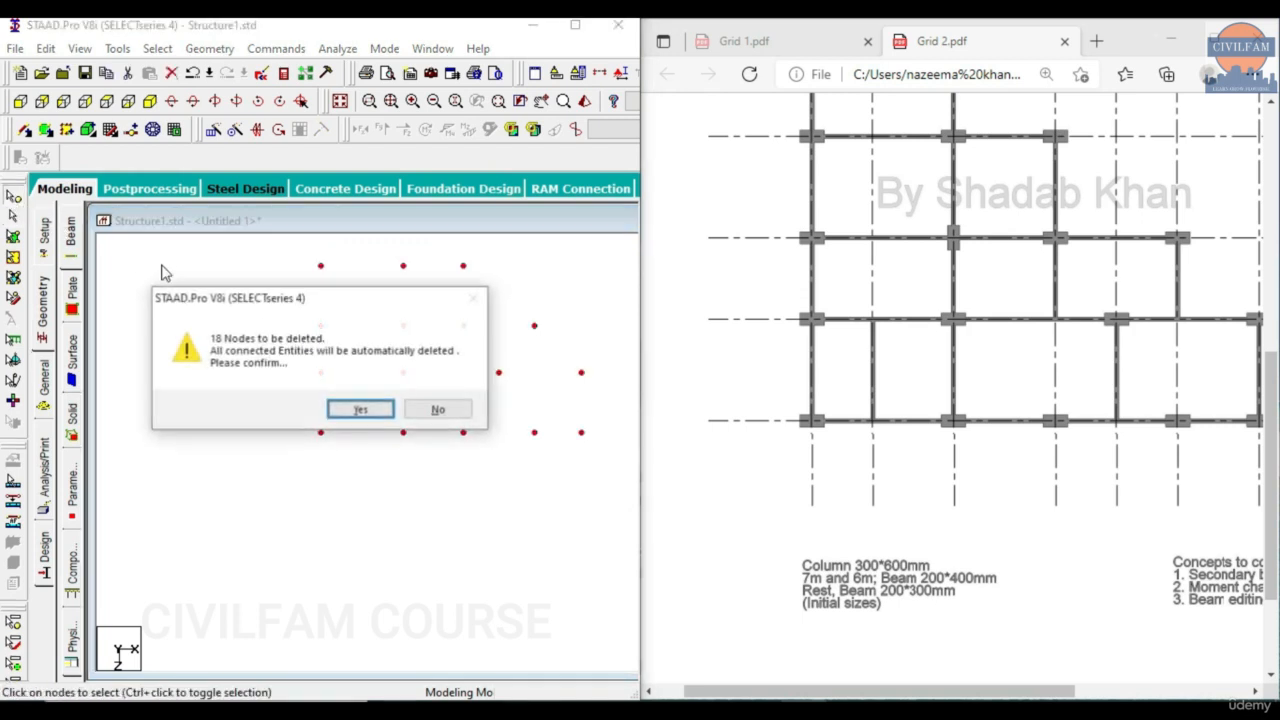
{"action": "key", "text": "Return"}
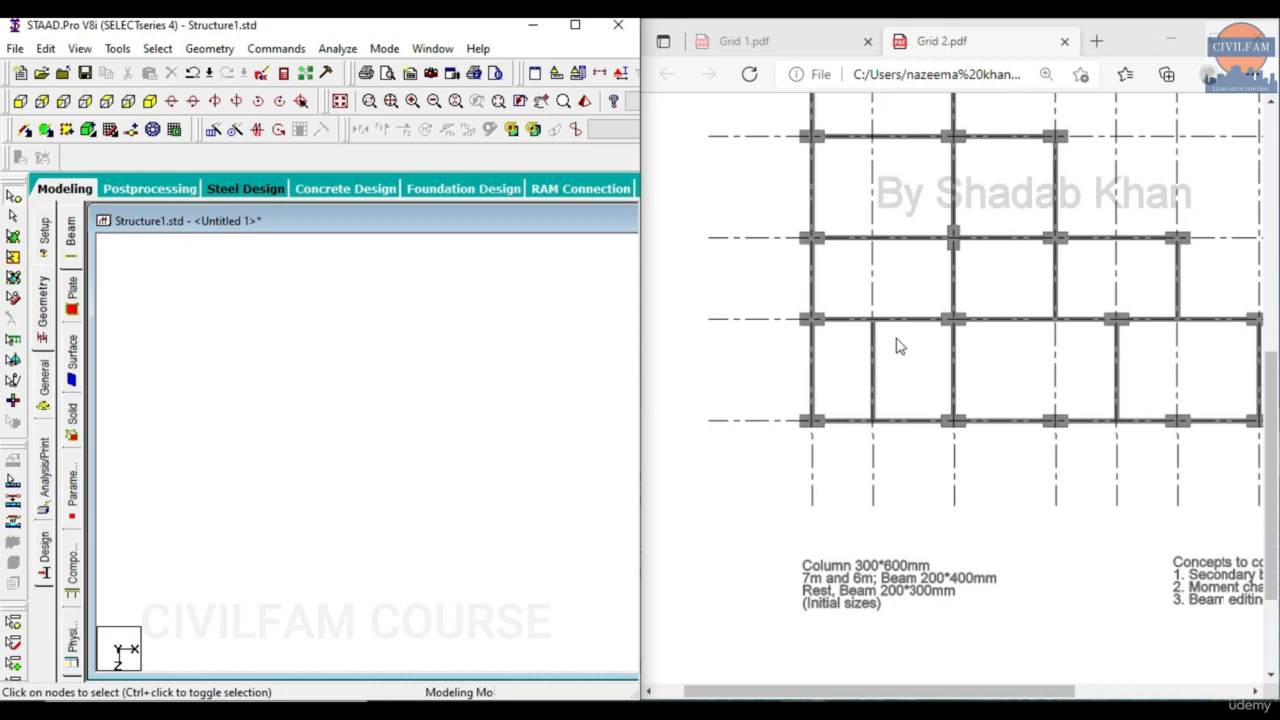
Bring the dimensioned plan in Grid 2.pdf into view and run the Structure Wizard with Frame Models as the model type.
{"action": "scroll", "coordinate": [934, 323], "scroll_direction": "up", "scroll_amount": 4}
{"action": "scroll", "coordinate": [928, 535], "scroll_direction": "down", "scroll_amount": 1}
{"action": "left_click_drag", "start_coordinate": [929, 694], "coordinate": [1003, 694]}
{"action": "scroll", "coordinate": [975, 561], "scroll_direction": "down", "scroll_amount": 1}
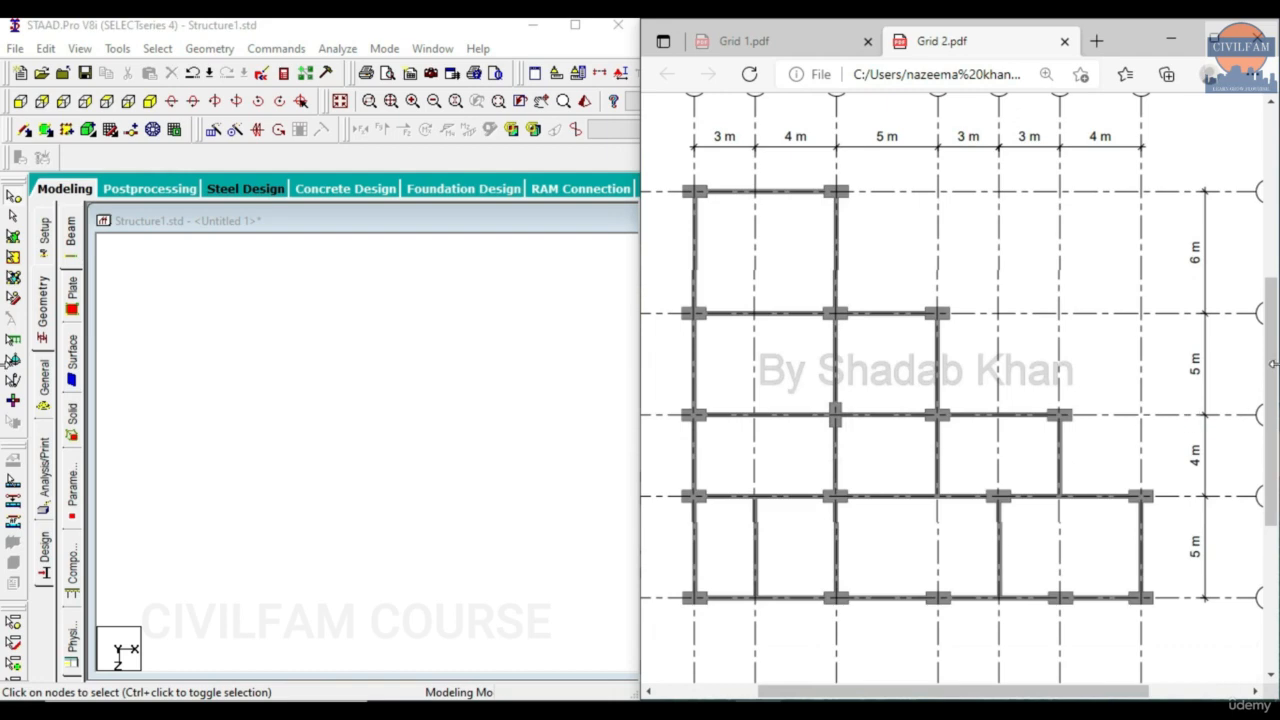
{"action": "left_click_drag", "start_coordinate": [1270, 369], "coordinate": [1270, 362]}
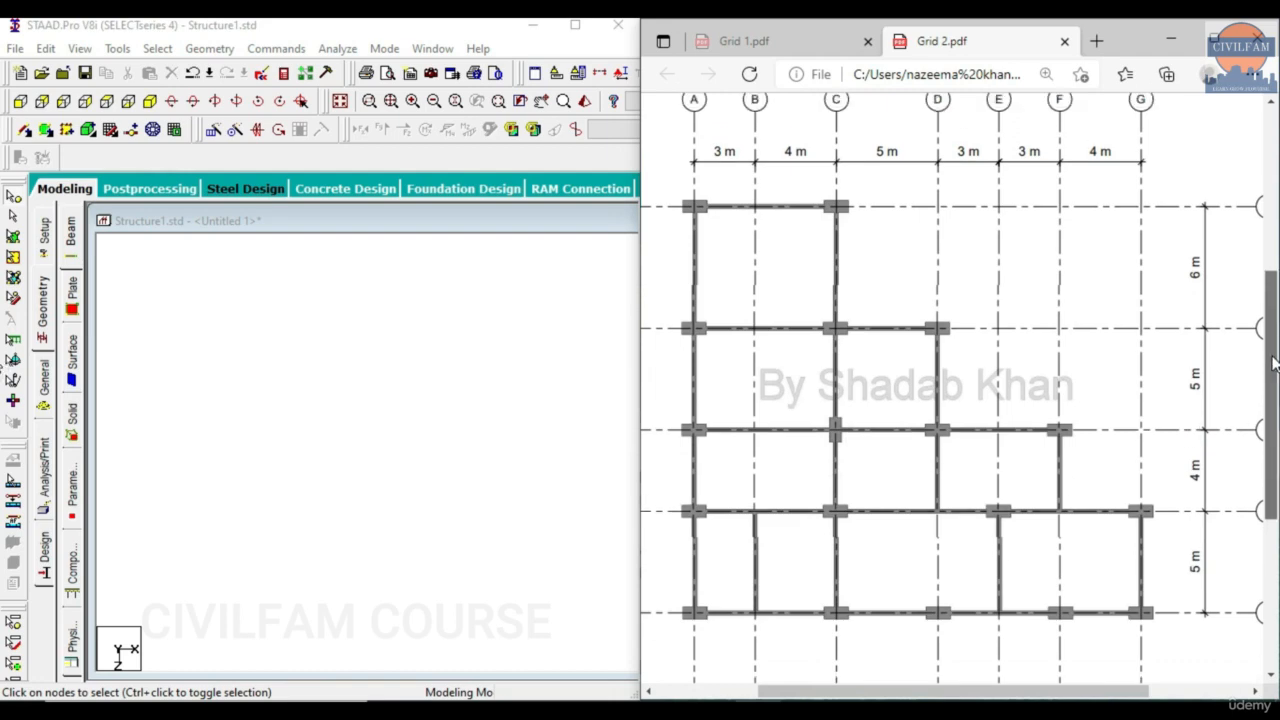
{"action": "left_click", "coordinate": [492, 421]}
{"action": "left_click", "coordinate": [209, 48]}
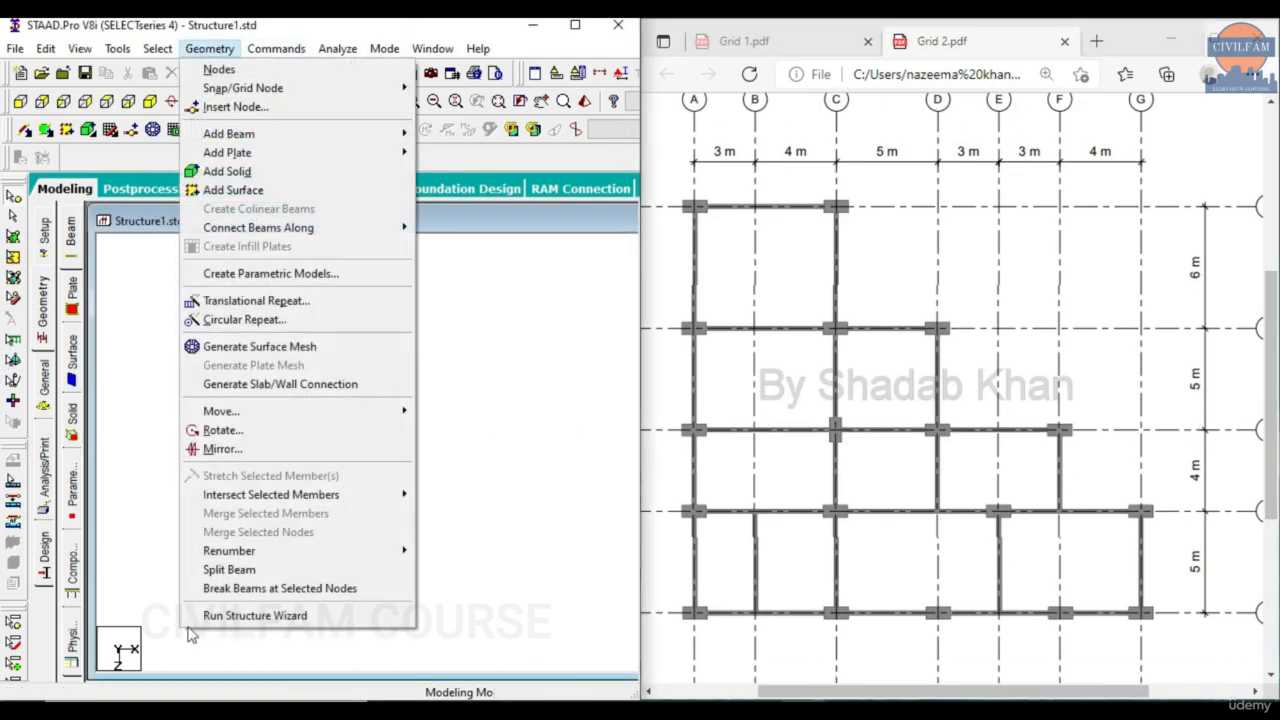
{"action": "left_click", "coordinate": [255, 616]}
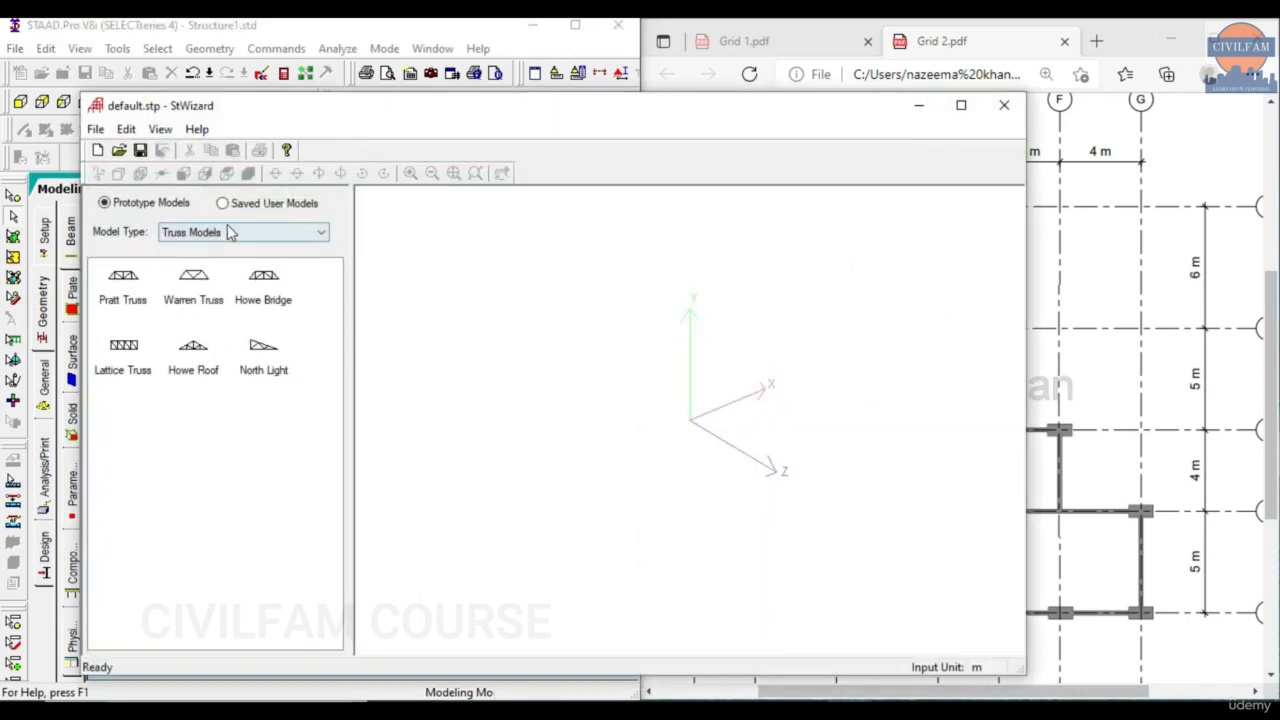
{"action": "left_click", "coordinate": [235, 232]}
{"action": "left_click", "coordinate": [200, 261]}
Dismiss the Bay Frame parameters and arrange the wizard window and the PDF so the full dimensioned plan stays visible beside it.
{"action": "left_click_drag", "start_coordinate": [112, 285], "coordinate": [590, 393]}
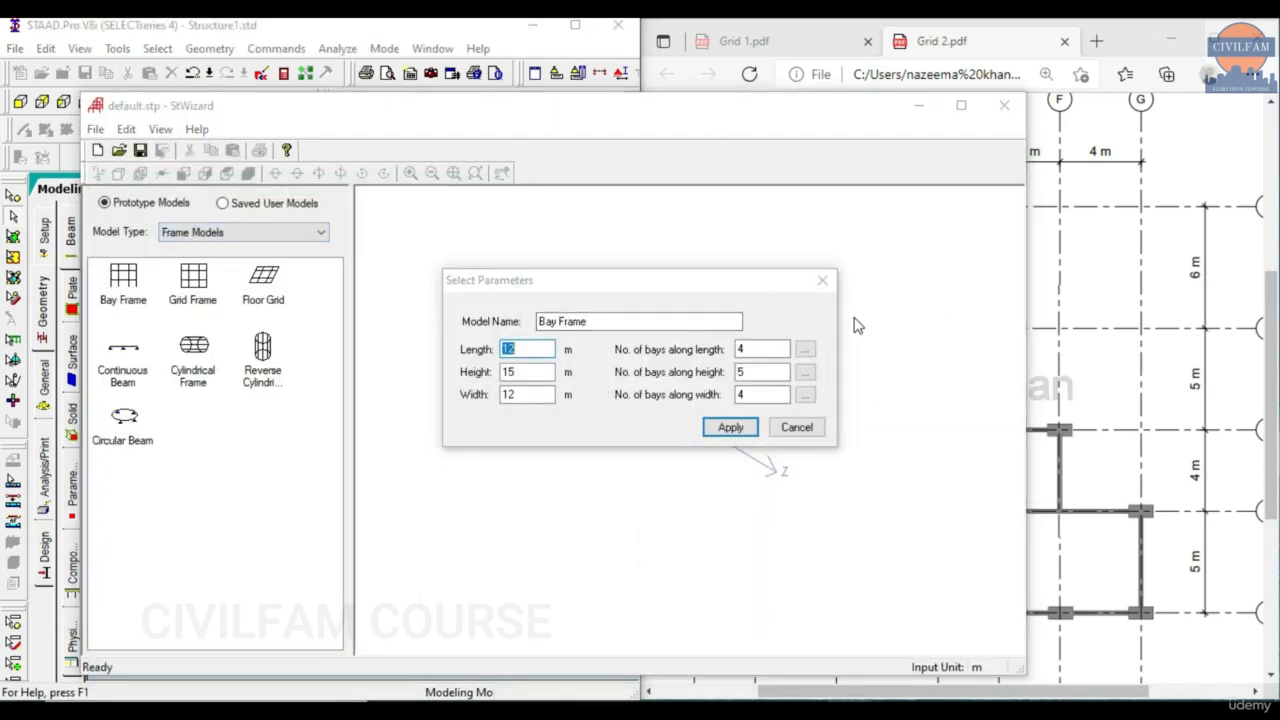
{"action": "left_click", "coordinate": [818, 281]}
{"action": "mouse_move", "coordinate": [831, 119]}
{"action": "left_mouse_down"}
{"action": "mouse_move", "coordinate": [754, 132]}
{"action": "mouse_move", "coordinate": [541, 97]}
{"action": "left_mouse_up"}
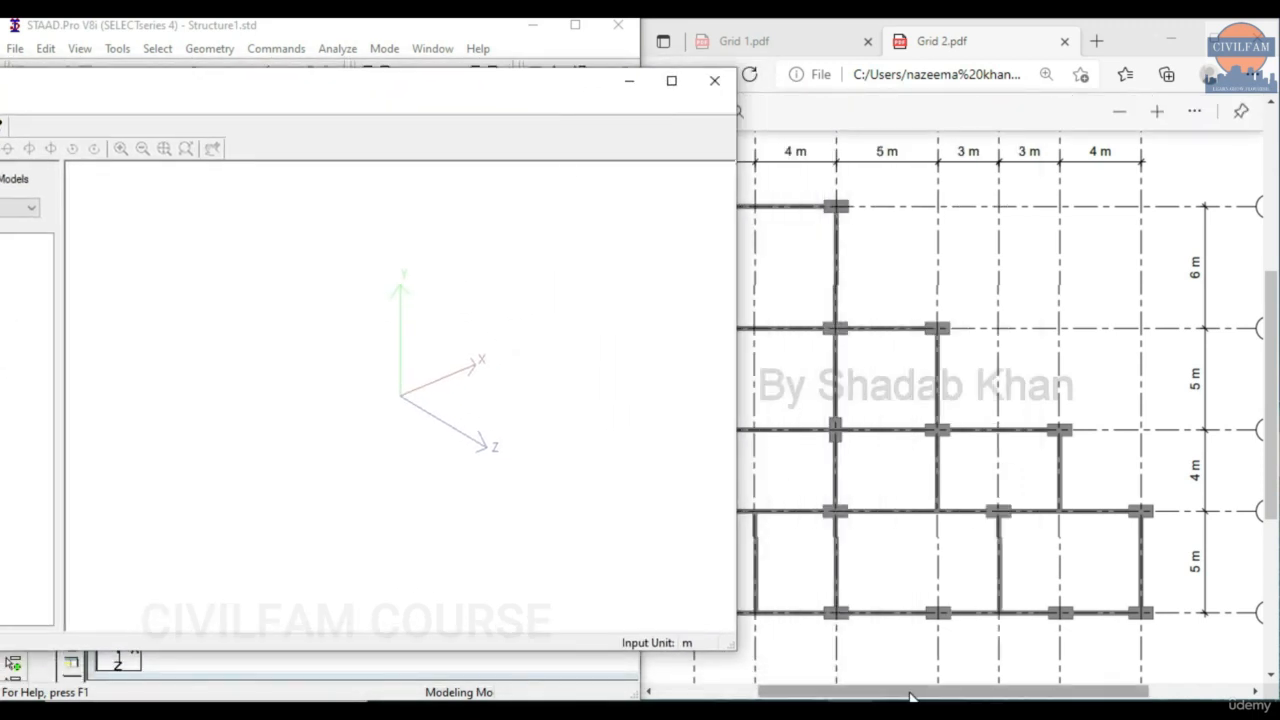
{"action": "mouse_move", "coordinate": [903, 692]}
{"action": "left_mouse_down"}
{"action": "mouse_move", "coordinate": [843, 690]}
{"action": "mouse_move", "coordinate": [863, 695]}
{"action": "left_mouse_up"}
{"action": "left_click", "coordinate": [80, 72]}
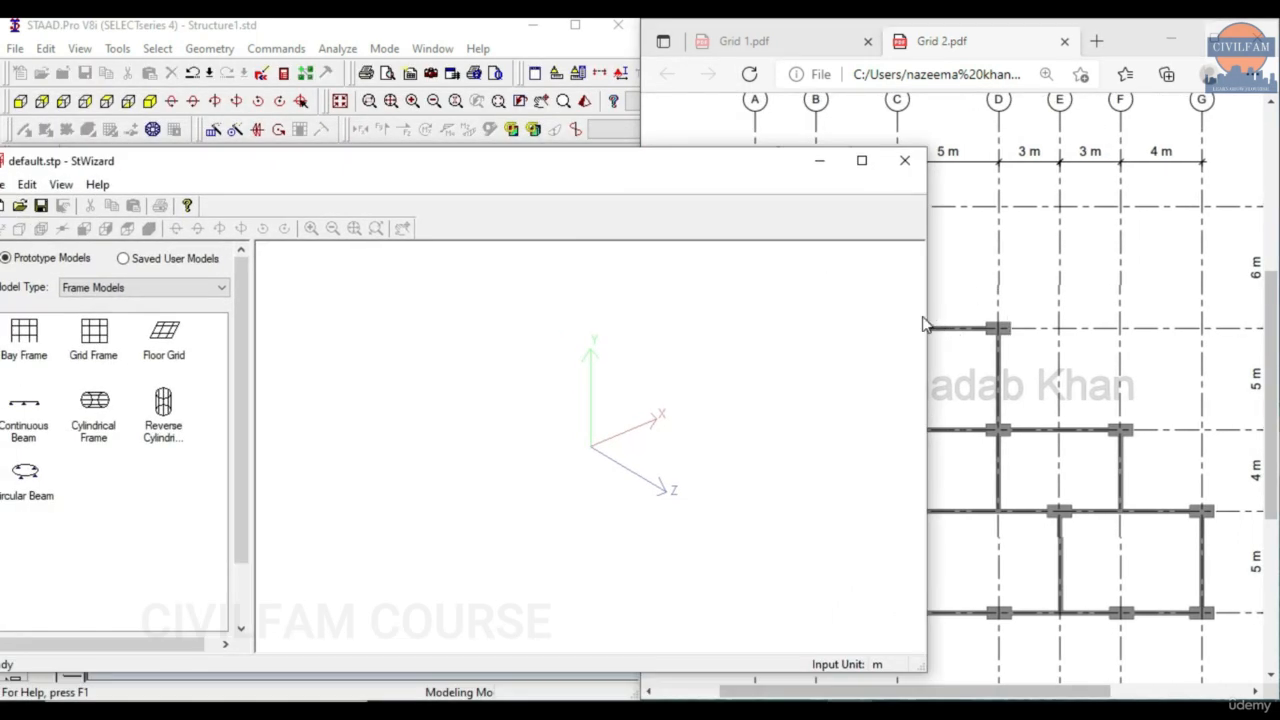
{"action": "left_click_drag", "start_coordinate": [927, 318], "coordinate": [723, 298]}
{"action": "left_click_drag", "start_coordinate": [252, 486], "coordinate": [186, 486]}
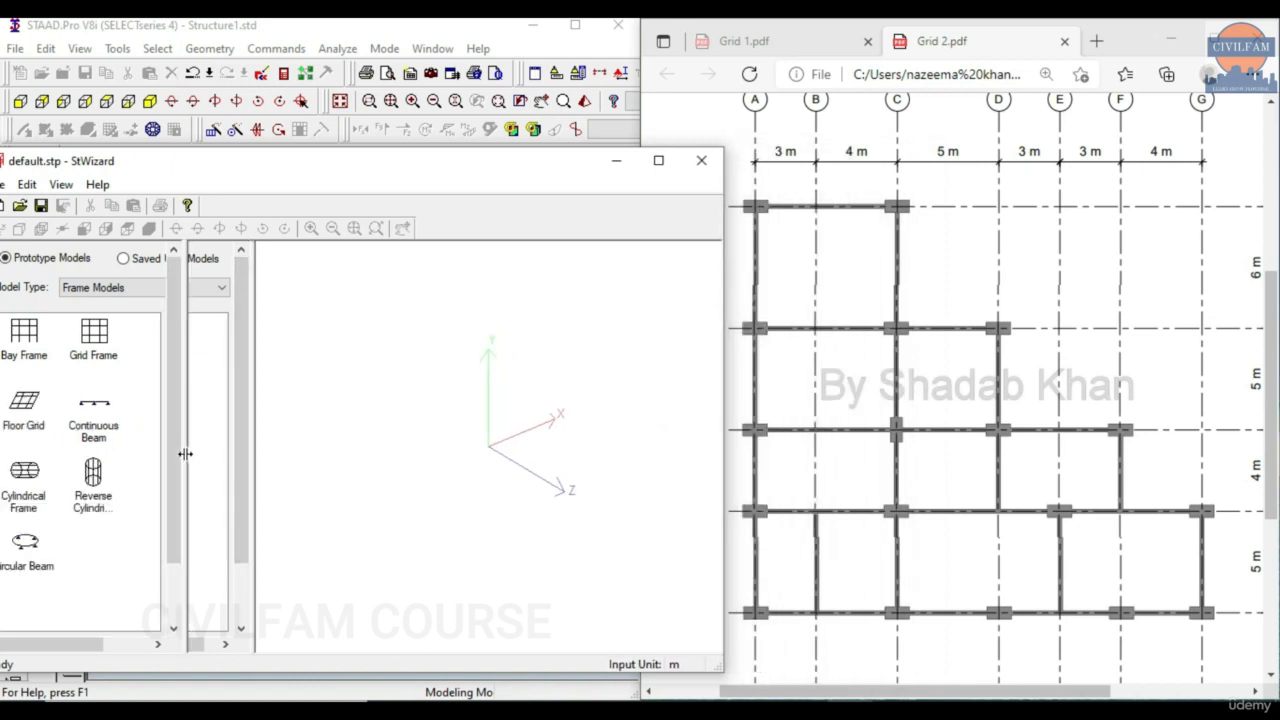
Start a Bay Frame model with a length of 22 m and a width of 20 m.
{"action": "left_click", "coordinate": [22, 352]}
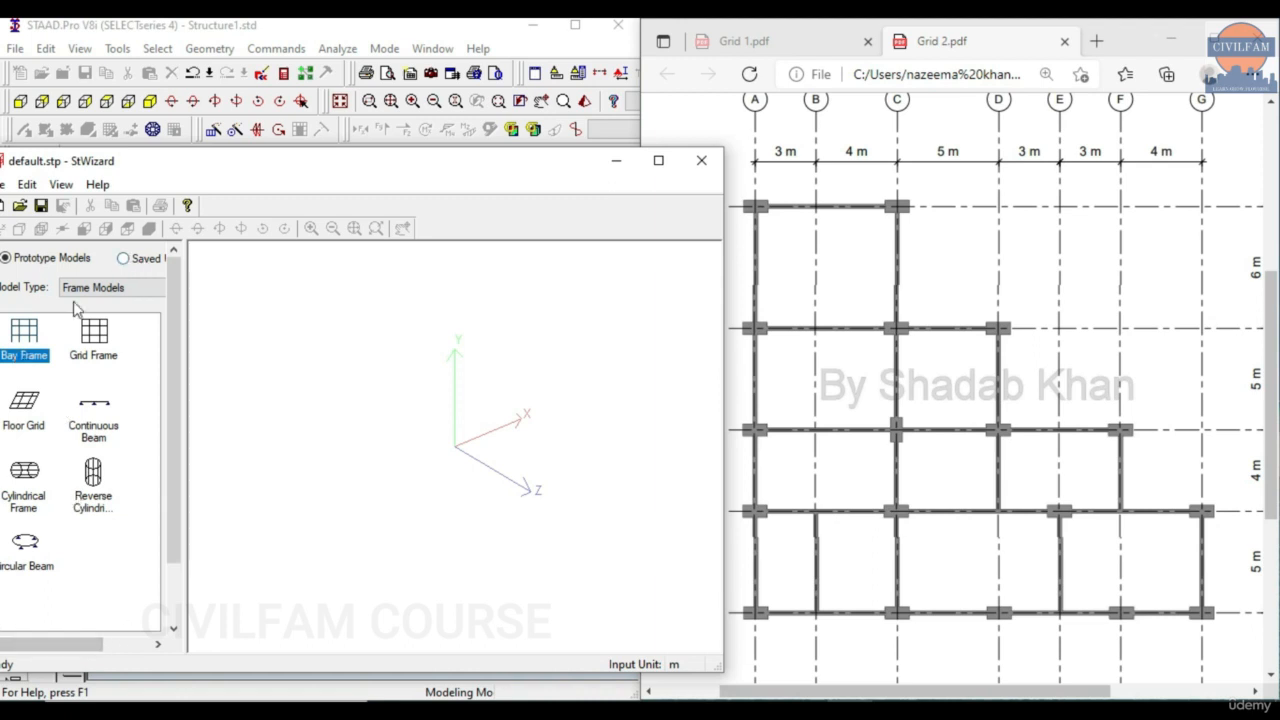
{"action": "left_click_drag", "start_coordinate": [8, 365], "coordinate": [397, 383]}
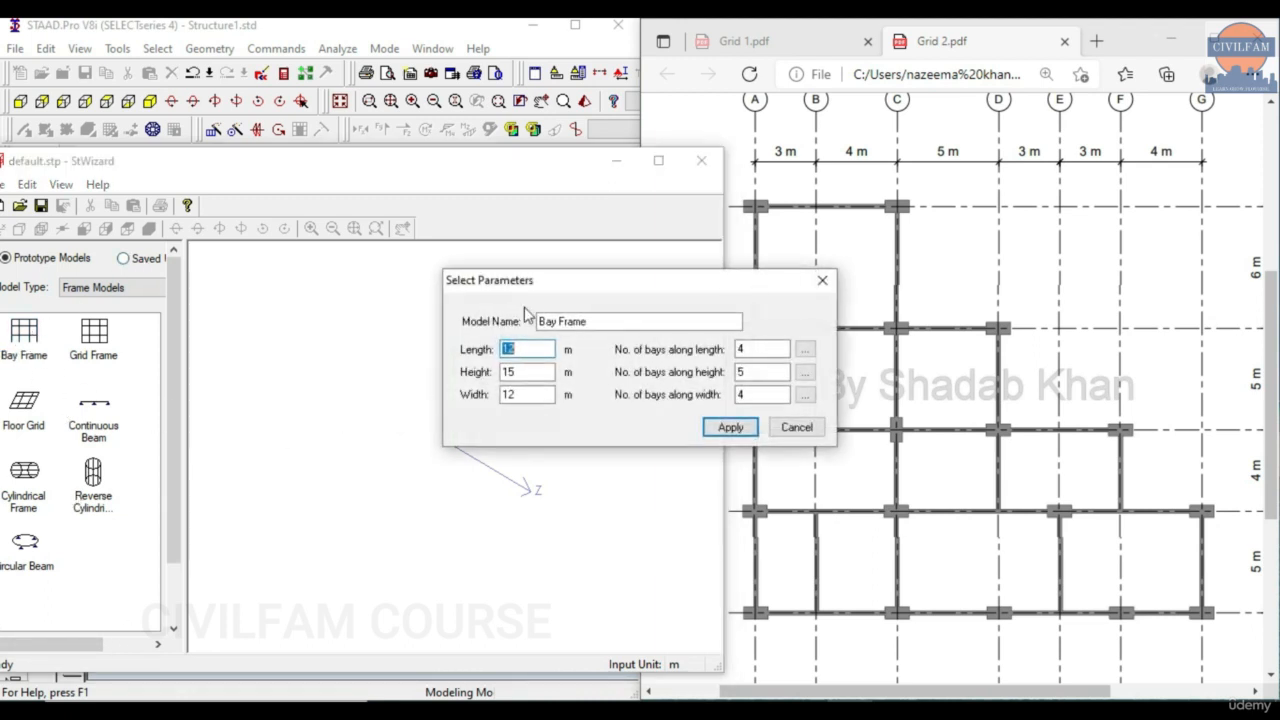
{"action": "left_click_drag", "start_coordinate": [604, 297], "coordinate": [334, 253]}
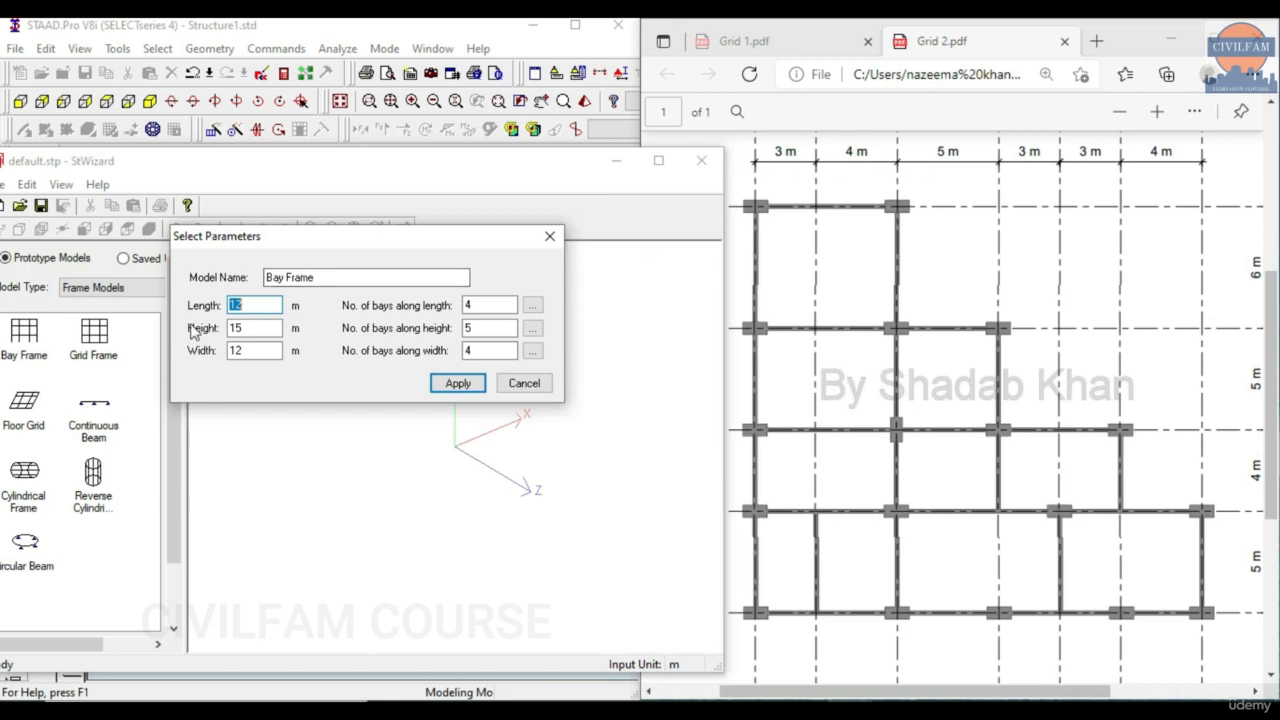
{"action": "type", "text": "22"}
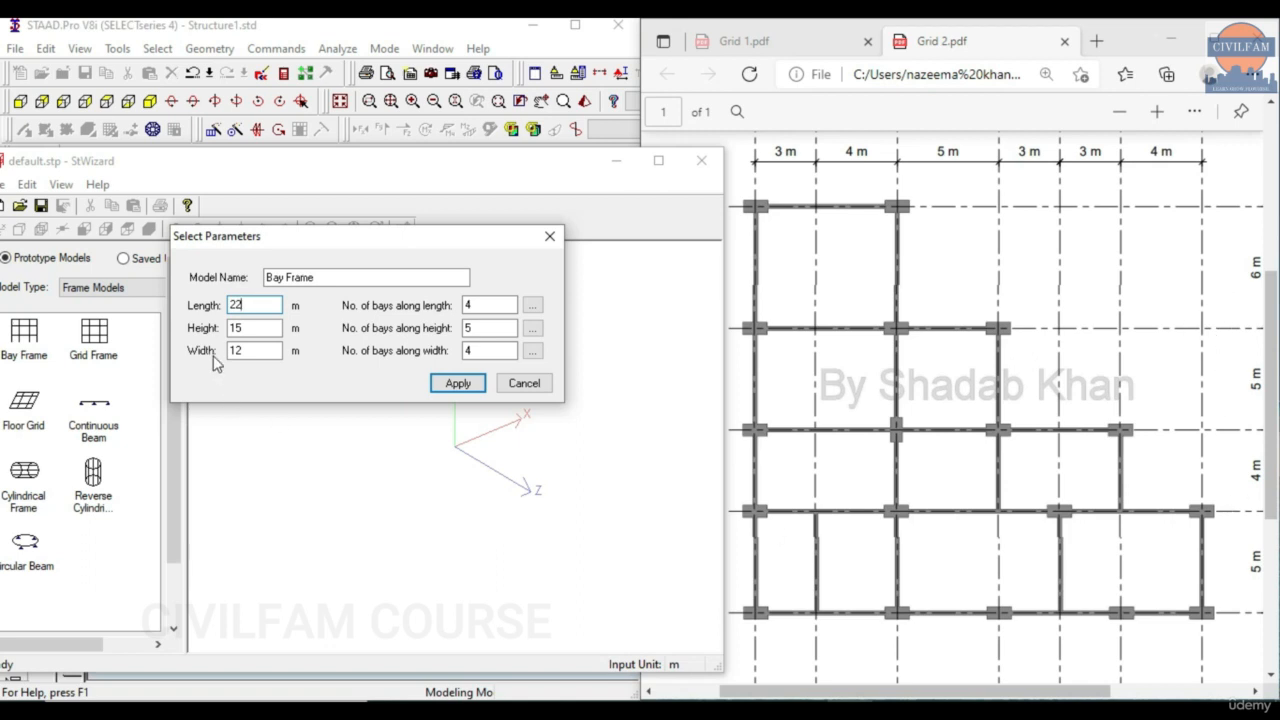
{"action": "double_click", "coordinate": [244, 350]}
{"action": "type", "text": "20"}
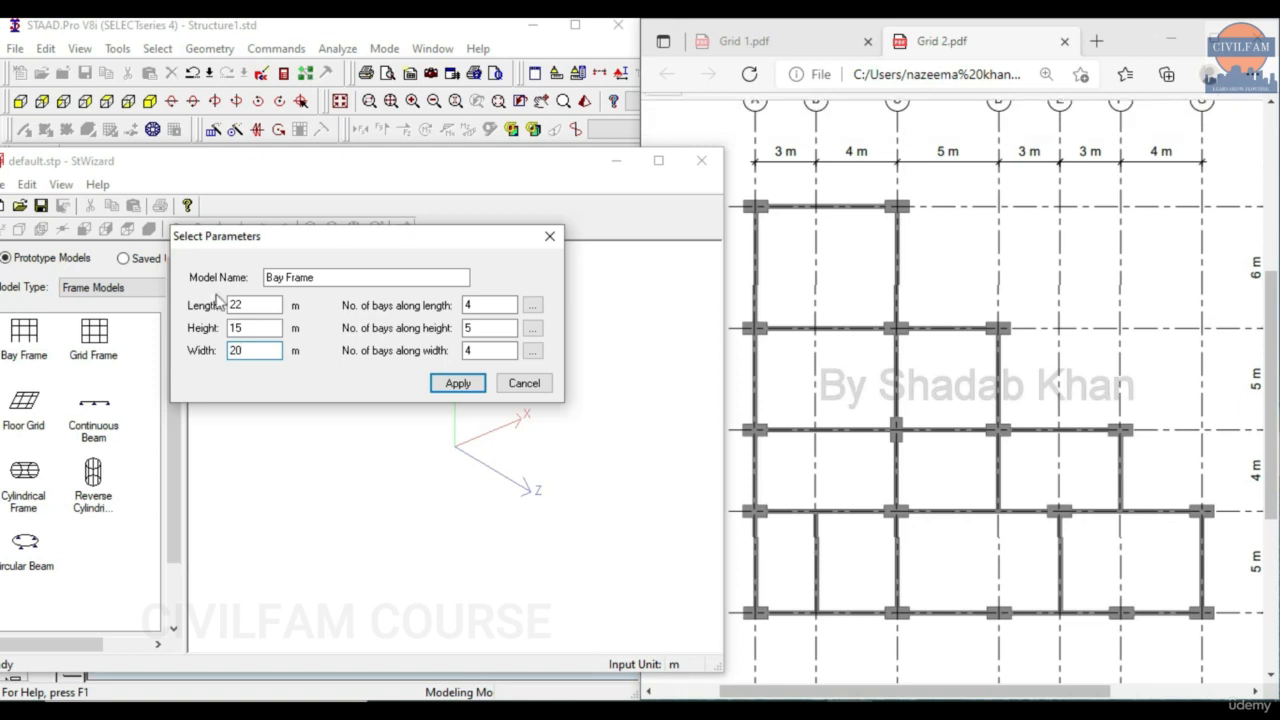
{"action": "left_click", "coordinate": [281, 328]}
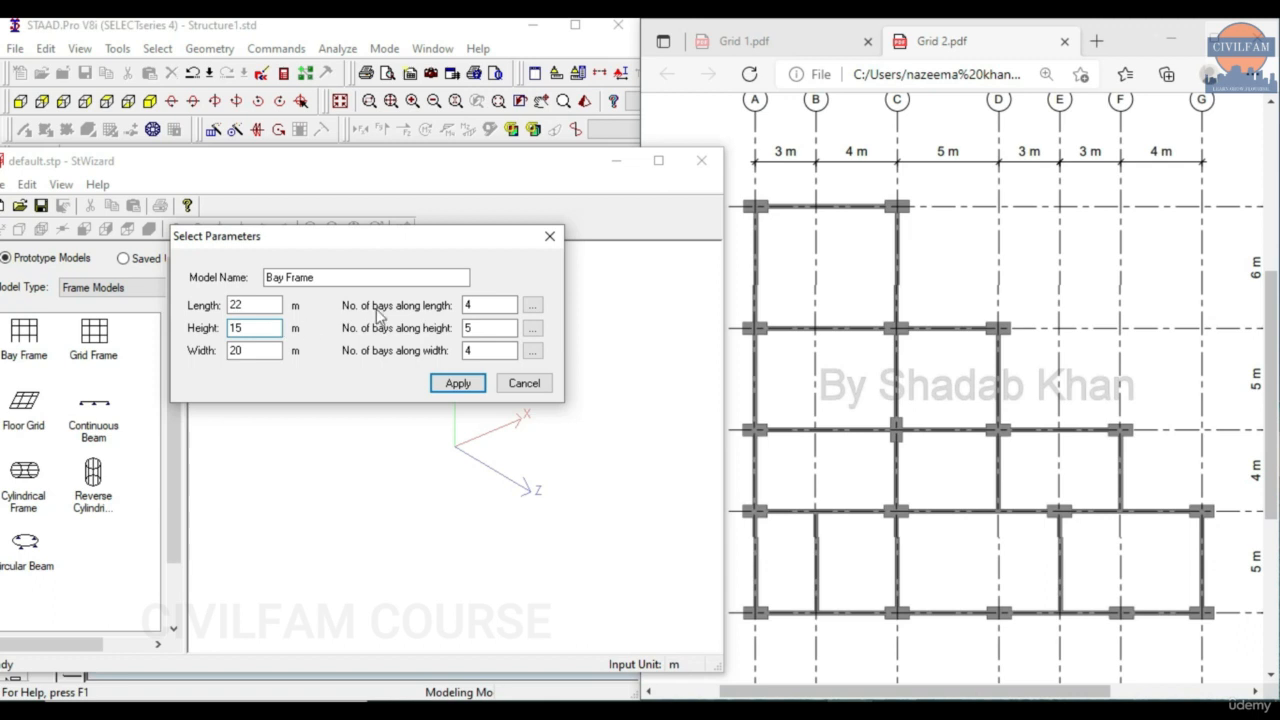
{"action": "left_click", "coordinate": [532, 305]}
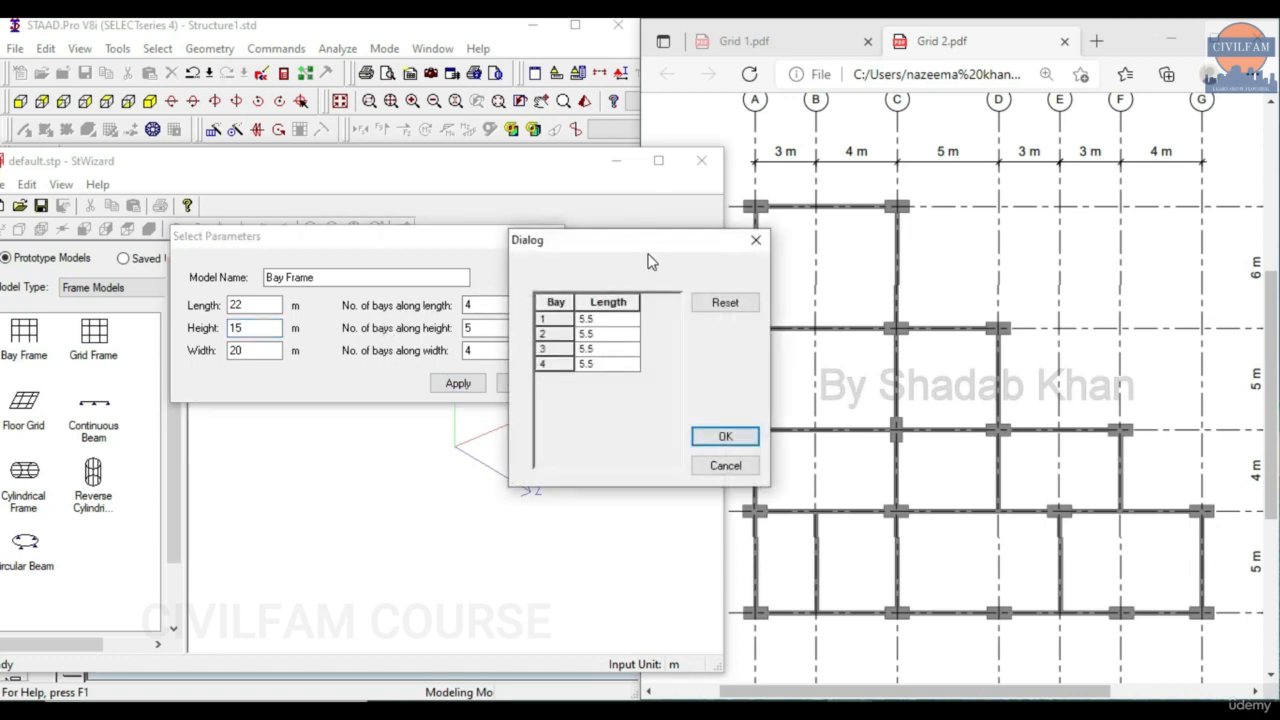
{"action": "left_click", "coordinate": [756, 240]}
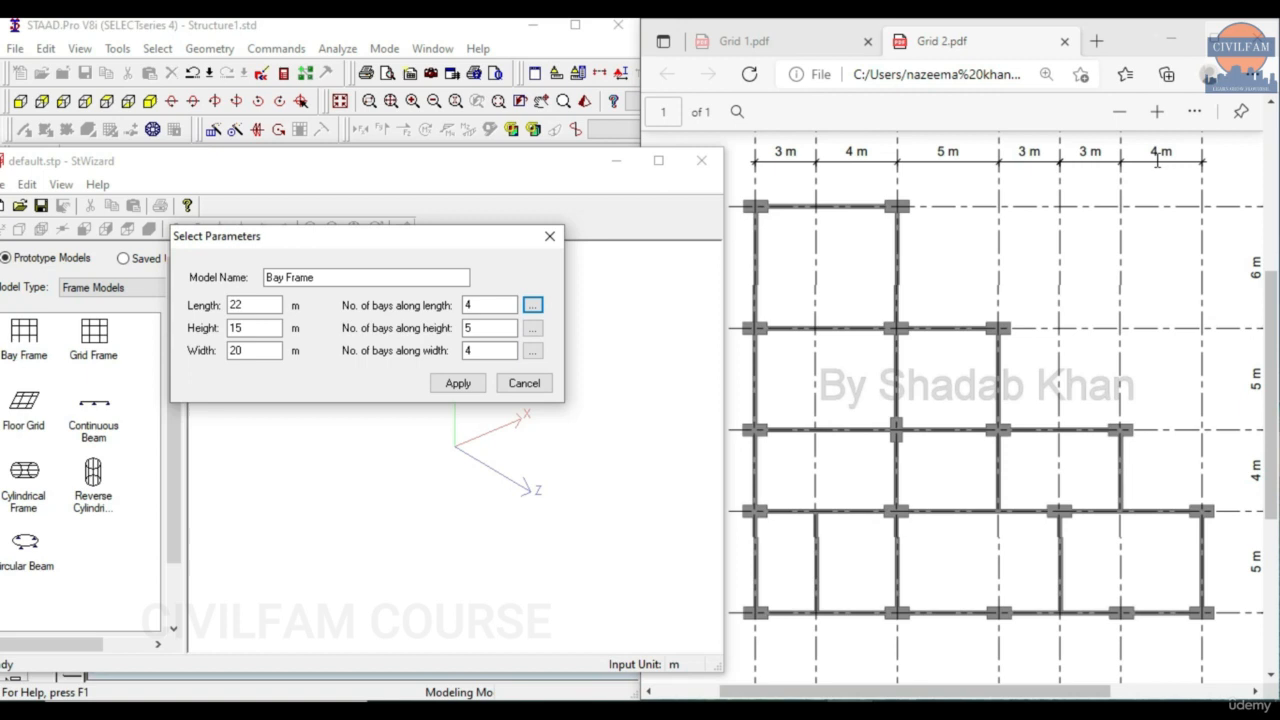
{"action": "left_click", "coordinate": [533, 305]}
{"action": "left_click", "coordinate": [752, 245]}
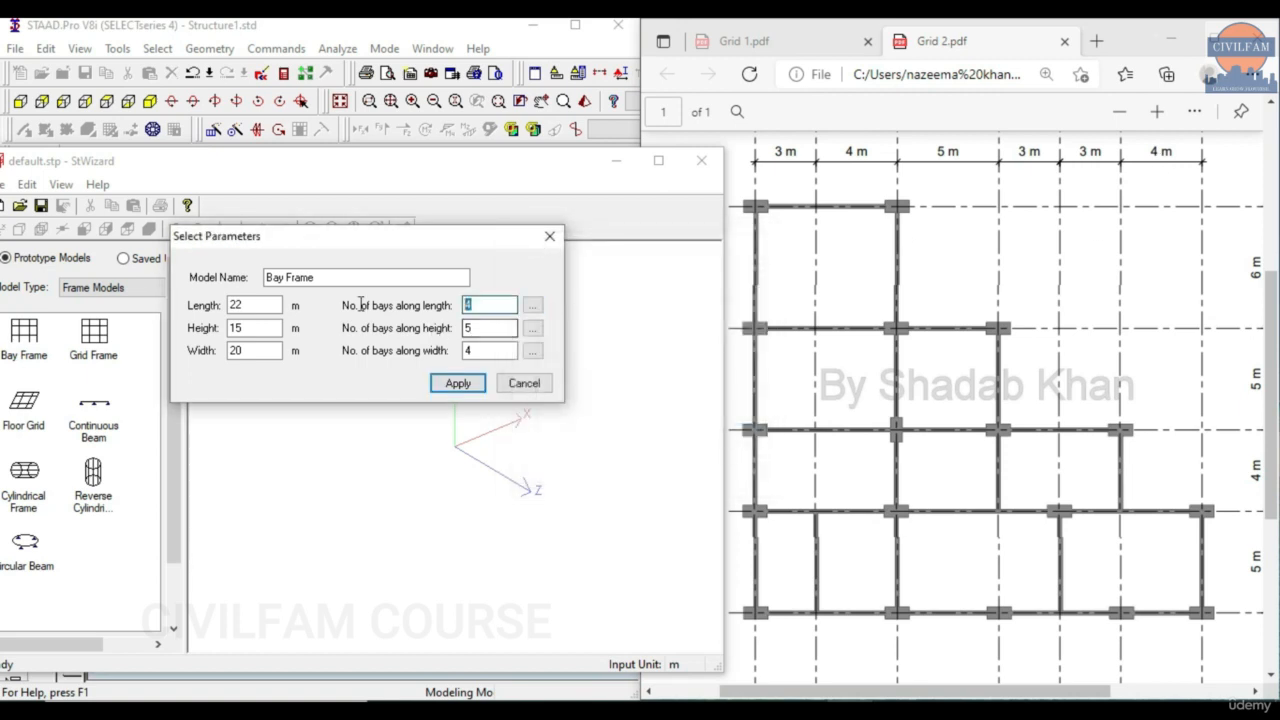
Divide the frame length into 6 bays and set the first three bay lengths to 3, 4 and 5 m.
{"action": "double_click", "coordinate": [490, 305]}
{"action": "type", "text": "6"}
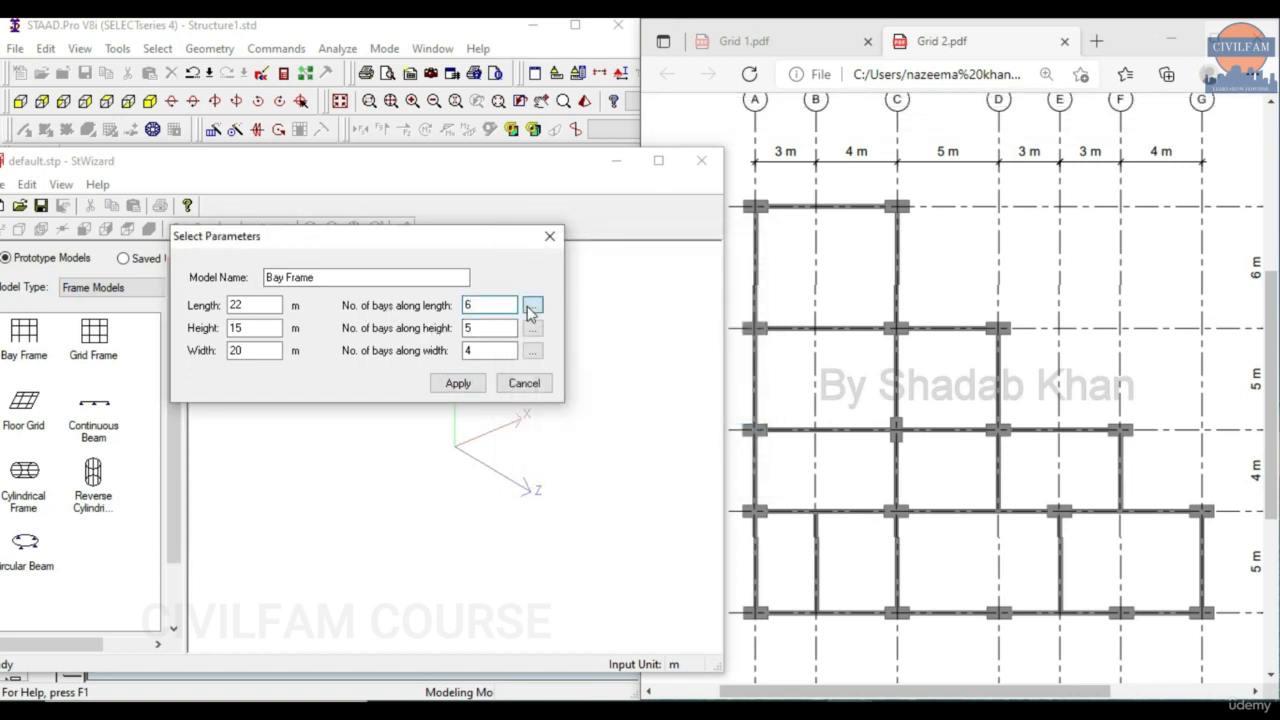
{"action": "left_click", "coordinate": [533, 305]}
{"action": "left_click_drag", "start_coordinate": [623, 243], "coordinate": [479, 252]}
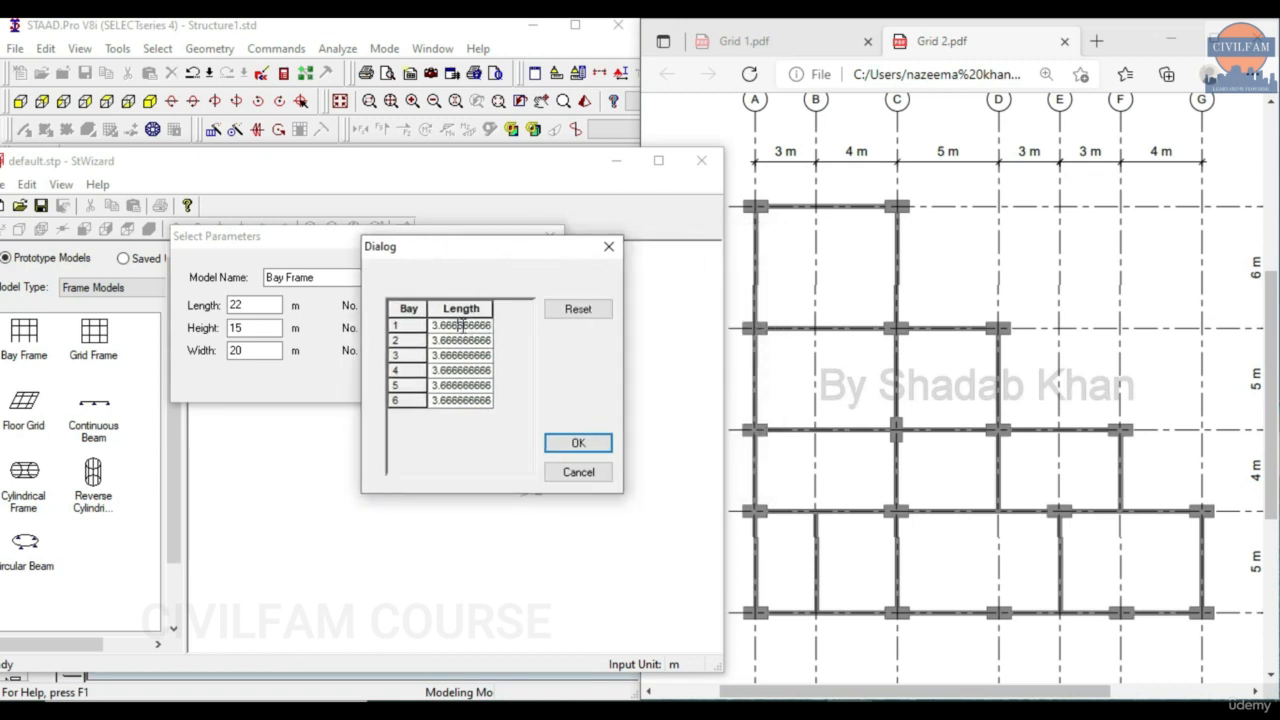
{"action": "double_click", "coordinate": [460, 325]}
{"action": "key", "text": "BackSpace"}
{"action": "double_click", "coordinate": [472, 338]}
{"action": "key", "text": "BackSpace"}
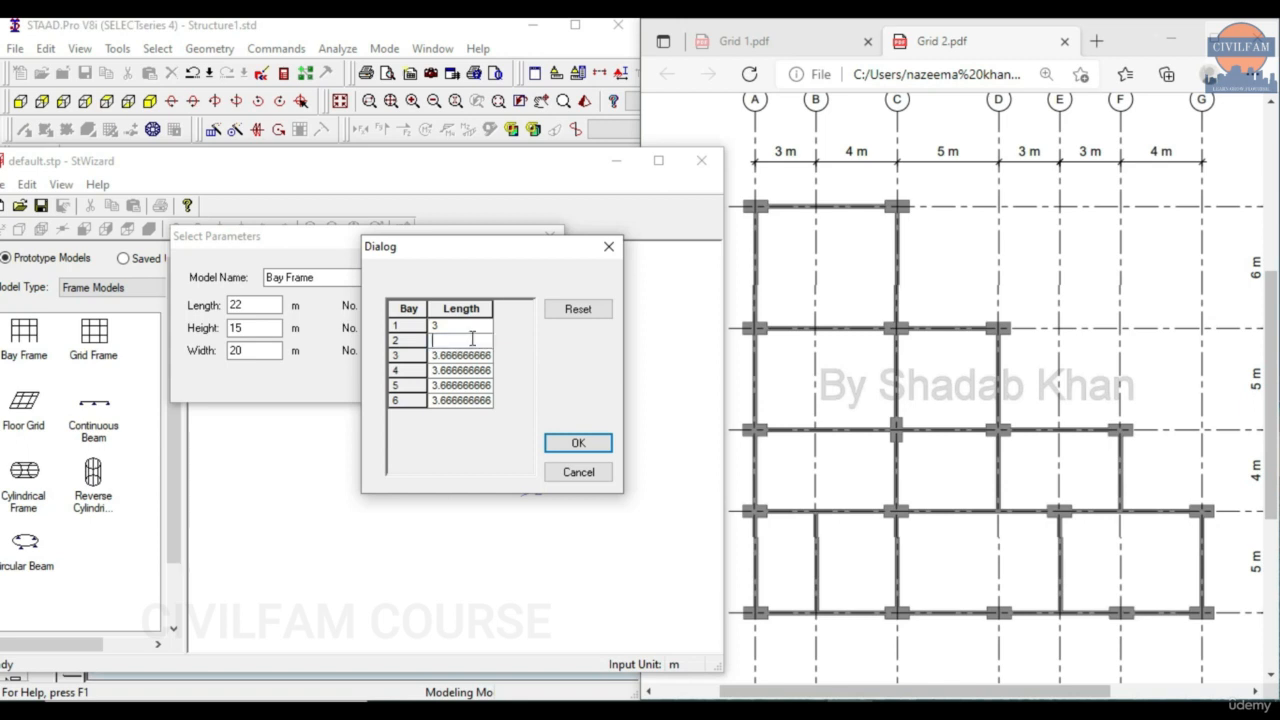
{"action": "double_click", "coordinate": [472, 356]}
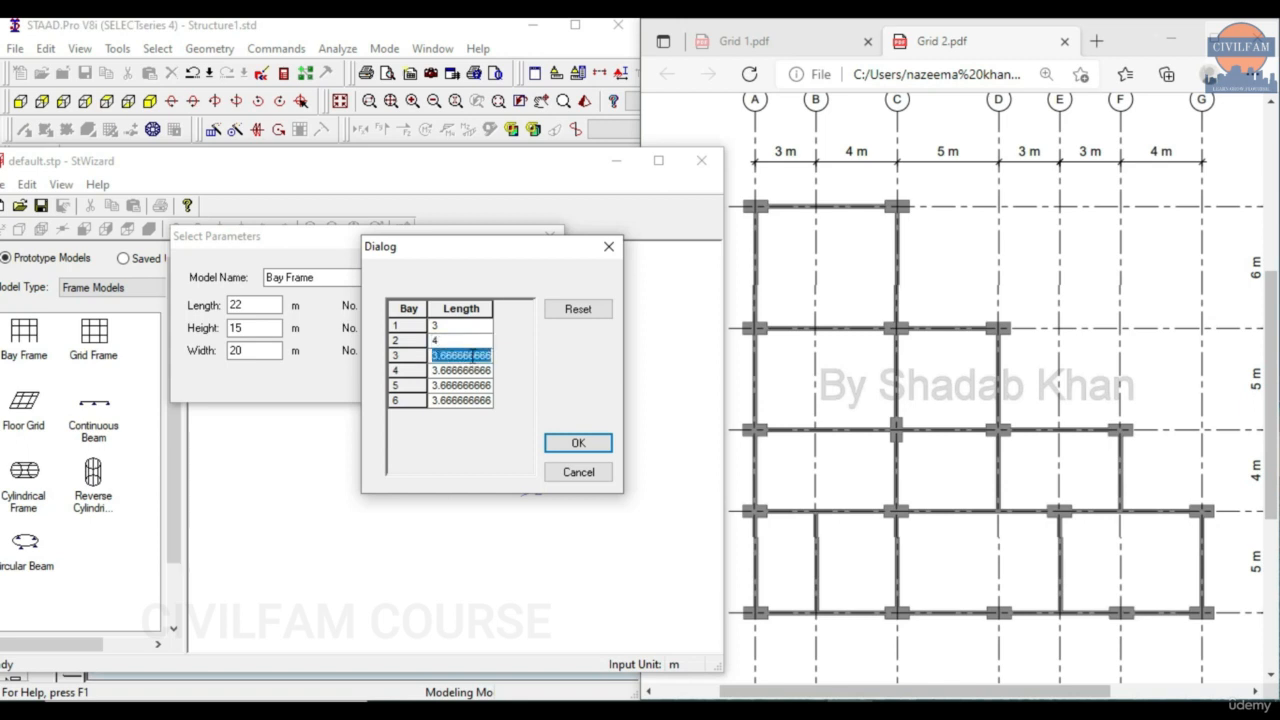
{"action": "key", "text": "BackSpace"}
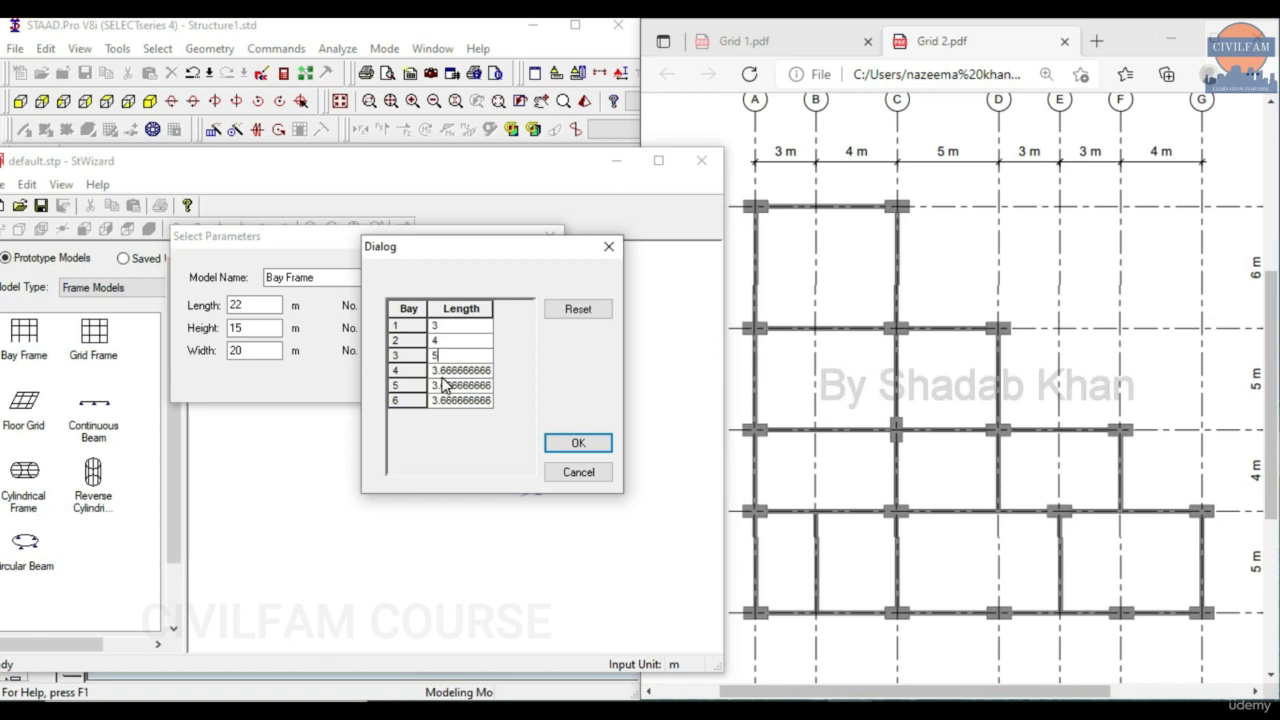
Set length bays 4, 5 and 6 to 3, 3 and 4 m and accept the bay spacings.
{"action": "double_click", "coordinate": [450, 370]}
{"action": "type", "text": "3"}
{"action": "double_click", "coordinate": [458, 385]}
{"action": "key", "text": "BackSpace"}
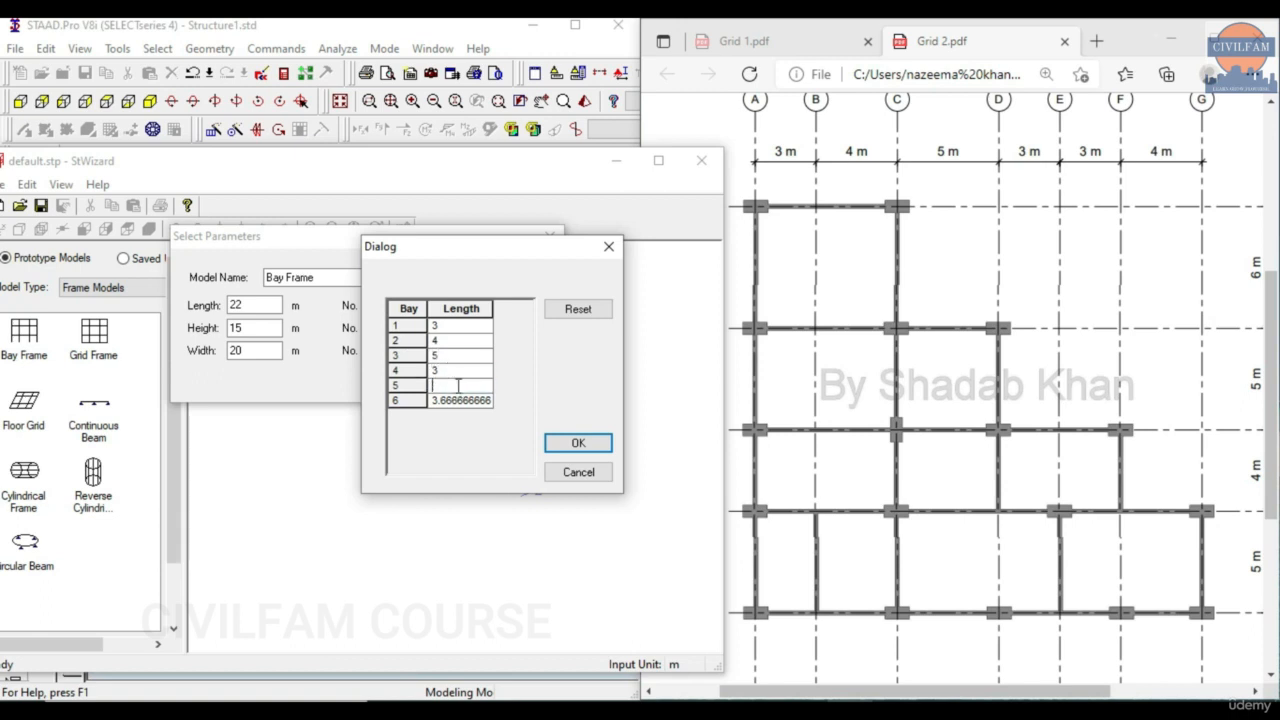
{"action": "double_click", "coordinate": [482, 403]}
{"action": "left_click", "coordinate": [483, 398]}
{"action": "double_click", "coordinate": [483, 398]}
{"action": "type", "text": "4"}
{"action": "left_click", "coordinate": [565, 443]}
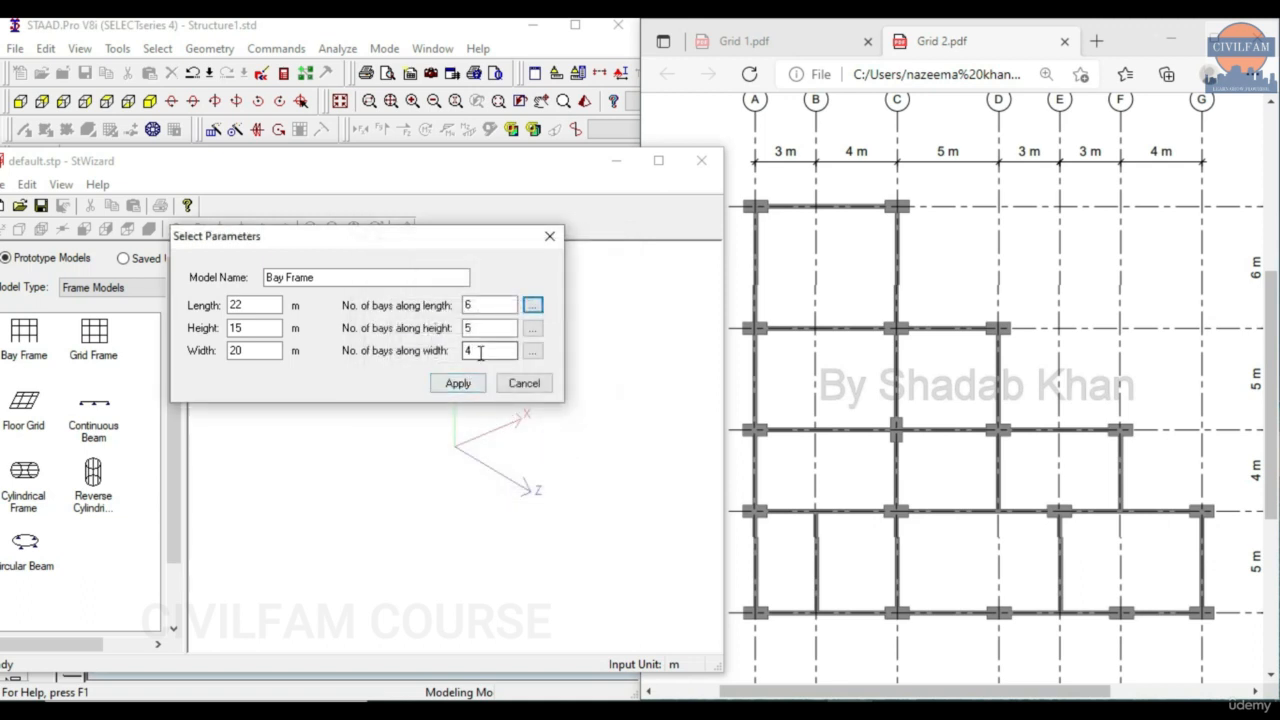
Set bay 1 along the width to 6 m and bay 3 to 4 m, and accept the spacings.
{"action": "left_click", "coordinate": [533, 353]}
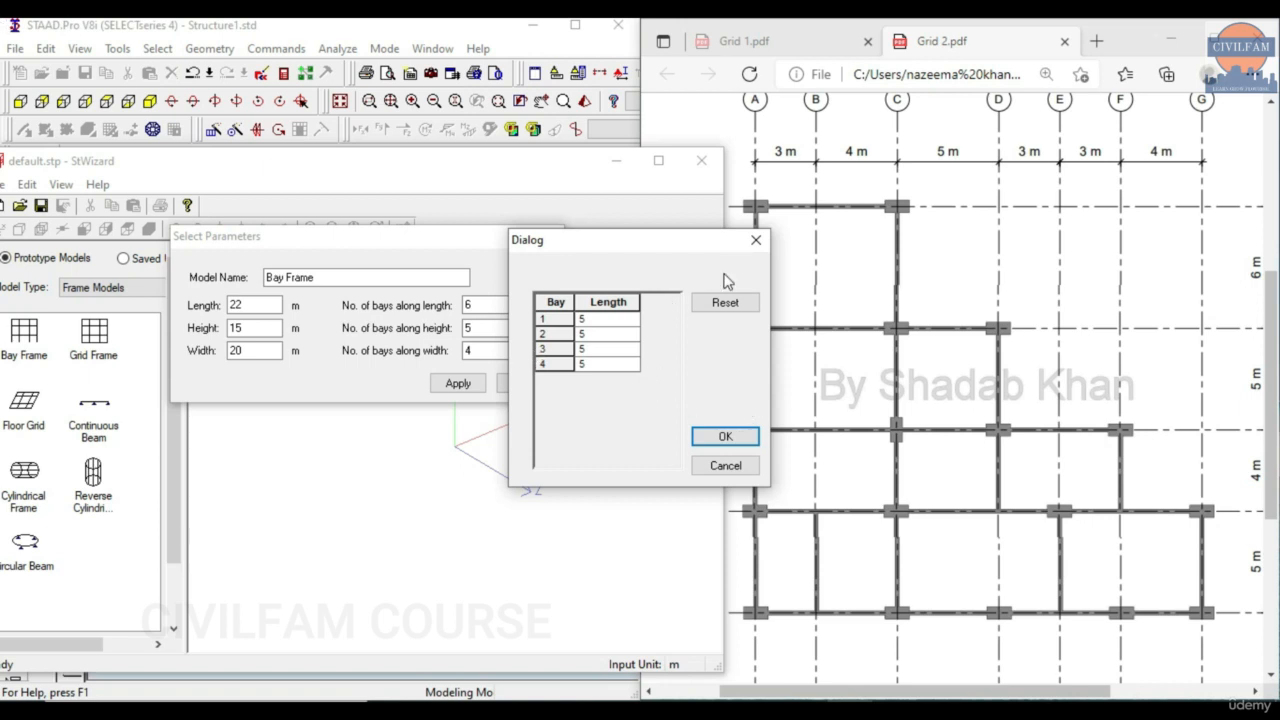
{"action": "left_click", "coordinate": [756, 240]}
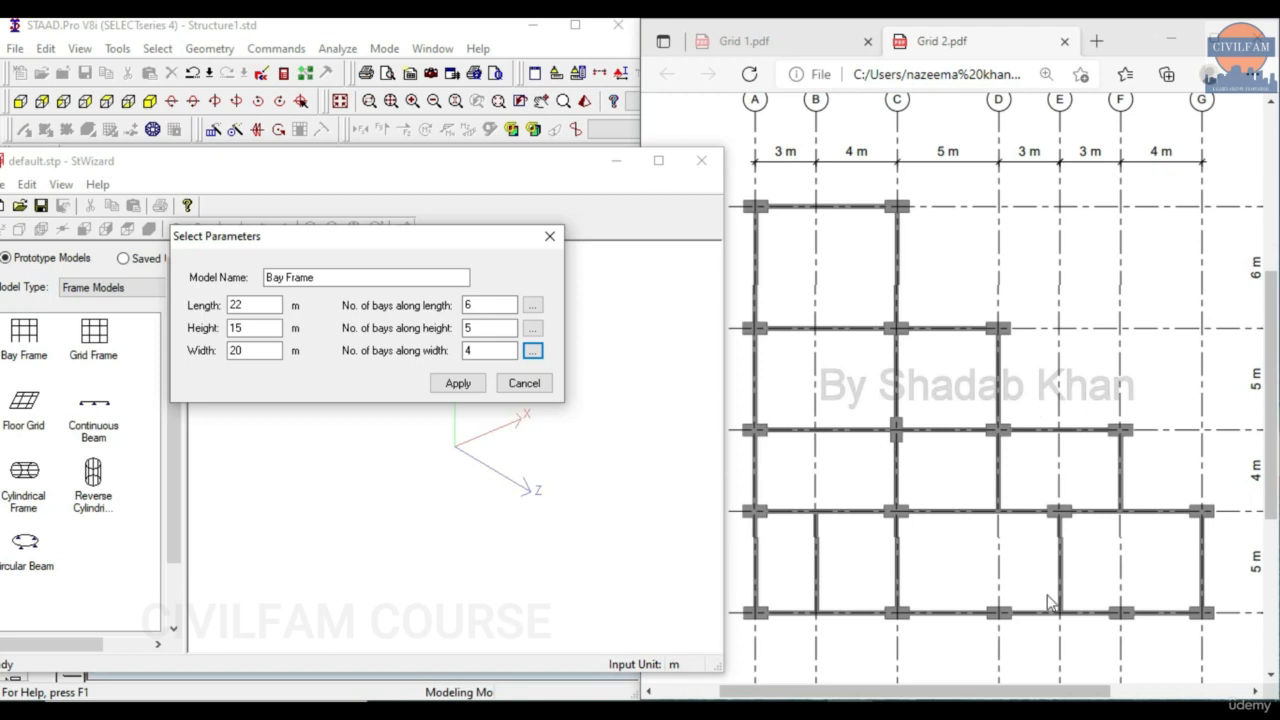
{"action": "left_click", "coordinate": [533, 351]}
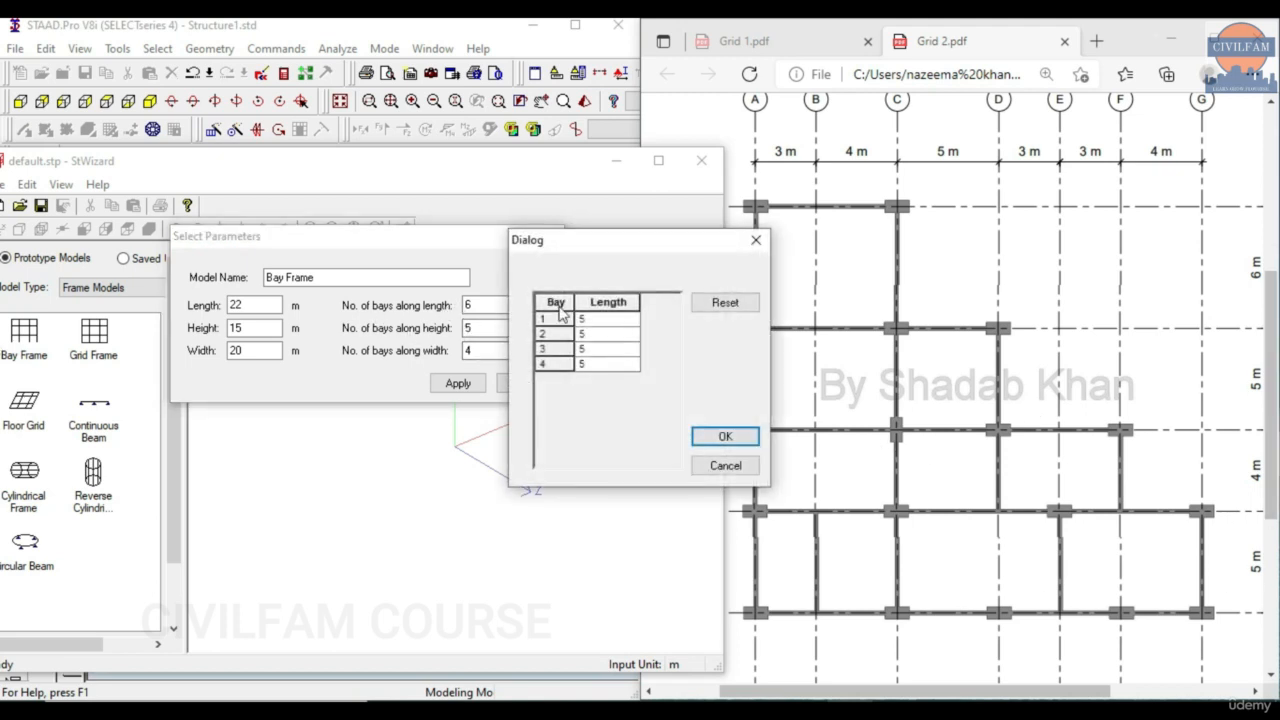
{"action": "key", "text": "BackSpace"}
{"action": "type", "text": "6"}
{"action": "left_click", "coordinate": [597, 350]}
{"action": "key", "text": "BackSpace"}
{"action": "type", "text": "4"}
{"action": "left_click", "coordinate": [726, 437]}
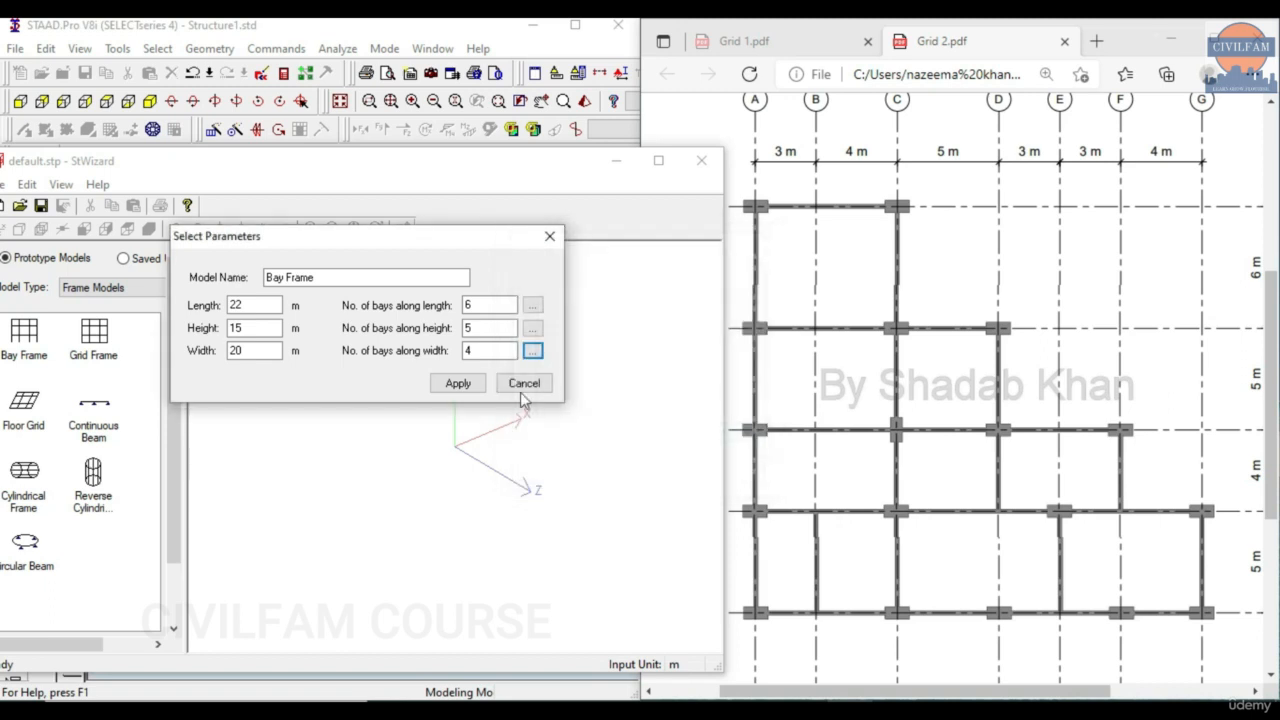
Try to set the first bay along the frame height to 1.5 m.
{"action": "left_click", "coordinate": [532, 330]}
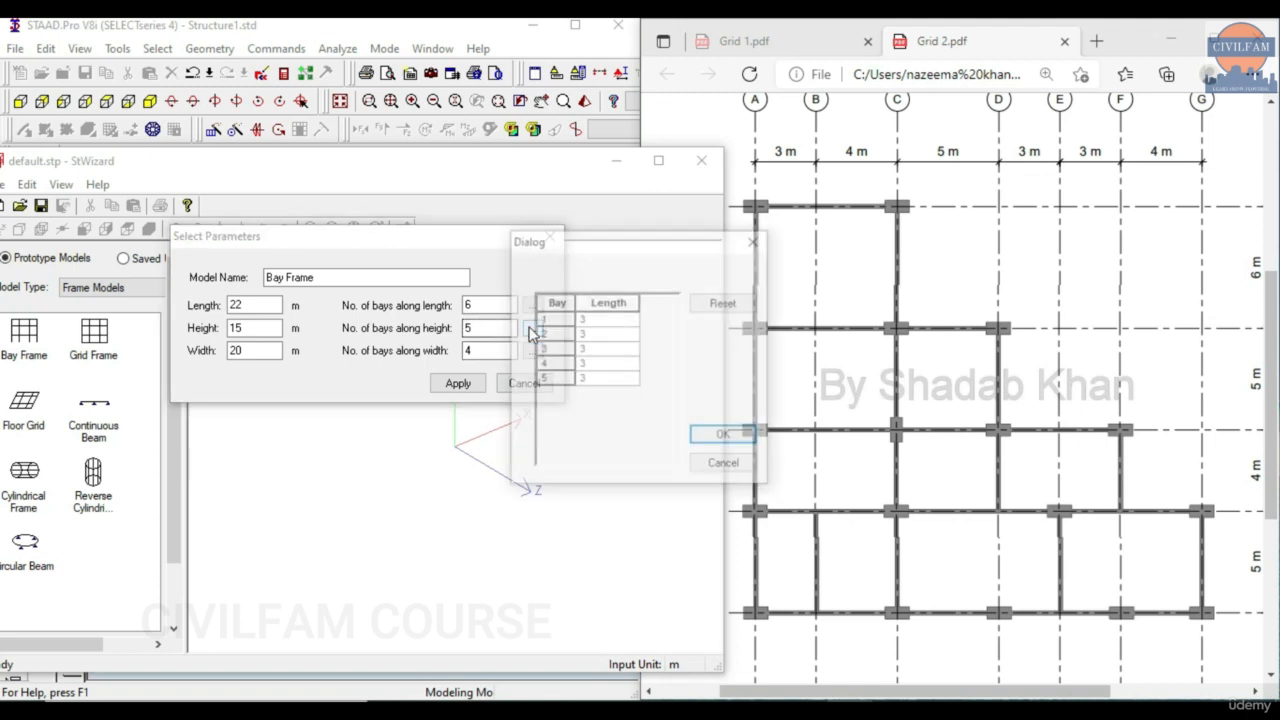
{"action": "left_click", "coordinate": [594, 320]}
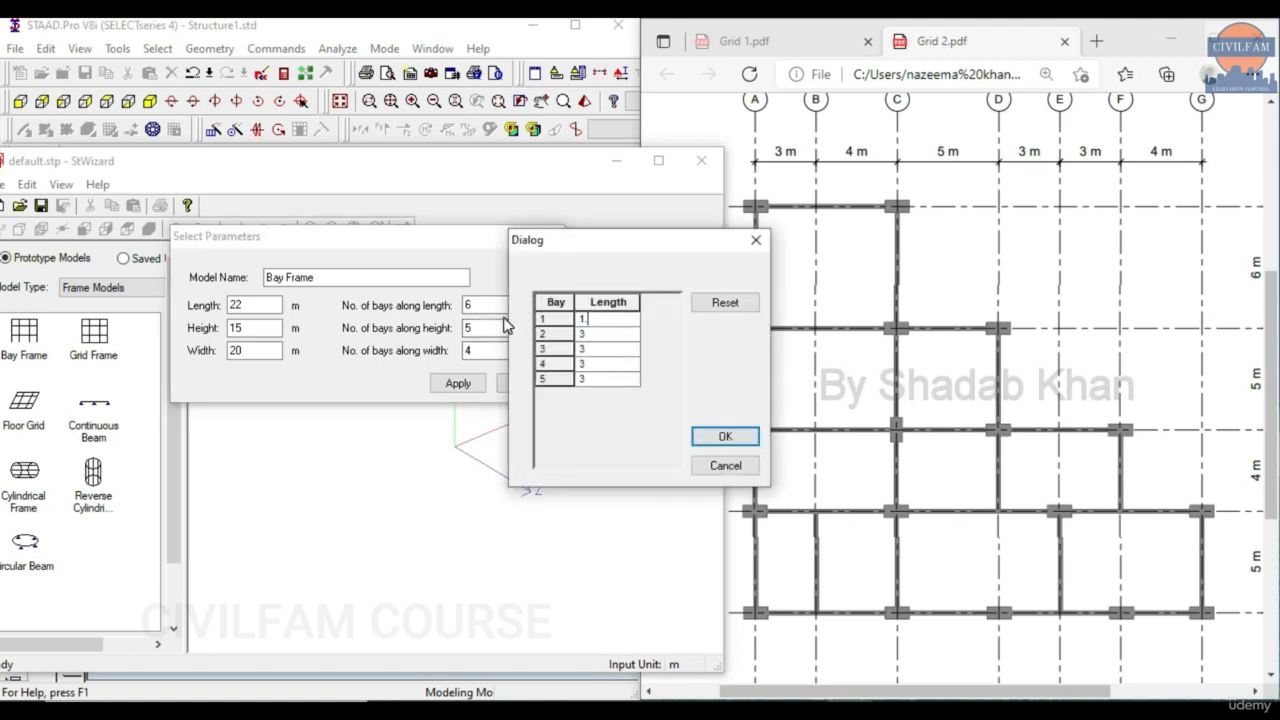
{"action": "left_click", "coordinate": [605, 336]}
{"action": "left_click", "coordinate": [724, 436]}
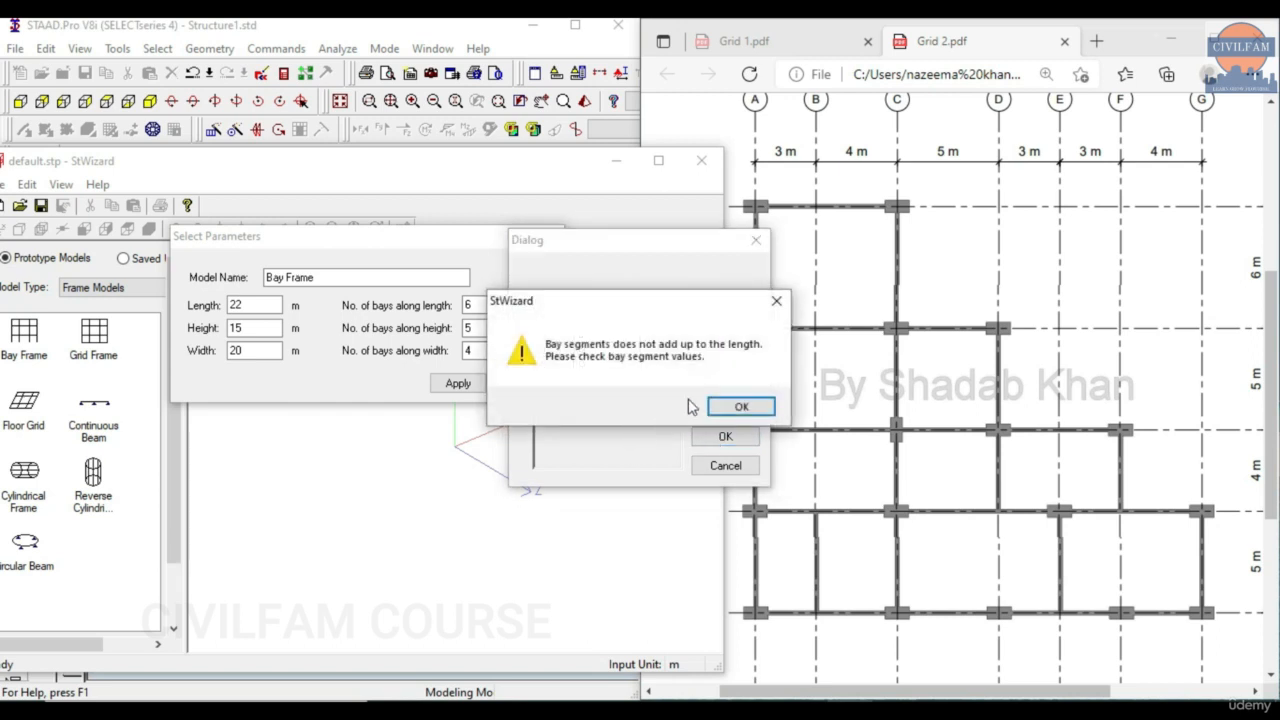
{"action": "left_click", "coordinate": [746, 408]}
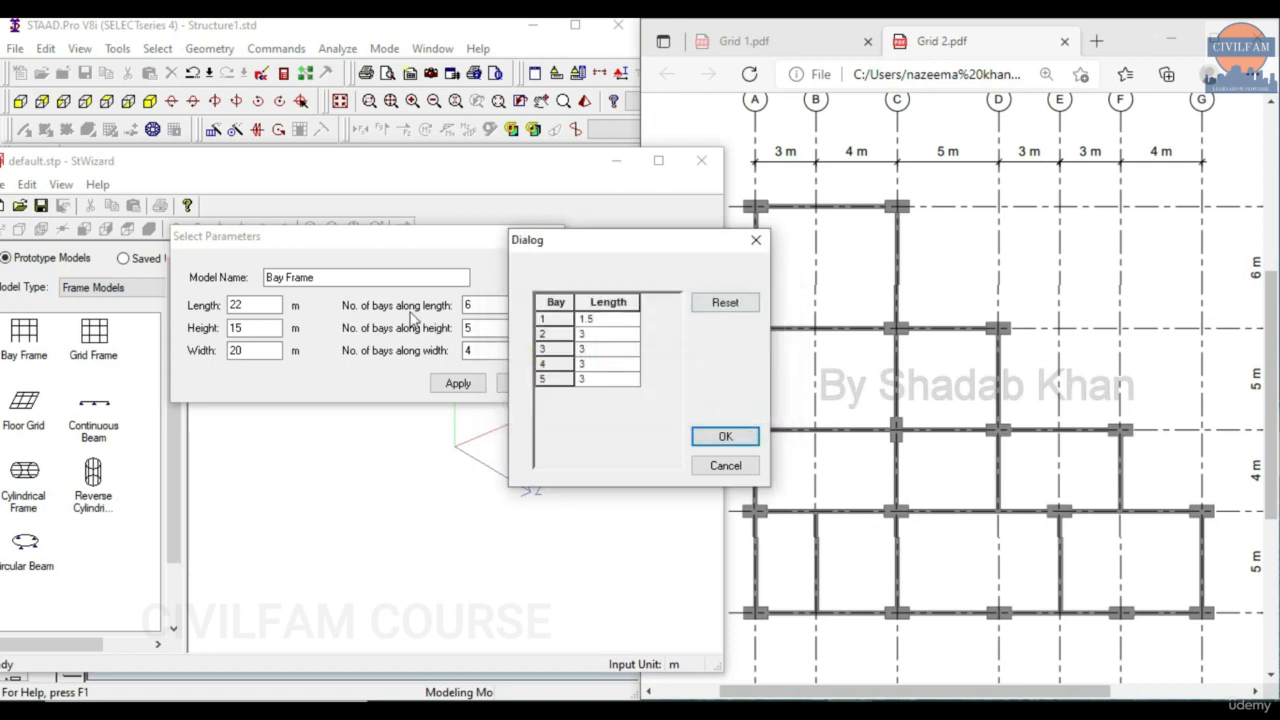
{"action": "left_click", "coordinate": [610, 336]}
{"action": "left_click", "coordinate": [726, 437]}
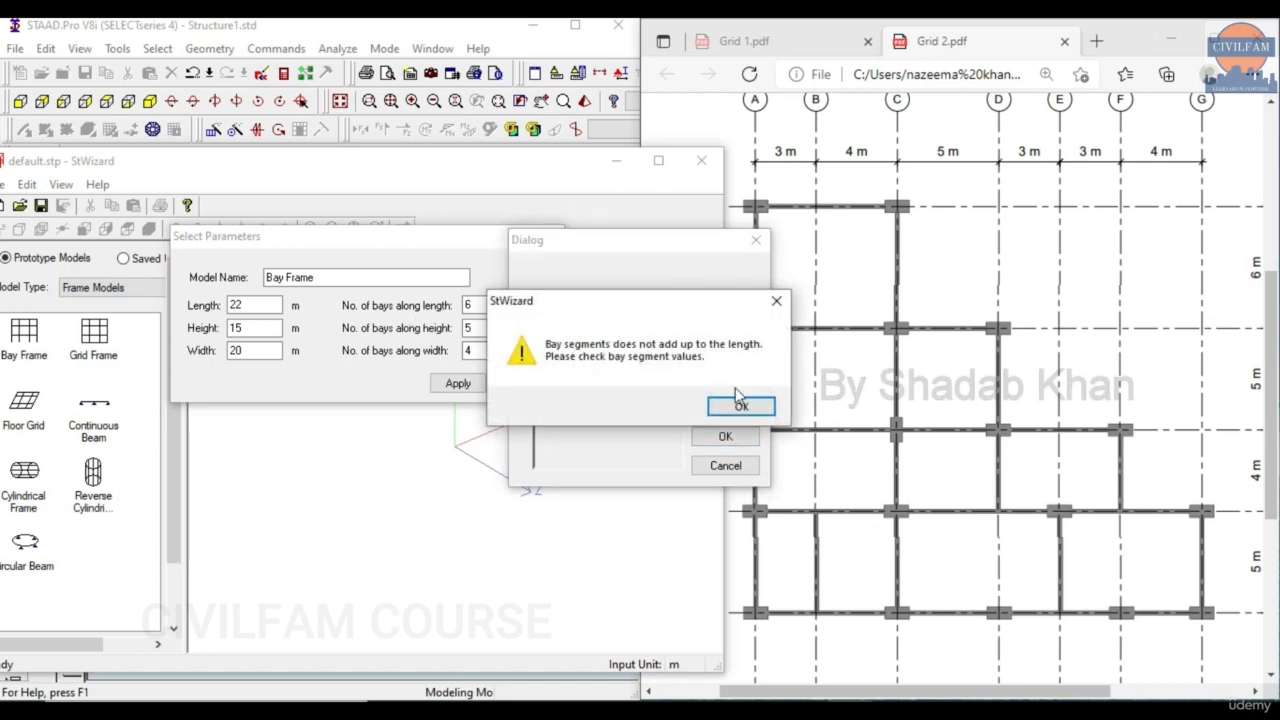
{"action": "left_click", "coordinate": [732, 407]}
Set the first bay along the height back to 3 m and accept the height spacings.
{"action": "left_click", "coordinate": [607, 322]}
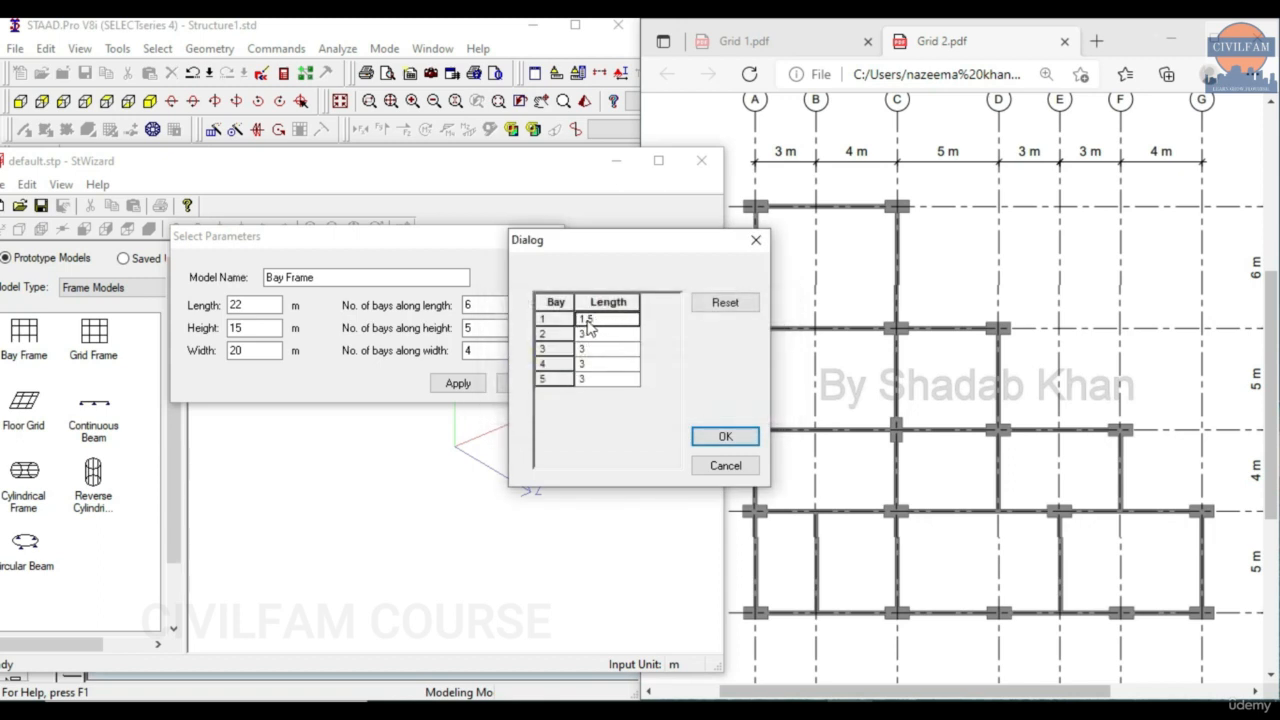
{"action": "left_click", "coordinate": [600, 320]}
{"action": "left_click_drag", "start_coordinate": [600, 320], "coordinate": [496, 300]}
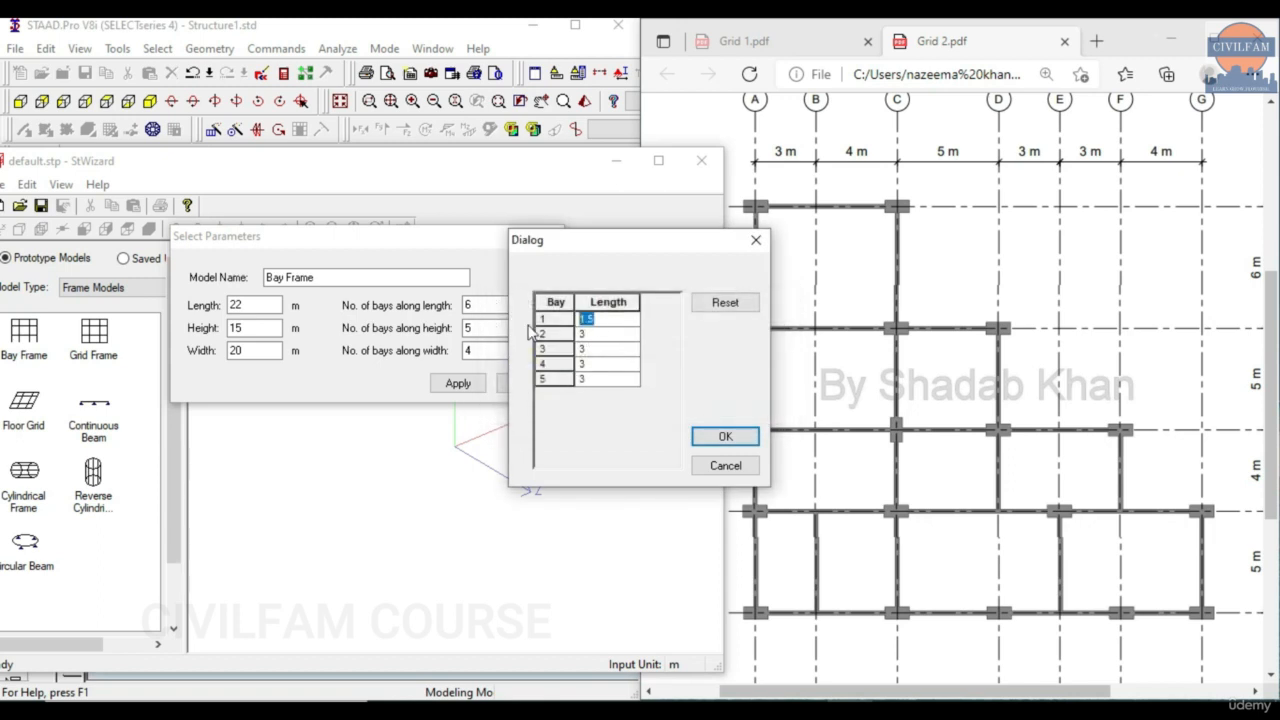
{"action": "type", "text": "3"}
{"action": "left_click", "coordinate": [697, 440]}
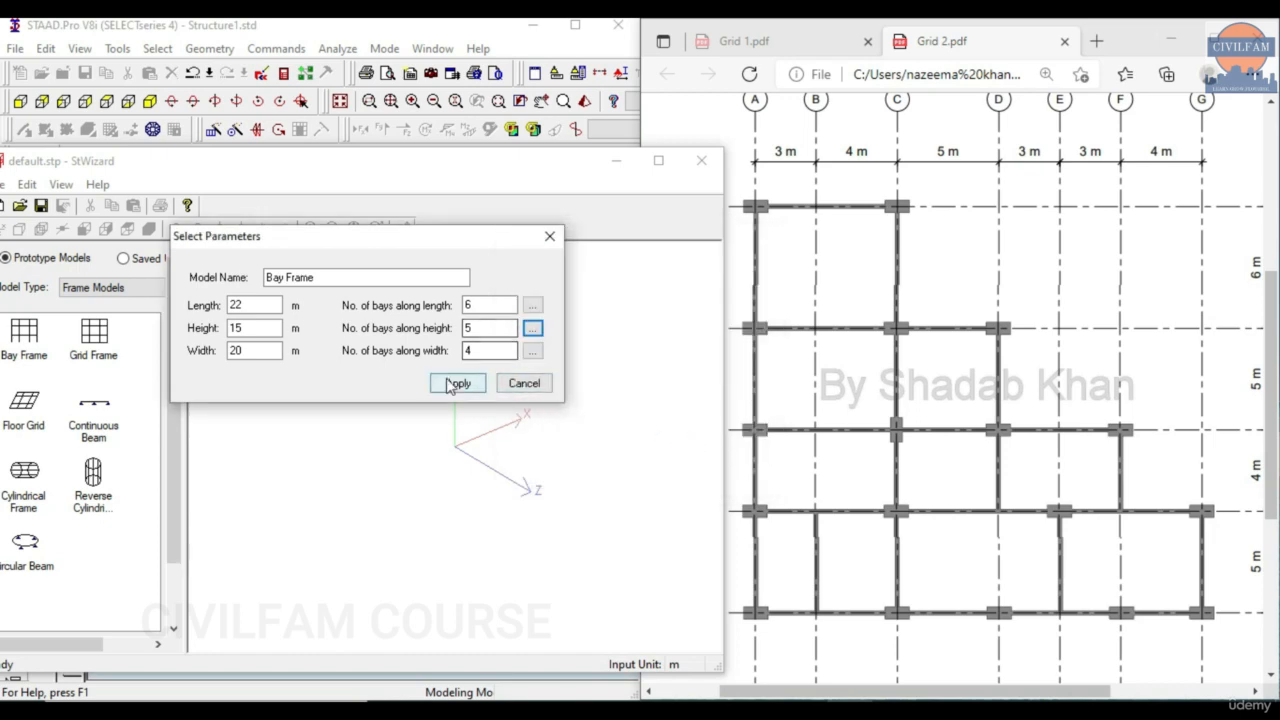
Generate the Bay Frame, transfer it into the STAAD.Pro model and decline the auto save.
{"action": "left_click", "coordinate": [458, 383]}
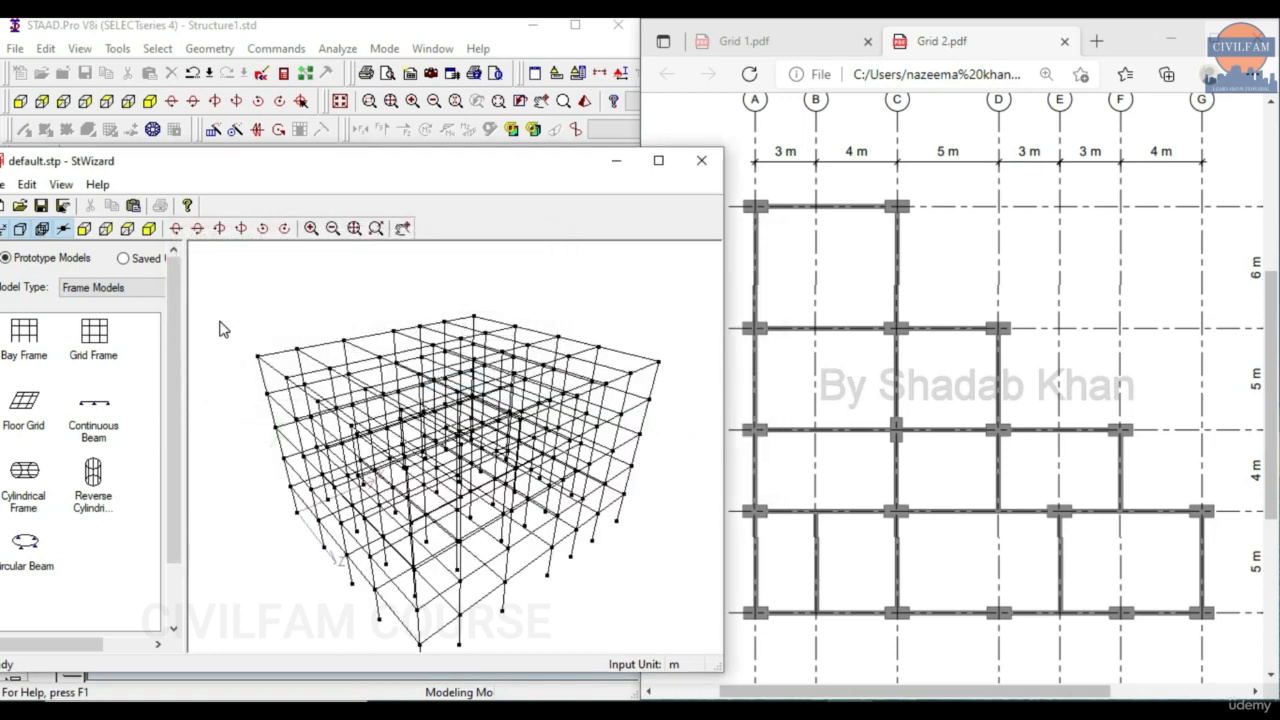
{"action": "left_click", "coordinate": [701, 160]}
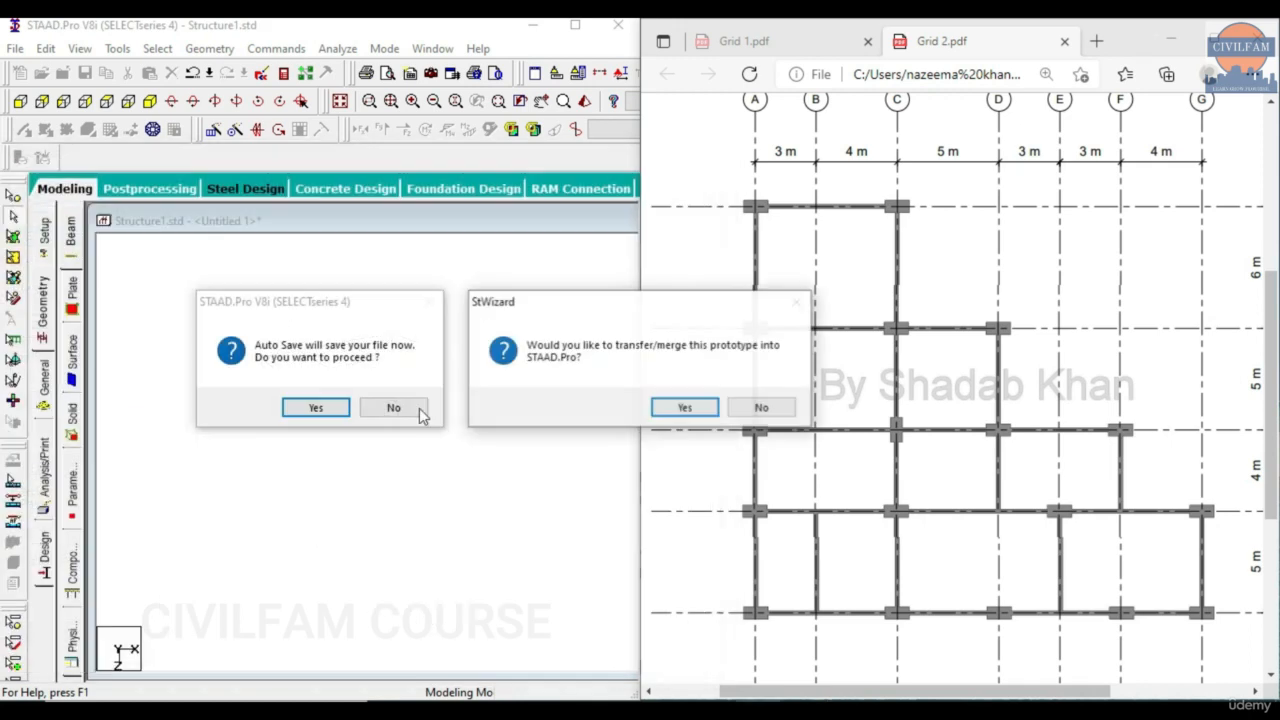
{"action": "left_click", "coordinate": [680, 408]}
{"action": "left_click", "coordinate": [414, 286]}
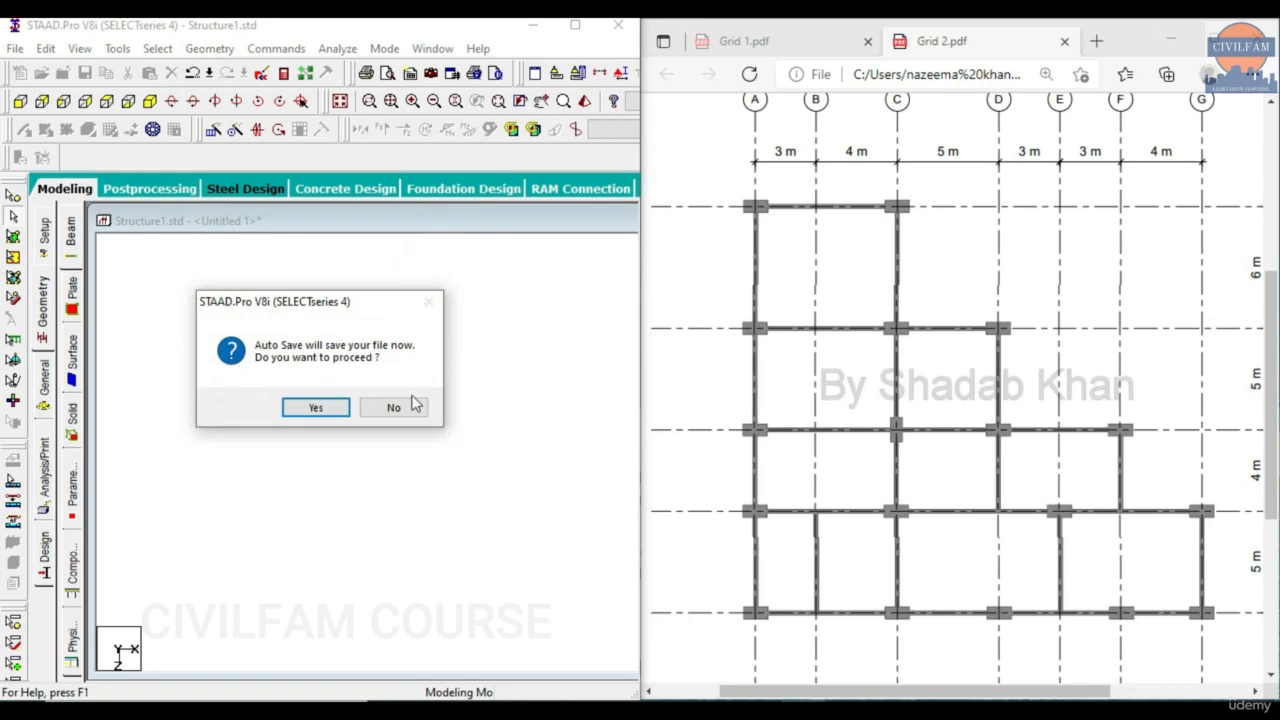
{"action": "left_click", "coordinate": [368, 409]}
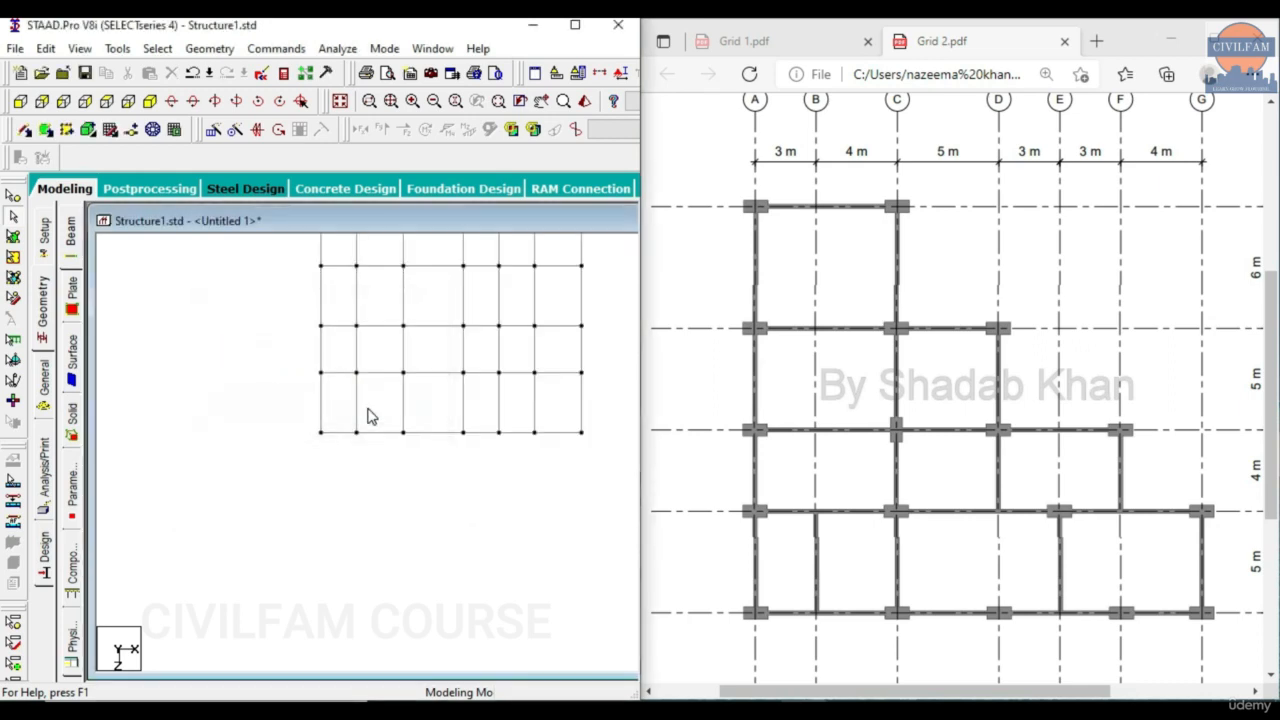
Delete the beams along grid line B in the 6 m, 5 m and 4 m bays of the plan.
{"action": "scroll", "coordinate": [275, 495], "scroll_direction": "down", "scroll_amount": 3}
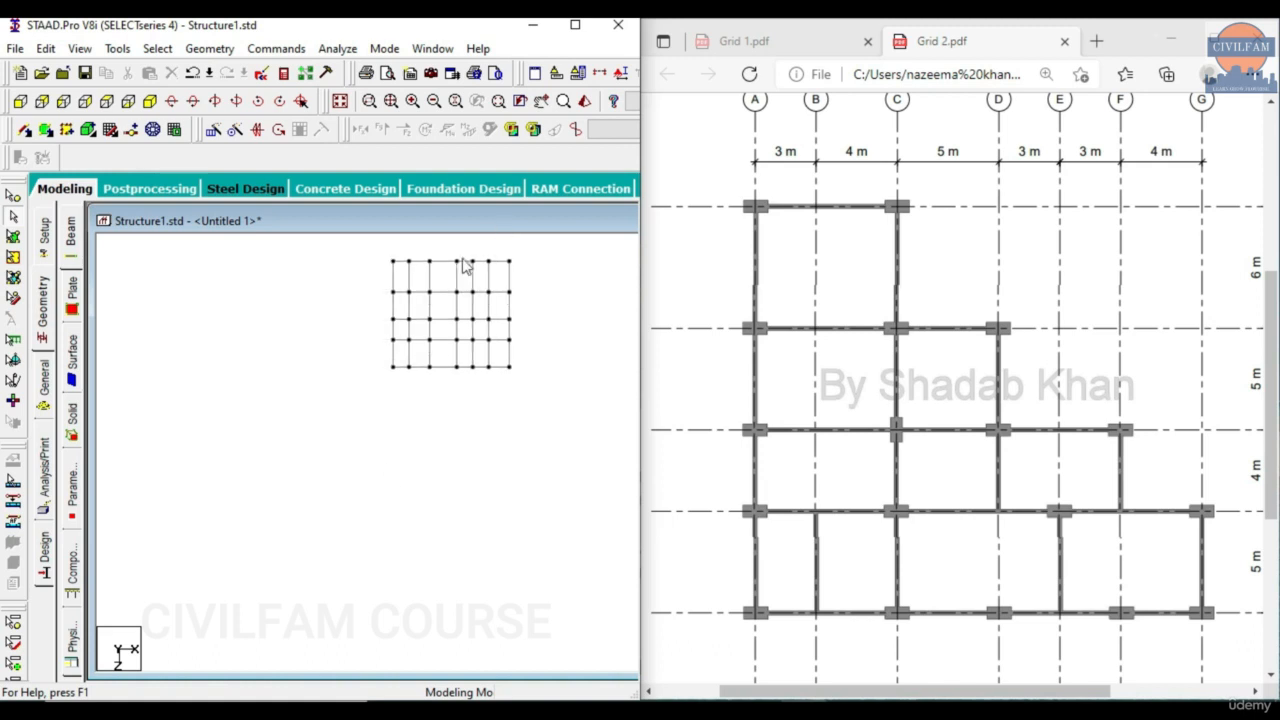
{"action": "scroll", "coordinate": [354, 428], "scroll_direction": "up", "scroll_amount": 2}
{"action": "scroll", "coordinate": [354, 428], "scroll_direction": "down", "scroll_amount": 2}
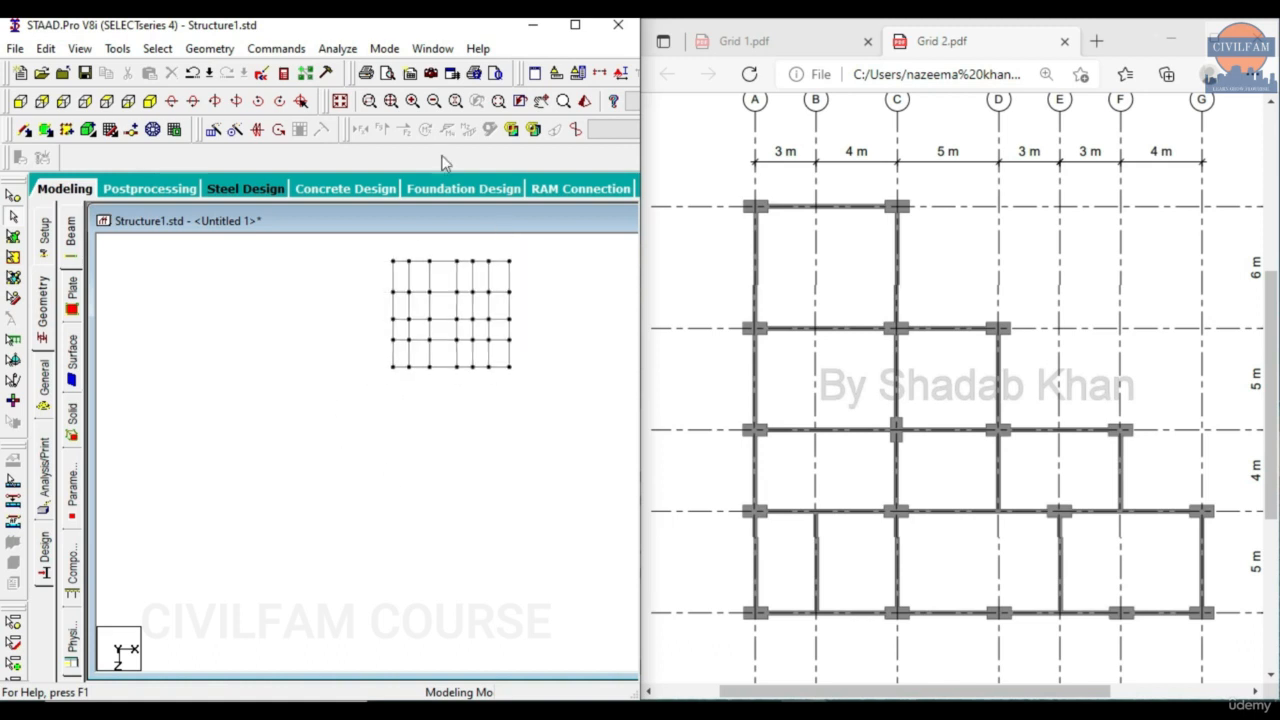
{"action": "left_click", "coordinate": [545, 104]}
{"action": "left_click_drag", "start_coordinate": [448, 332], "coordinate": [403, 429]}
{"action": "scroll", "coordinate": [403, 429], "scroll_direction": "up", "scroll_amount": 3}
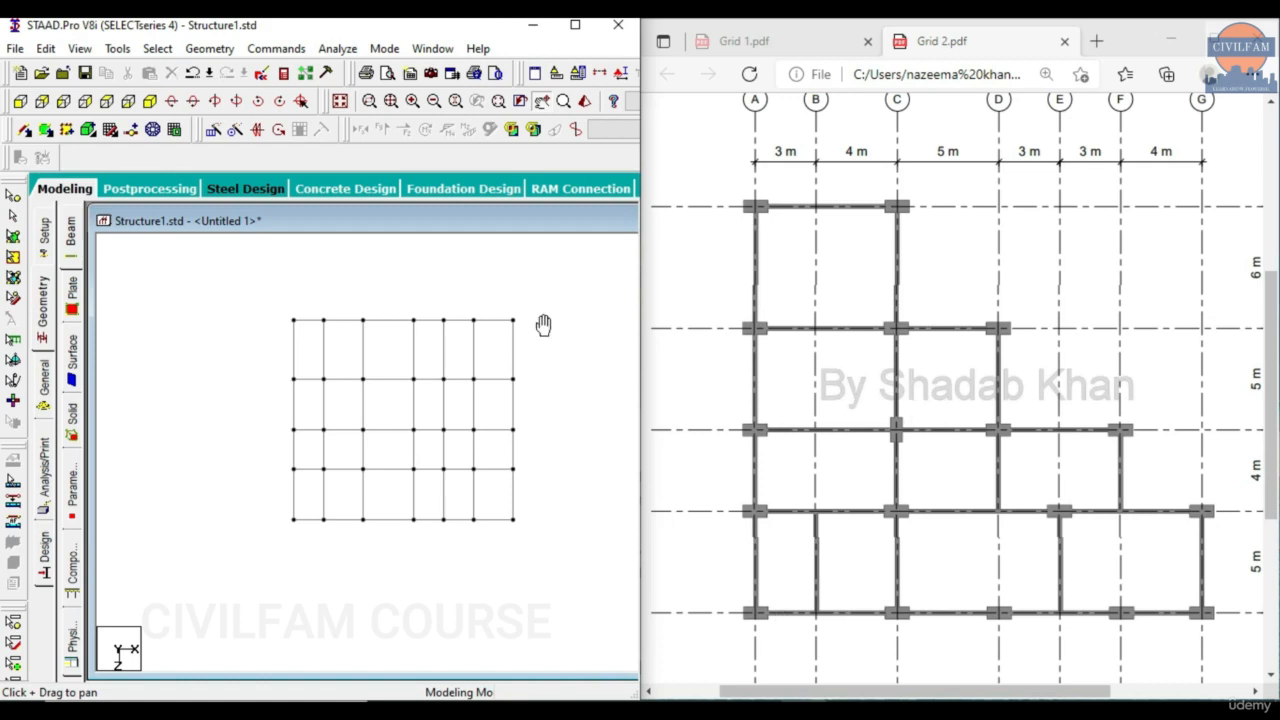
{"action": "left_click", "coordinate": [322, 350]}
{"action": "left_click", "coordinate": [323, 406], "text": "ctrl"}
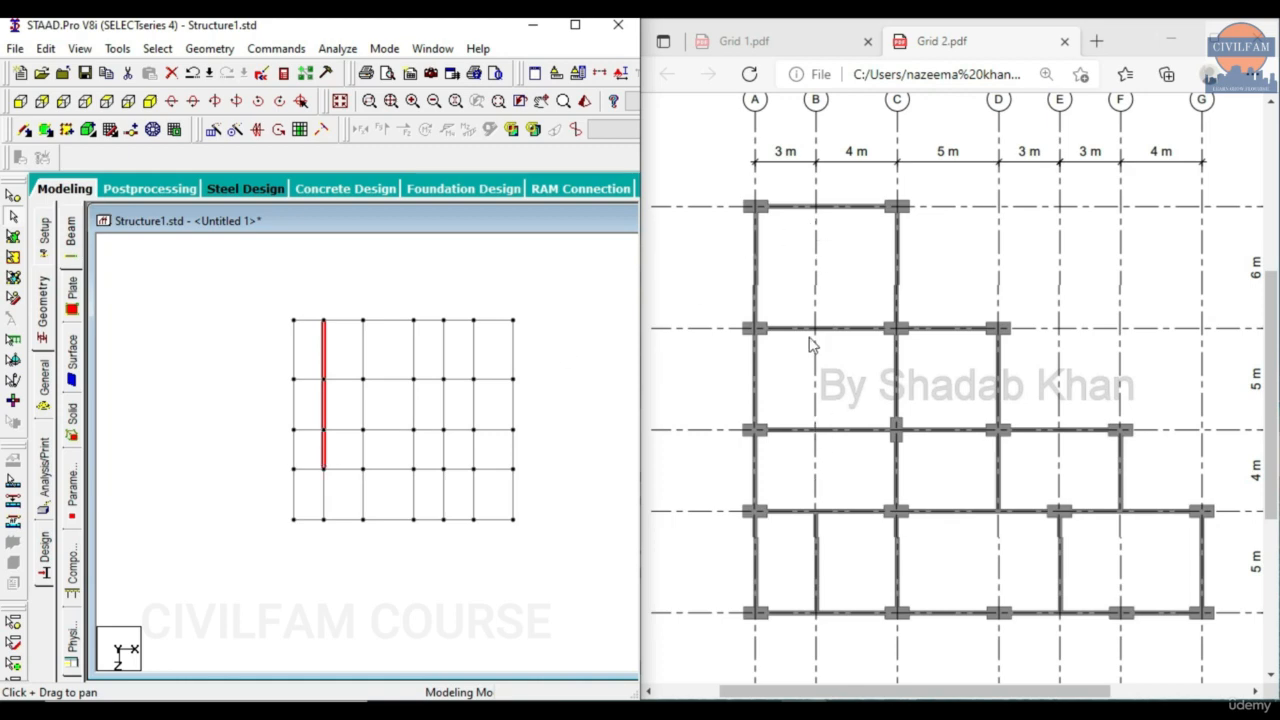
{"action": "key", "text": "Delete"}
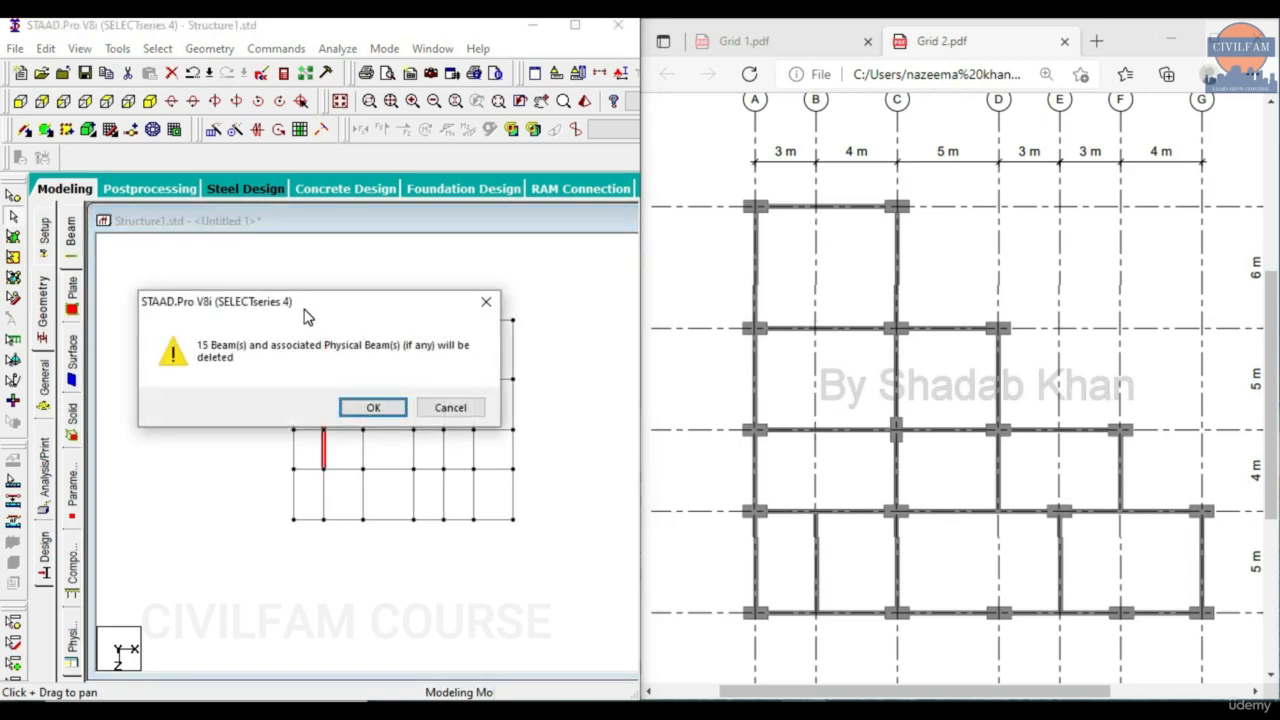
{"action": "key", "text": "Return"}
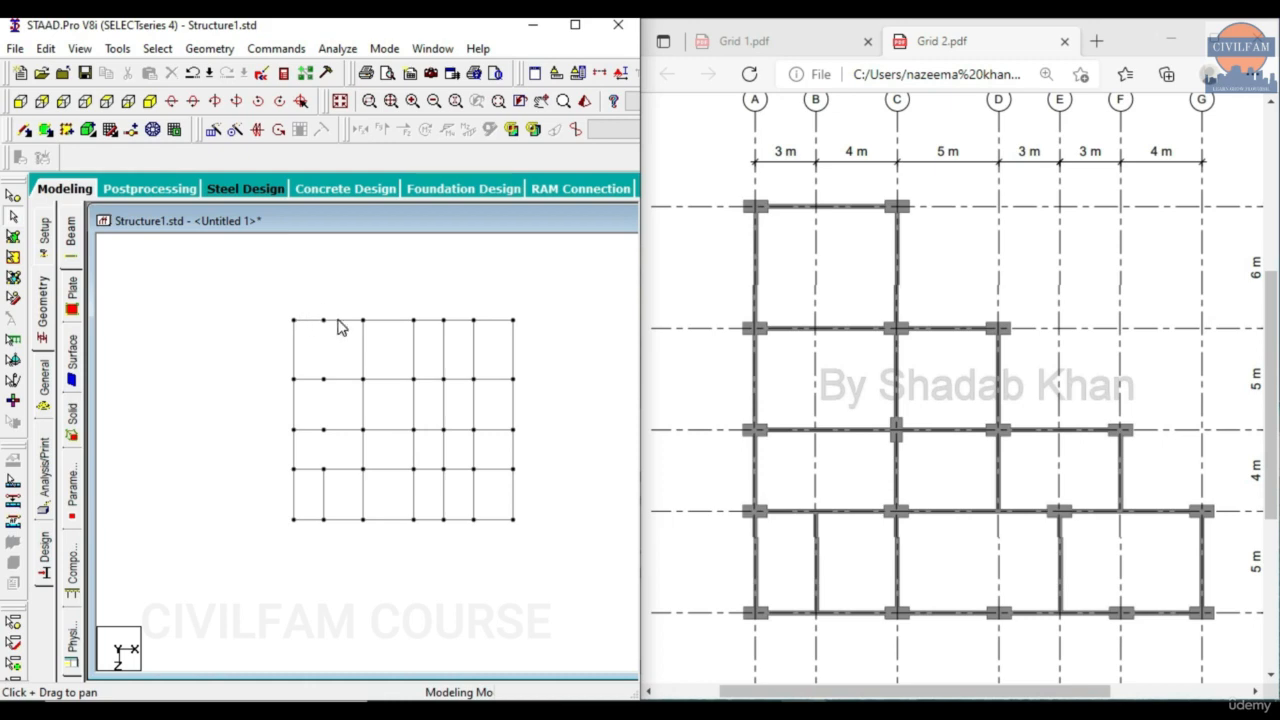
Merge each pair of beams between grid lines A and C along the outer edge of the 6 m bay, on all levels.
{"action": "left_click", "coordinate": [340, 320]}
{"action": "left_click", "coordinate": [306, 320], "text": "ctrl"}
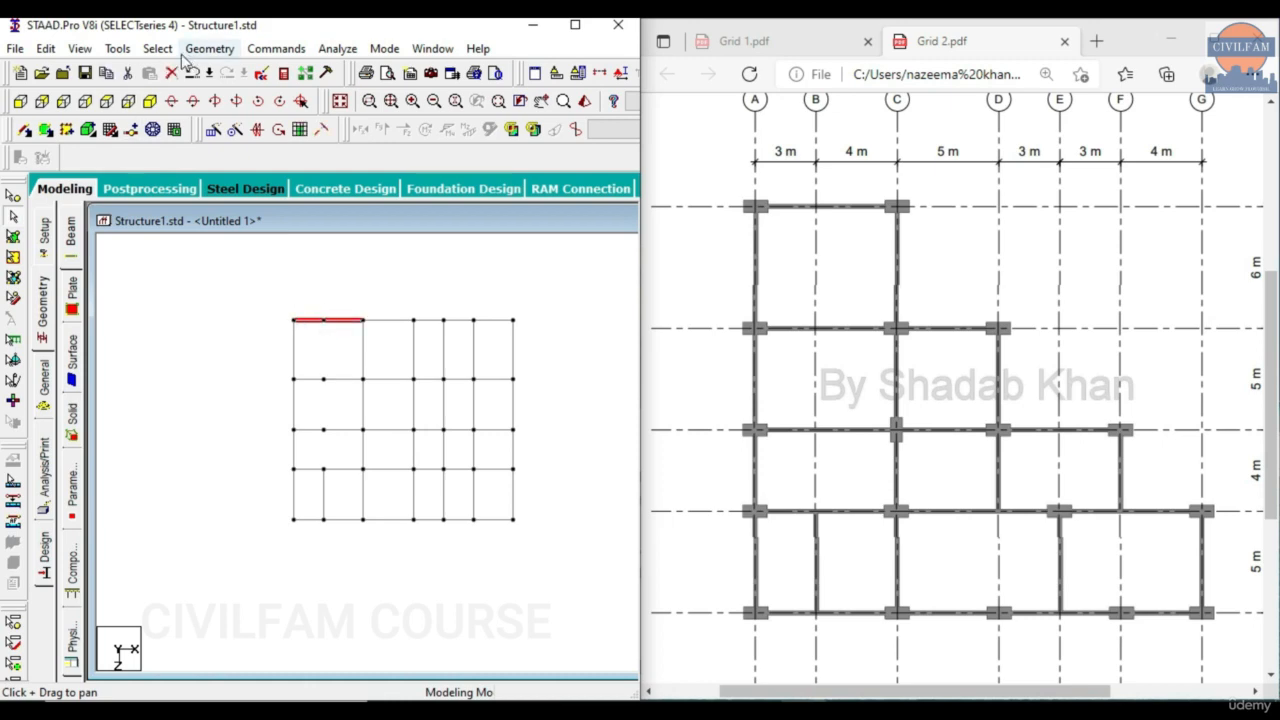
{"action": "left_click", "coordinate": [240, 285]}
{"action": "left_click", "coordinate": [334, 321]}
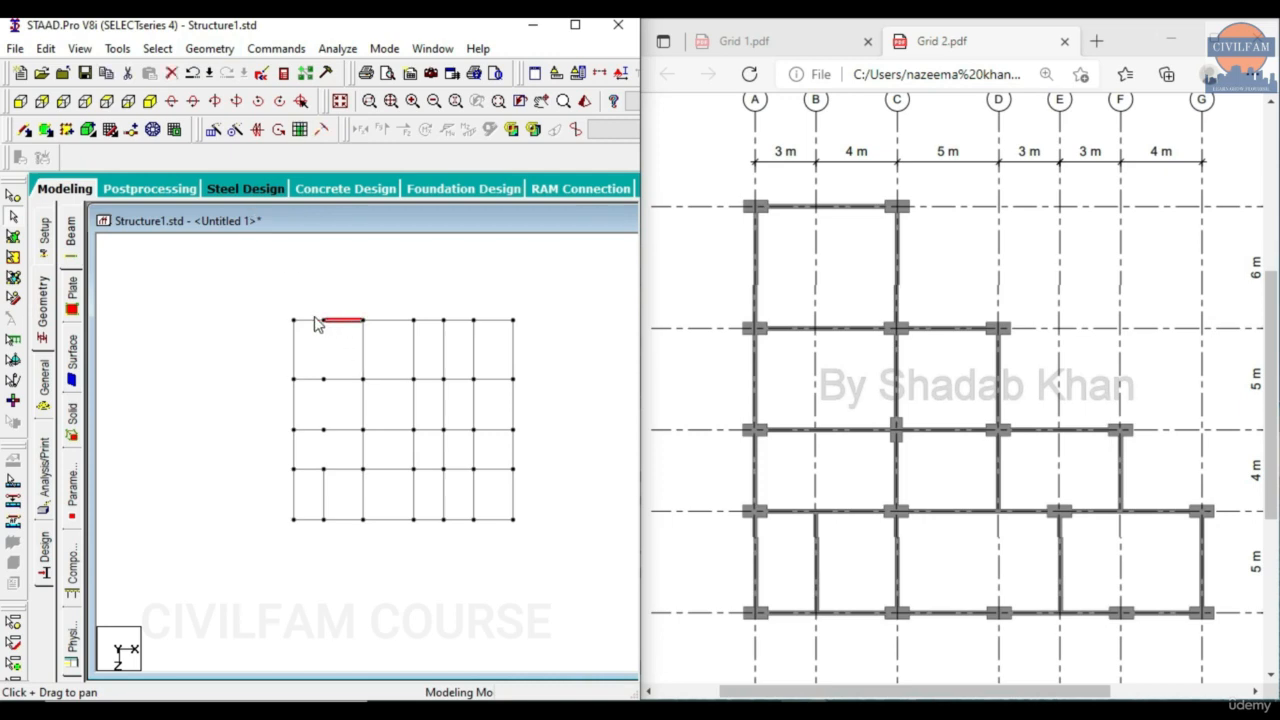
{"action": "left_click", "coordinate": [209, 48]}
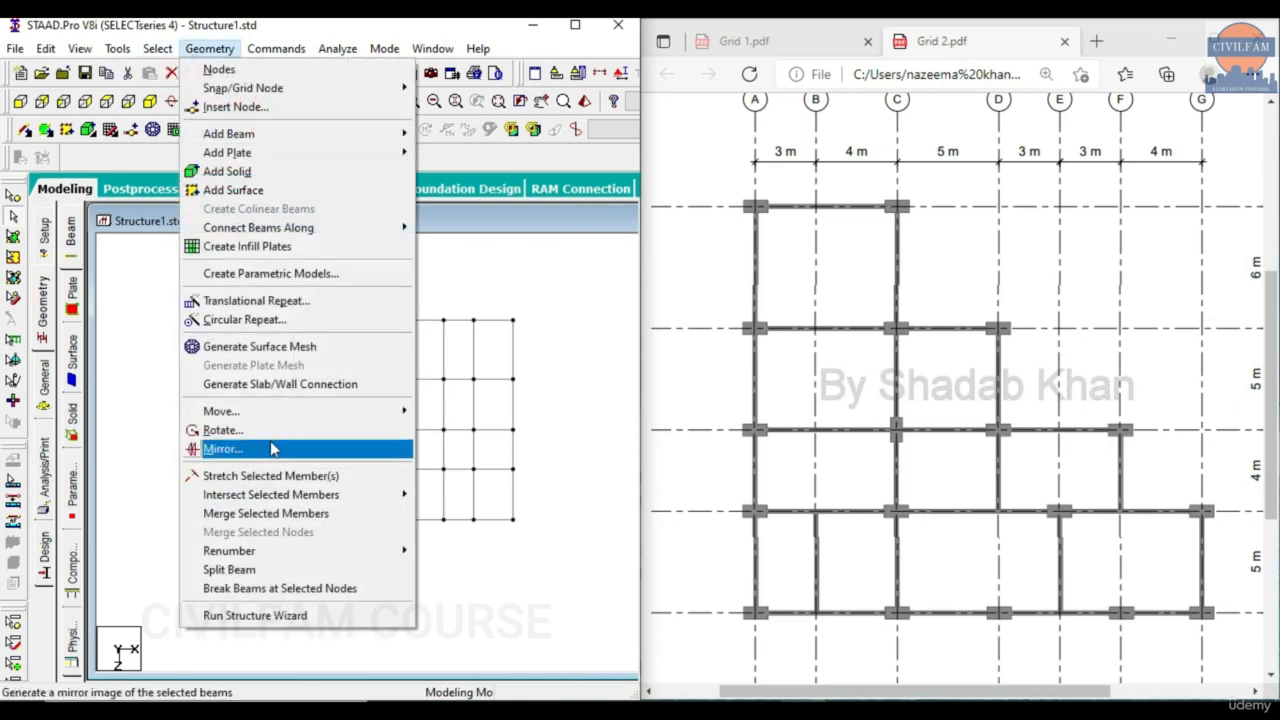
{"action": "left_click", "coordinate": [268, 513]}
{"action": "left_click", "coordinate": [391, 275]}
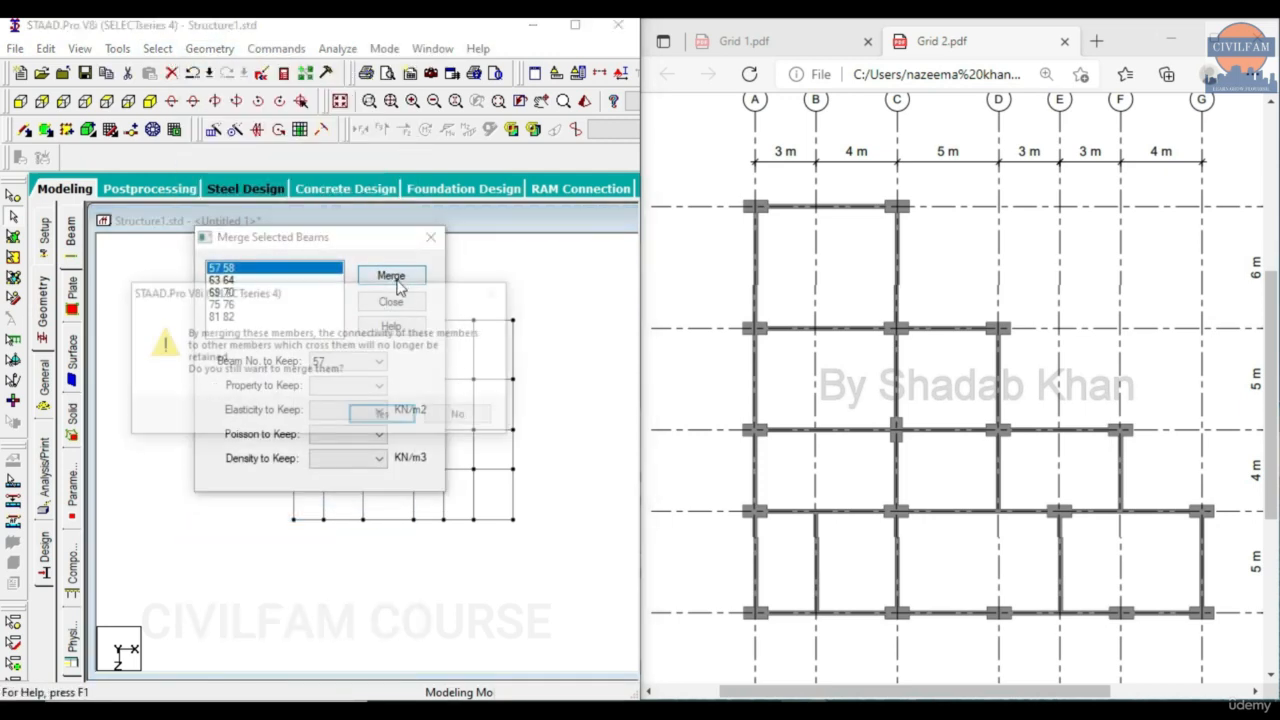
{"action": "left_click", "coordinate": [384, 416]}
{"action": "left_click_drag", "start_coordinate": [386, 237], "coordinate": [666, 234]}
{"action": "left_click", "coordinate": [671, 273]}
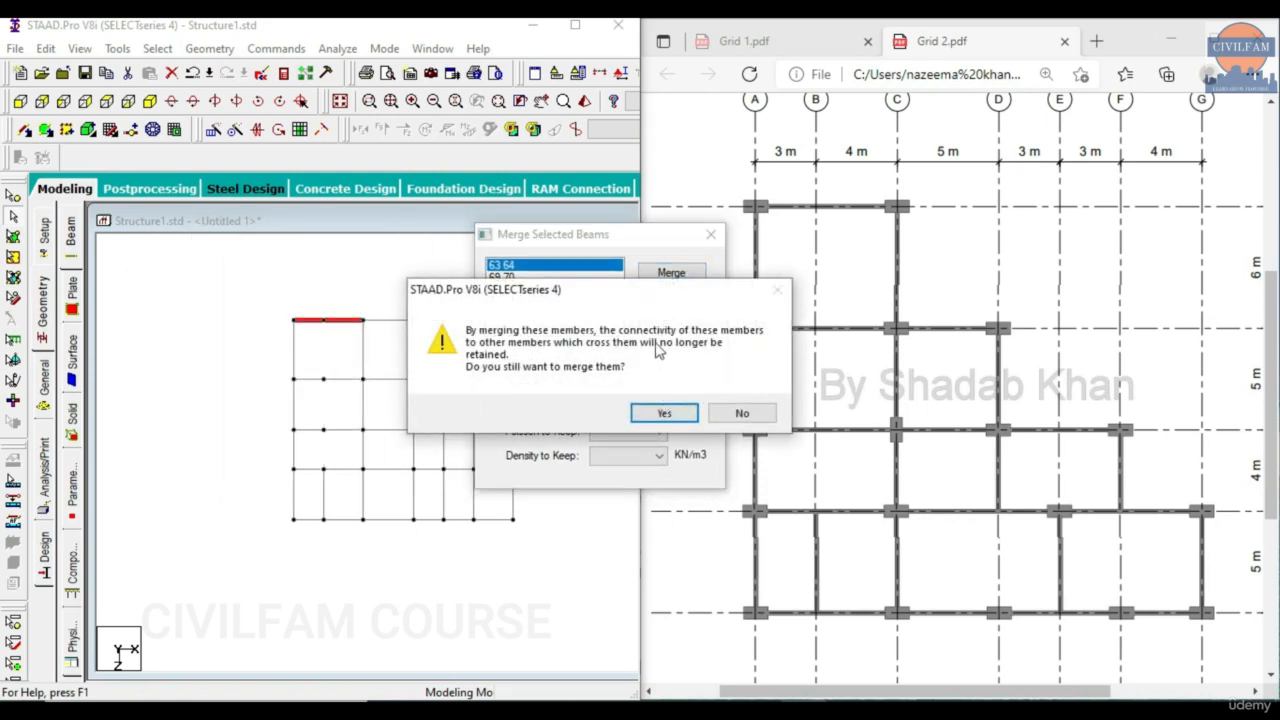
{"action": "left_click", "coordinate": [664, 413]}
{"action": "left_click", "coordinate": [671, 273]}
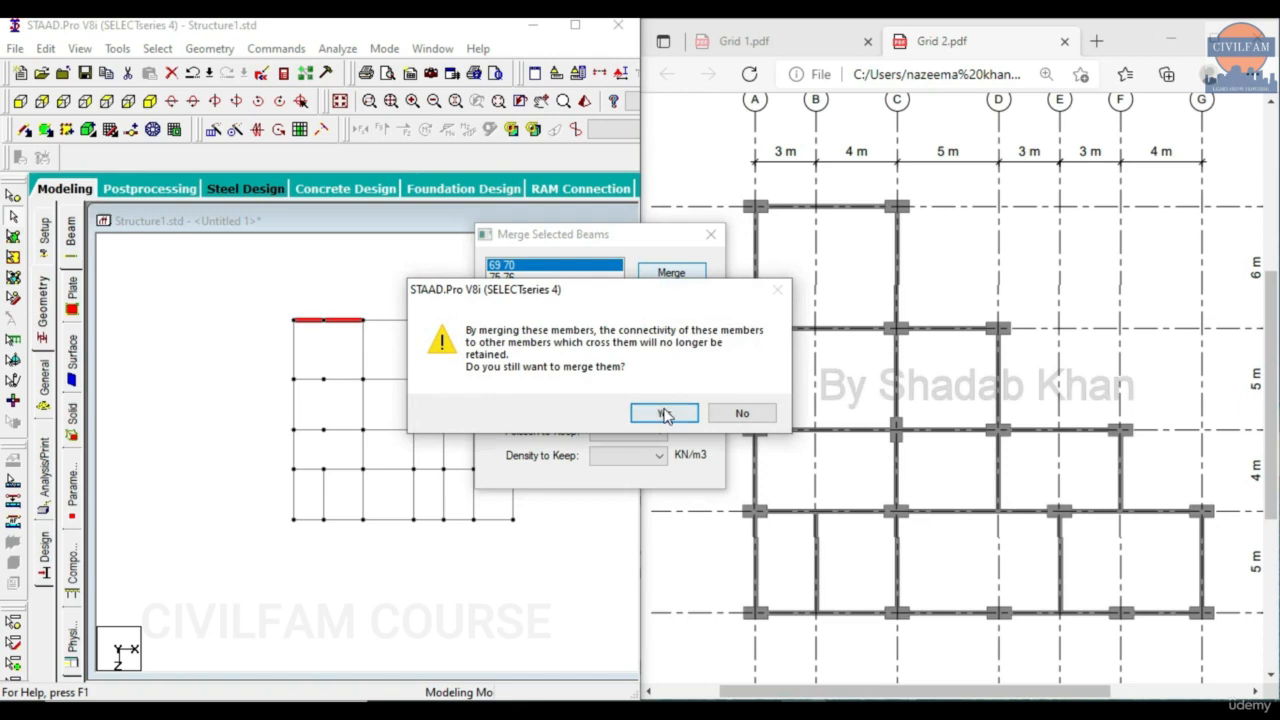
{"action": "left_click", "coordinate": [664, 413]}
{"action": "left_click", "coordinate": [671, 273]}
{"action": "left_click", "coordinate": [668, 413]}
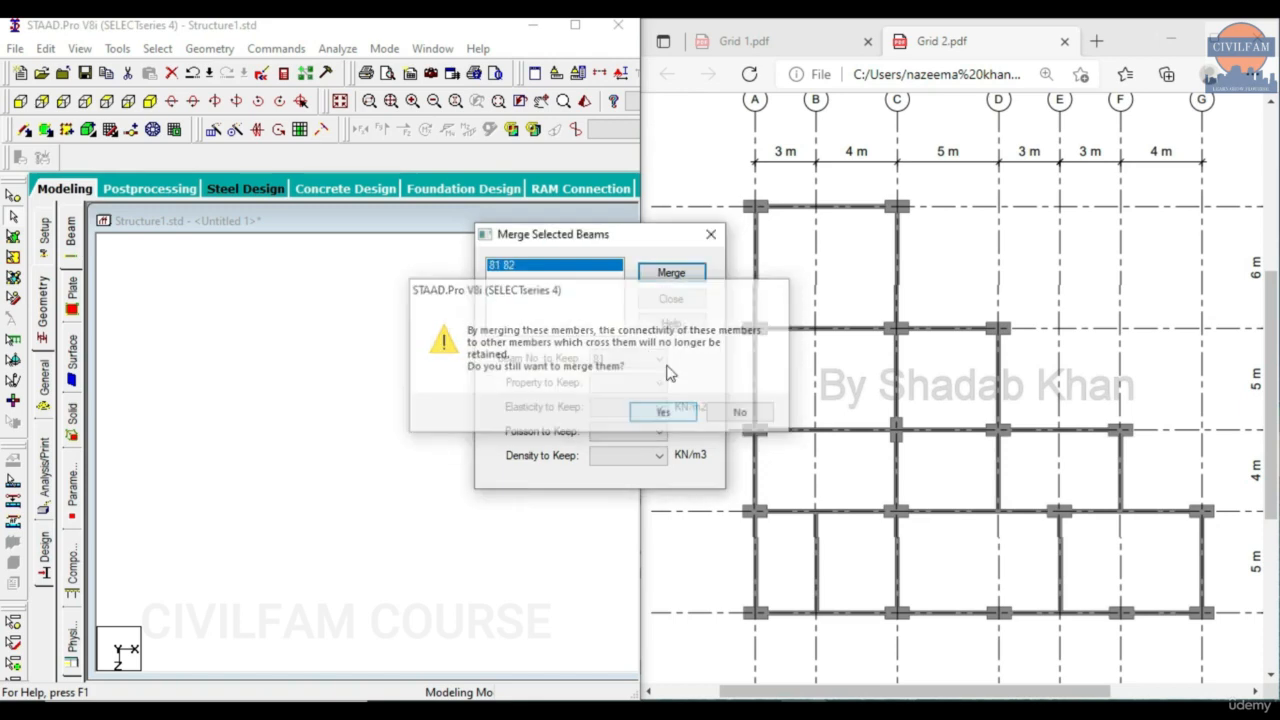
{"action": "left_click", "coordinate": [671, 273]}
{"action": "left_click", "coordinate": [664, 413]}
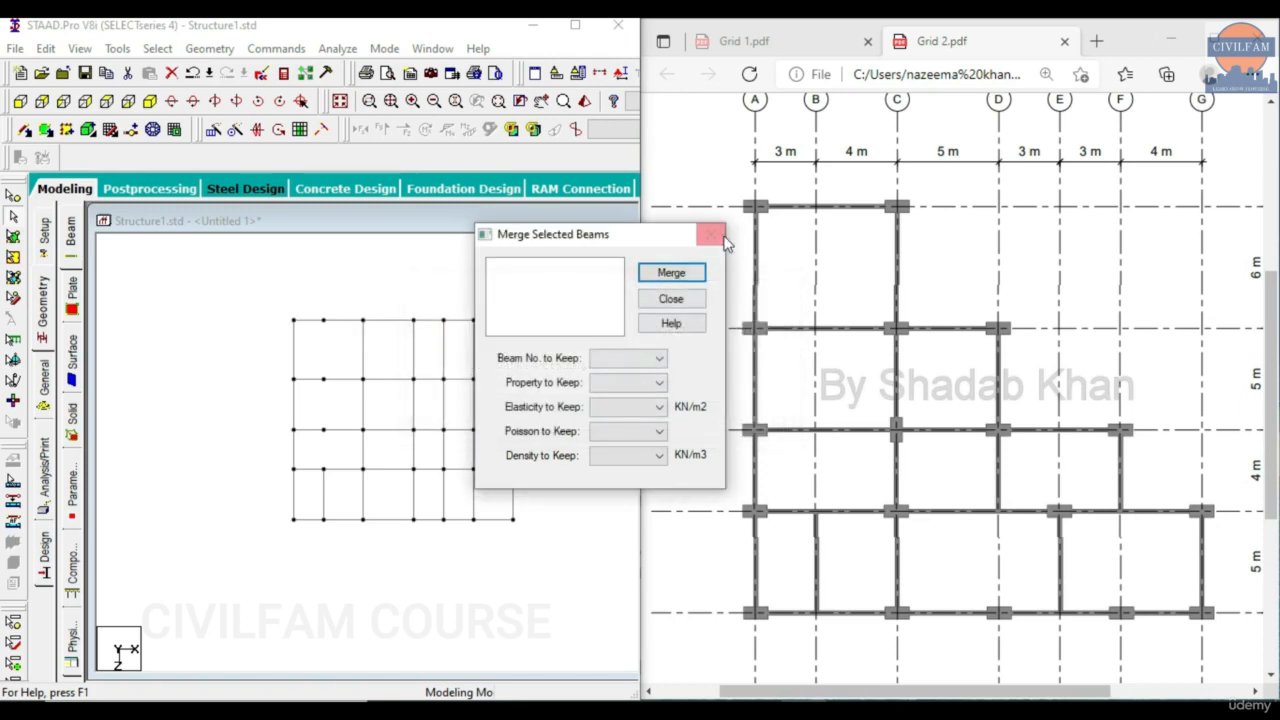
{"action": "left_click", "coordinate": [671, 299]}
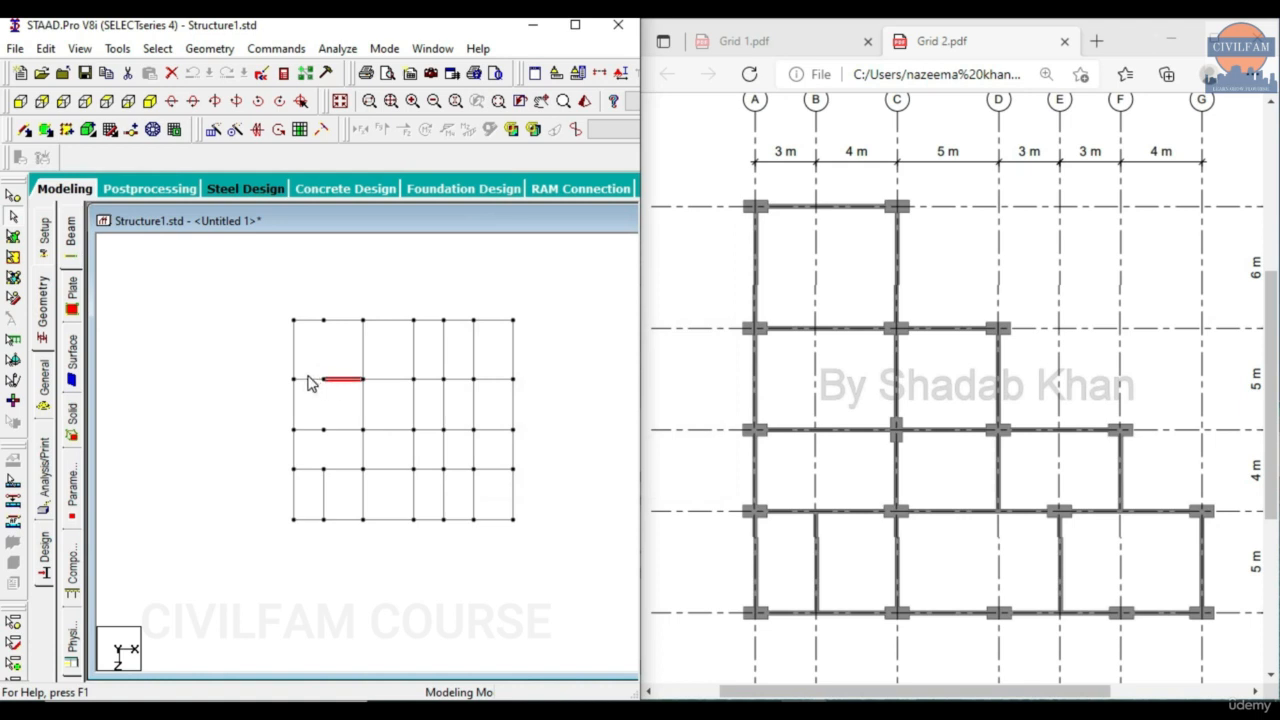
Merge the beam pairs between grid lines A and C along the line separating the 6 m and 5 m bays, on all levels.
{"action": "left_click", "coordinate": [314, 360]}
{"action": "left_click", "coordinate": [150, 101]}
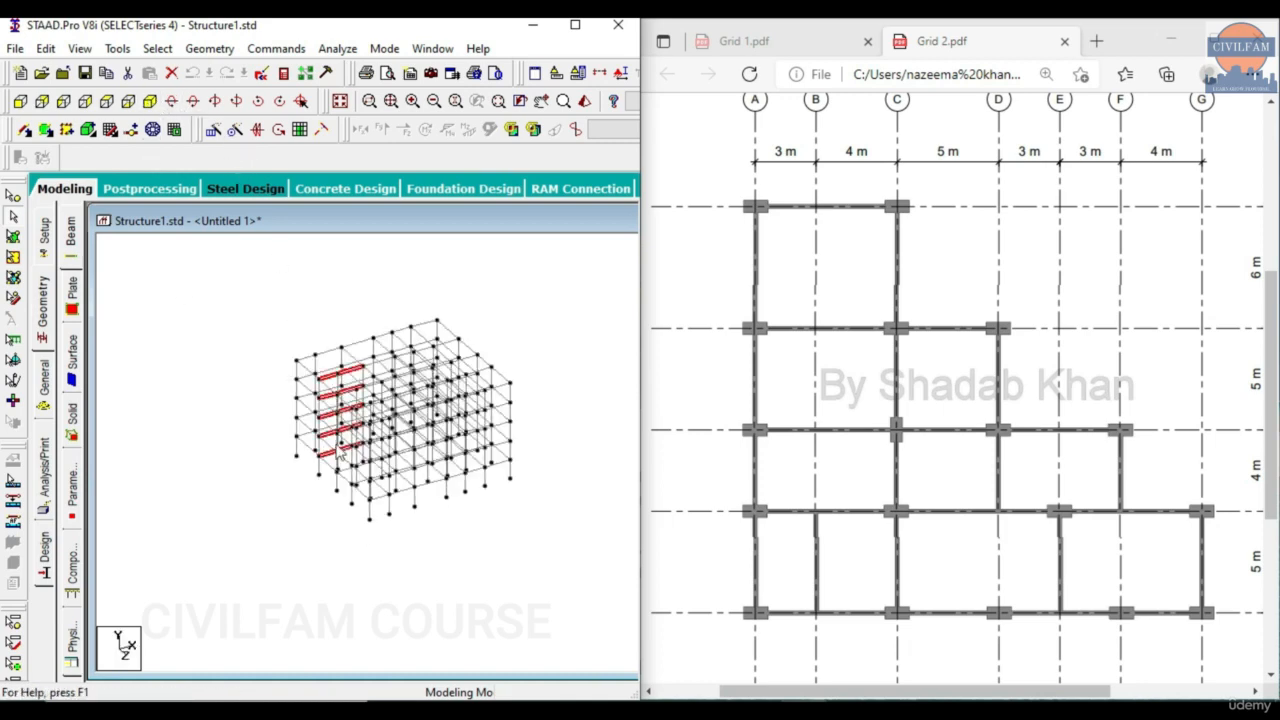
{"action": "left_click", "coordinate": [106, 101]}
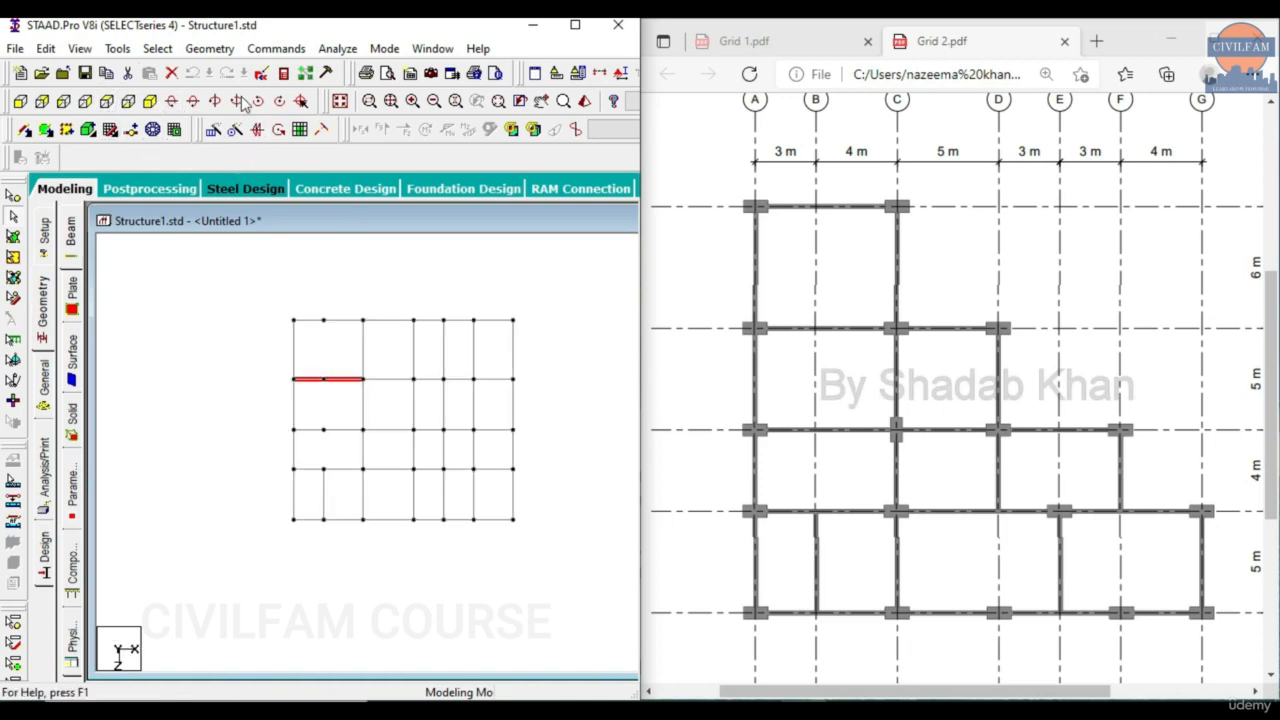
{"action": "left_click", "coordinate": [195, 48]}
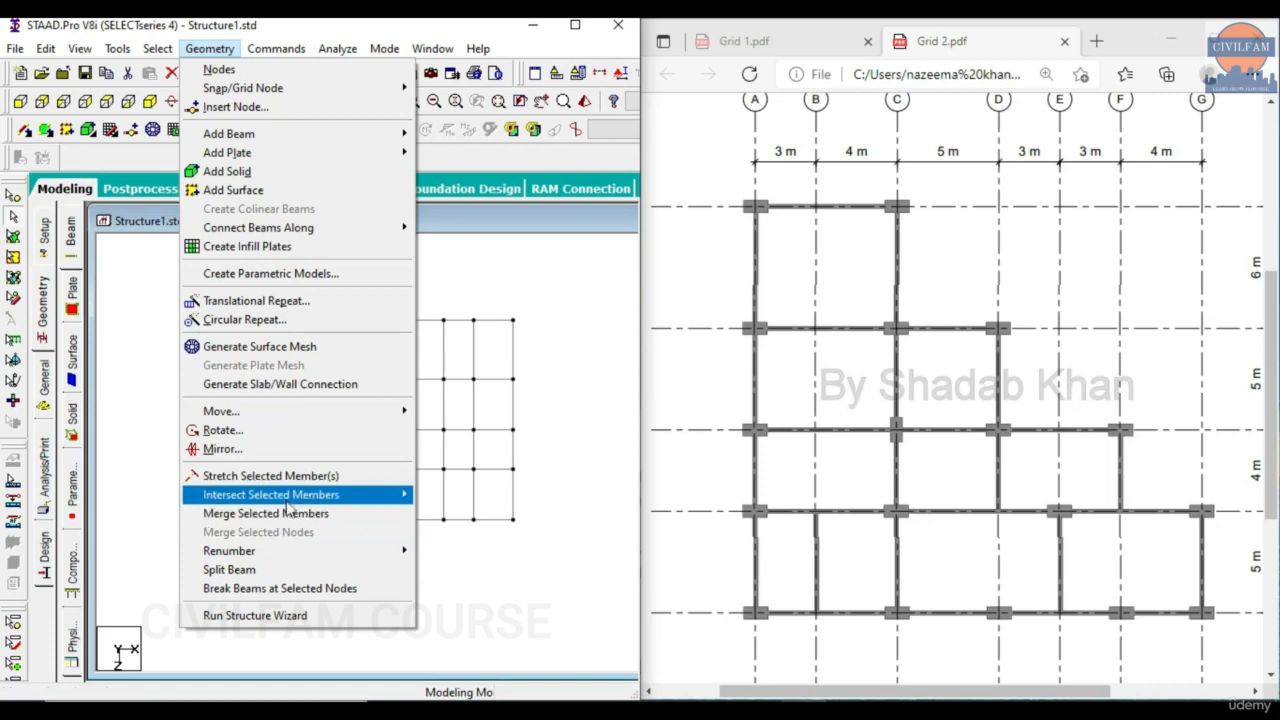
{"action": "left_click", "coordinate": [265, 513]}
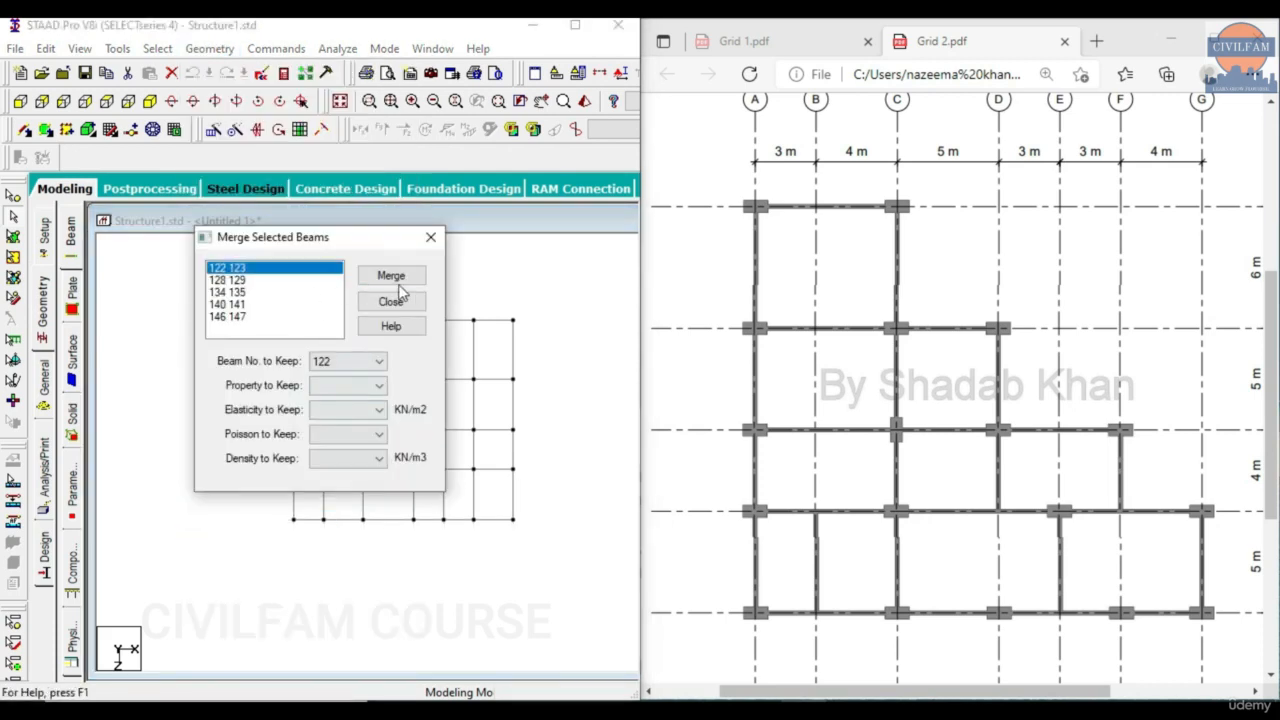
{"action": "left_click", "coordinate": [393, 279]}
{"action": "key", "text": "Return"}
{"action": "key", "text": "Return"}
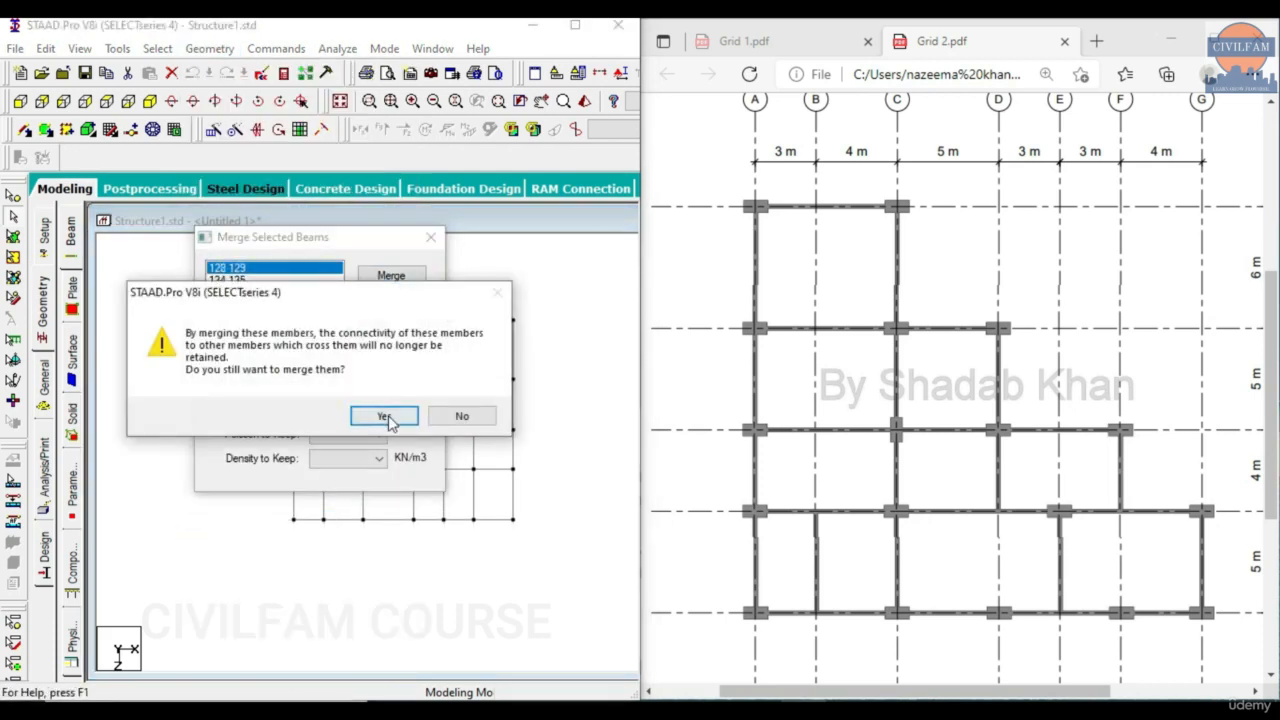
{"action": "key", "text": "Return"}
{"action": "key", "text": "Return"}
{"action": "left_click", "coordinate": [383, 415]}
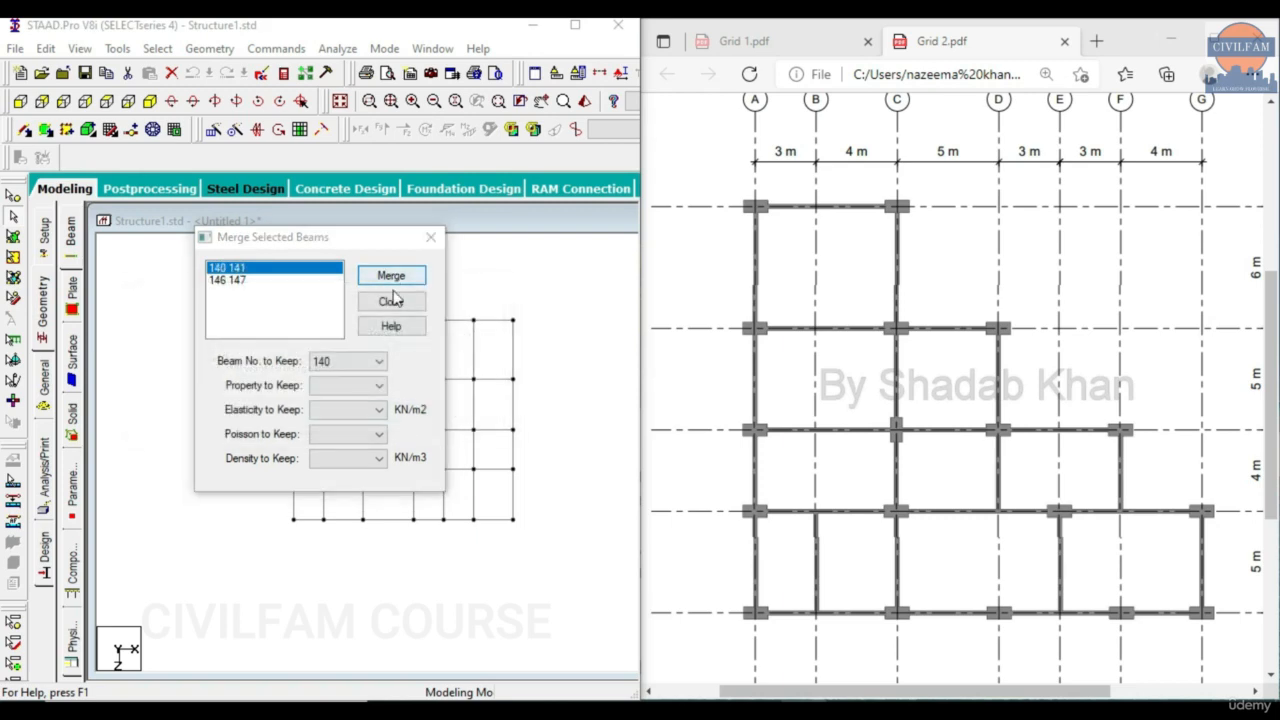
{"action": "left_click", "coordinate": [391, 276]}
{"action": "left_click", "coordinate": [383, 415]}
{"action": "left_click", "coordinate": [391, 276]}
{"action": "left_click", "coordinate": [383, 415]}
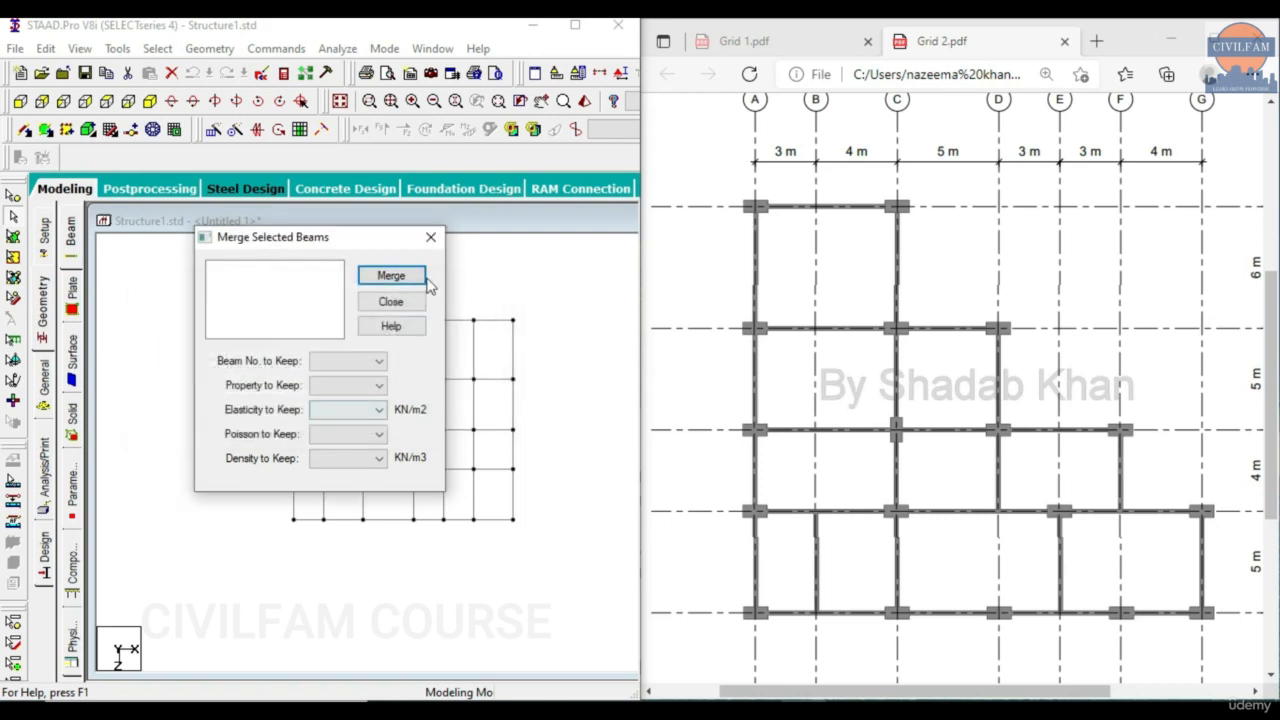
{"action": "left_click", "coordinate": [430, 237]}
Merge the beam pairs between grid lines A and C along the line separating the upper 5 m and 4 m bays.
{"action": "left_click", "coordinate": [333, 431]}
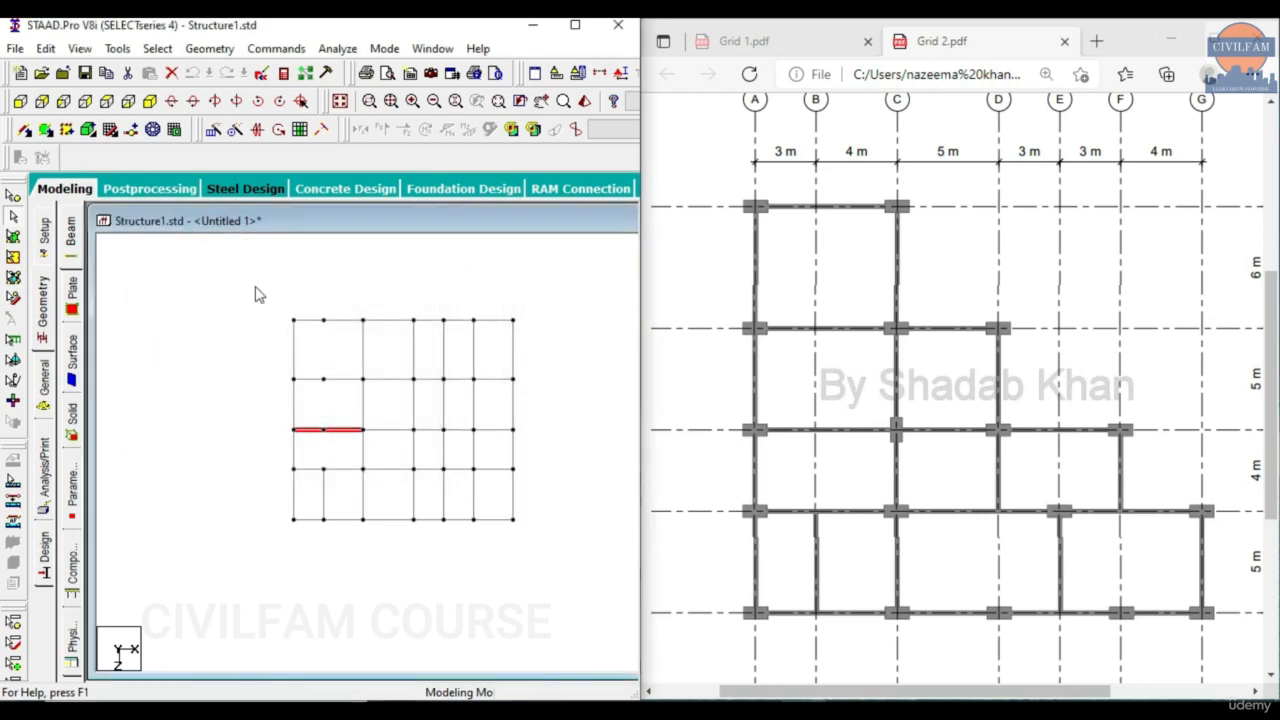
{"action": "left_click", "coordinate": [206, 50]}
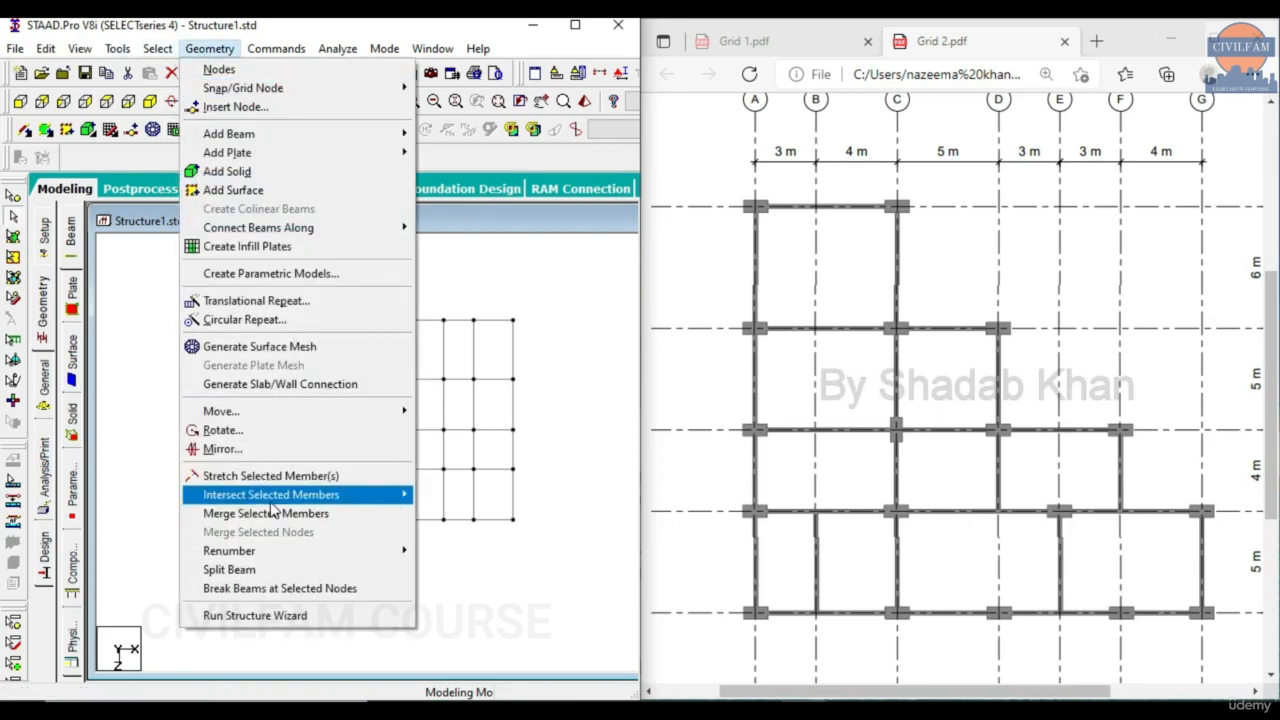
{"action": "left_click", "coordinate": [250, 513]}
{"action": "left_click", "coordinate": [390, 277]}
{"action": "left_click", "coordinate": [383, 415]}
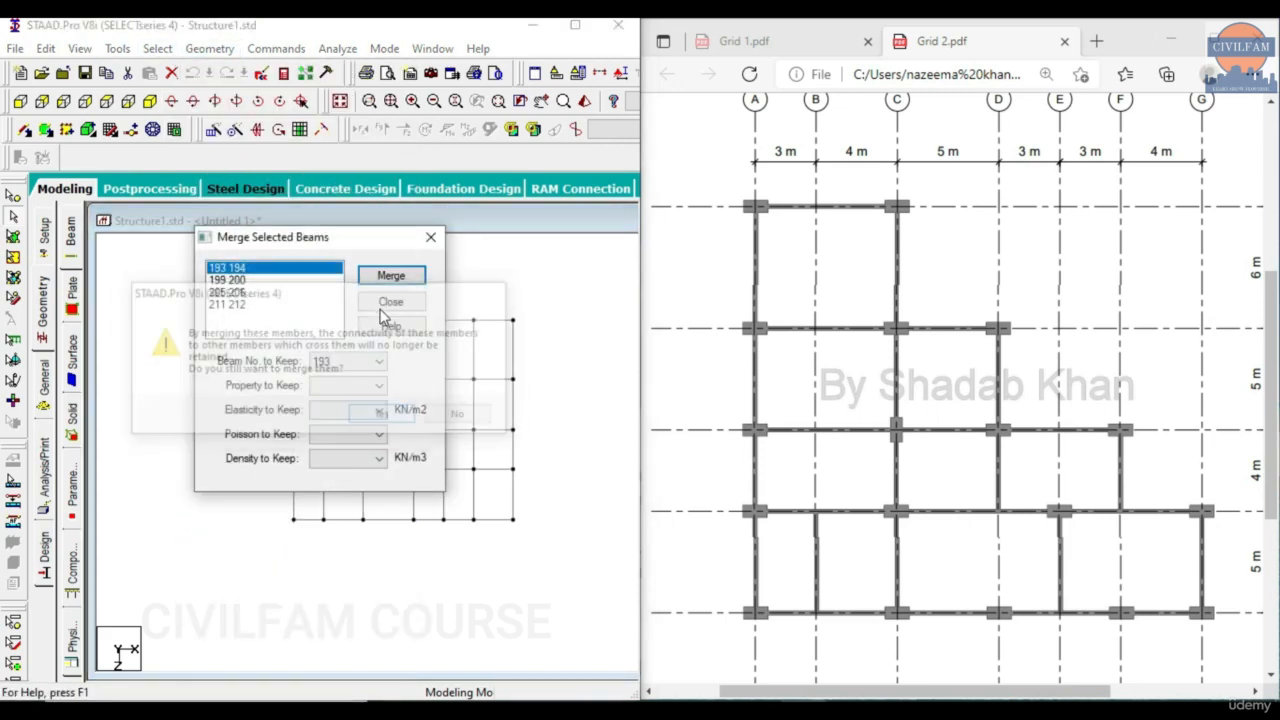
{"action": "left_click", "coordinate": [390, 277]}
{"action": "left_click", "coordinate": [383, 415]}
{"action": "left_click", "coordinate": [390, 277]}
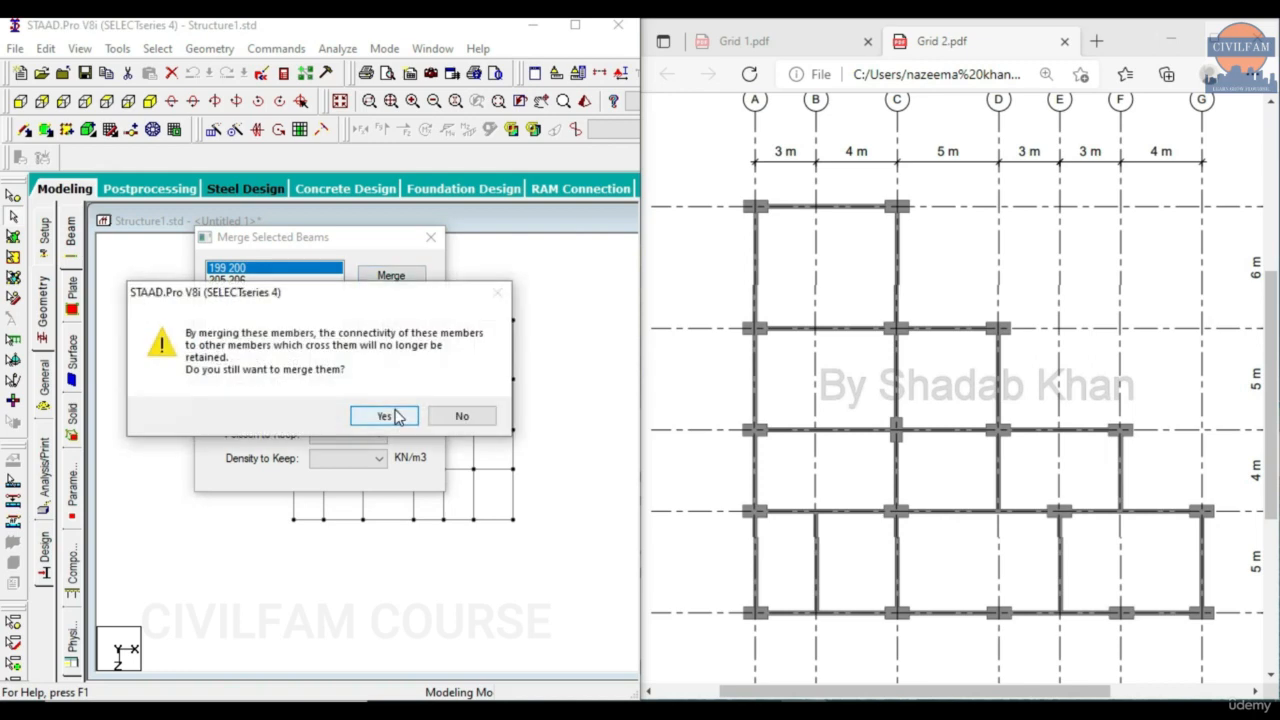
{"action": "left_click", "coordinate": [383, 415]}
{"action": "left_click", "coordinate": [390, 277]}
{"action": "left_click", "coordinate": [383, 415]}
{"action": "left_click", "coordinate": [390, 277]}
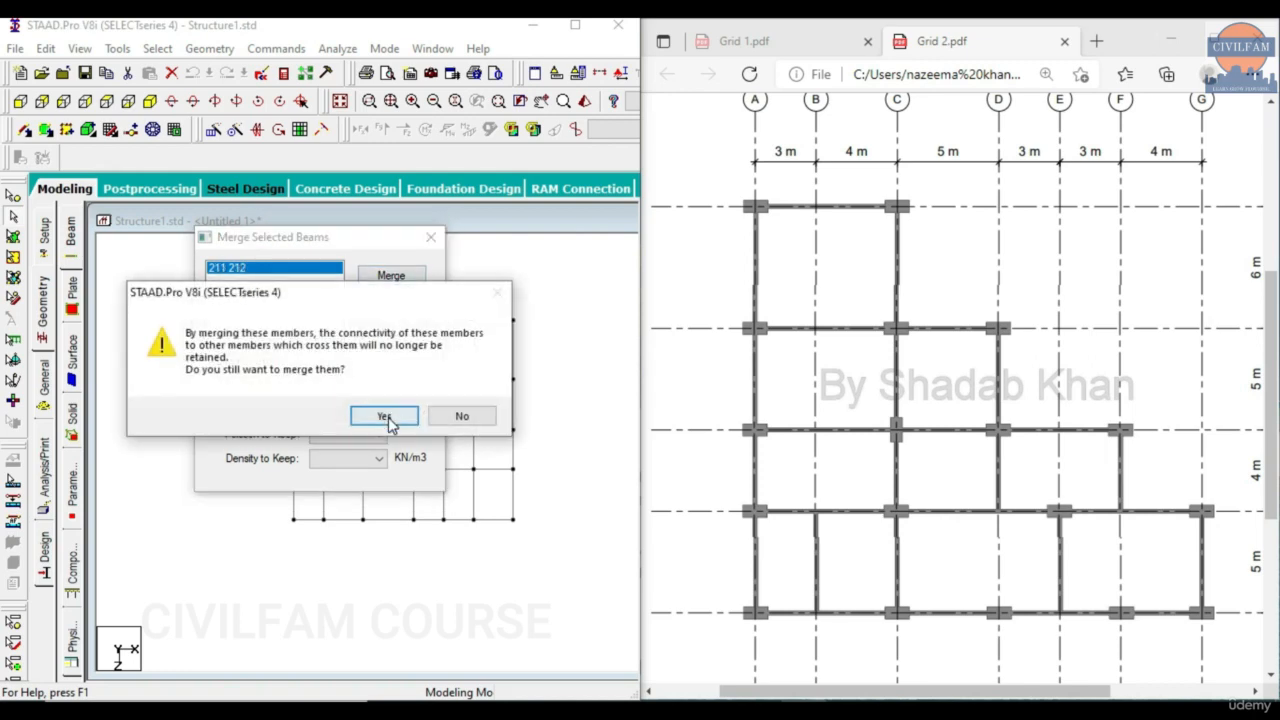
{"action": "left_click", "coordinate": [383, 415]}
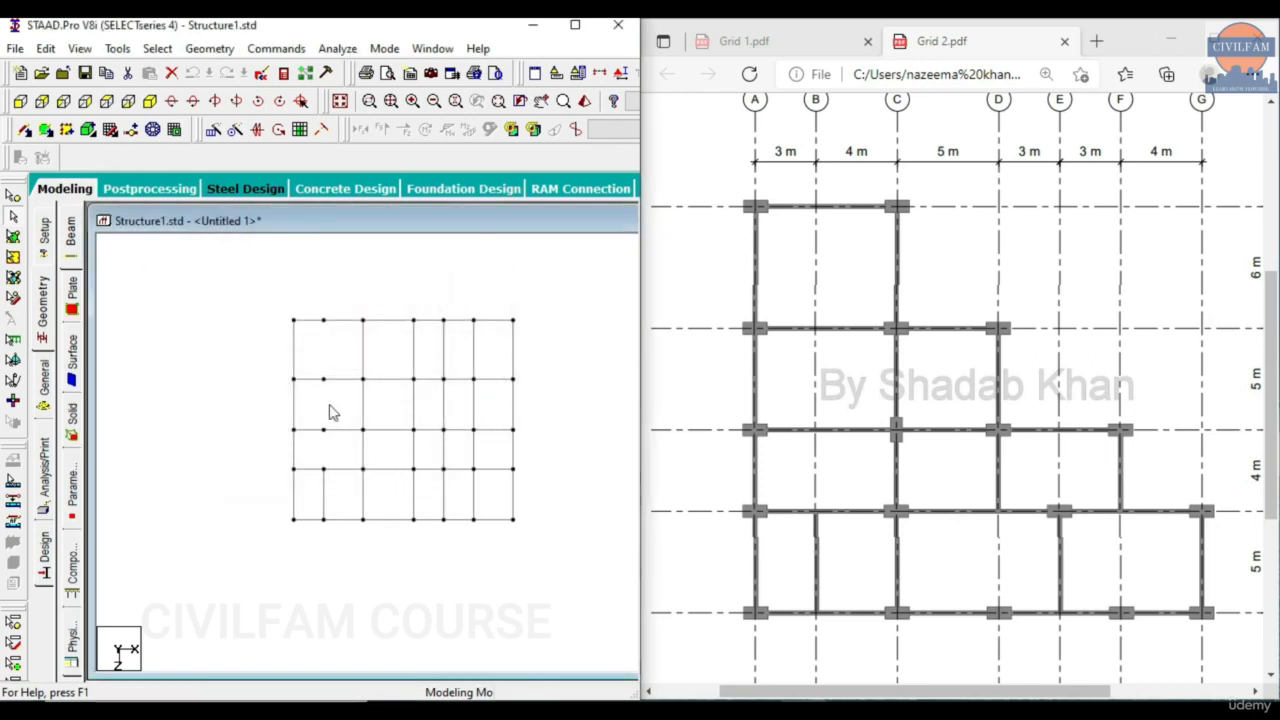
Delete the leftover nodes on grid line B along the three merged beam lines.
{"action": "left_click", "coordinate": [12, 193]}
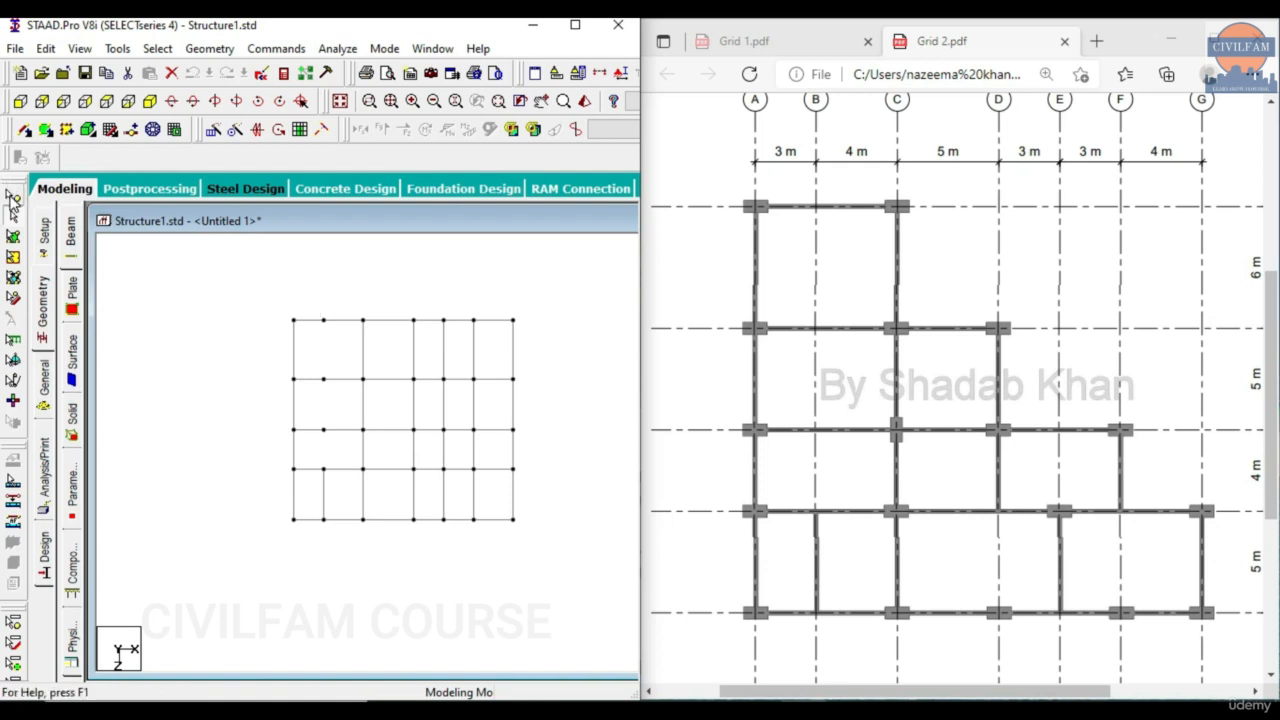
{"action": "left_click_drag", "start_coordinate": [310, 300], "coordinate": [337, 442]}
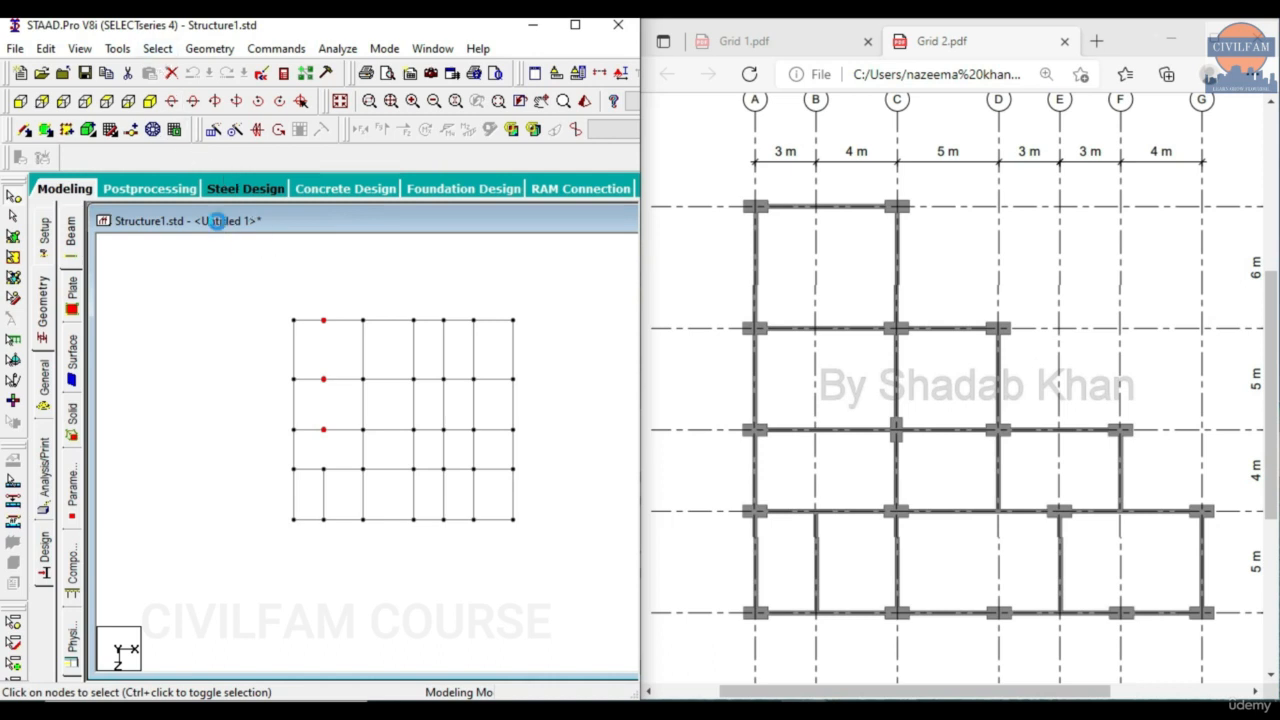
{"action": "key", "text": "Delete"}
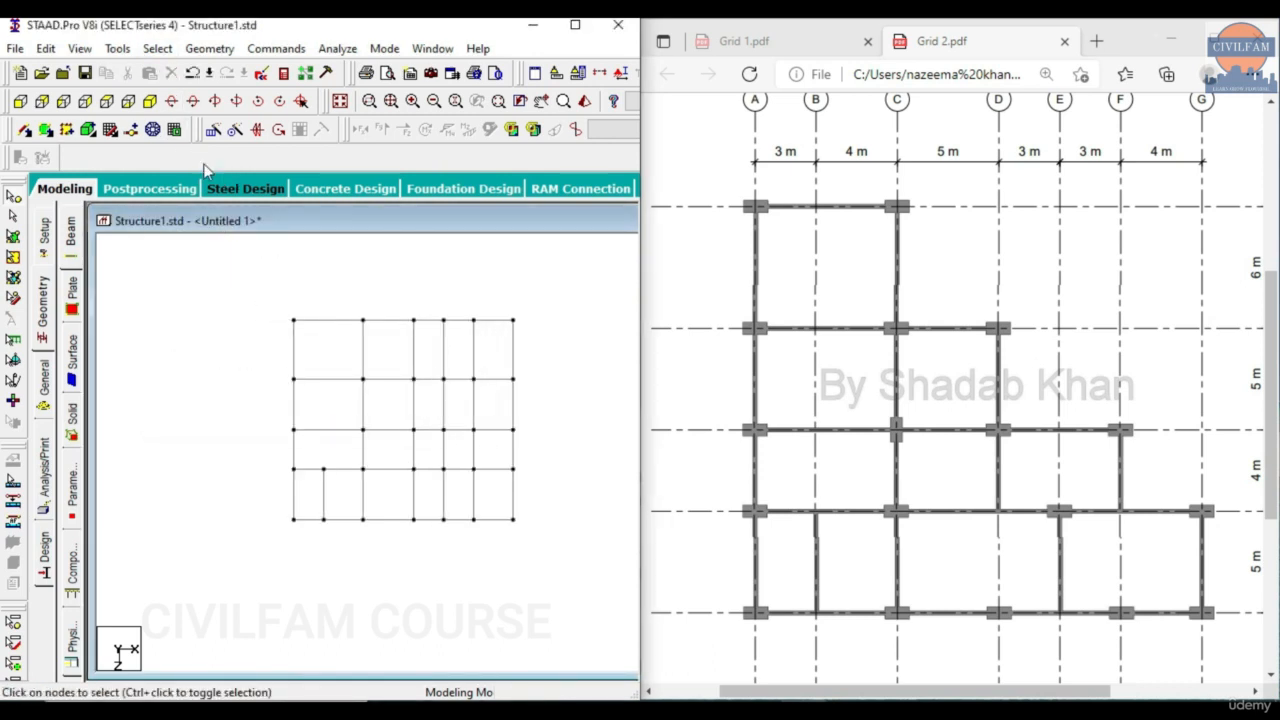
{"action": "left_click", "coordinate": [149, 102]}
{"action": "left_click", "coordinate": [109, 103]}
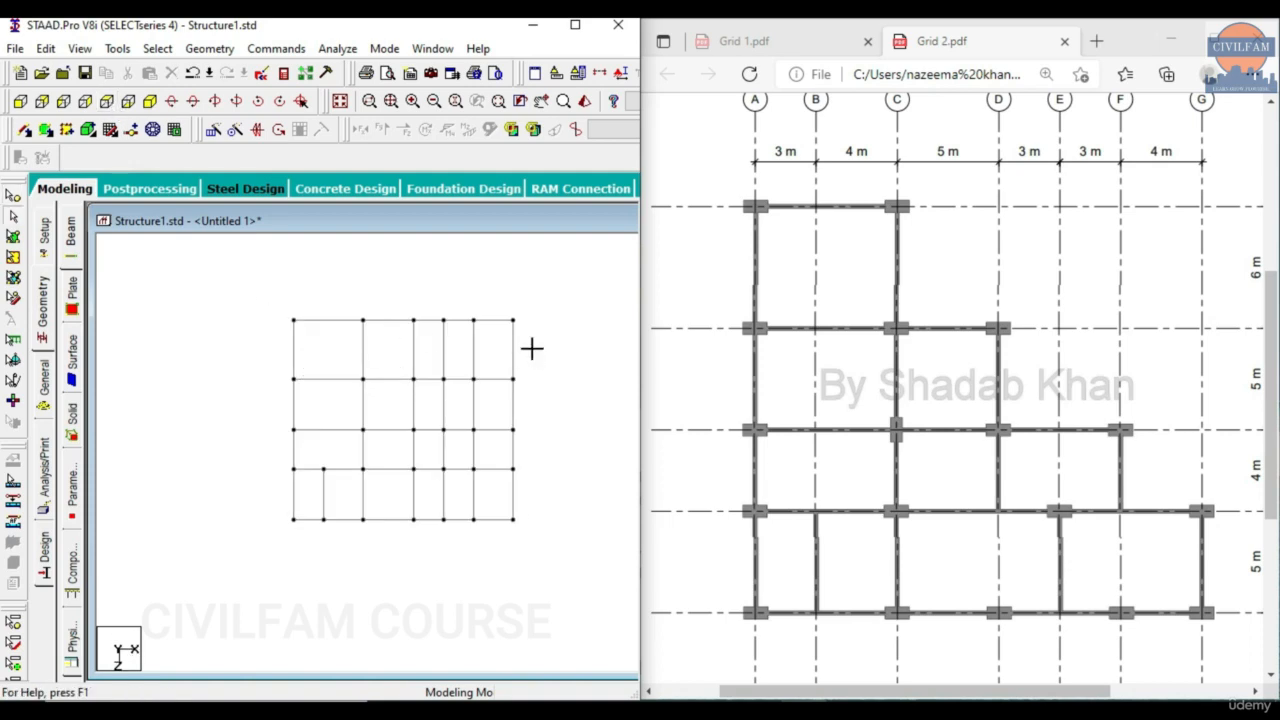
Delete the 6 m bay's outer beams from grid line C to G and its cross beams on D to G, including the unattached nodes.
{"action": "left_click_drag", "start_coordinate": [531, 349], "coordinate": [397, 310]}
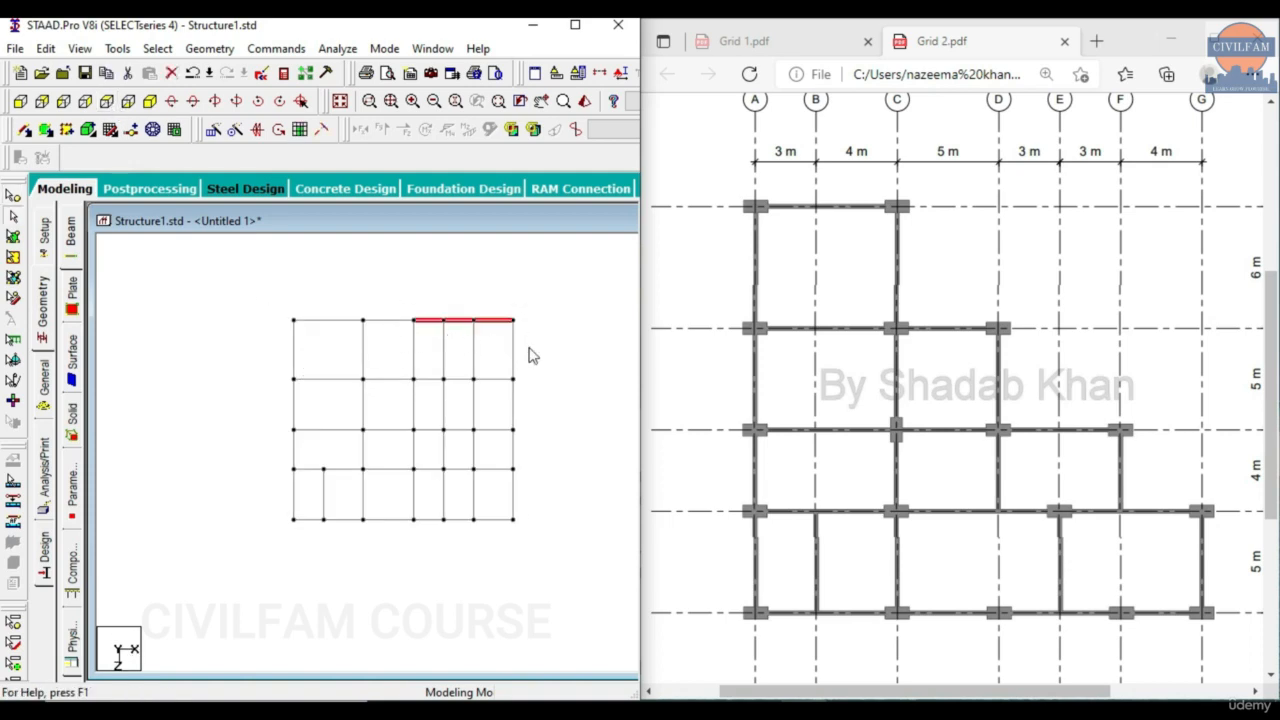
{"action": "left_click_drag", "start_coordinate": [531, 355], "coordinate": [389, 310]}
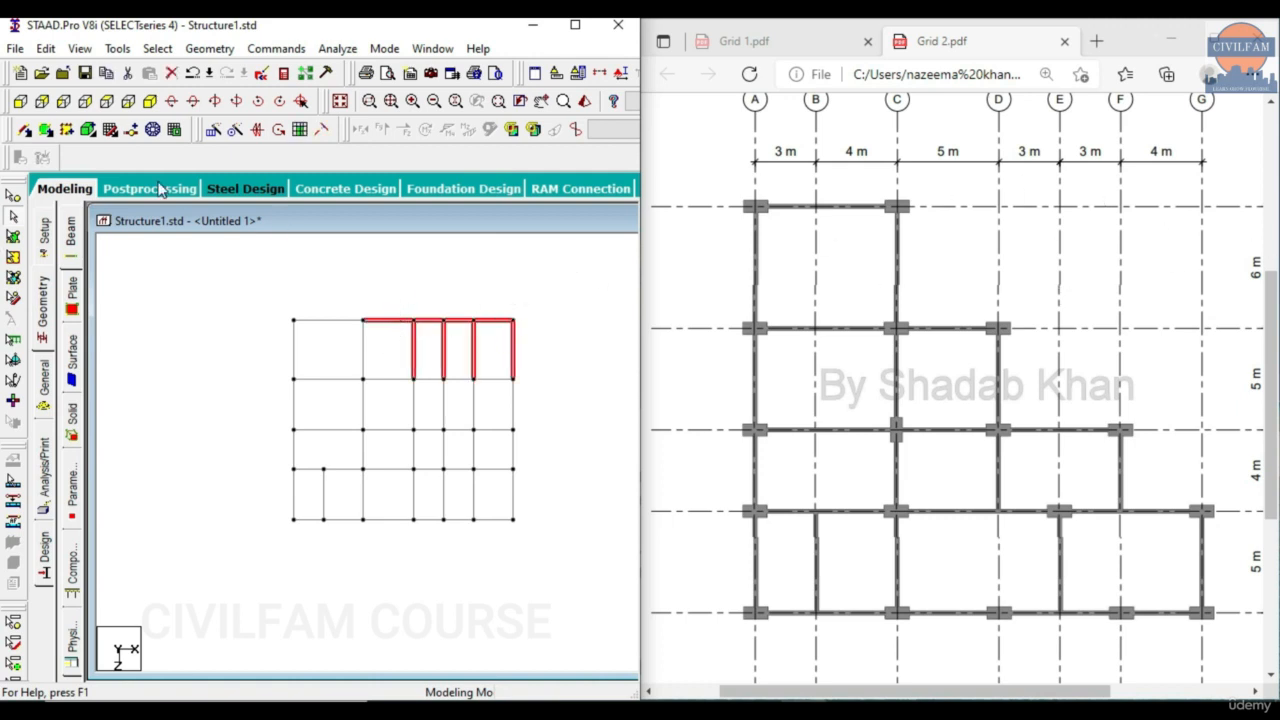
{"action": "left_click", "coordinate": [171, 76]}
{"action": "key", "text": "Return"}
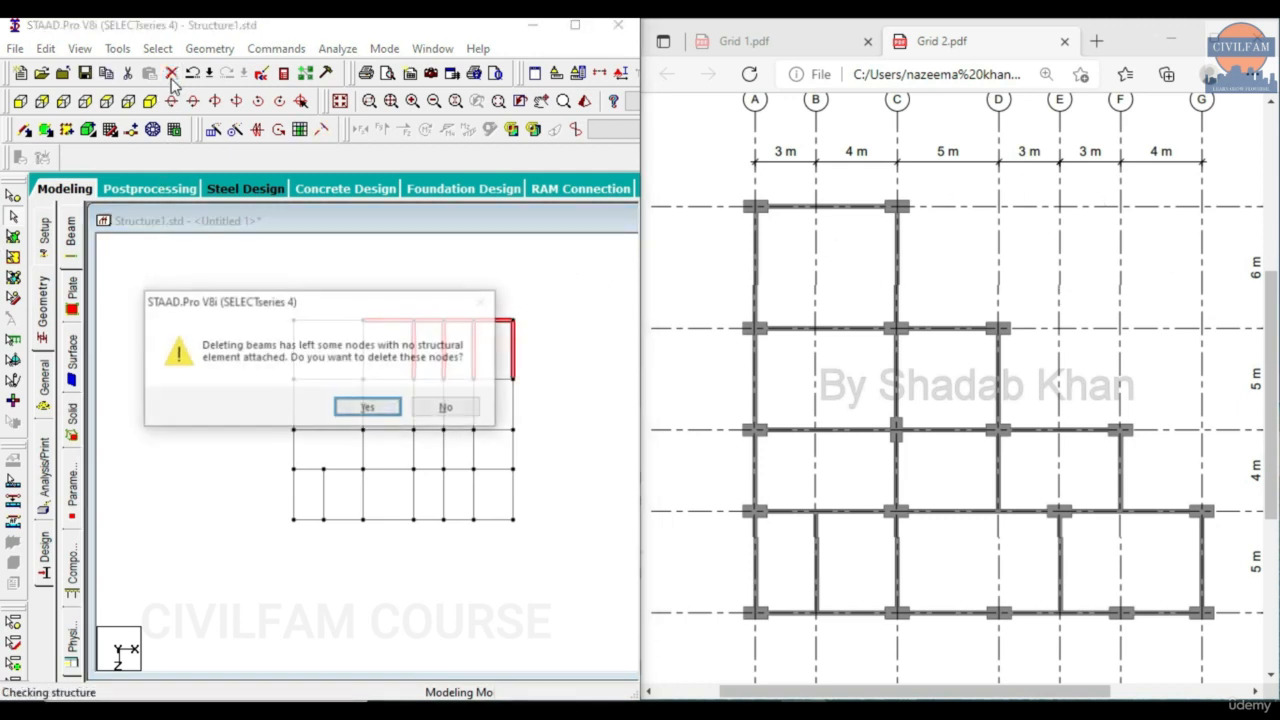
{"action": "key", "text": "Return"}
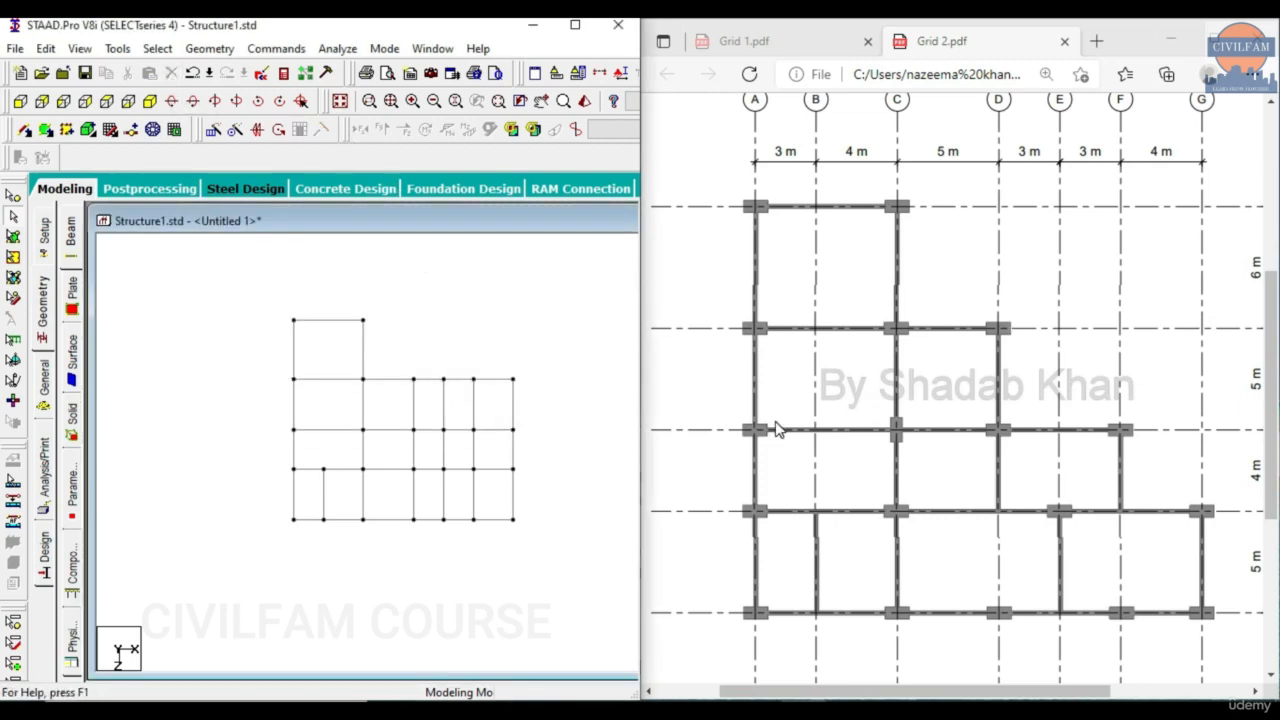
Delete the upper 5 m bay's edge beams from grid line D to G and its cross beams on E, F and G.
{"action": "left_click_drag", "start_coordinate": [530, 415], "coordinate": [423, 372]}
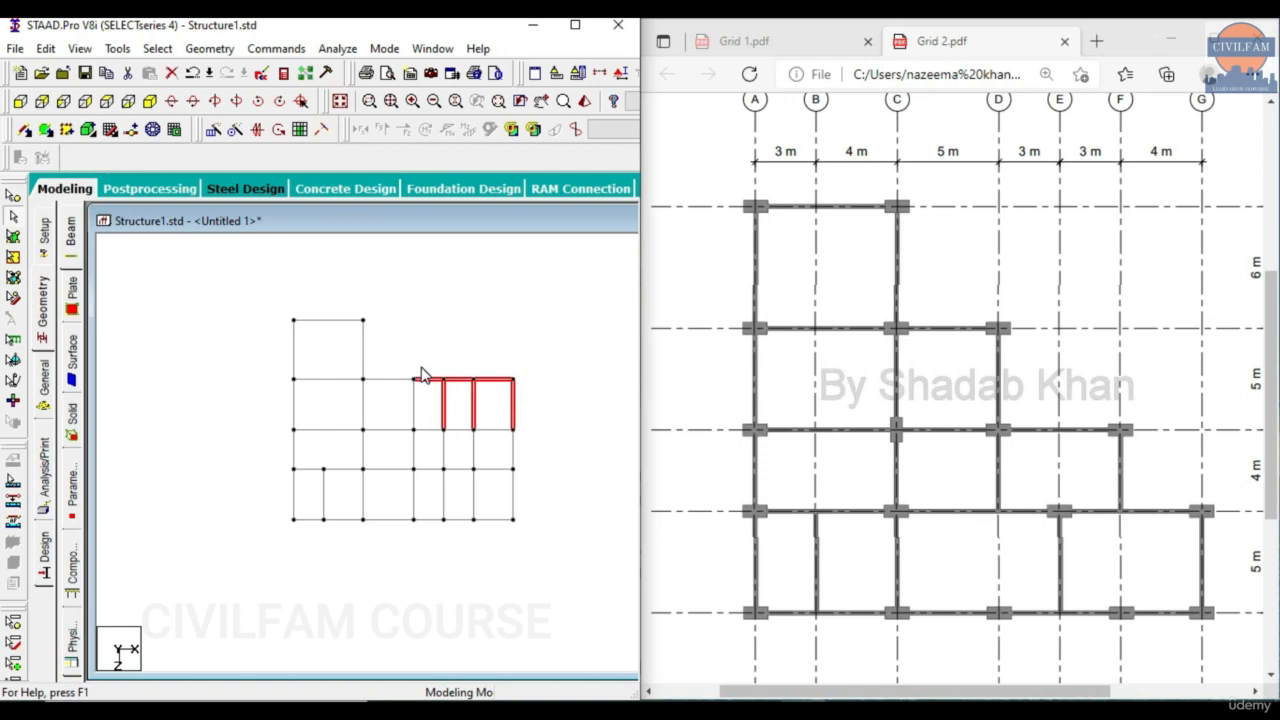
{"action": "key", "text": "Delete"}
{"action": "key", "text": "Return"}
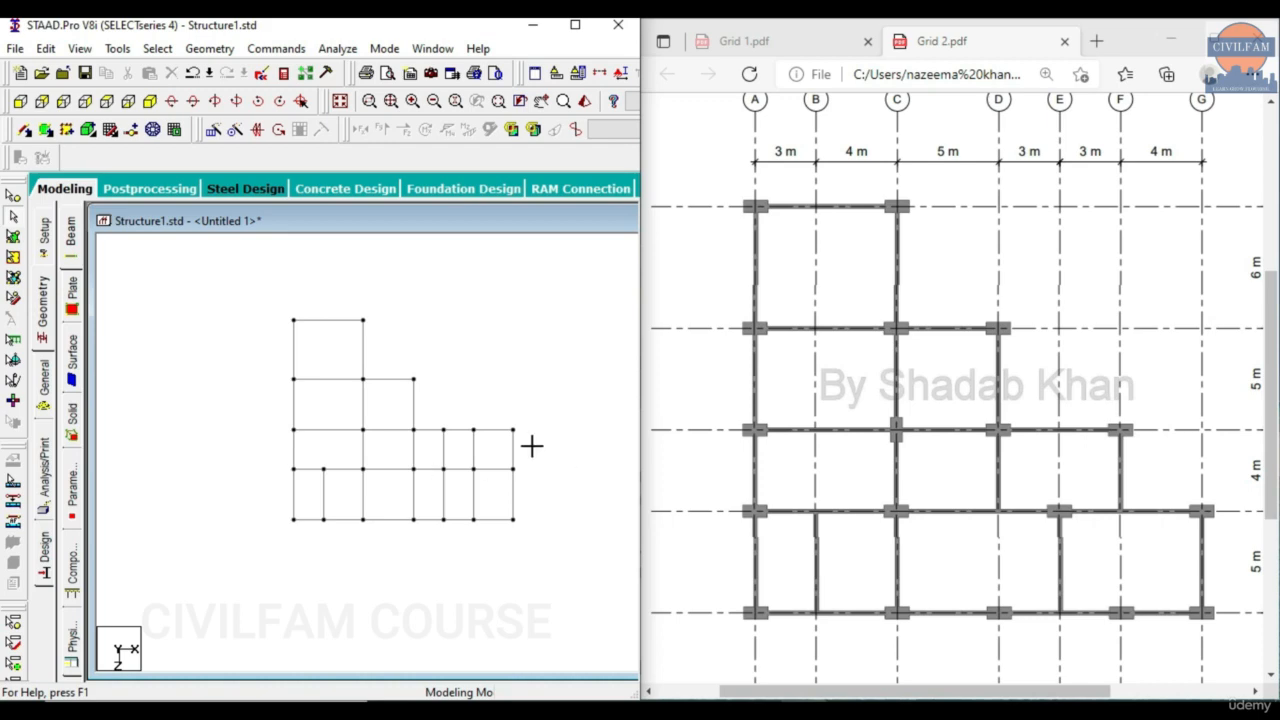
Delete the 4 m bay's upper edge beams between grid lines F and G and its beams on line G, including the unattached nodes.
{"action": "left_click_drag", "start_coordinate": [531, 446], "coordinate": [474, 416]}
{"action": "left_click", "coordinate": [510, 448]}
{"action": "left_click", "coordinate": [494, 433], "text": "ctrl"}
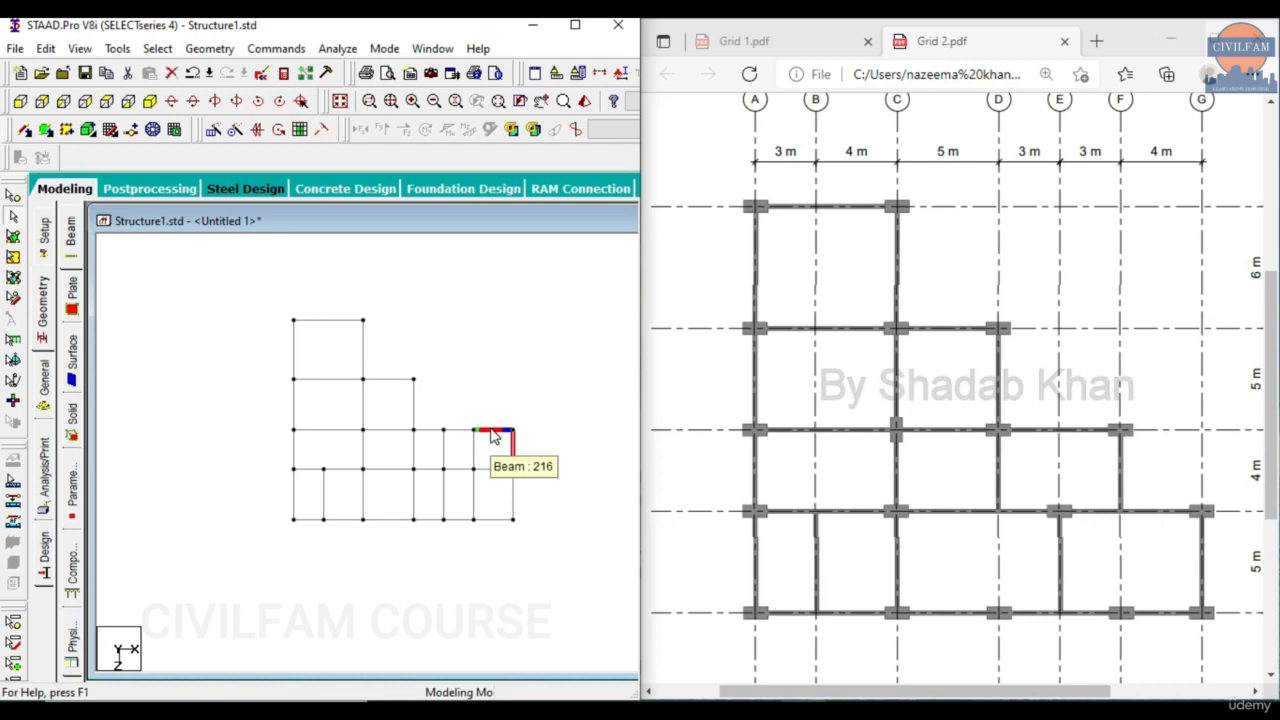
{"action": "key", "text": "Delete"}
{"action": "key", "text": "Return"}
{"action": "key", "text": "Return"}
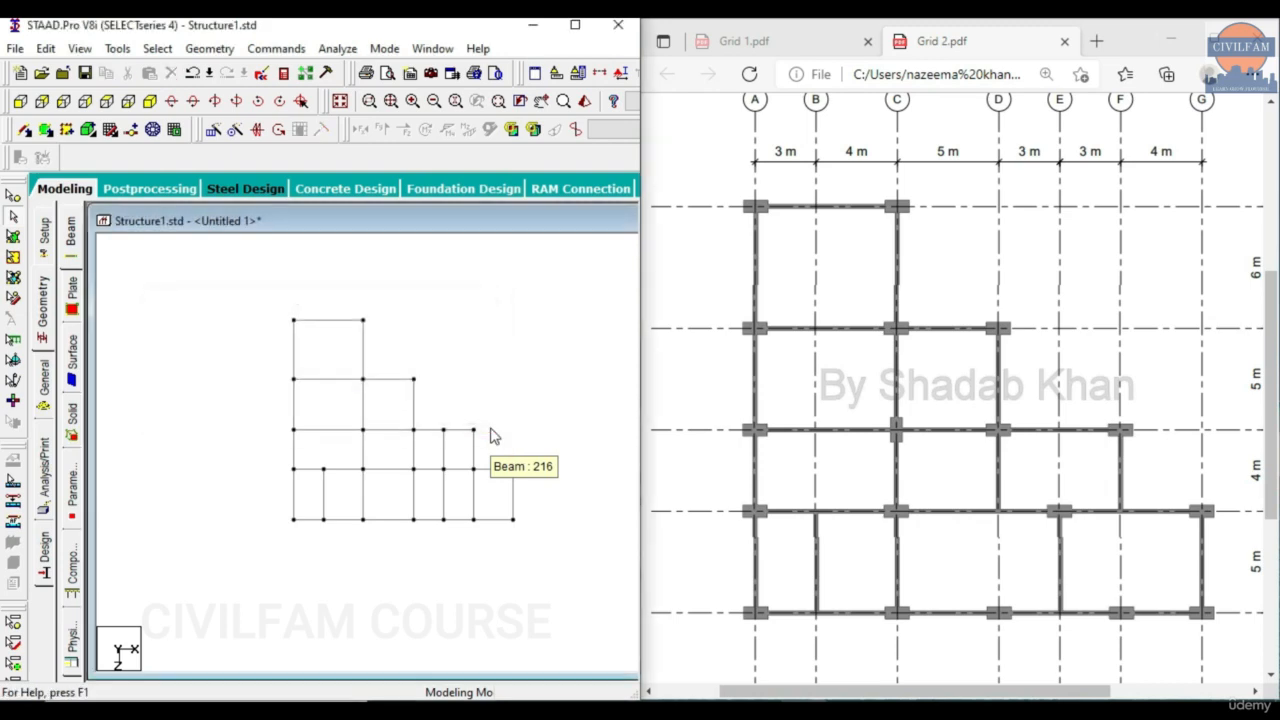
Delete the 4 m bay's cross beams on grid line E.
{"action": "left_click", "coordinate": [445, 452]}
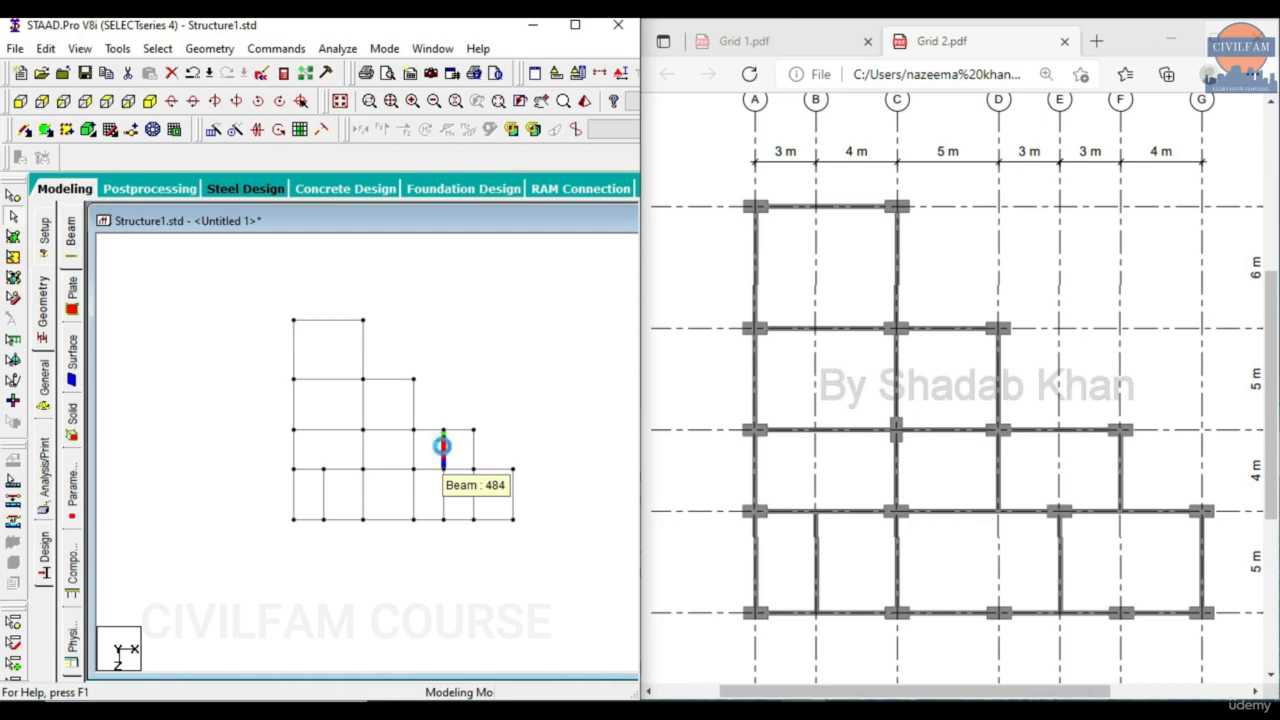
{"action": "key", "text": "Delete"}
{"action": "key", "text": "Return"}
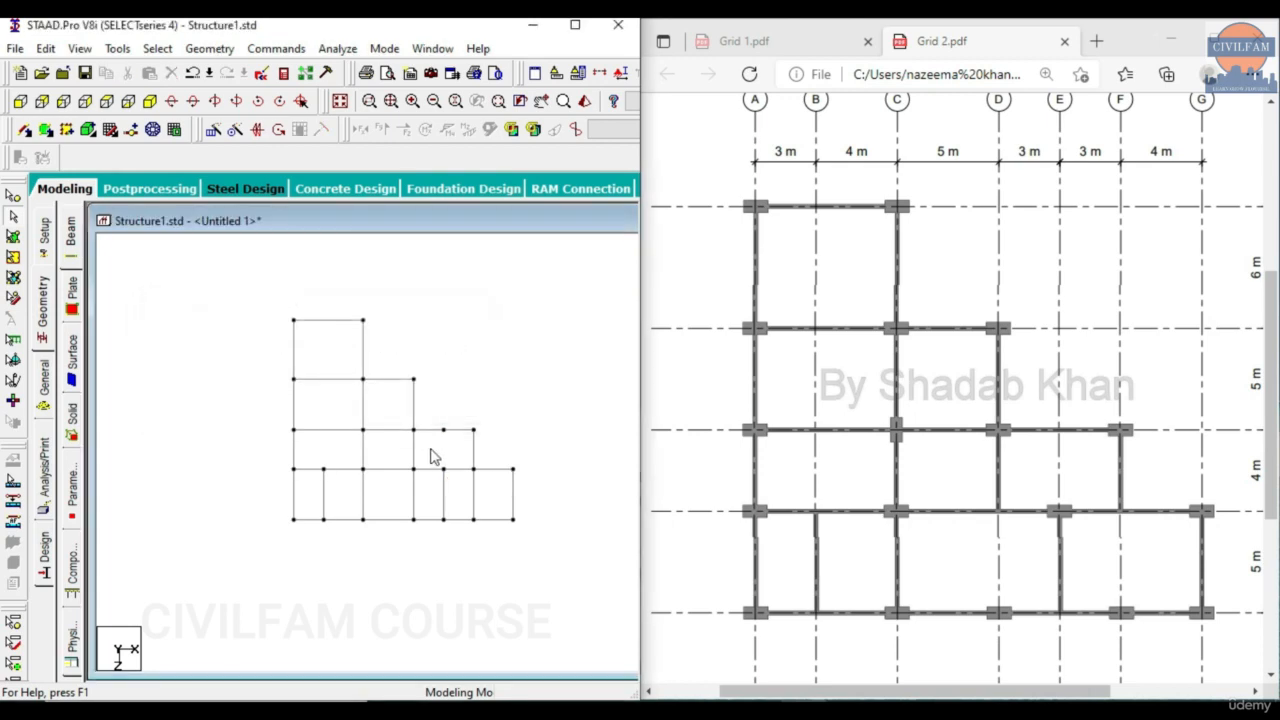
{"action": "left_click", "coordinate": [451, 440]}
{"action": "key", "text": "Delete"}
{"action": "key", "text": "Return"}
Try to delete the nodes on grid line E along the 4 m bay's upper edge.
{"action": "left_click", "coordinate": [13, 197]}
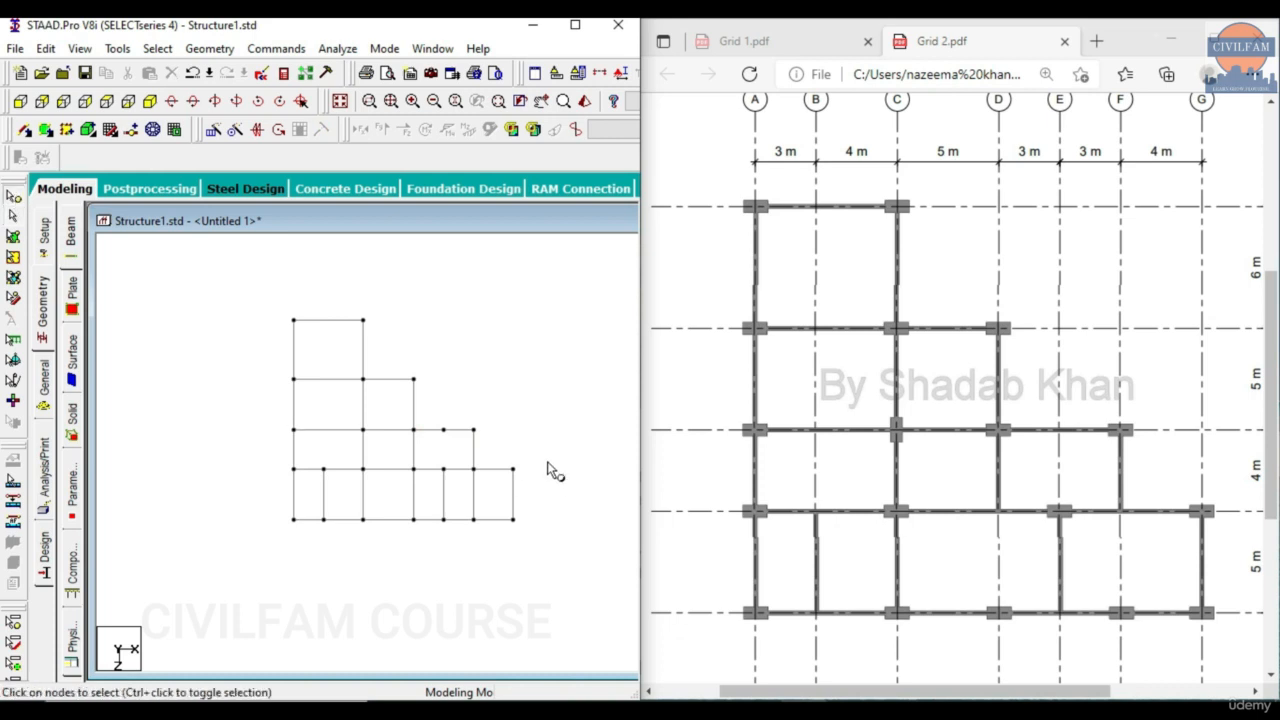
{"action": "left_click", "coordinate": [443, 430]}
{"action": "key", "text": "Delete"}
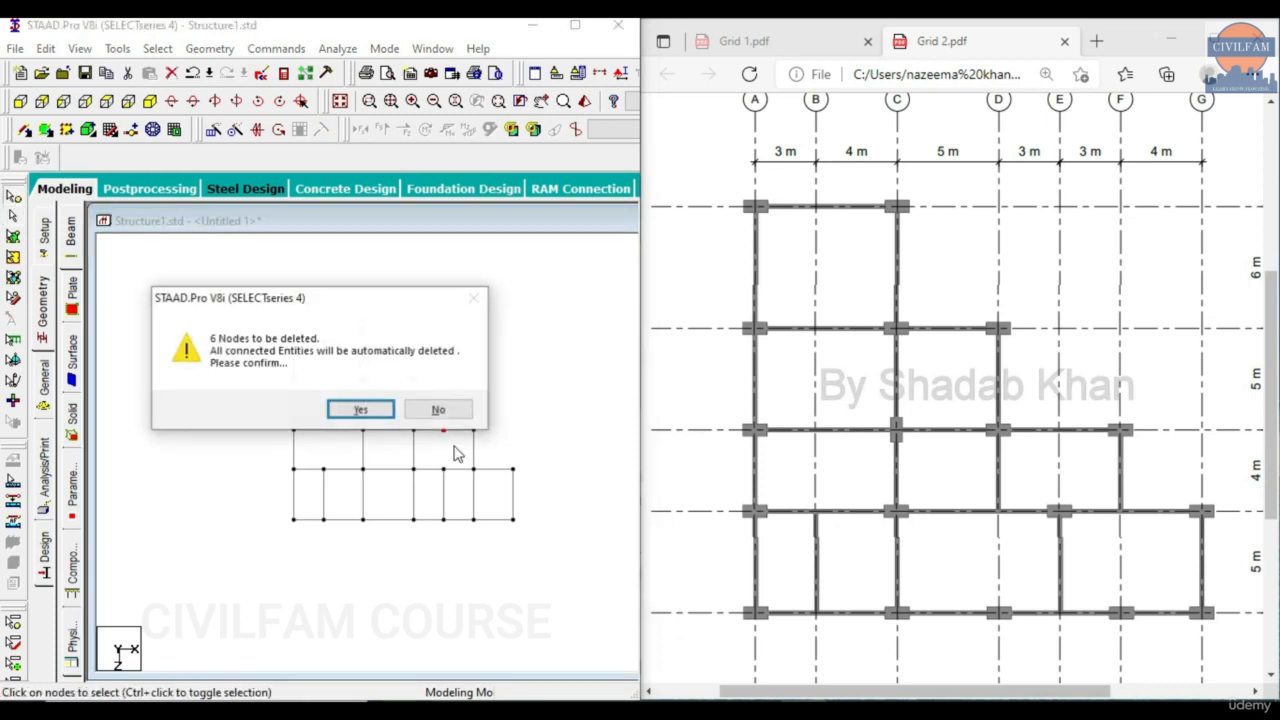
{"action": "key", "text": "Return"}
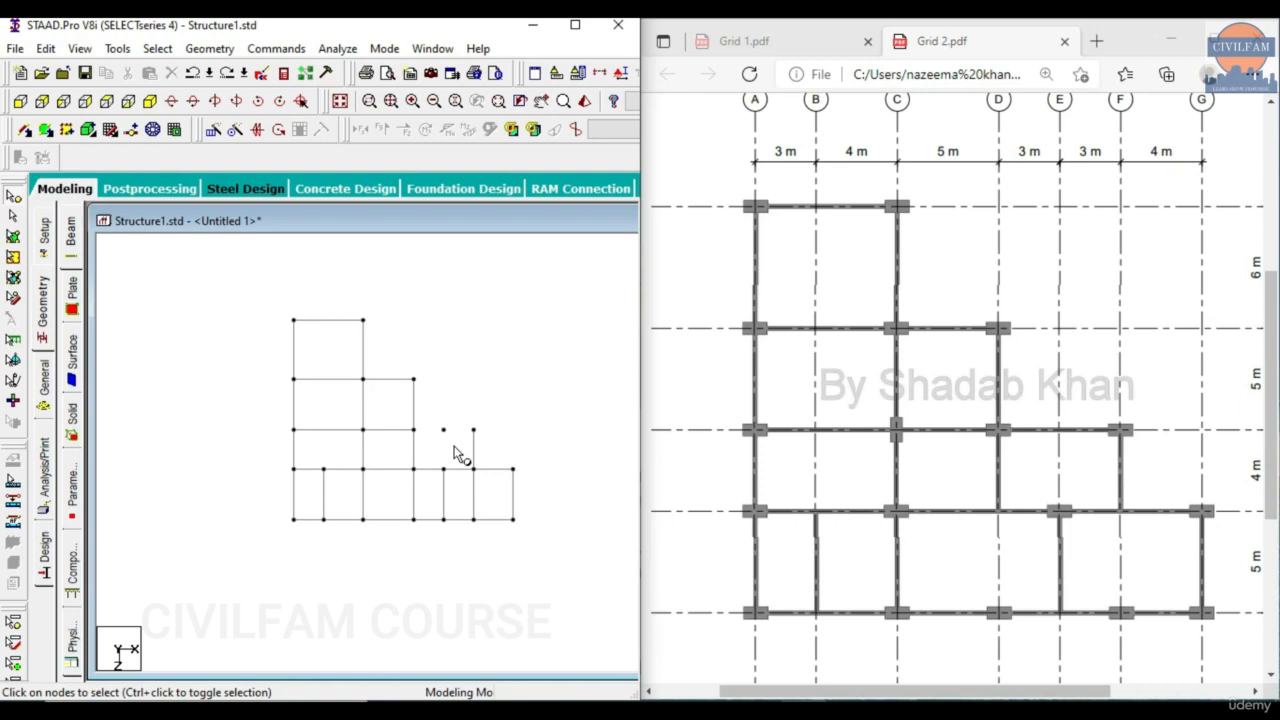
Merge the two collinear beams between grid lines D and F on the 4 m bay's upper edge.
{"action": "left_click", "coordinate": [456, 431]}
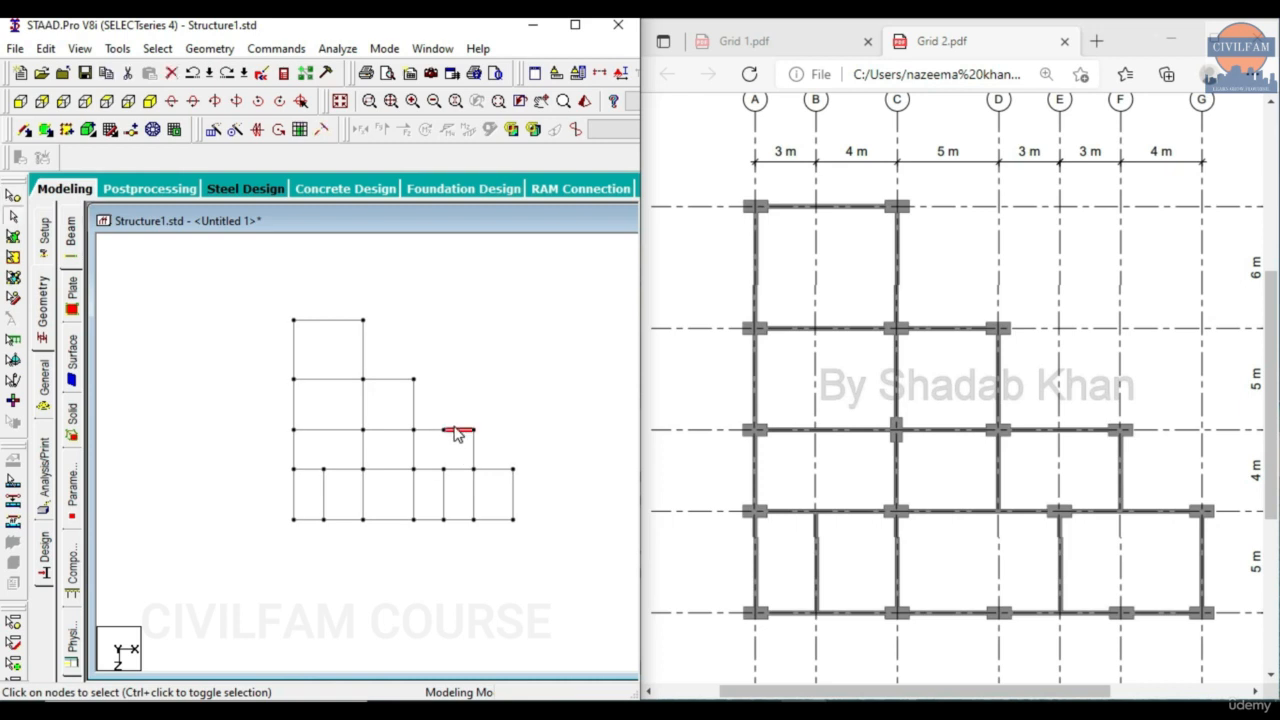
{"action": "left_click", "coordinate": [209, 48]}
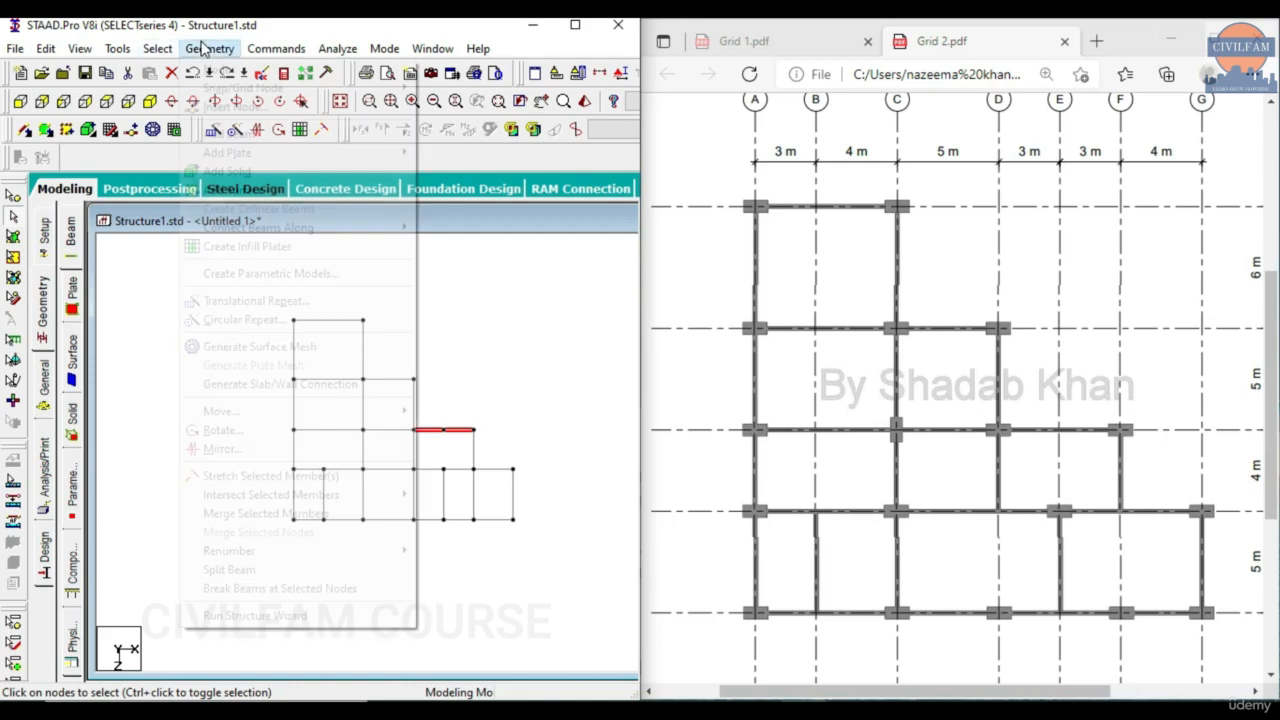
{"action": "left_click", "coordinate": [265, 513]}
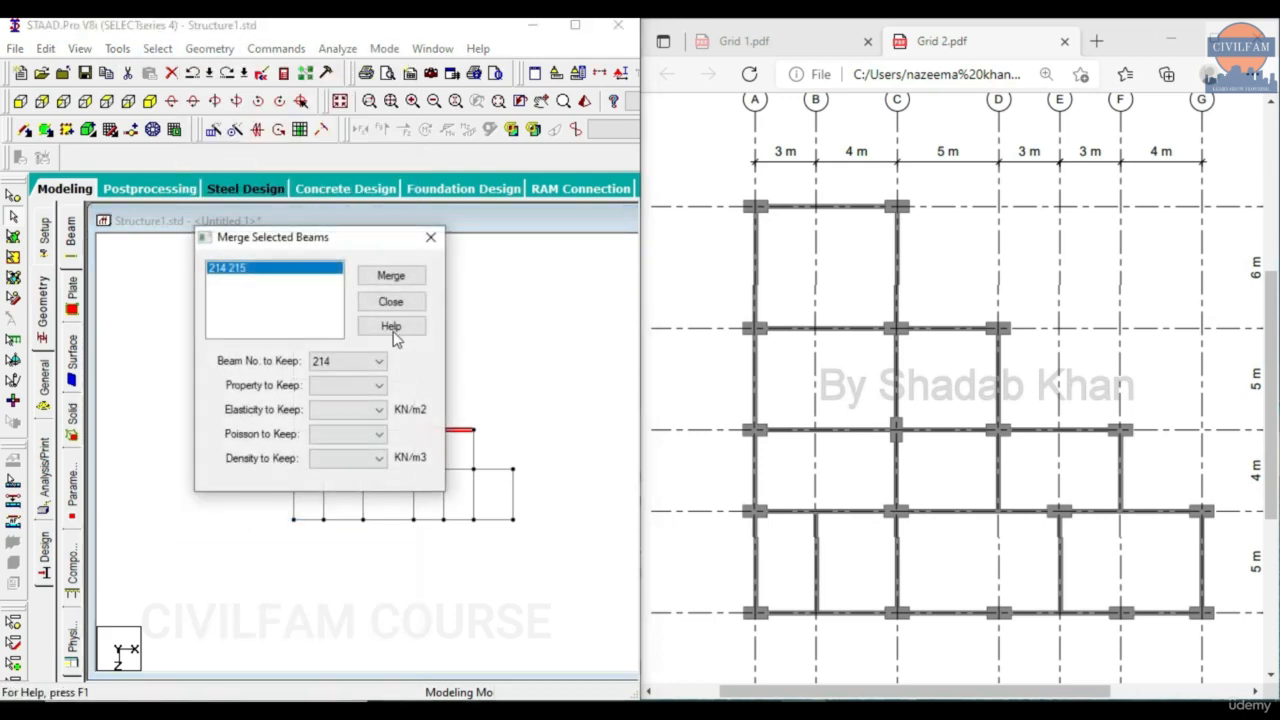
{"action": "left_click", "coordinate": [391, 276]}
{"action": "left_click", "coordinate": [382, 415]}
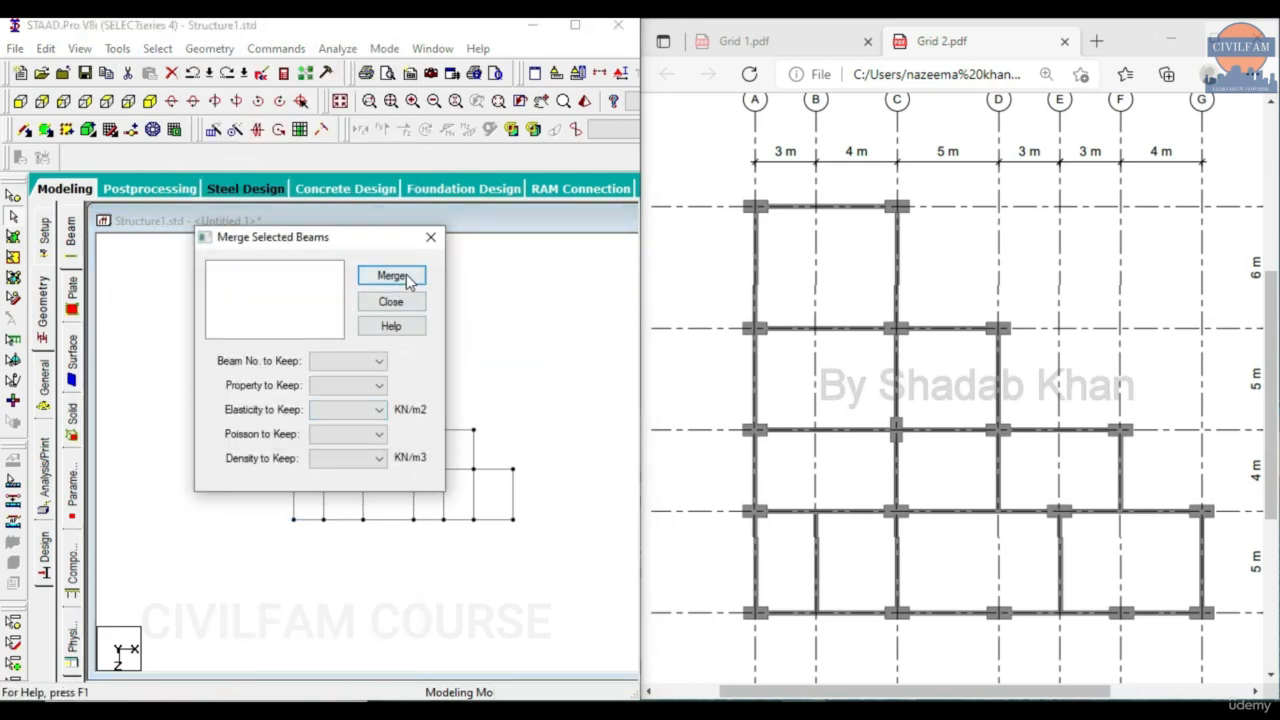
{"action": "left_click", "coordinate": [430, 238]}
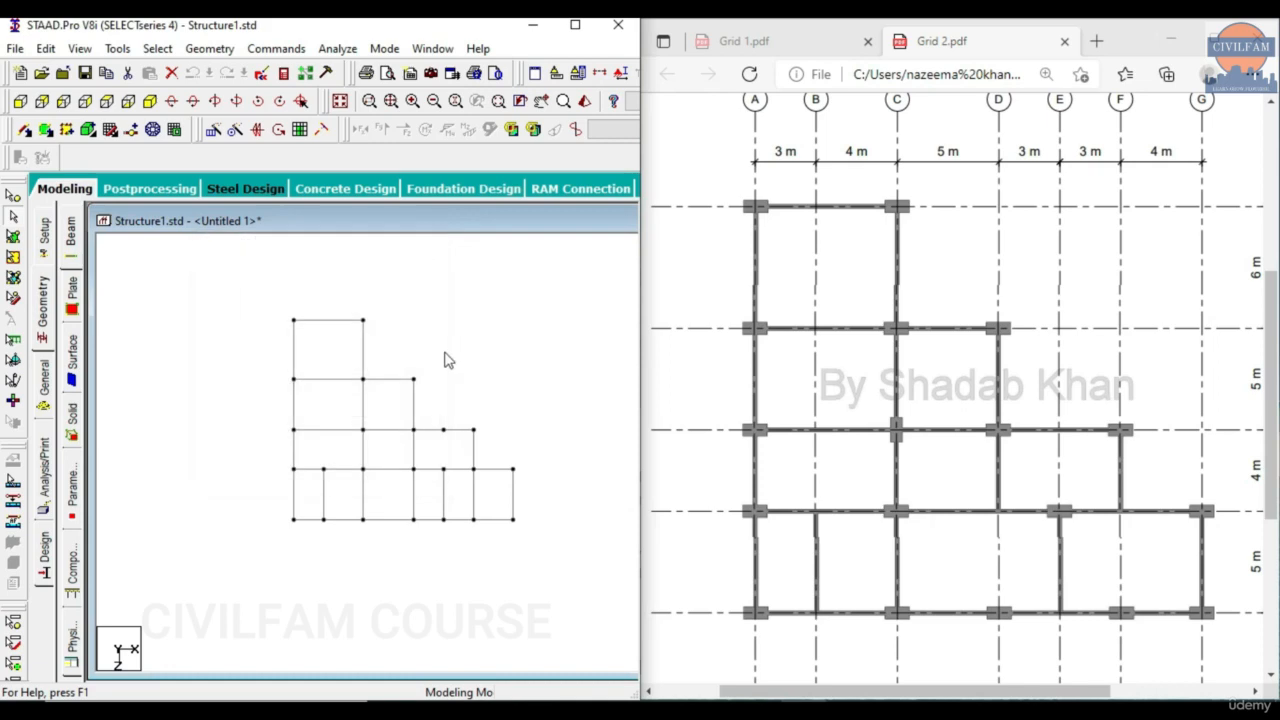
Delete the leftover nodes on grid line E along the merged beam between grid lines D and F.
{"action": "left_click", "coordinate": [128, 105]}
{"action": "left_click", "coordinate": [150, 102]}
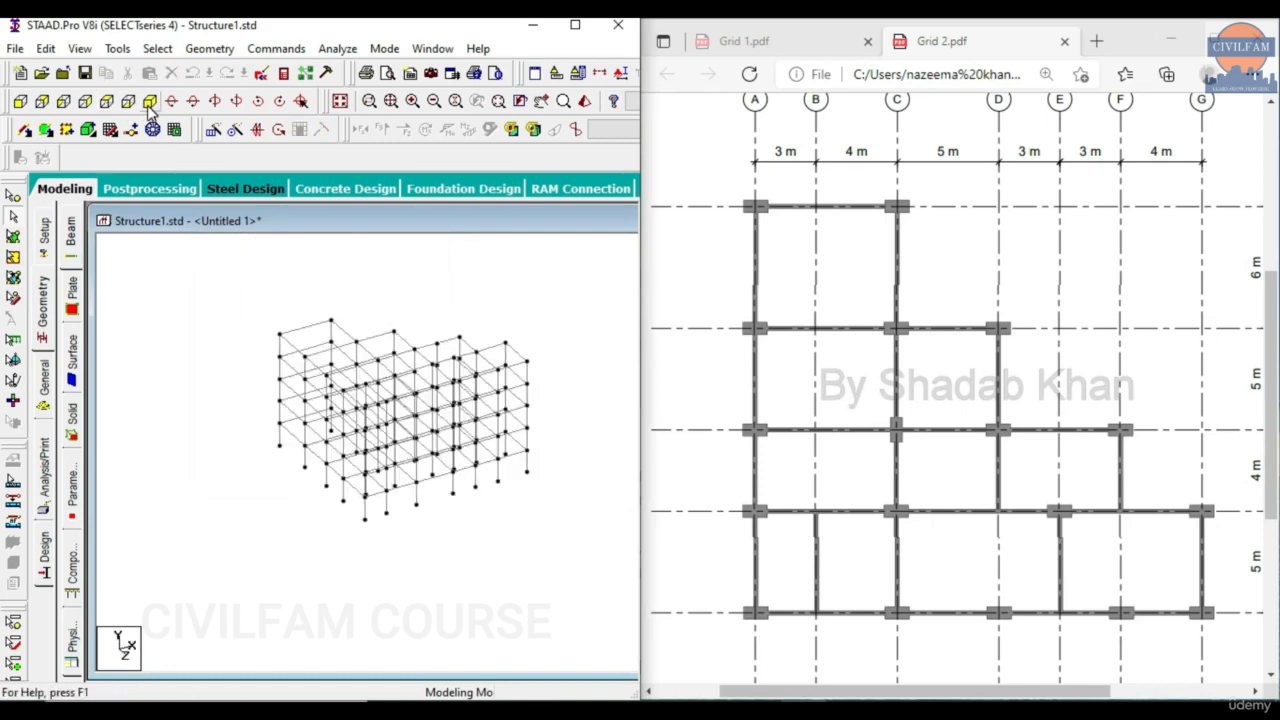
{"action": "scroll", "coordinate": [476, 406], "scroll_direction": "up", "scroll_amount": 1}
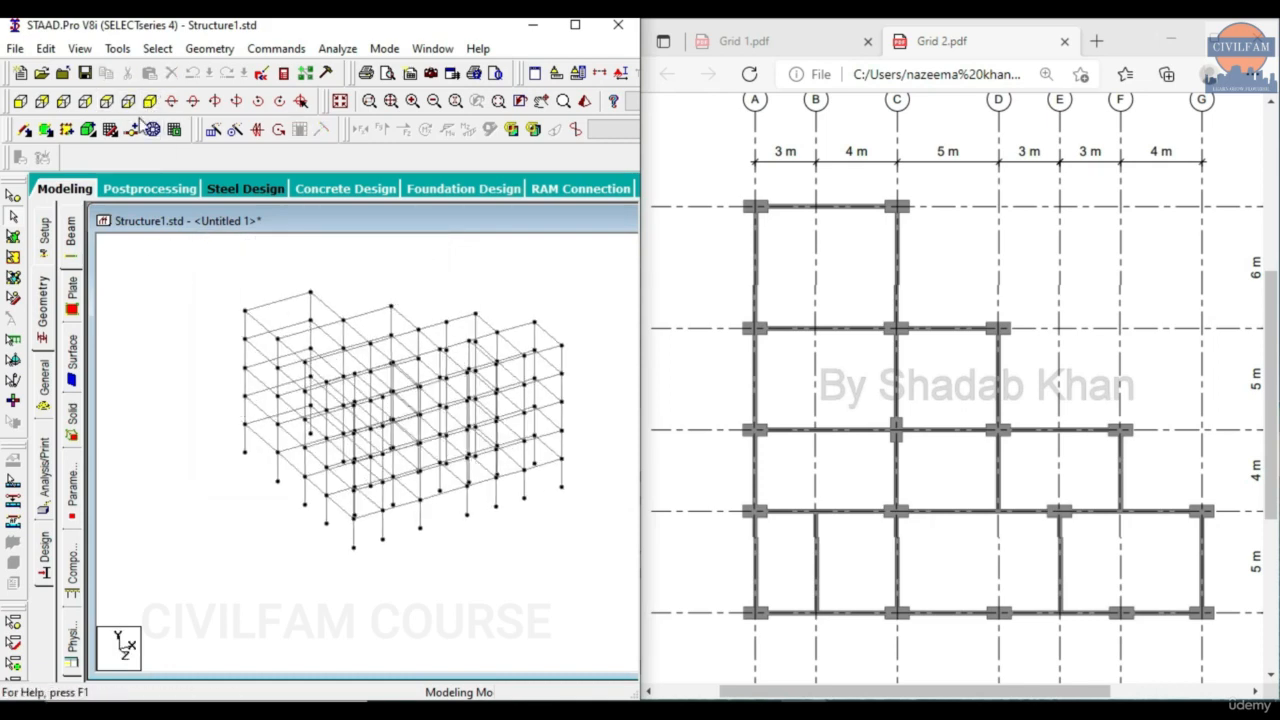
{"action": "left_click", "coordinate": [110, 106]}
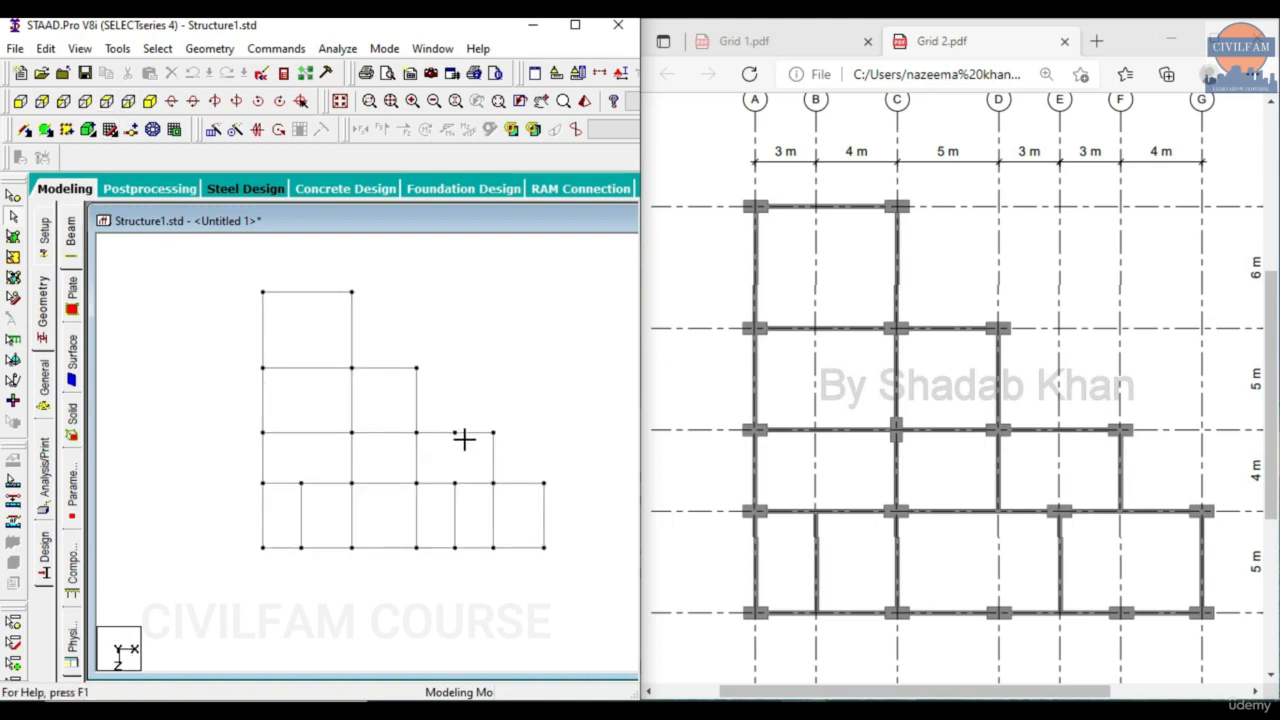
{"action": "left_click", "coordinate": [463, 433]}
{"action": "key", "text": "Delete"}
{"action": "key", "text": "ctrl+z"}
{"action": "key", "text": "Delete"}
{"action": "left_click", "coordinate": [13, 216]}
{"action": "left_click", "coordinate": [455, 432]}
{"action": "key", "text": "Delete"}
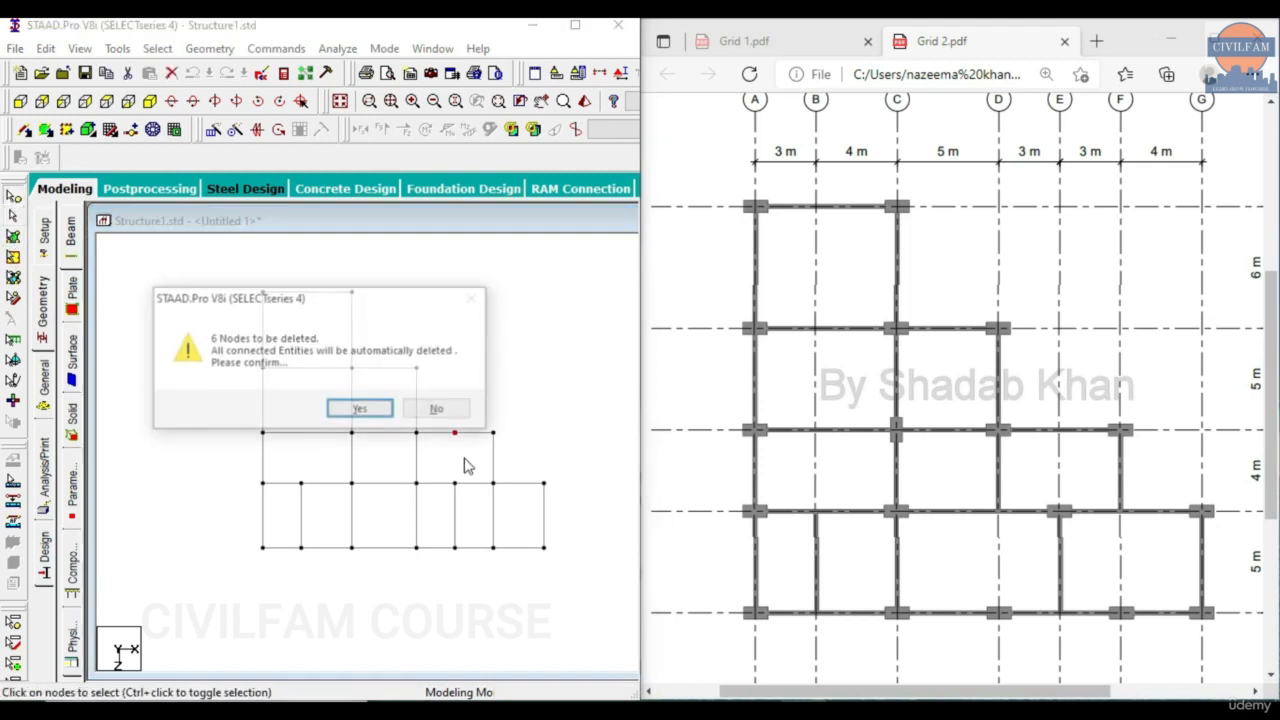
{"action": "key", "text": "Return"}
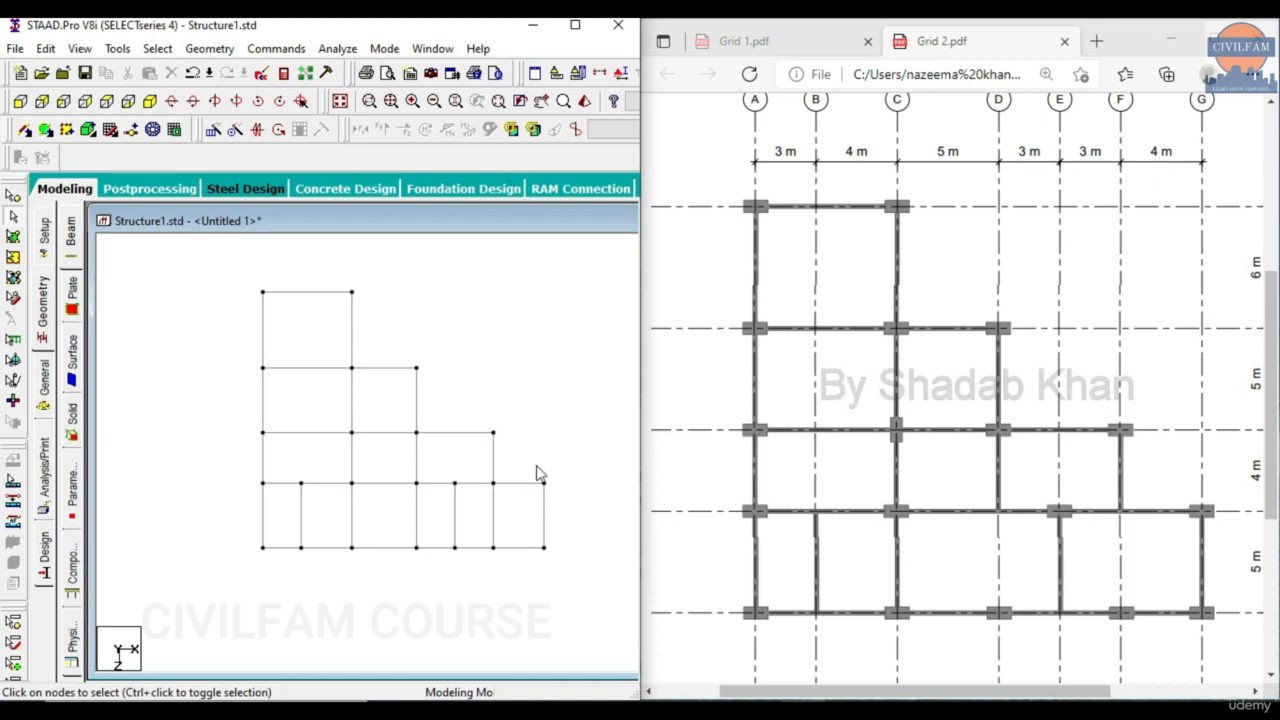
Delete the lower 5 m bay's cross beams on grid lines F and D, and show the model in isometric view.
{"action": "left_click", "coordinate": [496, 524]}
{"action": "key", "text": "Delete"}
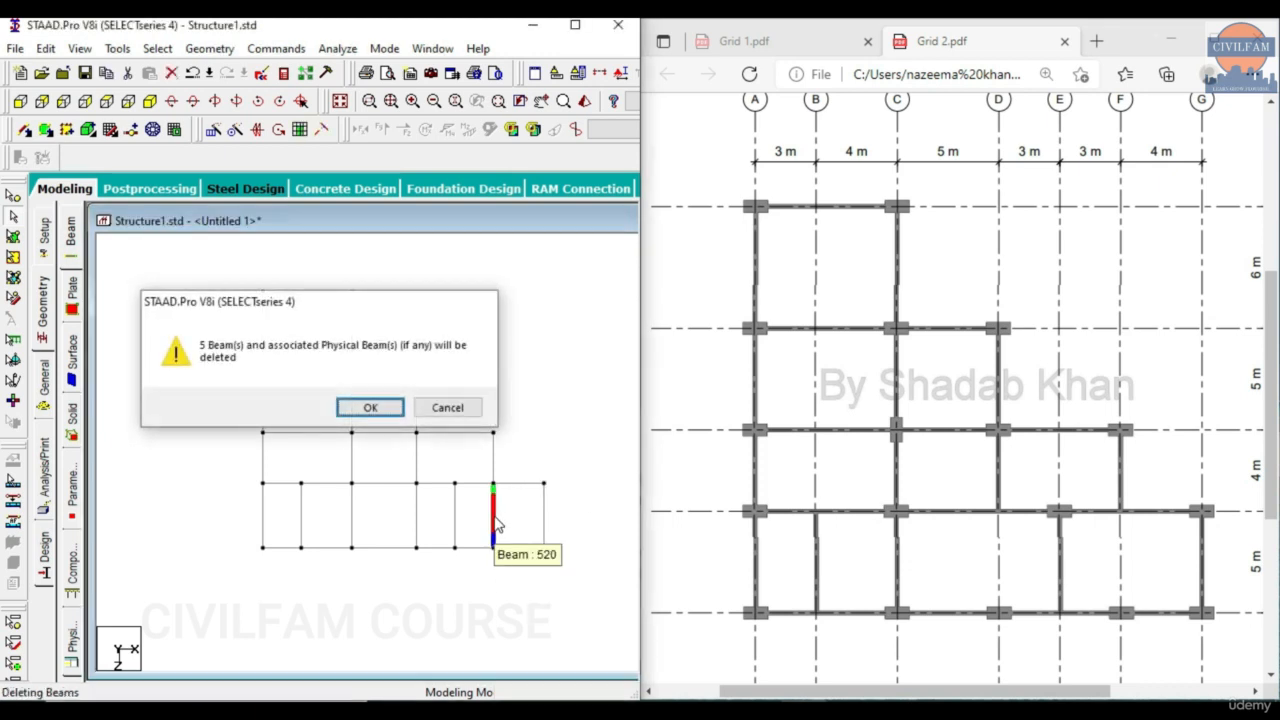
{"action": "key", "text": "Return"}
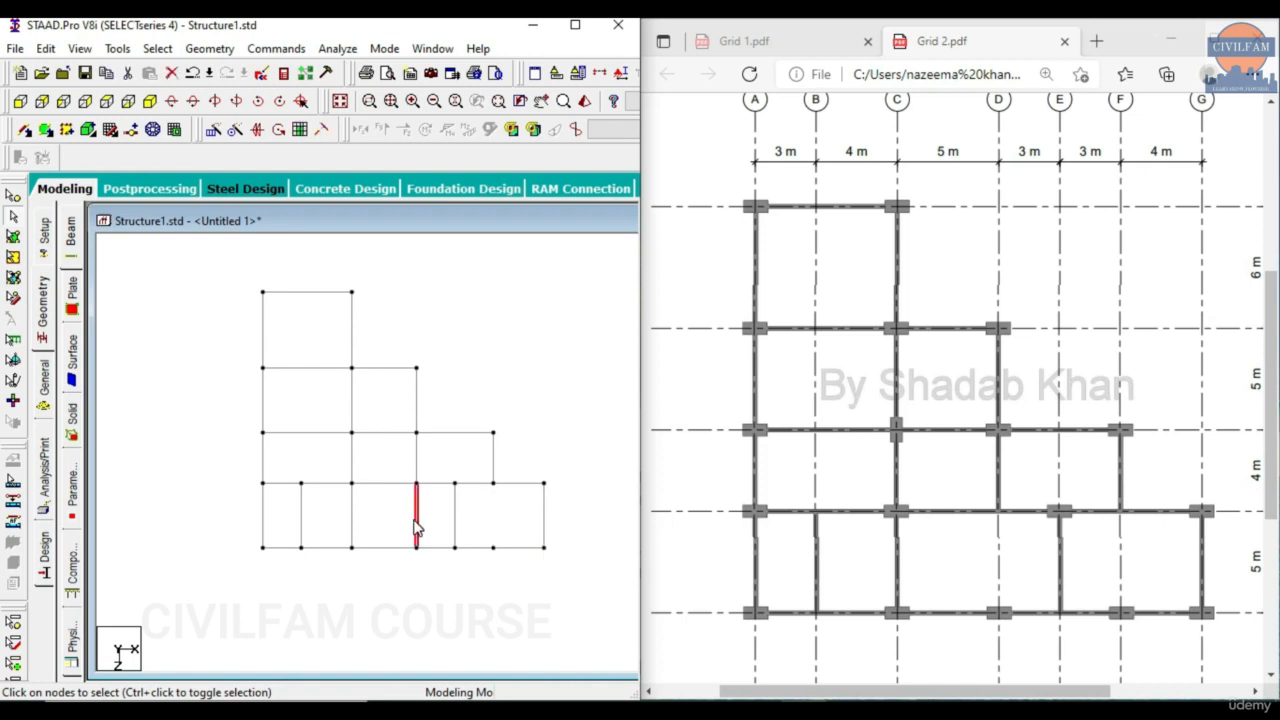
{"action": "left_click", "coordinate": [417, 528]}
{"action": "key", "text": "Delete"}
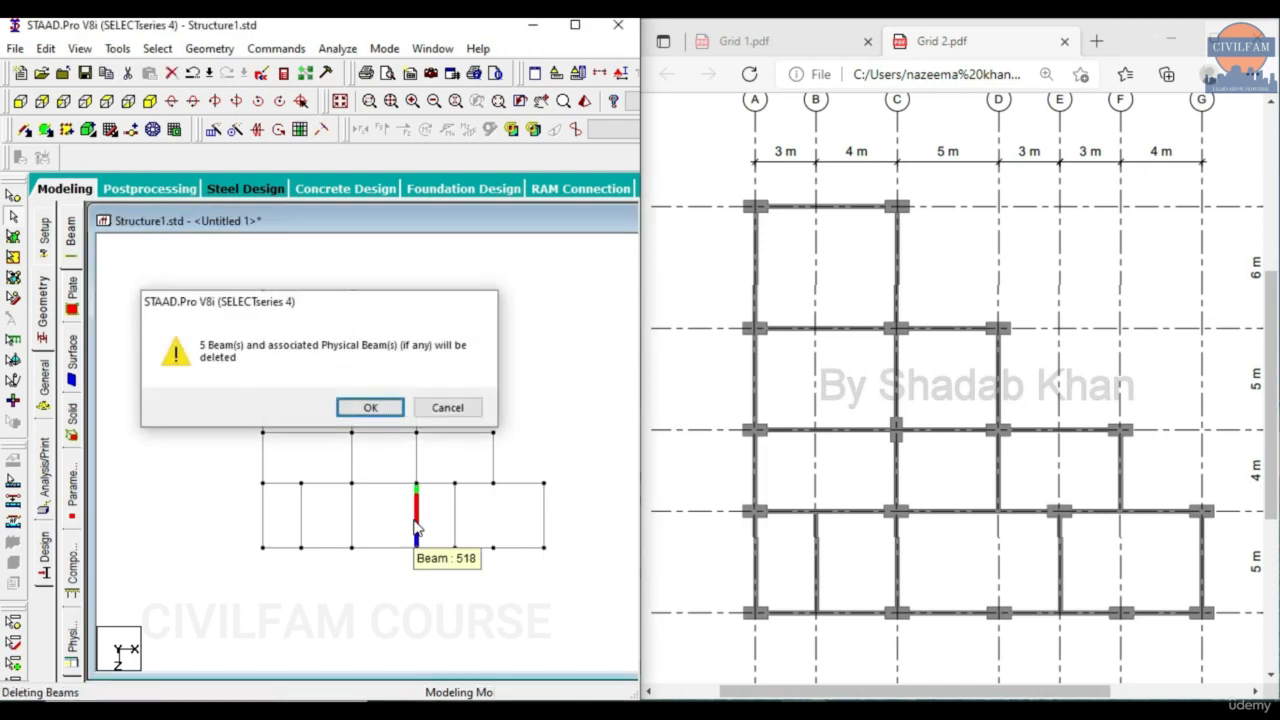
{"action": "key", "text": "Return"}
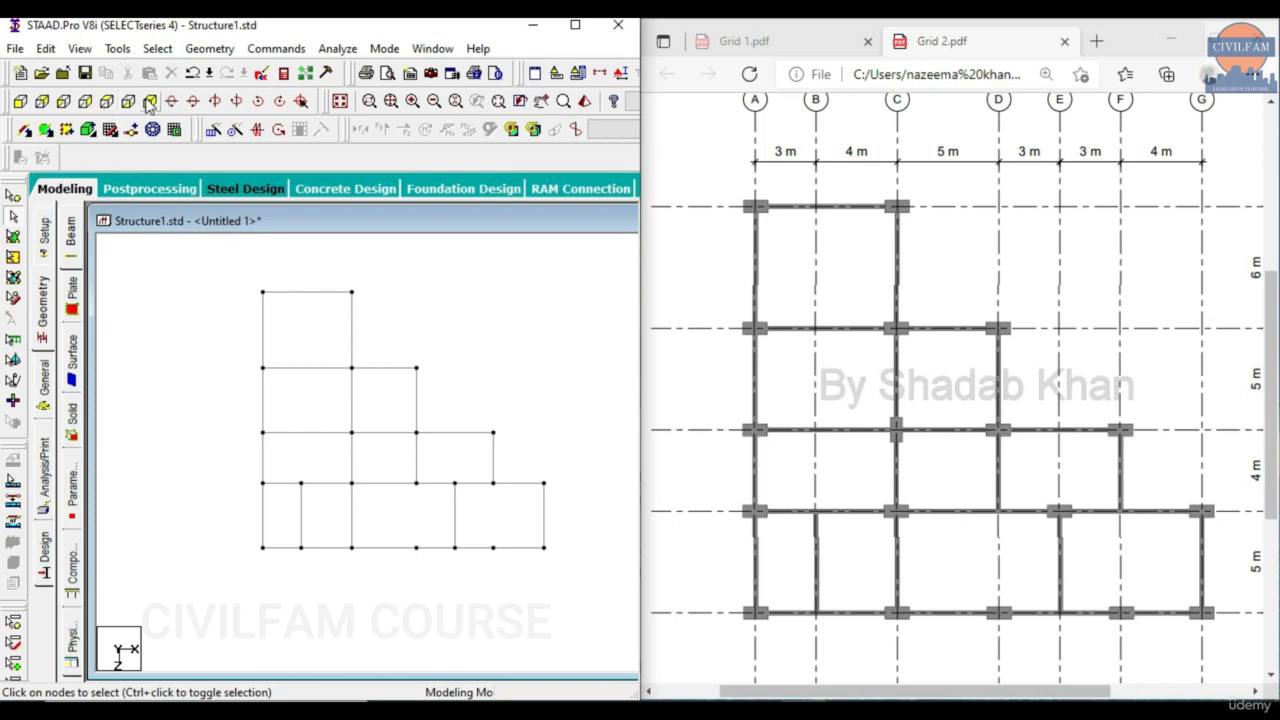
{"action": "left_click", "coordinate": [150, 102]}
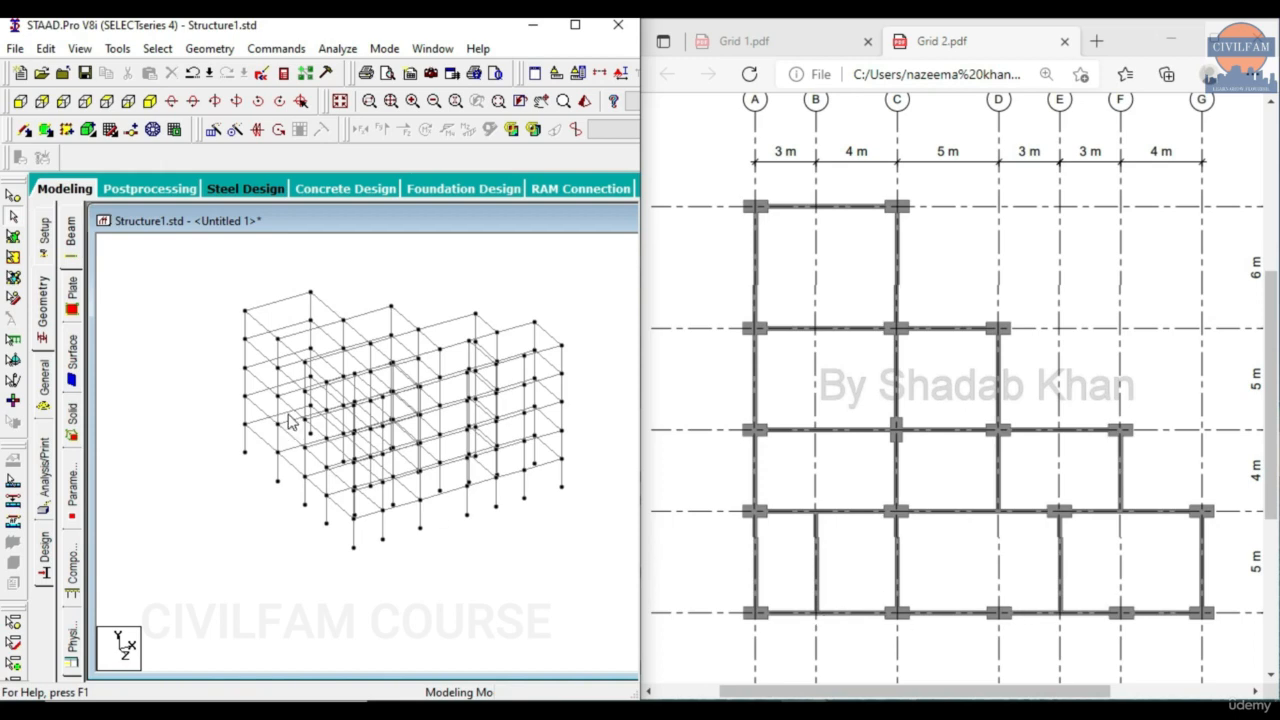
Open the Bay Frame parameters from the Structure Wizard's frame models.
{"action": "left_click", "coordinate": [207, 48]}
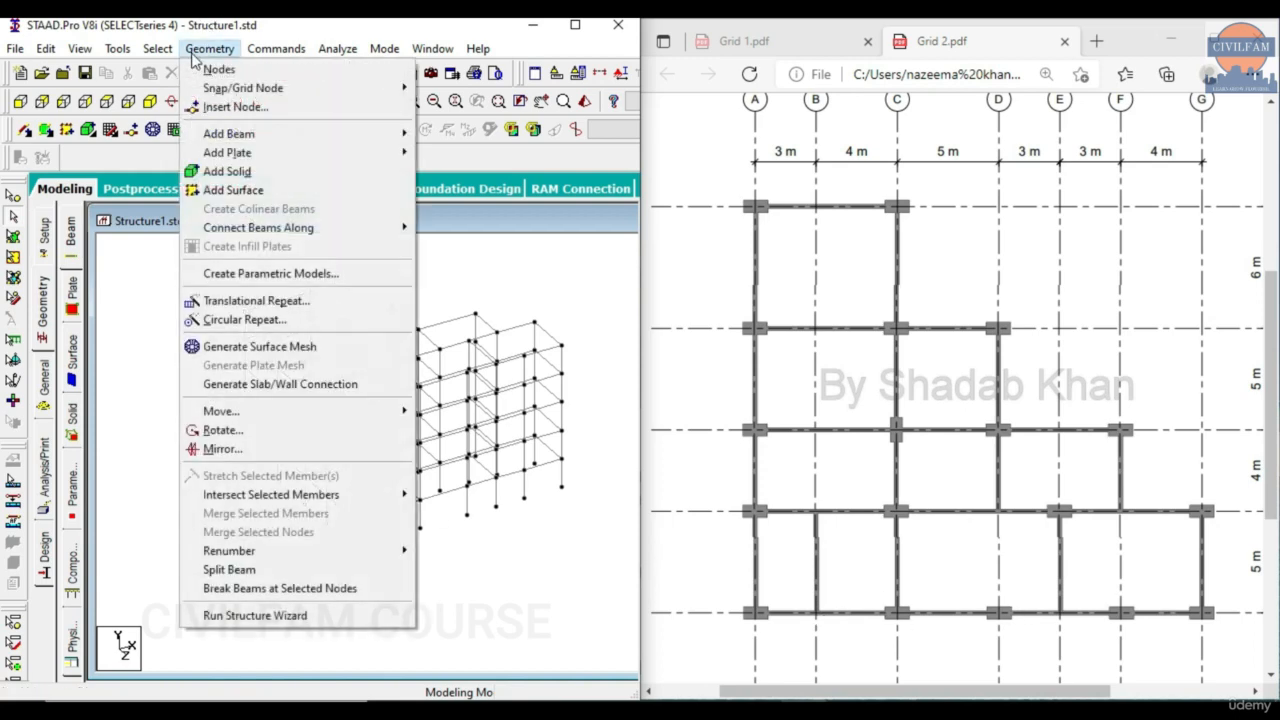
{"action": "left_click", "coordinate": [236, 612]}
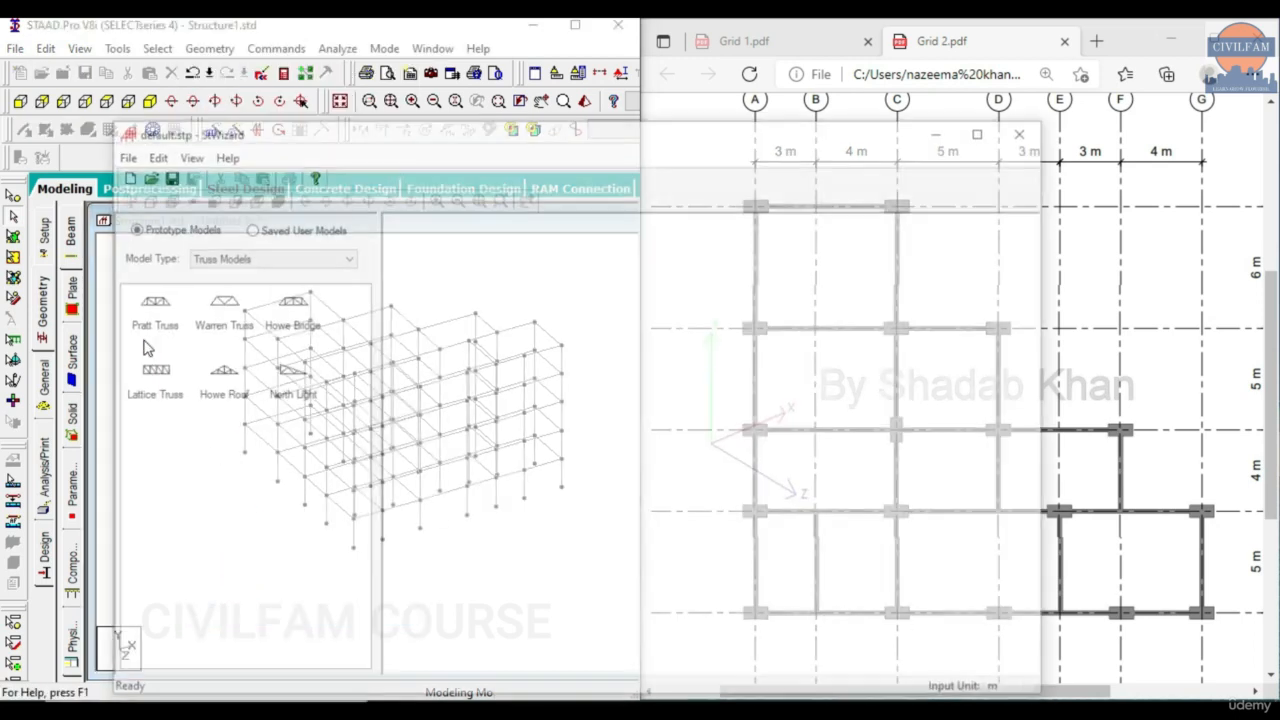
{"action": "left_click", "coordinate": [245, 257]}
{"action": "left_click", "coordinate": [240, 287]}
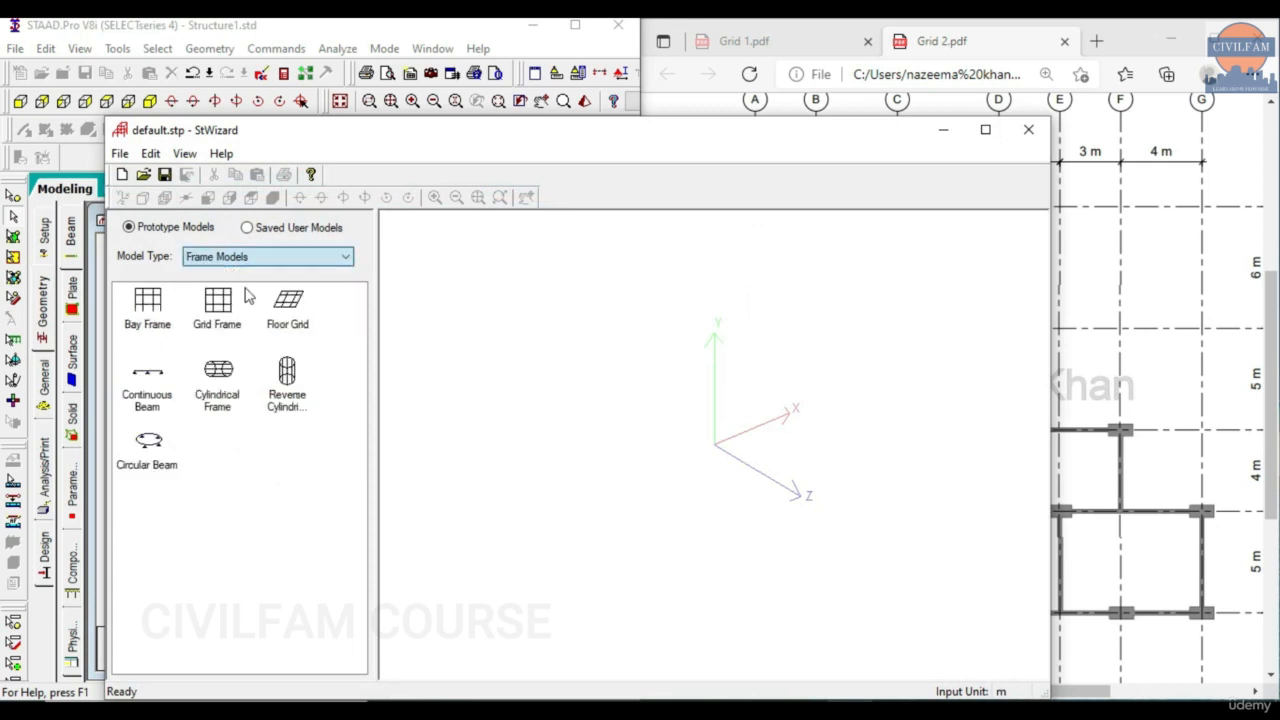
{"action": "left_click_drag", "start_coordinate": [150, 318], "coordinate": [606, 405]}
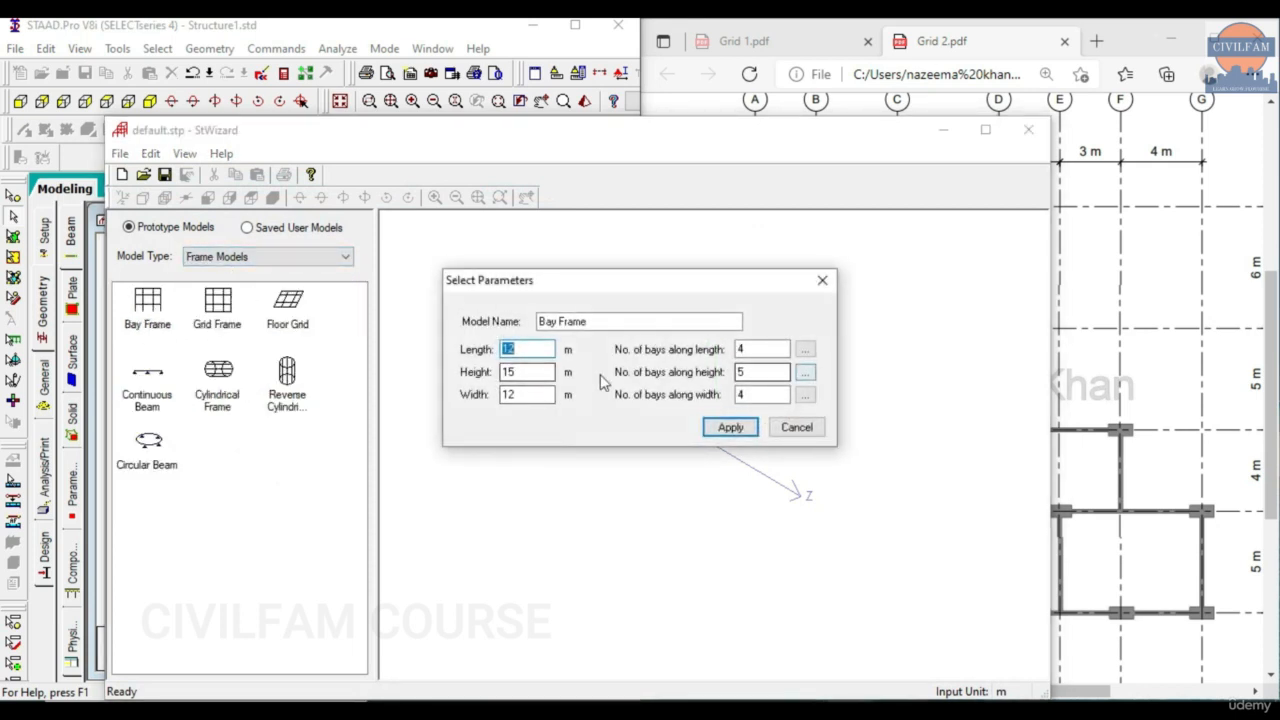
Set the Bay Frame's height to 4.5 m with 2 bays along the height.
{"action": "left_click_drag", "start_coordinate": [543, 374], "coordinate": [398, 367]}
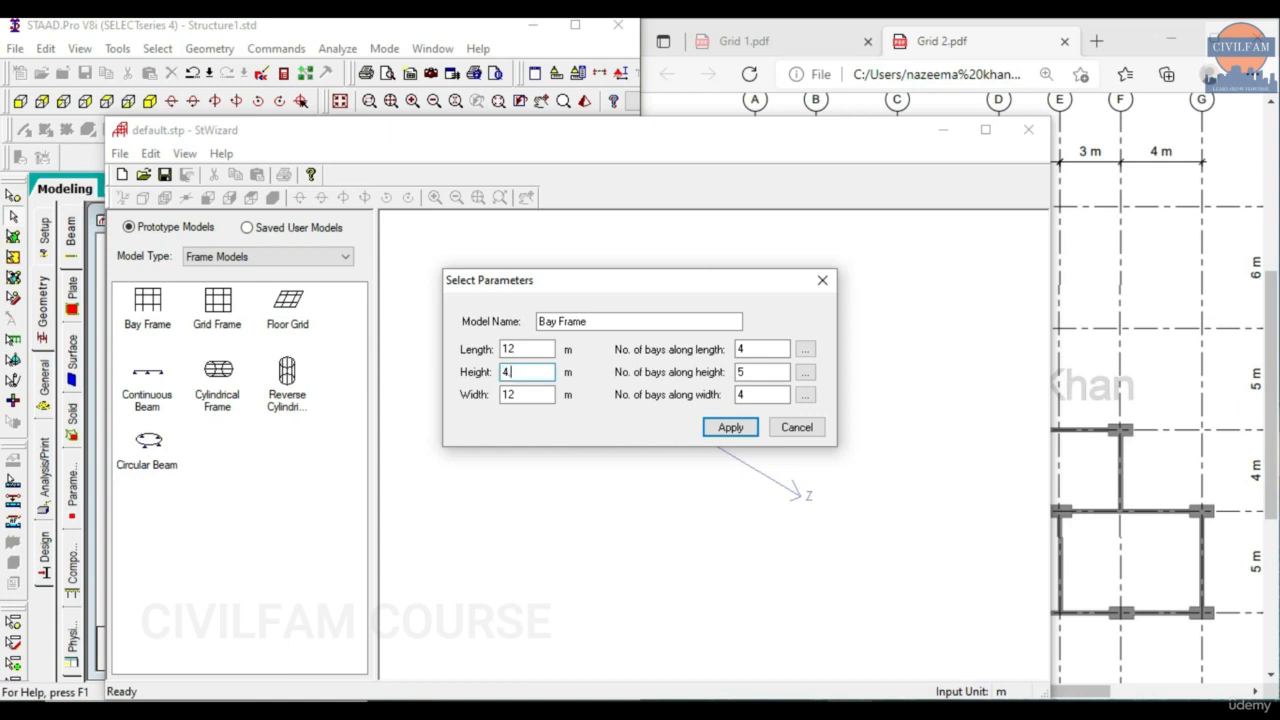
{"action": "type", "text": "4.5"}
{"action": "left_click", "coordinate": [805, 372]}
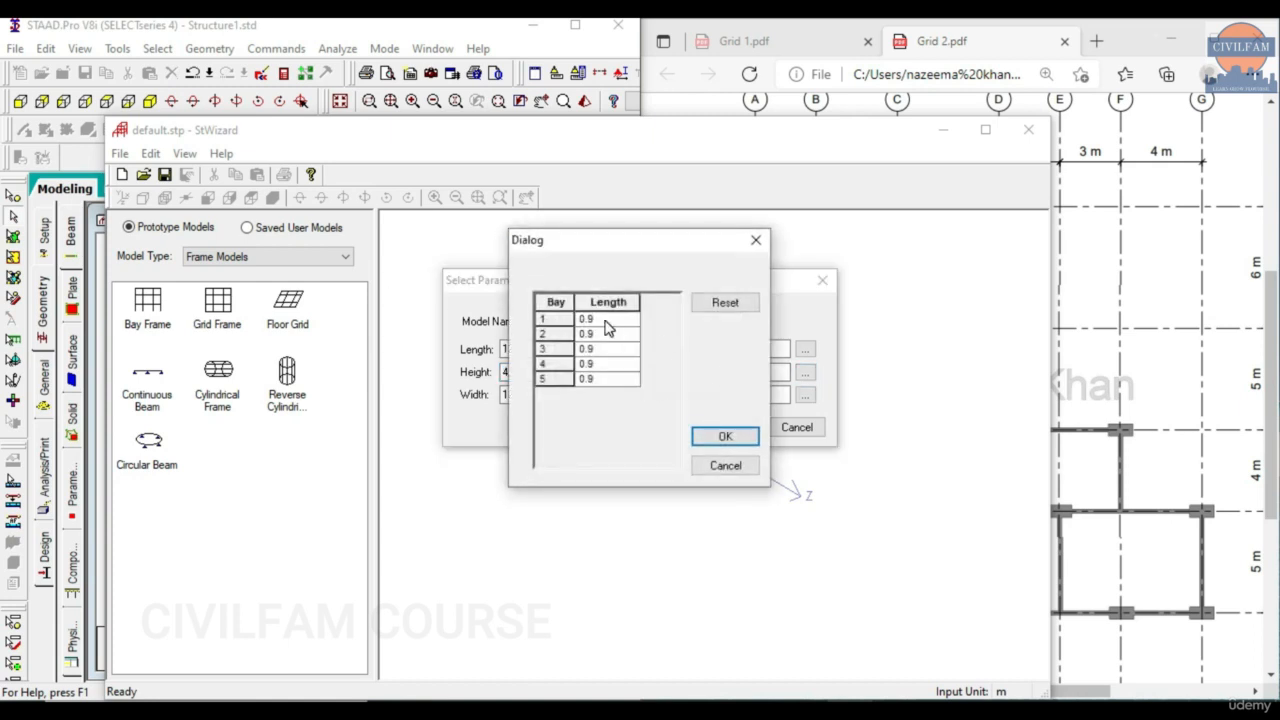
{"action": "left_click", "coordinate": [757, 241]}
{"action": "left_click_drag", "start_coordinate": [753, 372], "coordinate": [685, 371]}
{"action": "type", "text": "2"}
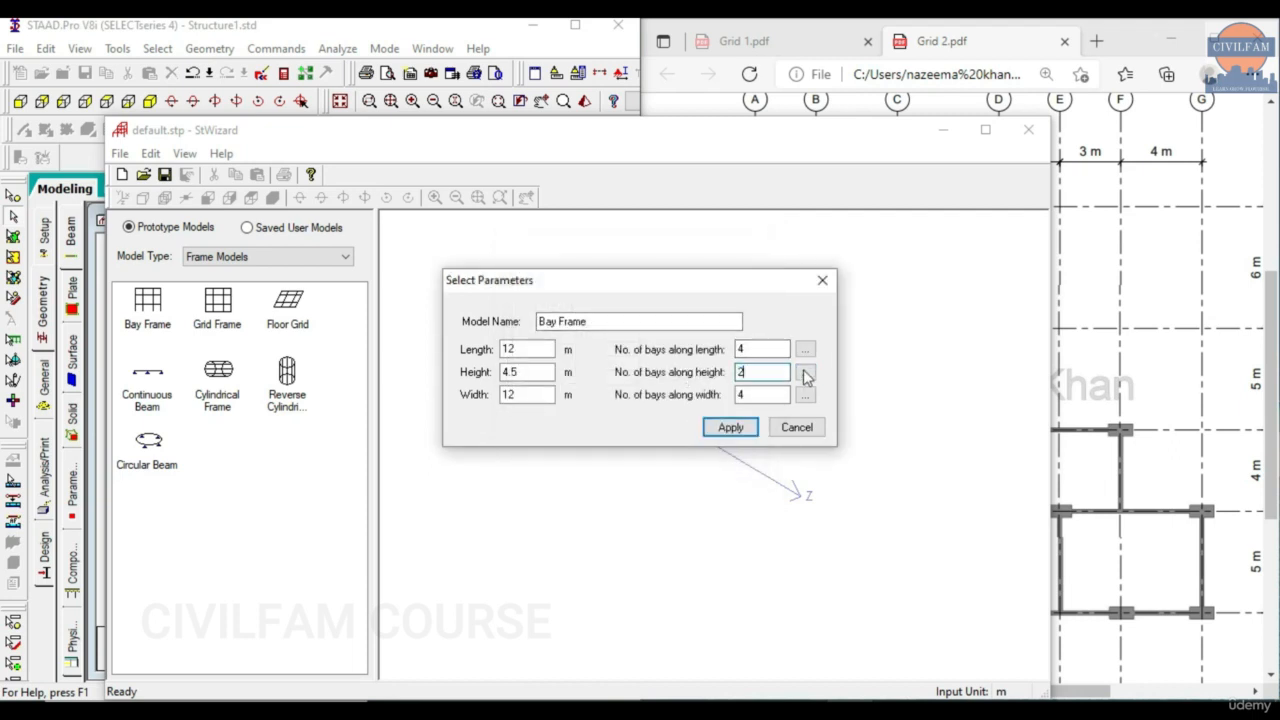
Set unequal bay lengths along the height, with 3 m for the second bay, and close the wizard without applying.
{"action": "left_click", "coordinate": [806, 373]}
{"action": "left_click", "coordinate": [615, 320]}
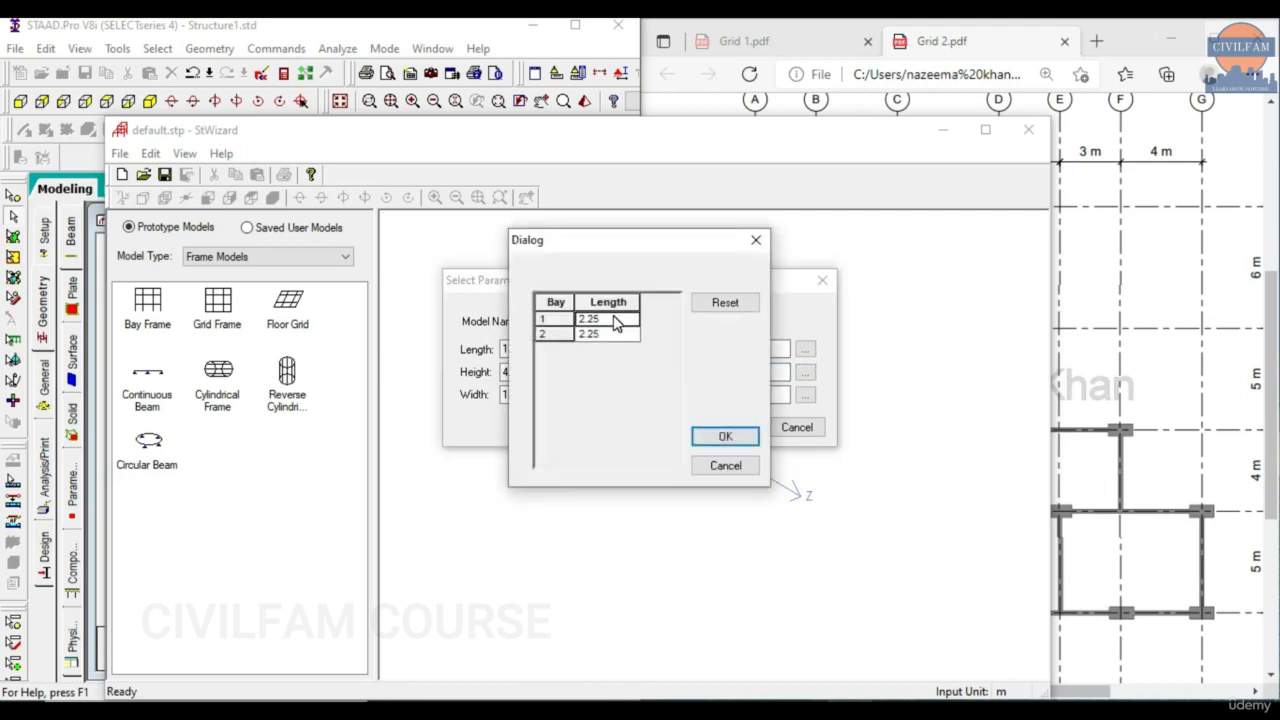
{"action": "left_click_drag", "start_coordinate": [604, 319], "coordinate": [562, 318]}
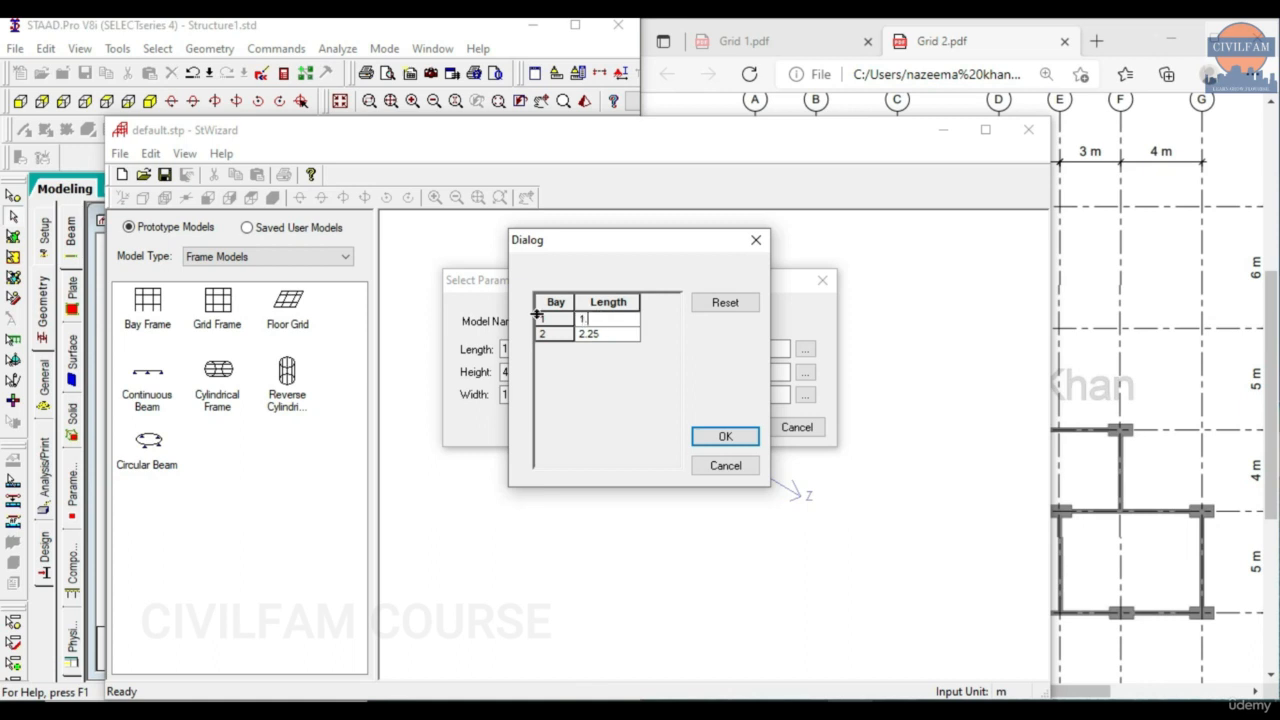
{"action": "left_click_drag", "start_coordinate": [600, 335], "coordinate": [534, 330]}
{"action": "type", "text": "3"}
{"action": "left_click", "coordinate": [724, 437]}
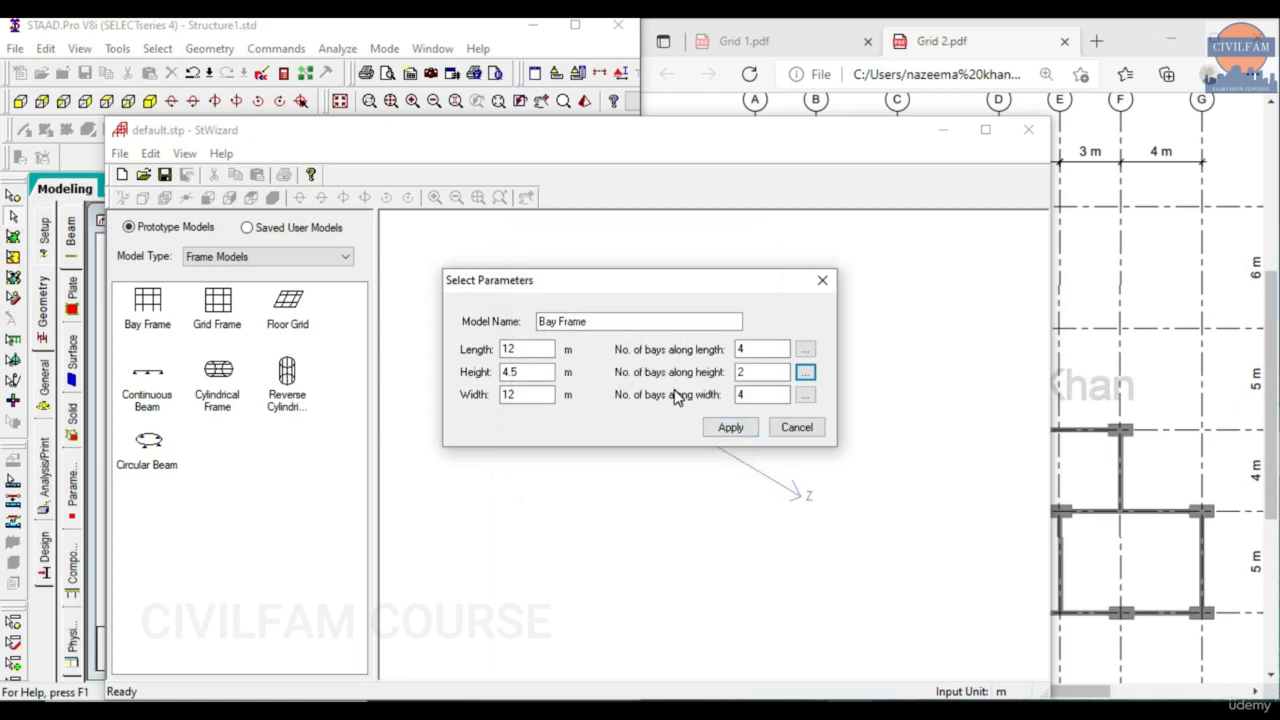
{"action": "left_click", "coordinate": [825, 281]}
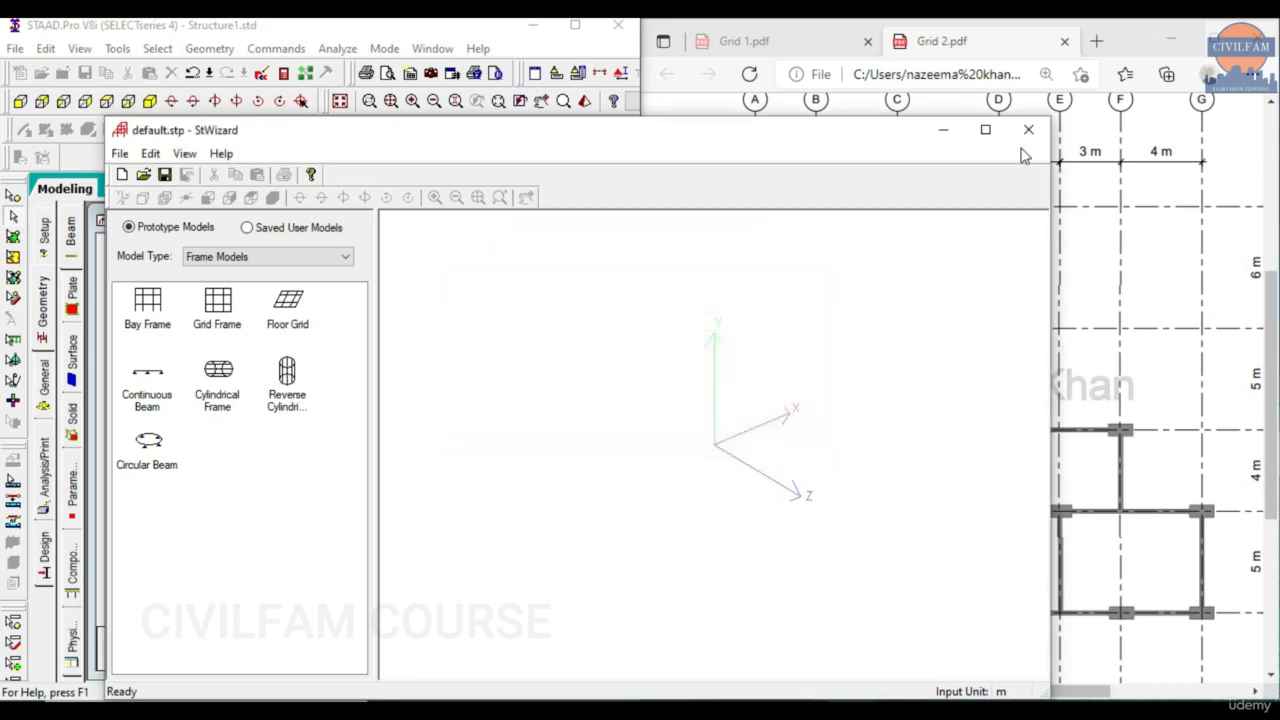
{"action": "left_click", "coordinate": [1034, 137]}
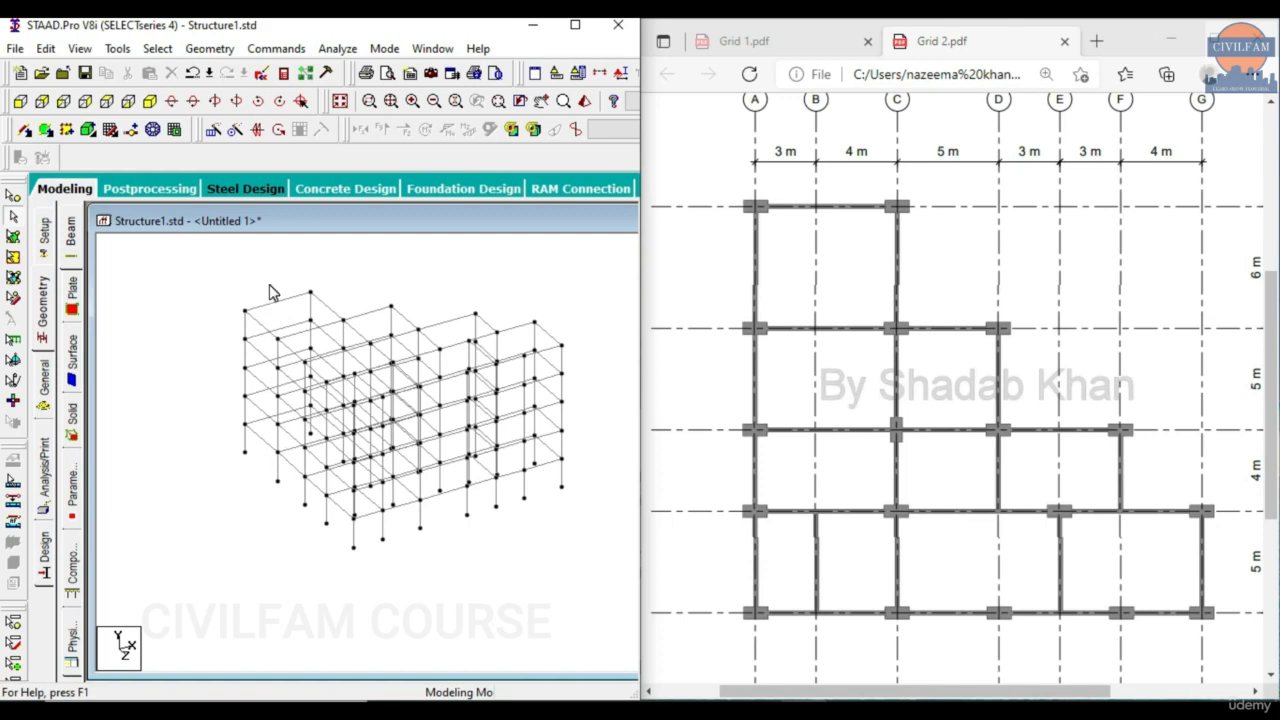
{"action": "left_click", "coordinate": [524, 374]}
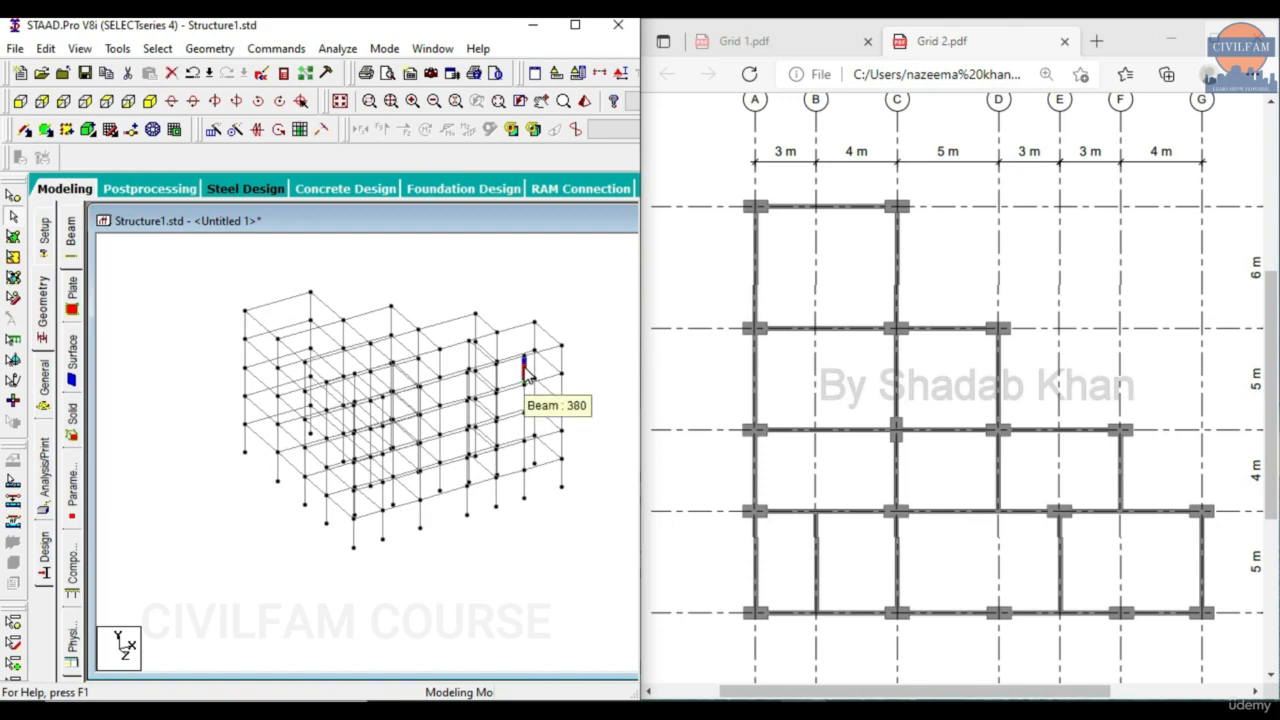
{"action": "left_click", "coordinate": [504, 555]}
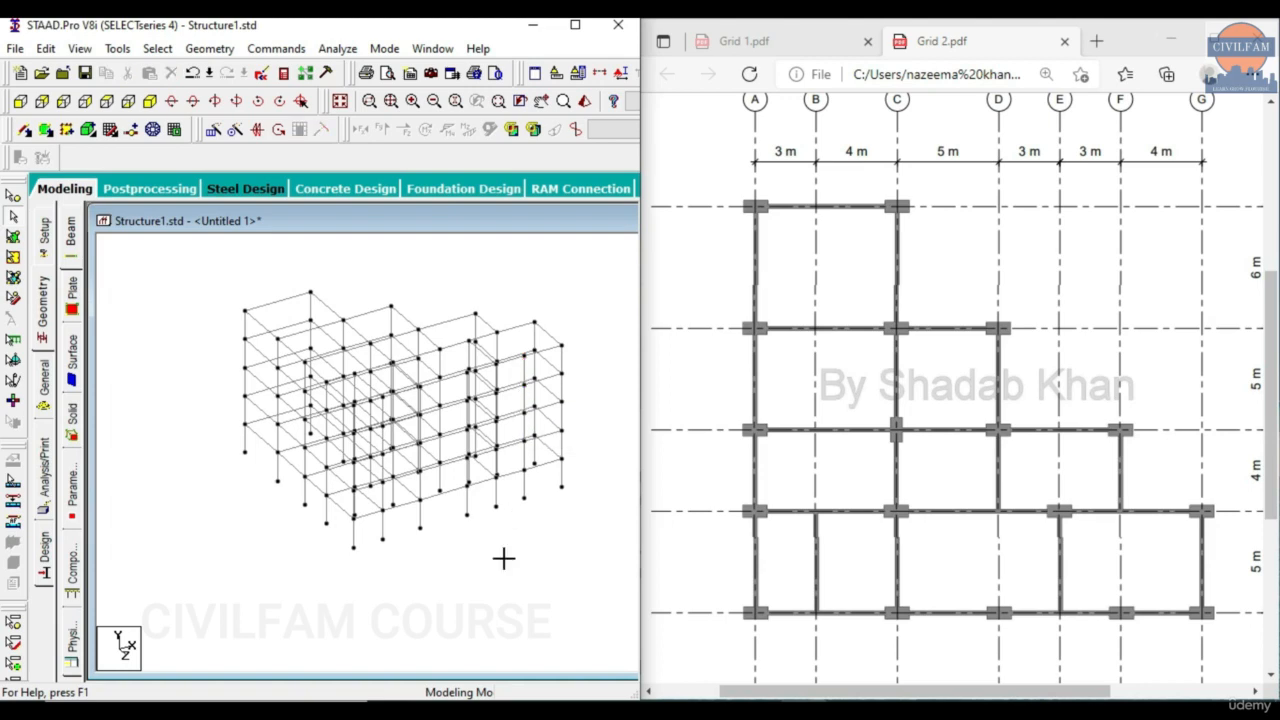